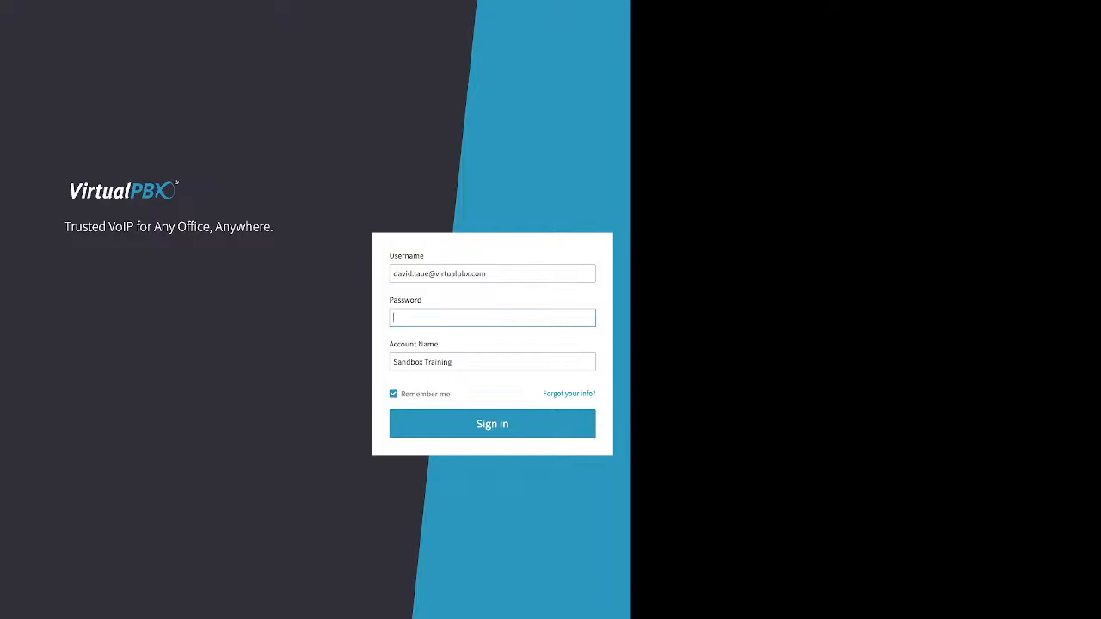
# Step: Open the forgotten-login recovery form, examine its email/username, account name and phone number fields, and return to the sign-in form
pyautogui.moveTo(543, 394); pyautogui.dragTo(592, 394)
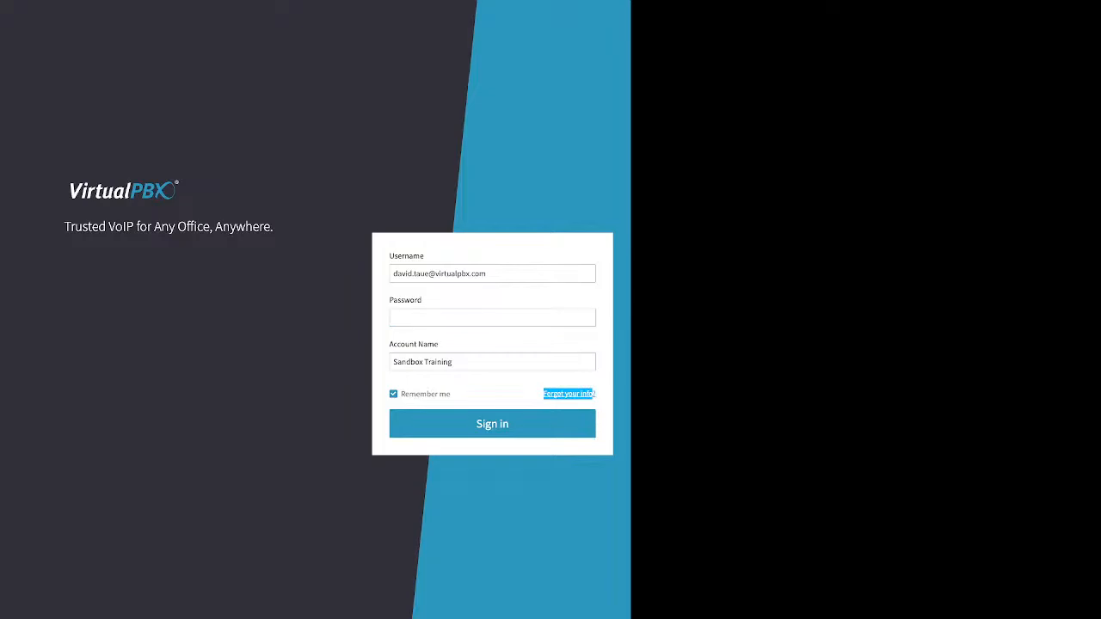
pyautogui.click(568, 394)
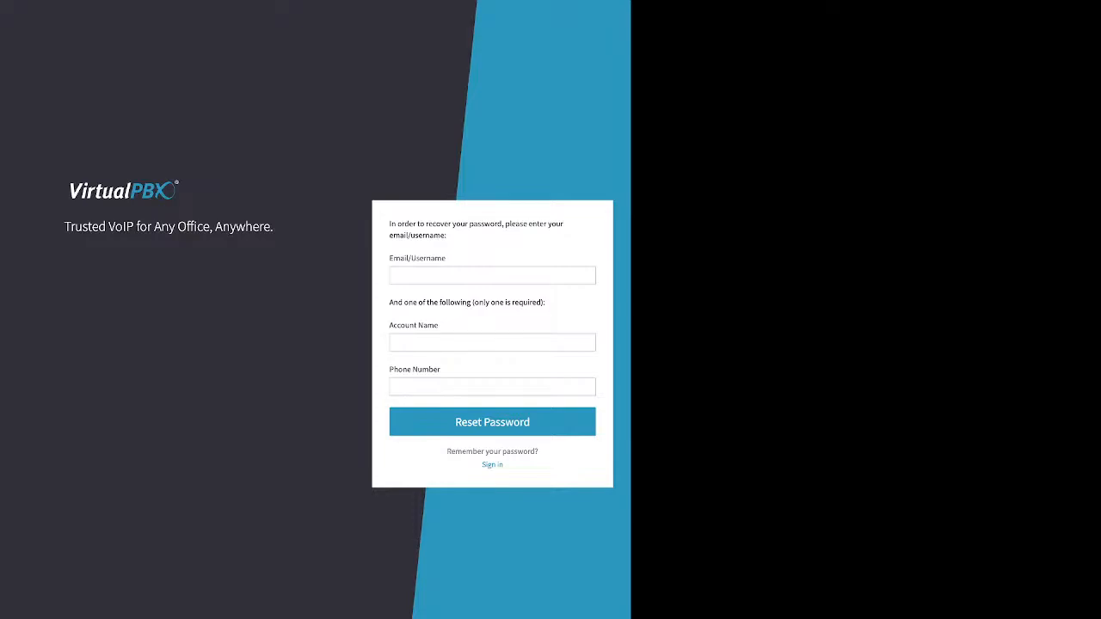
pyautogui.click(417, 275)
pyautogui.moveTo(390, 258); pyautogui.dragTo(434, 258)
pyautogui.click(416, 341)
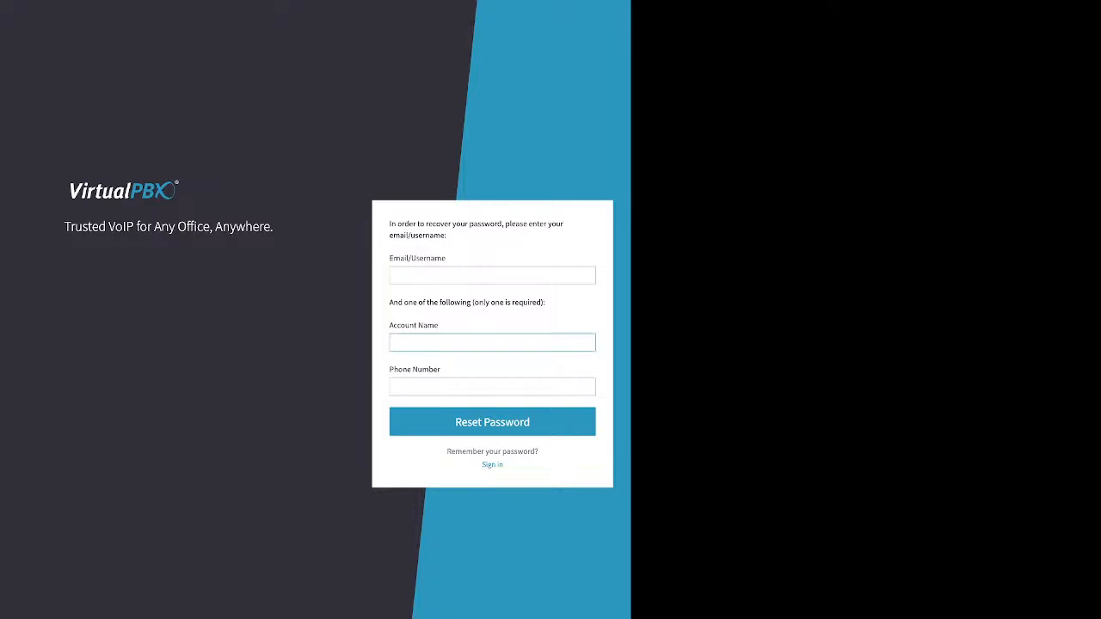
pyautogui.moveTo(390, 302); pyautogui.dragTo(546, 302)
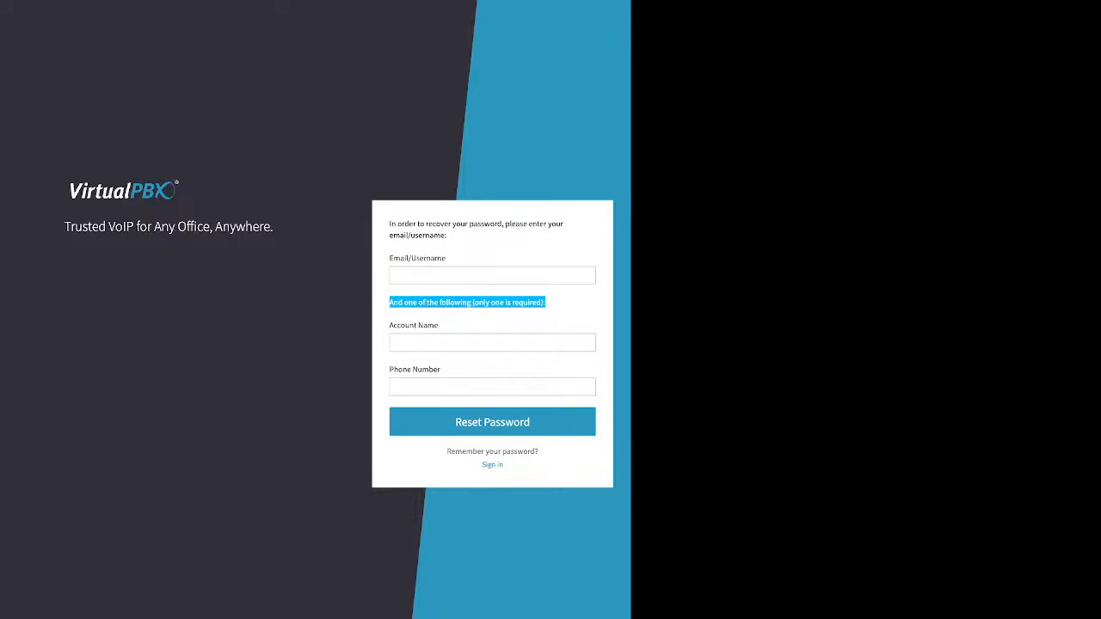
pyautogui.moveTo(440, 326); pyautogui.dragTo(390, 325)
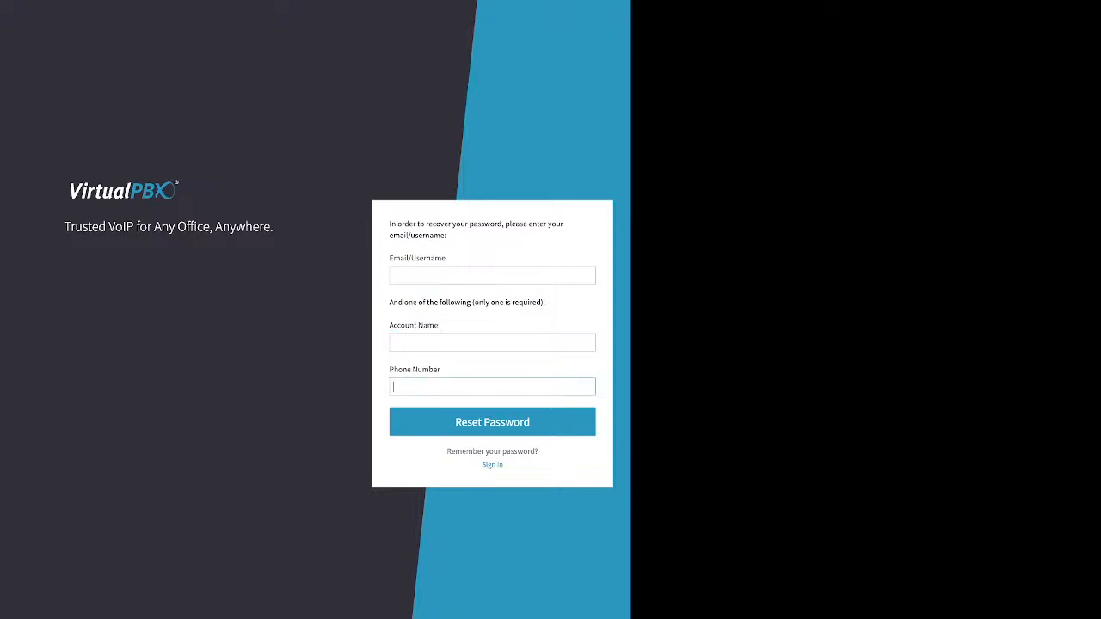
pyautogui.tripleClick(414, 370)
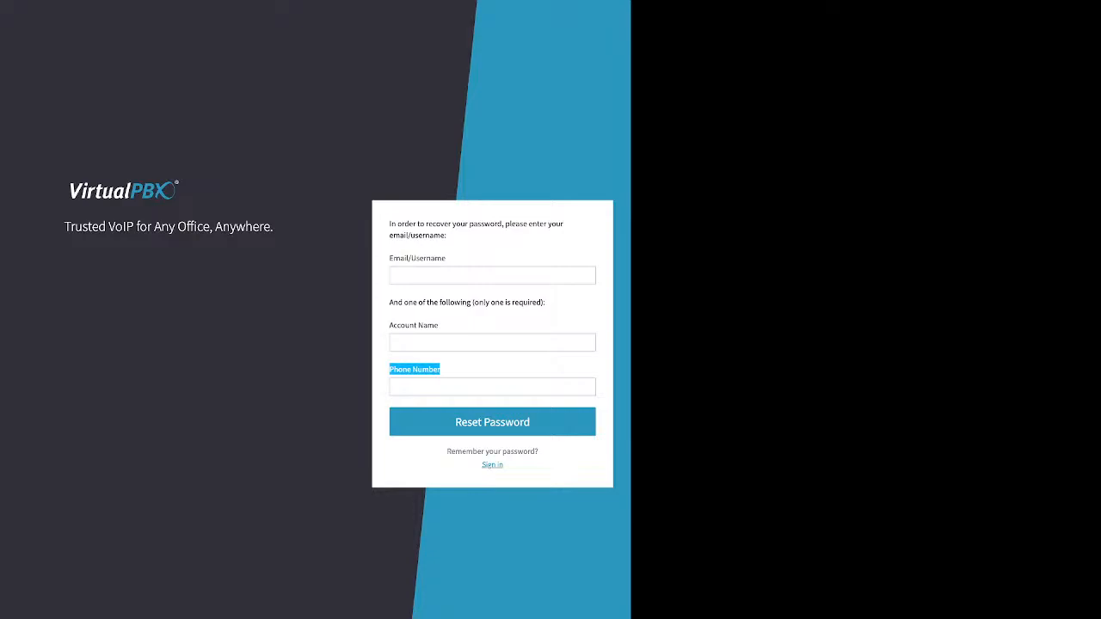
pyautogui.click(492, 465)
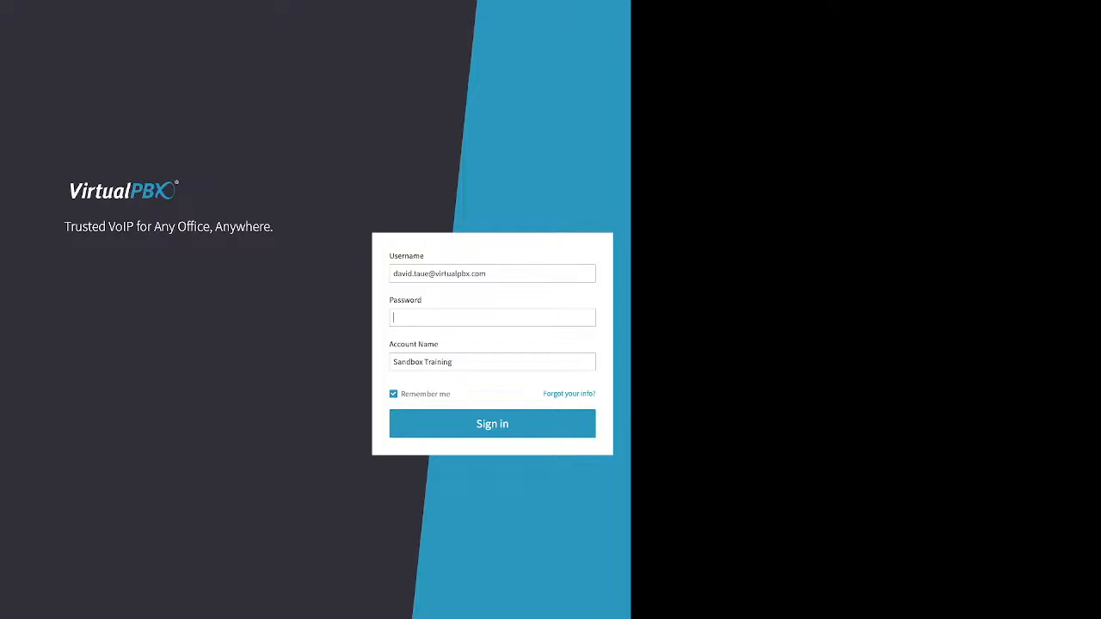
# Step: Enter the account password and sign in to the Sandbox Training account
pyautogui.write('•••••')
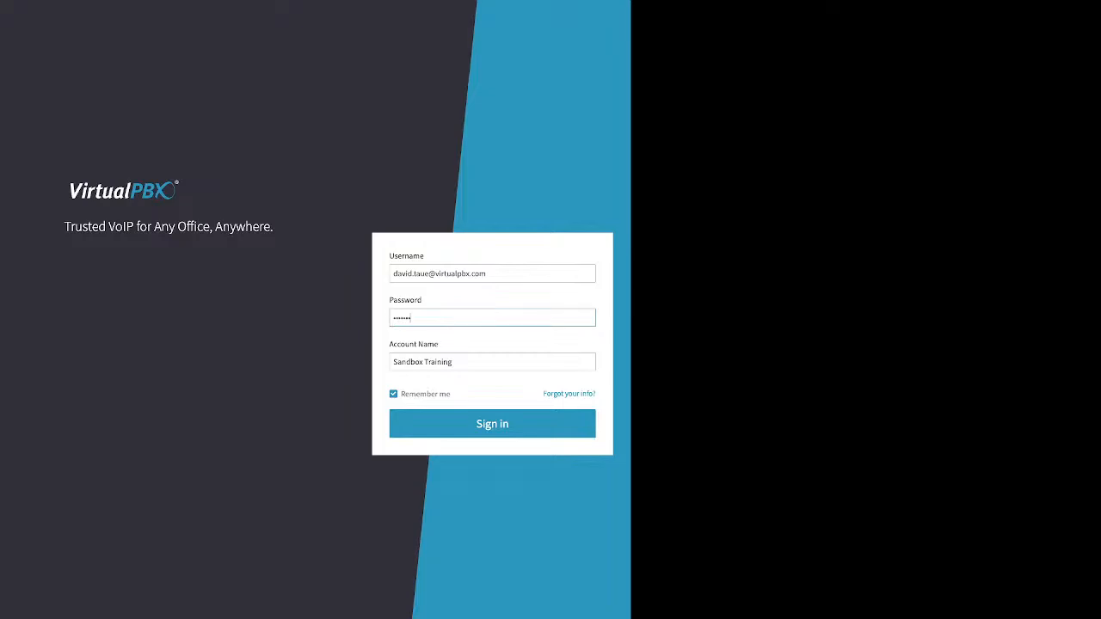
pyautogui.doubleClick(425, 394)
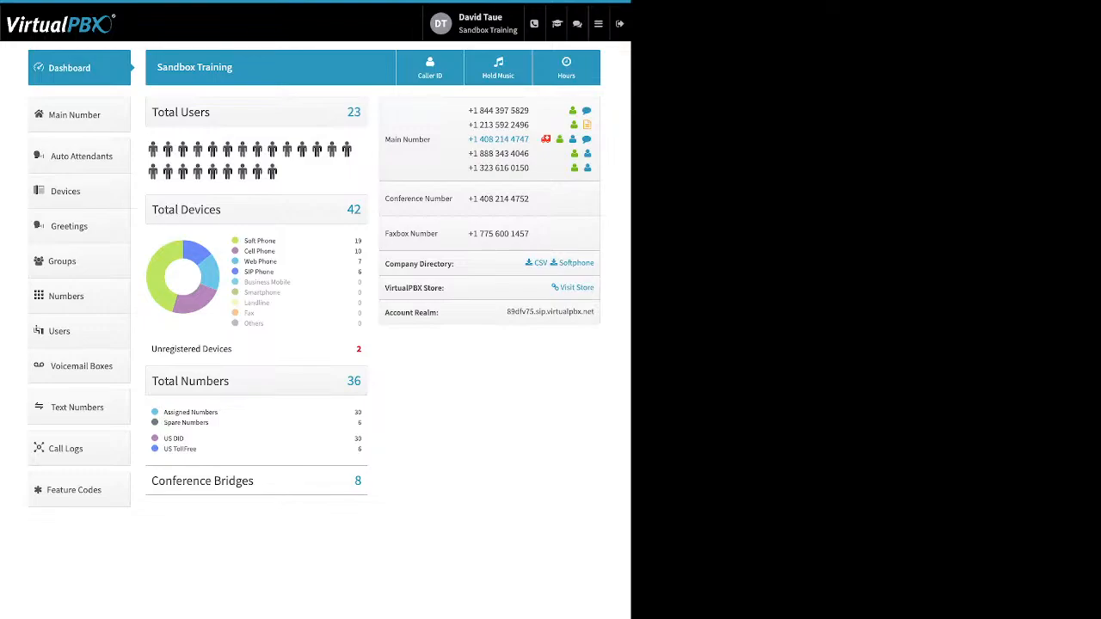
# Step: Open the user settings and expand the Password entry to view the new-password and confirmation fields
pyautogui.click(485, 24)
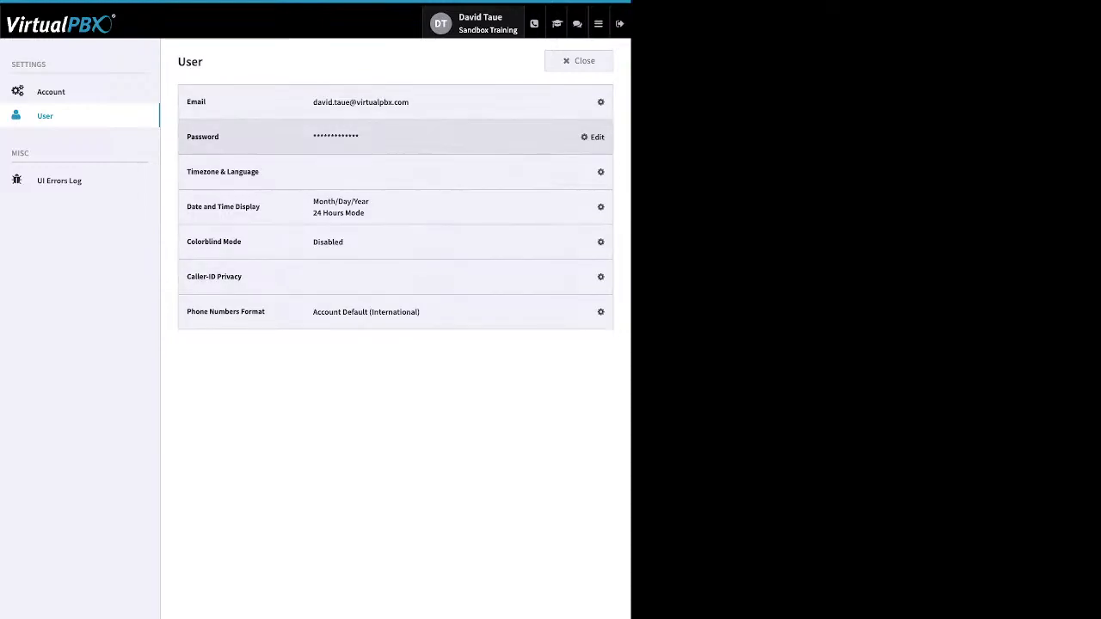
pyautogui.click(593, 138)
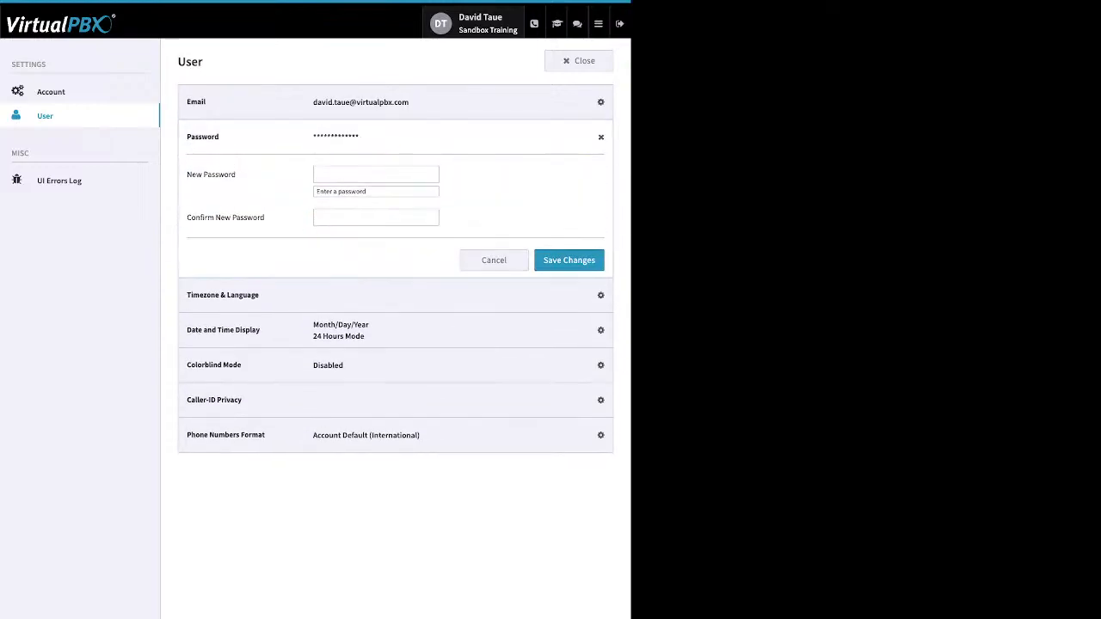
pyautogui.click(376, 174)
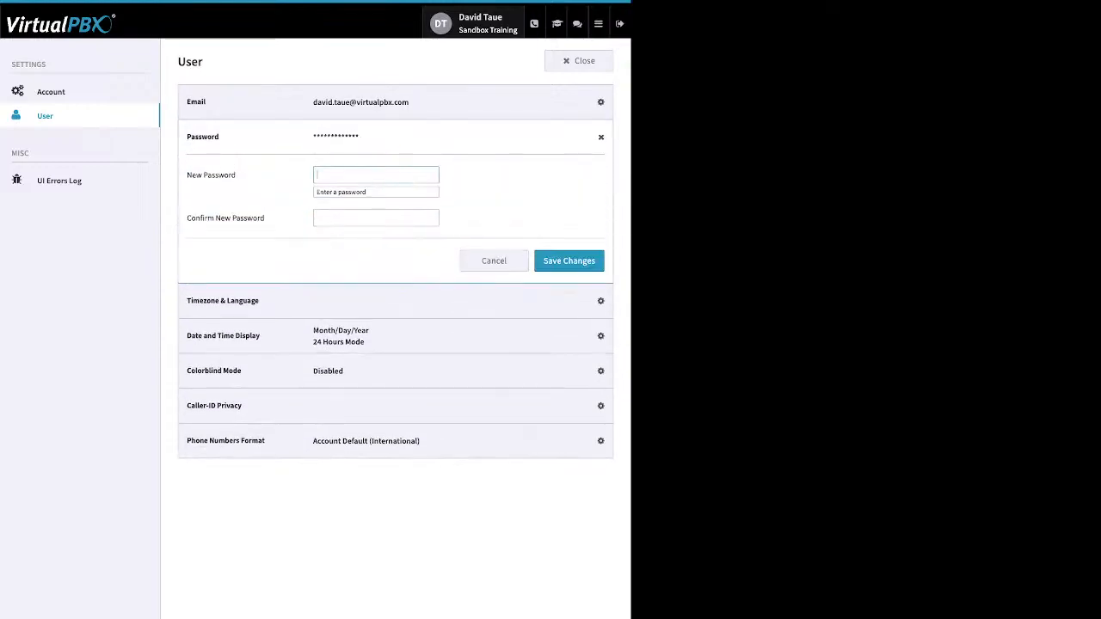
pyautogui.click(376, 218)
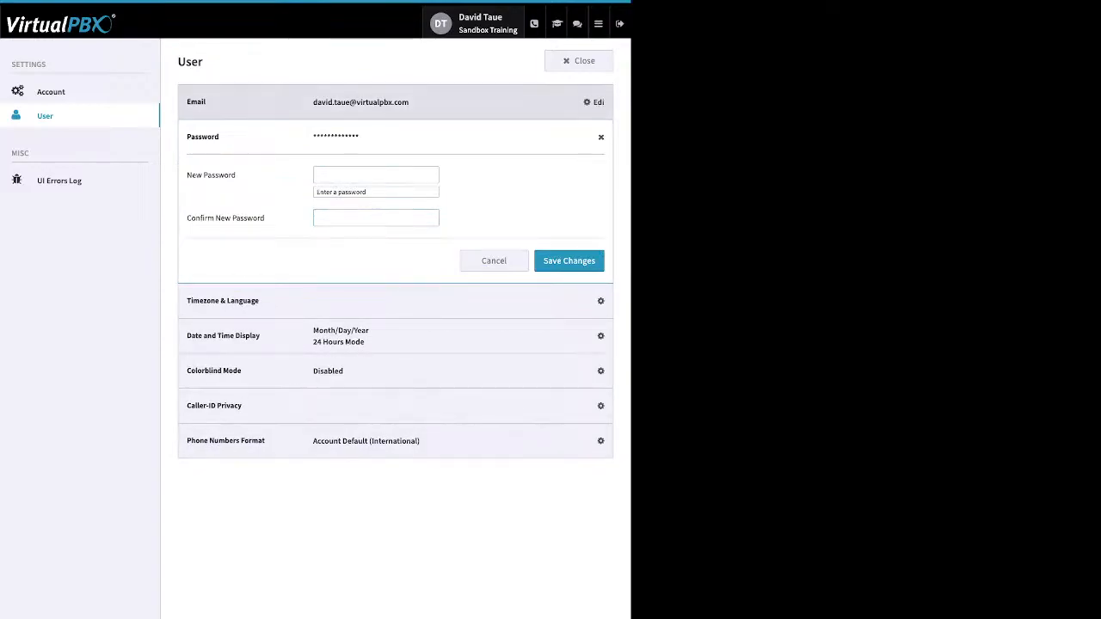
# Step: Switch to the account settings and open the Timezone & Language entry
pyautogui.click(51, 91)
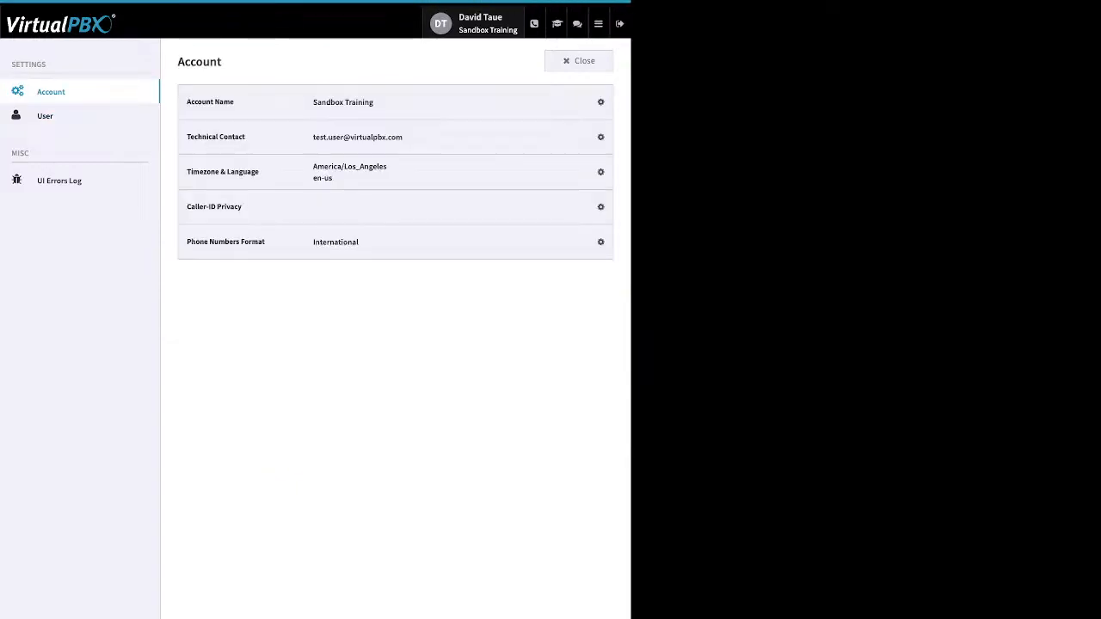
pyautogui.click(594, 172)
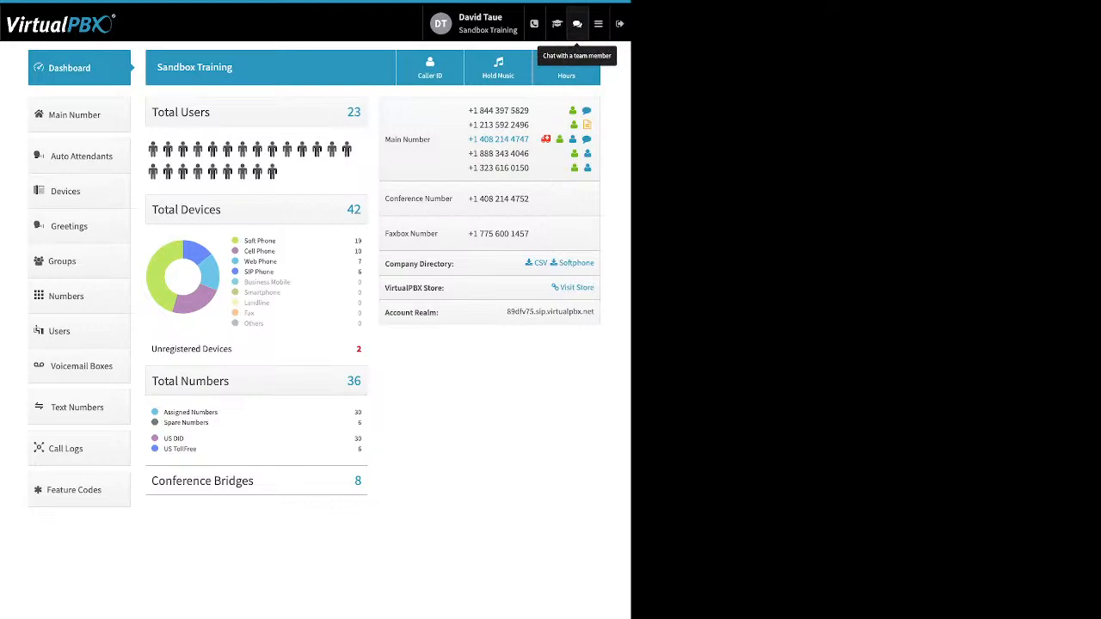
# Step: Examine the dashboard's device types, unregistered devices, assigned and spare numbers, US DID and toll-free numbers, and conference bridges
pyautogui.click(598, 24)
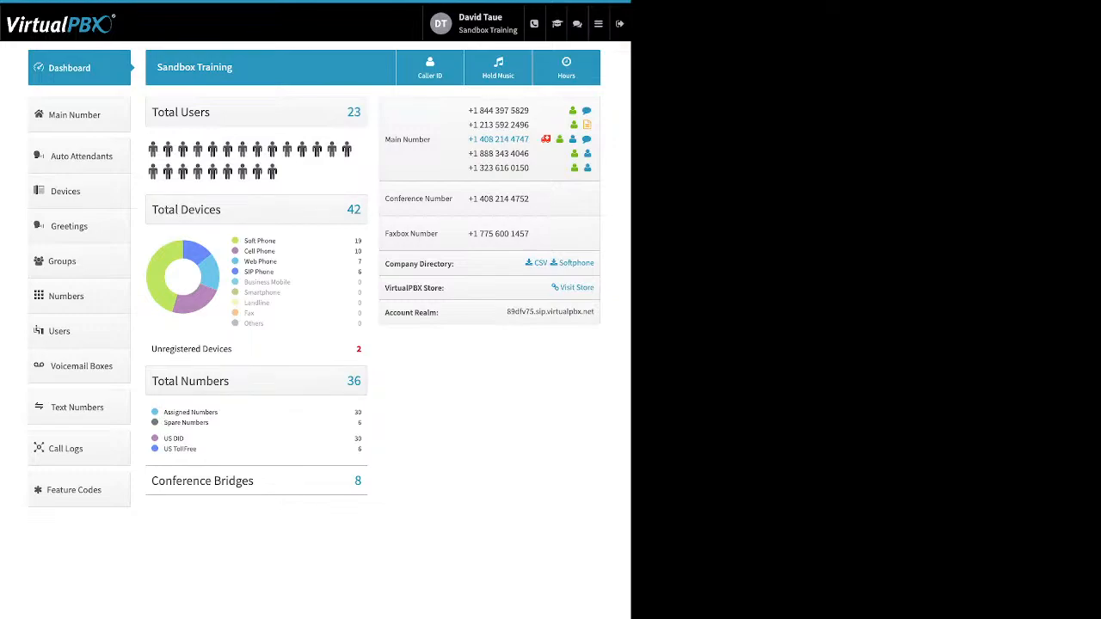
pyautogui.moveTo(277, 242); pyautogui.dragTo(247, 241)
pyautogui.moveTo(276, 252); pyautogui.dragTo(244, 251)
pyautogui.moveTo(278, 261); pyautogui.dragTo(244, 262)
pyautogui.moveTo(274, 272); pyautogui.dragTo(244, 272)
pyautogui.moveTo(234, 348); pyautogui.dragTo(151, 348)
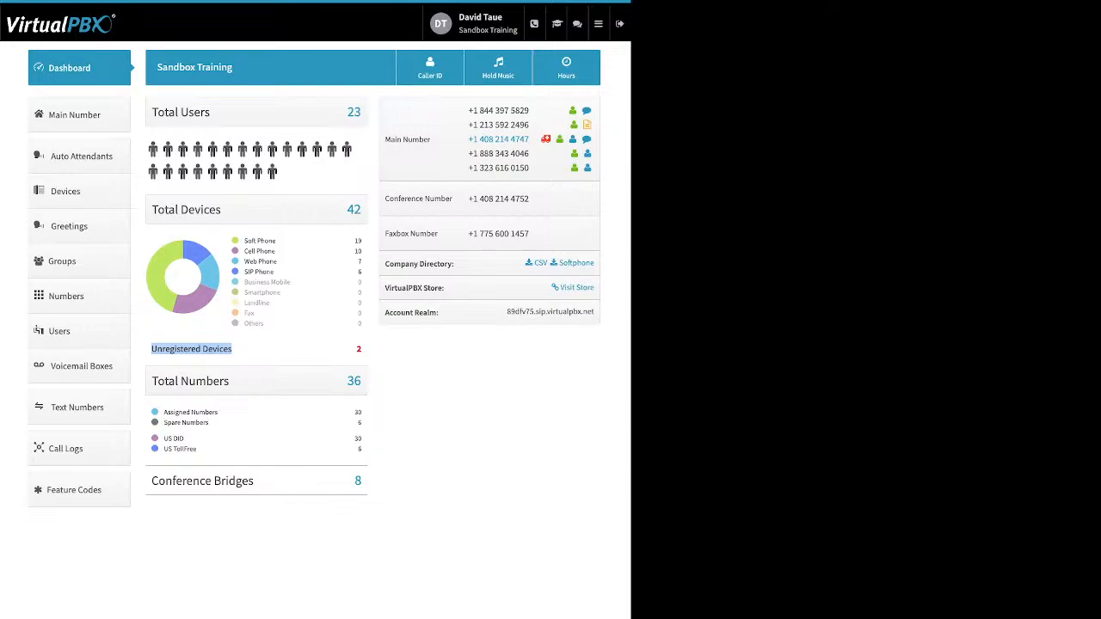
pyautogui.click(206, 349)
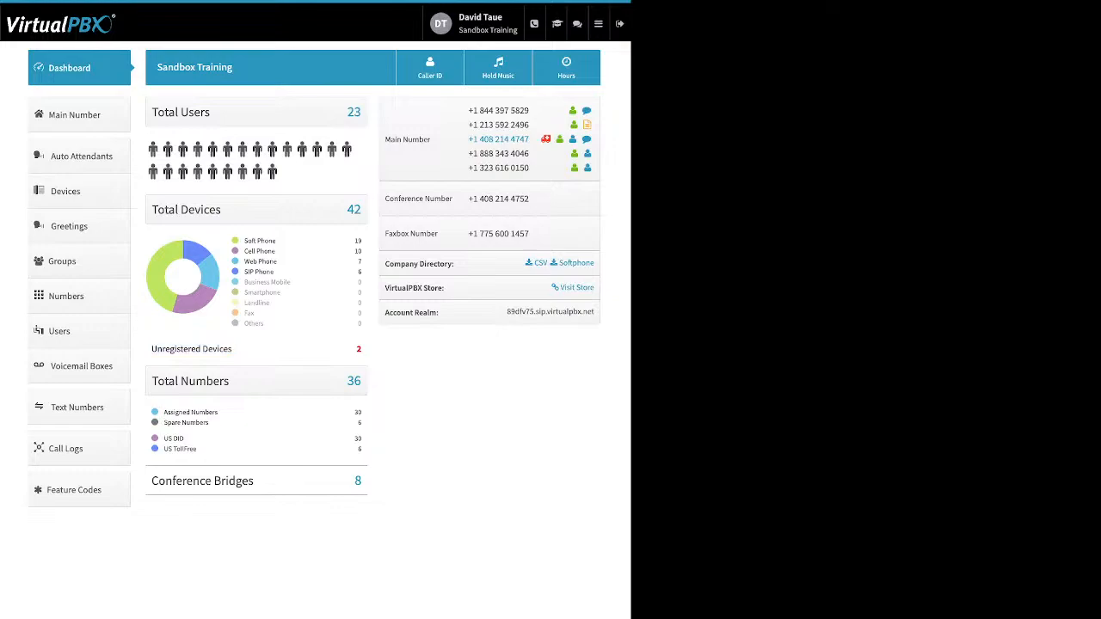
pyautogui.moveTo(210, 423); pyautogui.dragTo(164, 413)
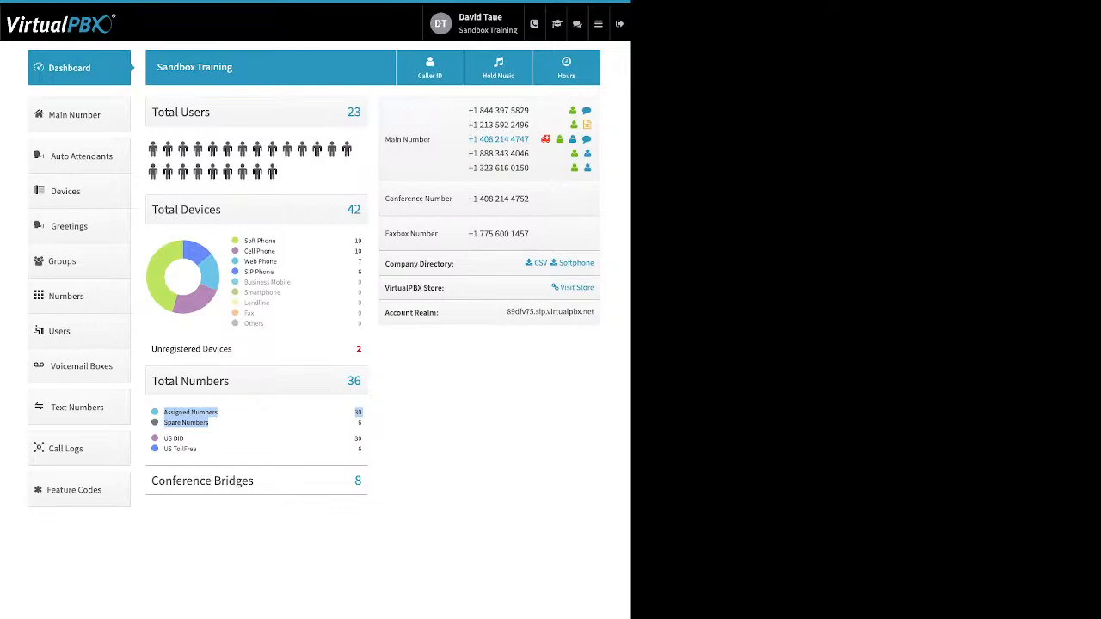
pyautogui.moveTo(201, 450); pyautogui.dragTo(164, 438)
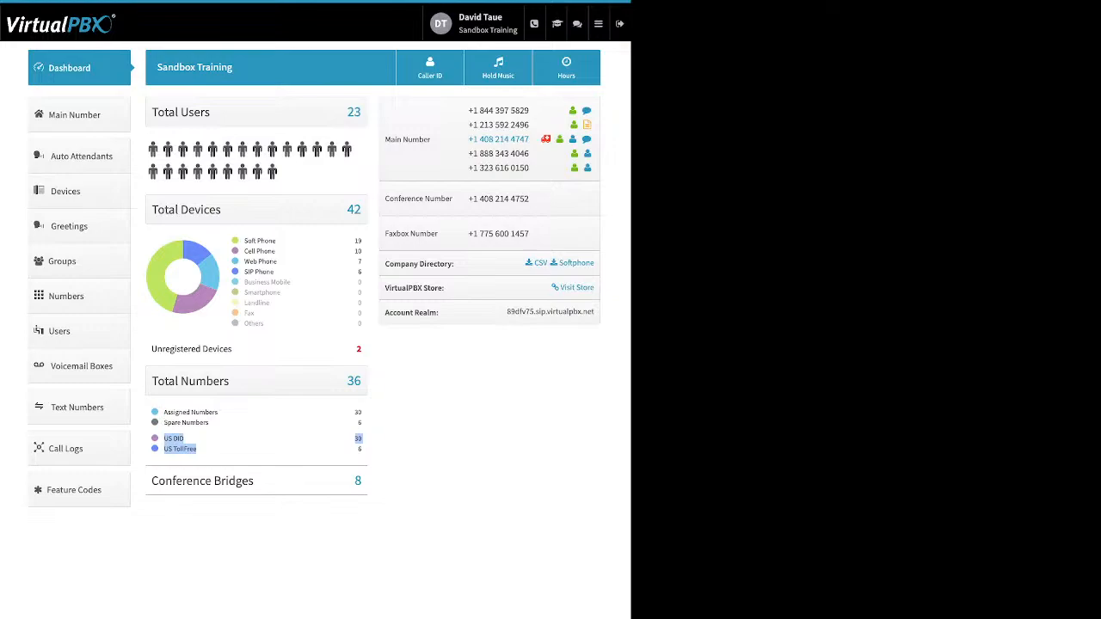
pyautogui.moveTo(254, 482); pyautogui.dragTo(200, 481)
# Step: Examine the dashboard's Company Directory, VirtualPBX Store and Account Realm entries, including the realm address
pyautogui.moveTo(400, 264); pyautogui.dragTo(455, 264)
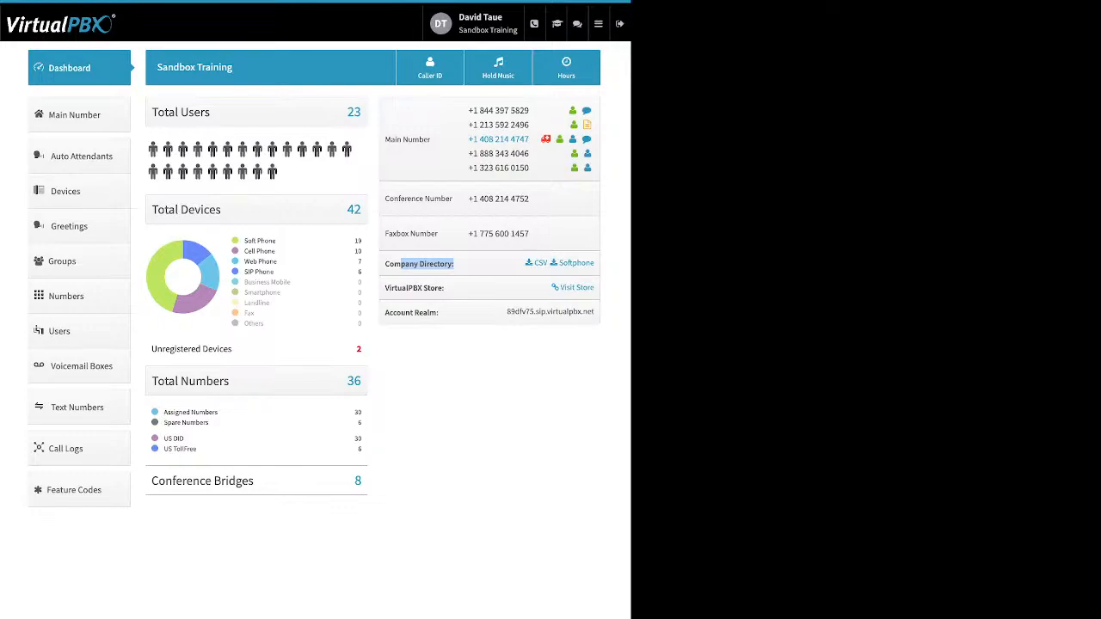
pyautogui.click(455, 265)
pyautogui.moveTo(384, 288); pyautogui.dragTo(444, 288)
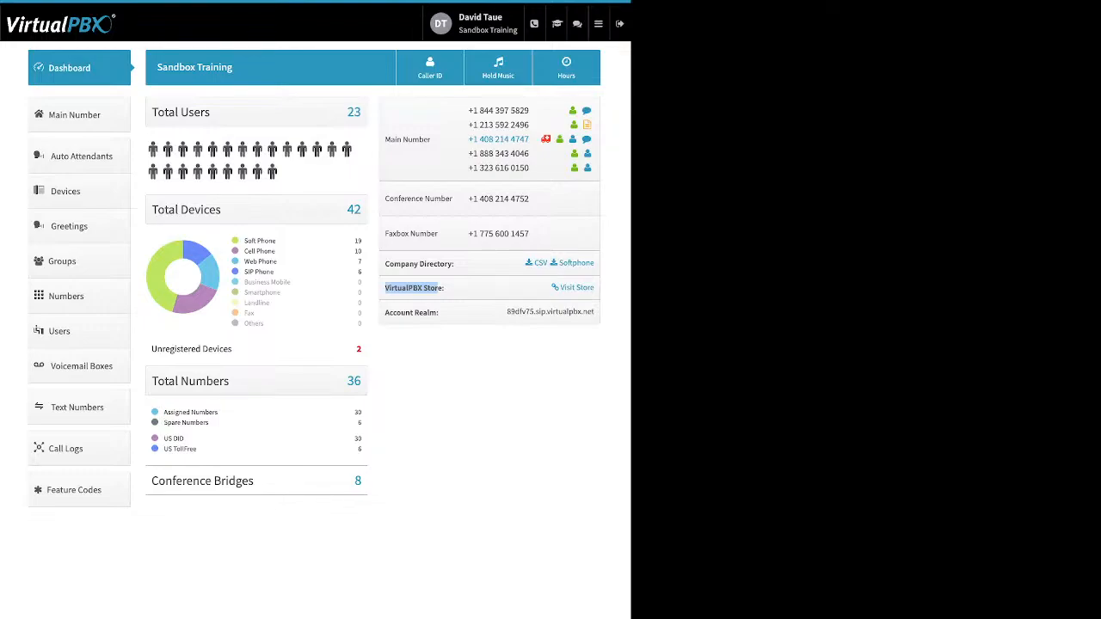
pyautogui.moveTo(440, 313); pyautogui.dragTo(385, 313)
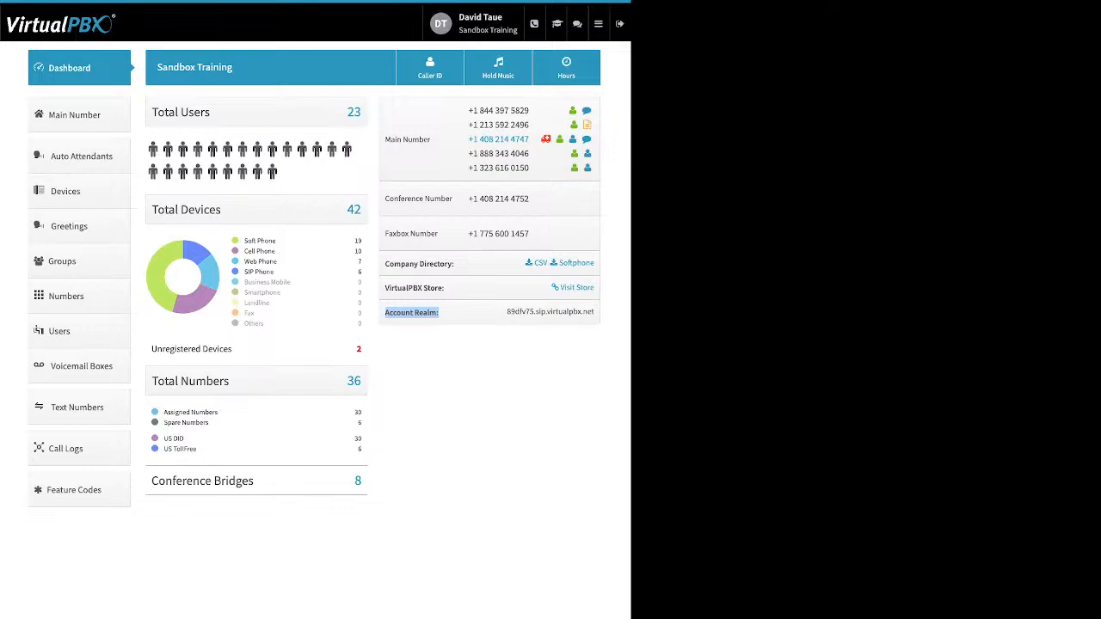
pyautogui.click(439, 313)
pyautogui.moveTo(507, 312); pyautogui.dragTo(575, 312)
pyautogui.click(575, 312)
pyautogui.moveTo(507, 312); pyautogui.dragTo(594, 312)
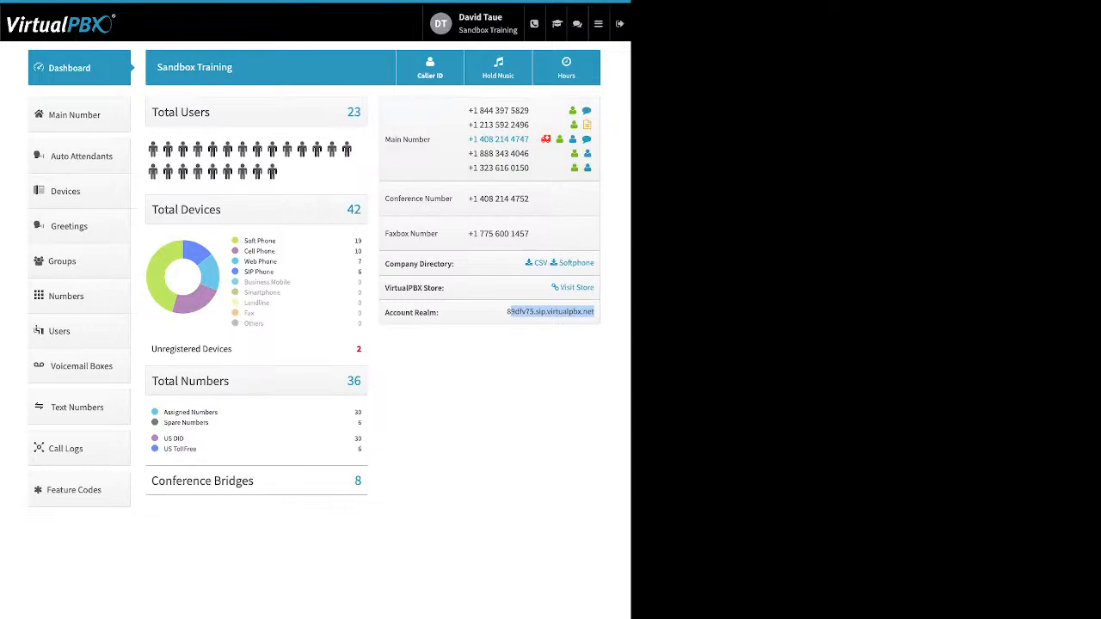
# Step: Open the Company Caller ID settings, review the caller ID number, name and E911 information, and close them without saving
pyautogui.click(430, 68)
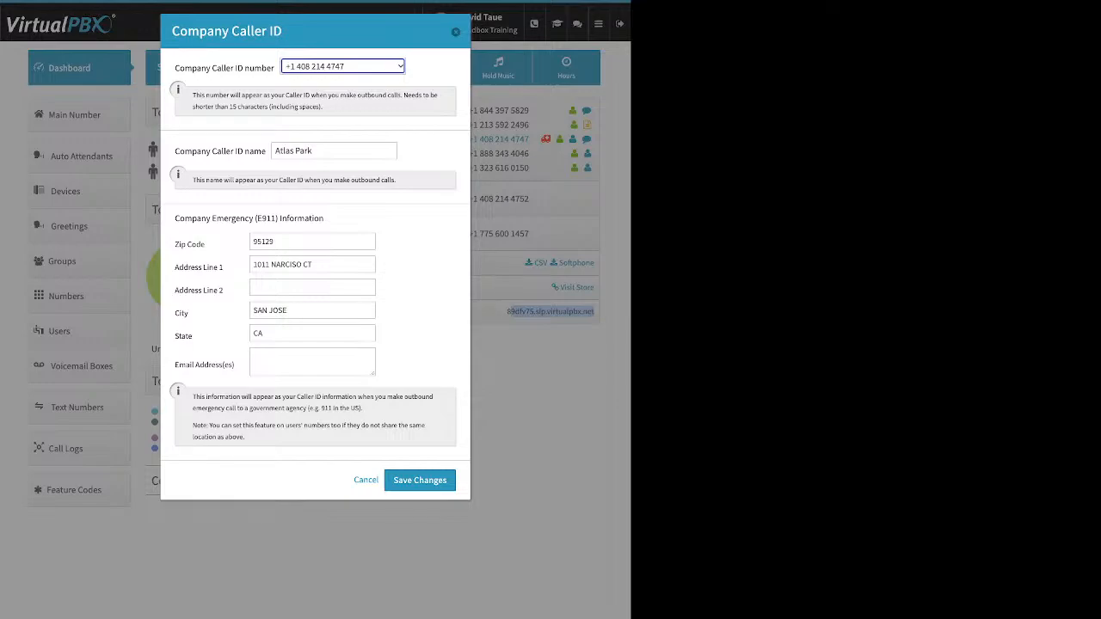
pyautogui.click(430, 73)
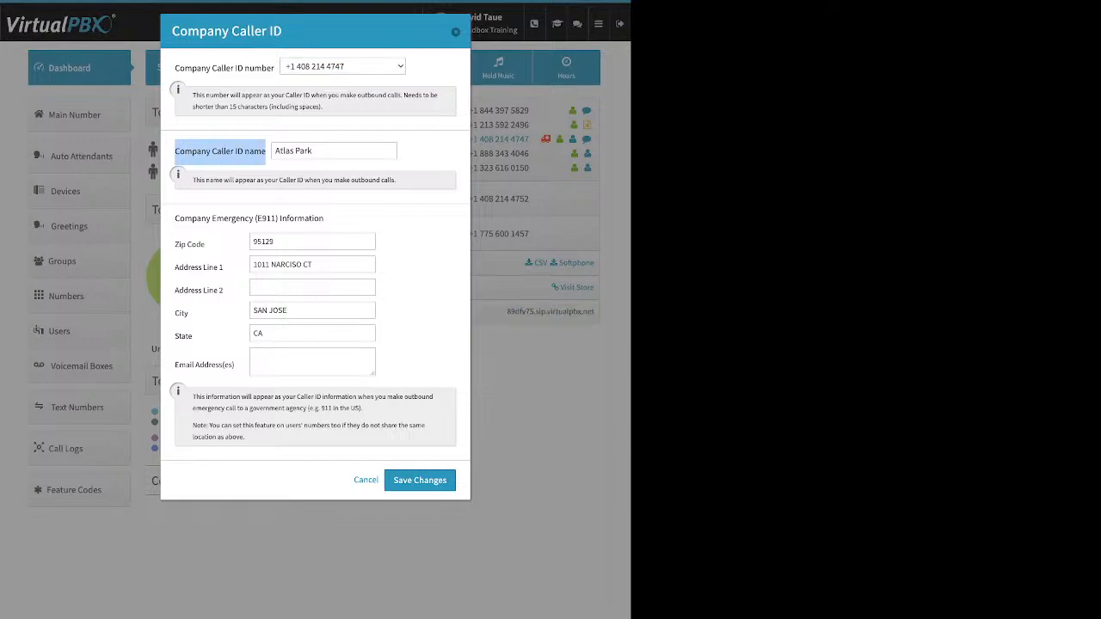
pyautogui.moveTo(315, 150); pyautogui.dragTo(274, 150)
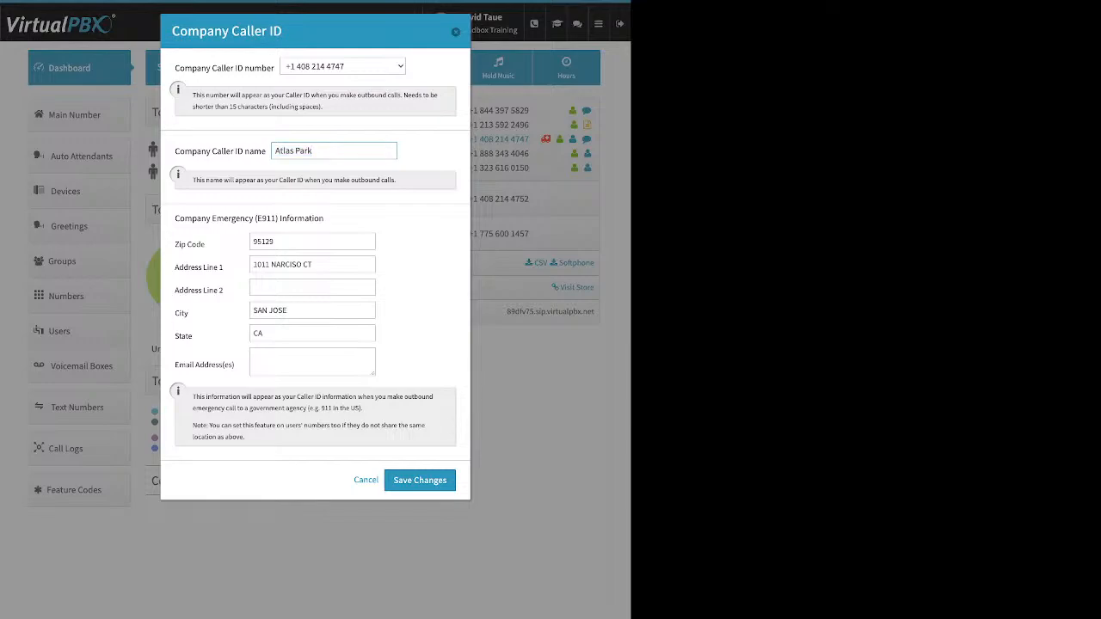
pyautogui.tripleClick(249, 219)
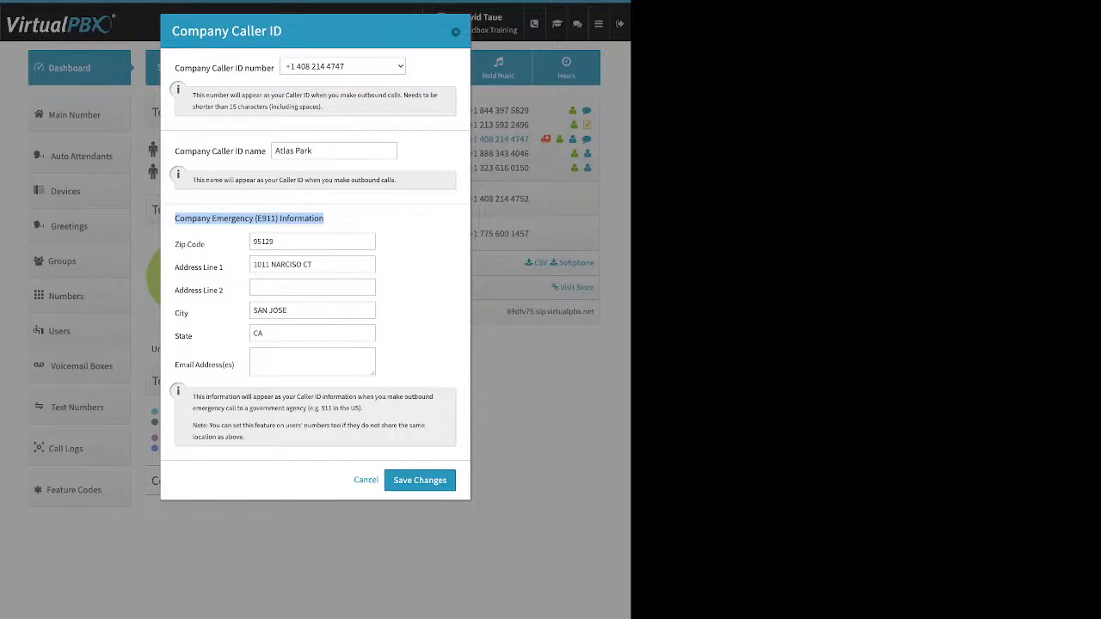
pyautogui.click(345, 219)
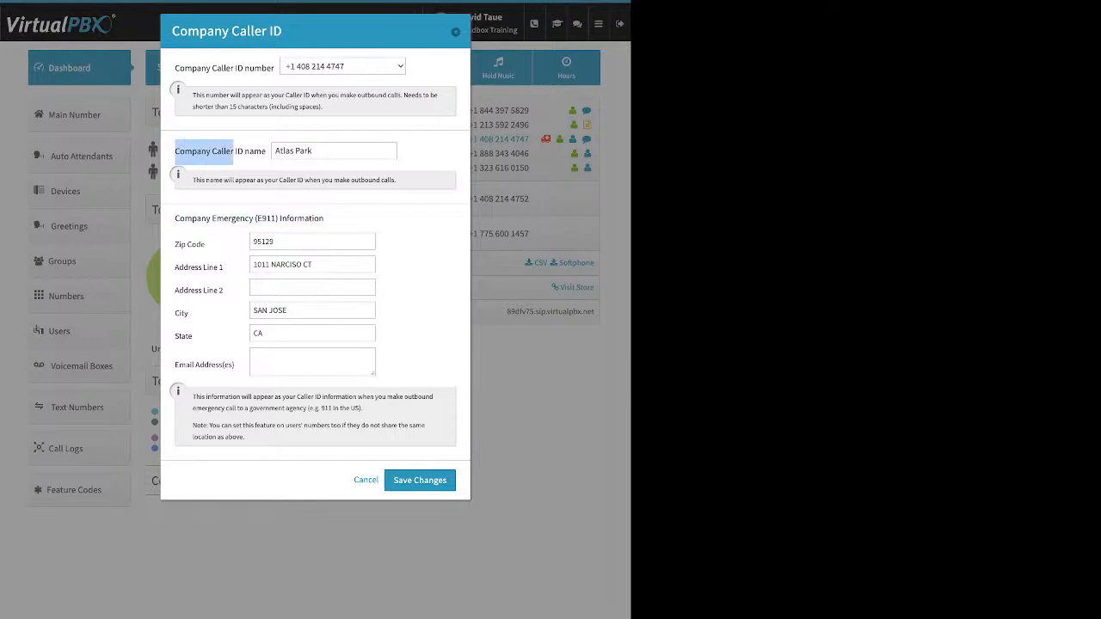
pyautogui.click(313, 311)
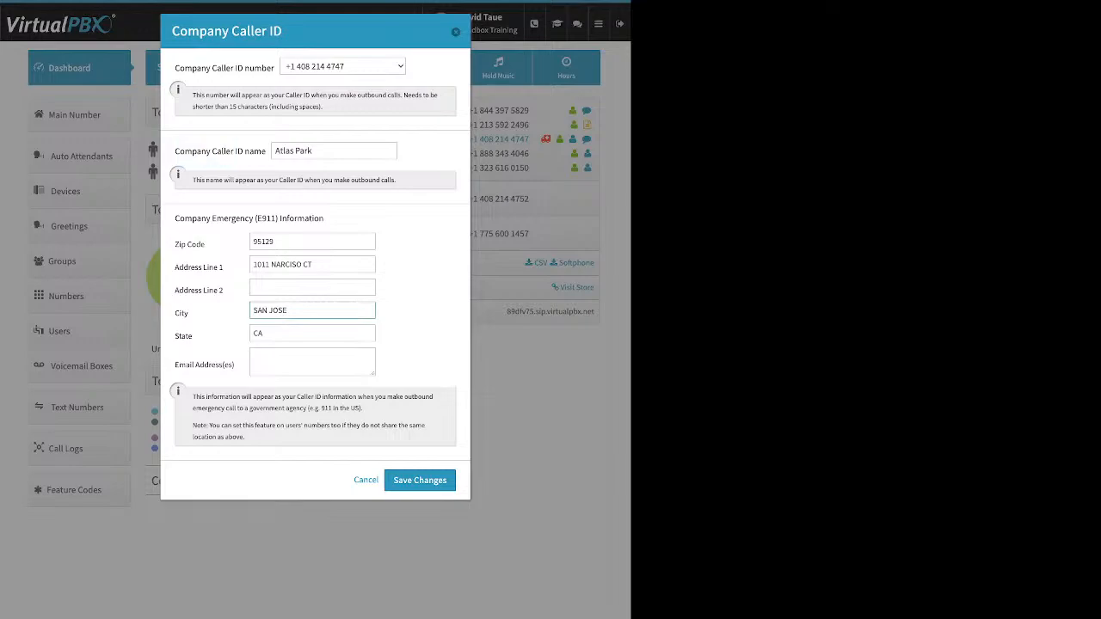
pyautogui.moveTo(173, 152); pyautogui.dragTo(262, 151)
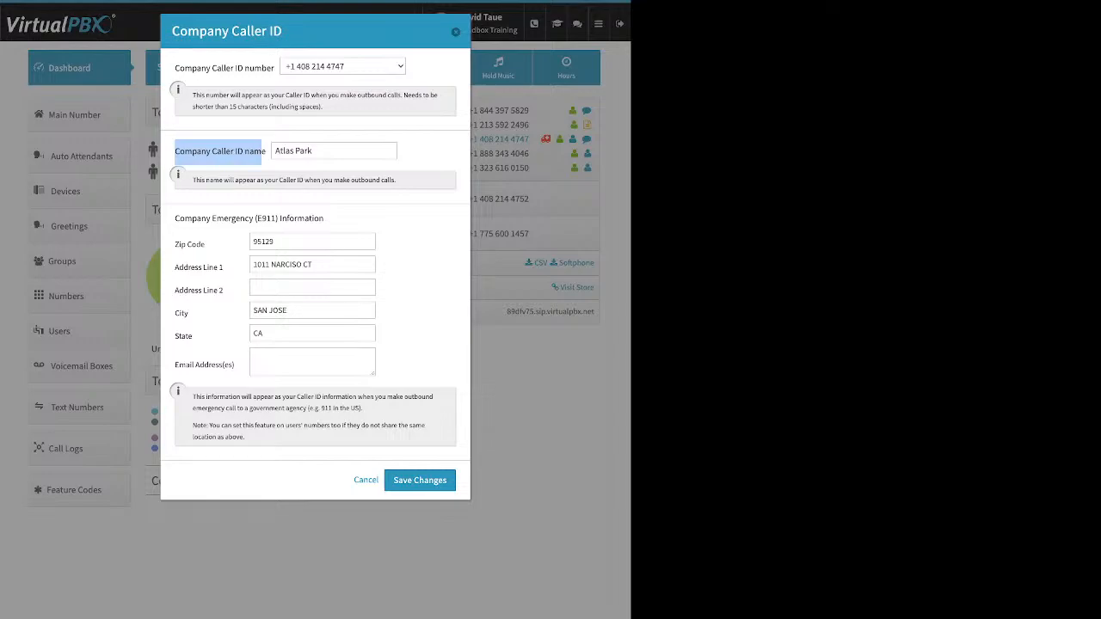
pyautogui.click(456, 31)
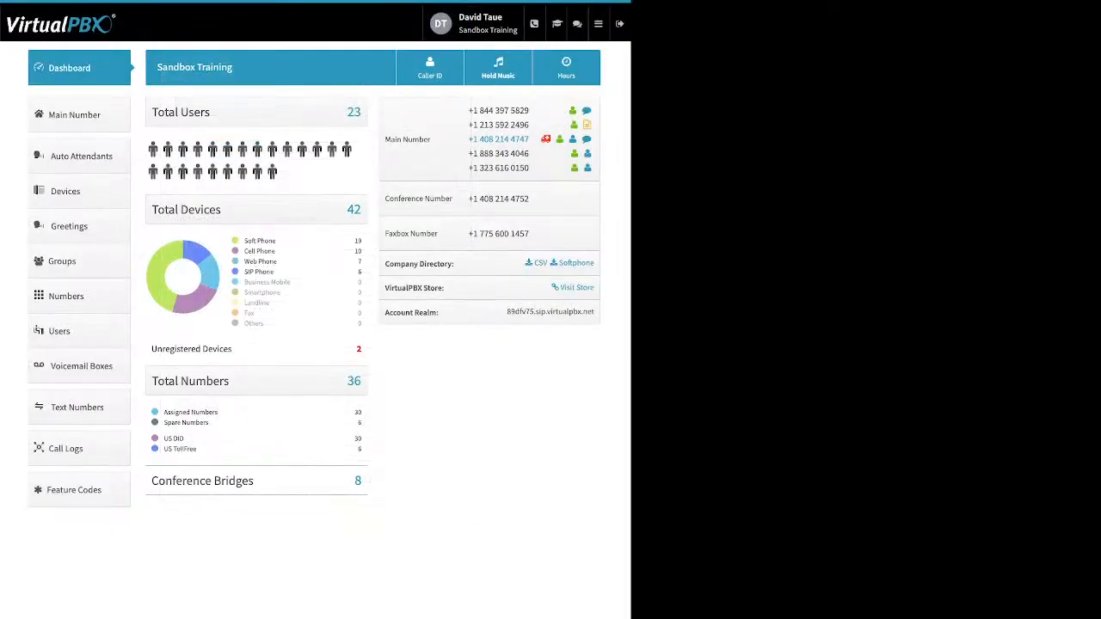
# Step: Open the Music-On-Hold settings, reveal the audio file upload option, and close the dialog without saving
pyautogui.click(499, 69)
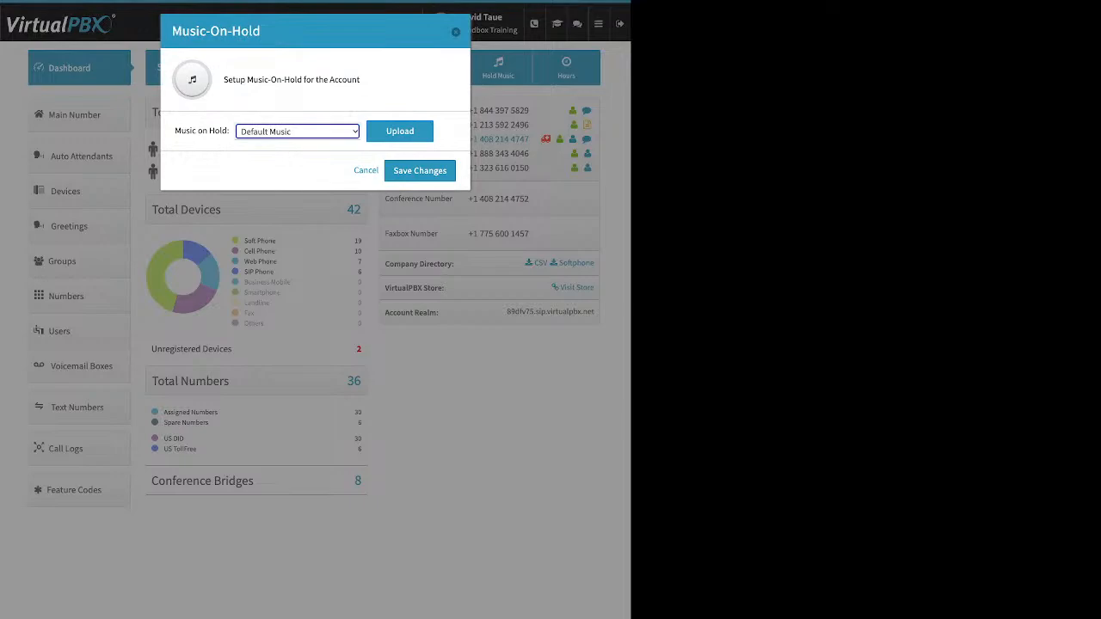
pyautogui.click(400, 132)
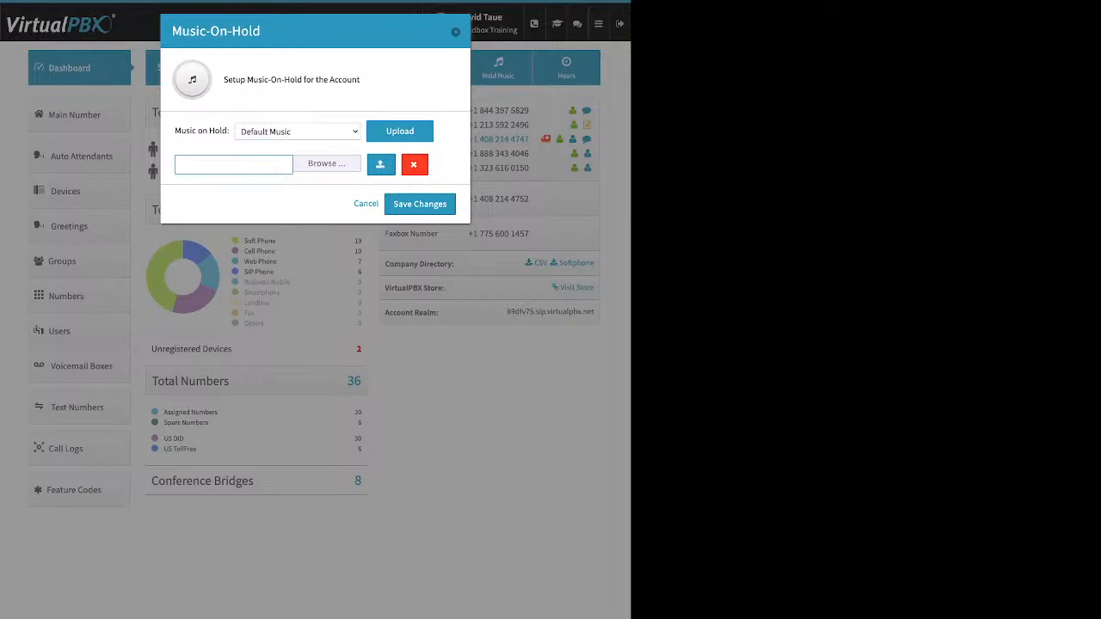
pyautogui.press('Escape')
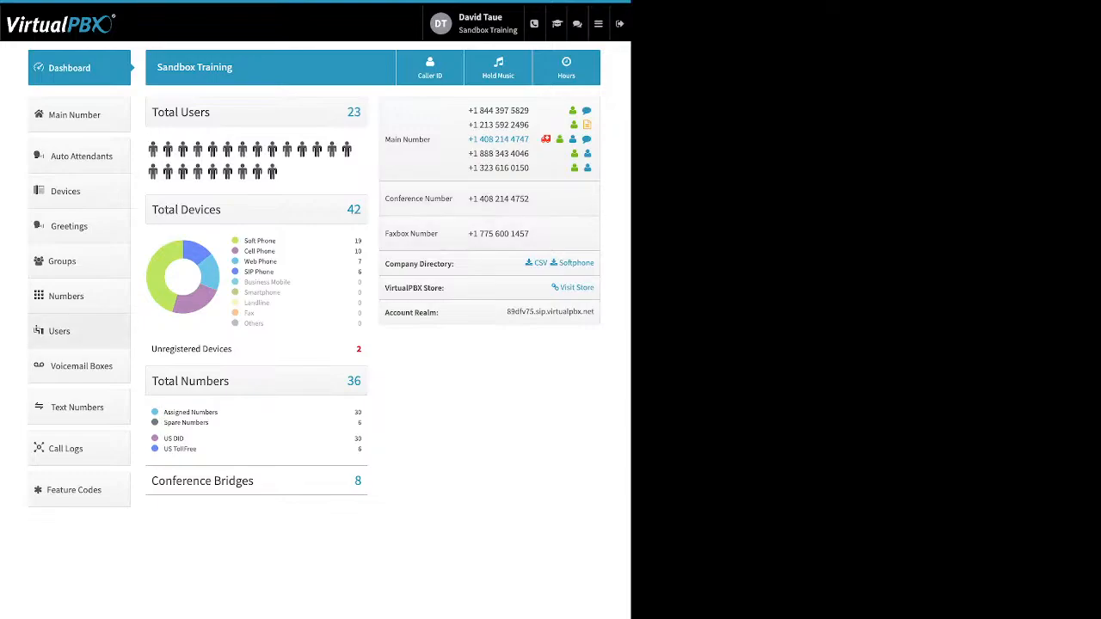
# Step: Open the Add User form from the Users list and review its first name, last name, login email and password fields
pyautogui.click(59, 331)
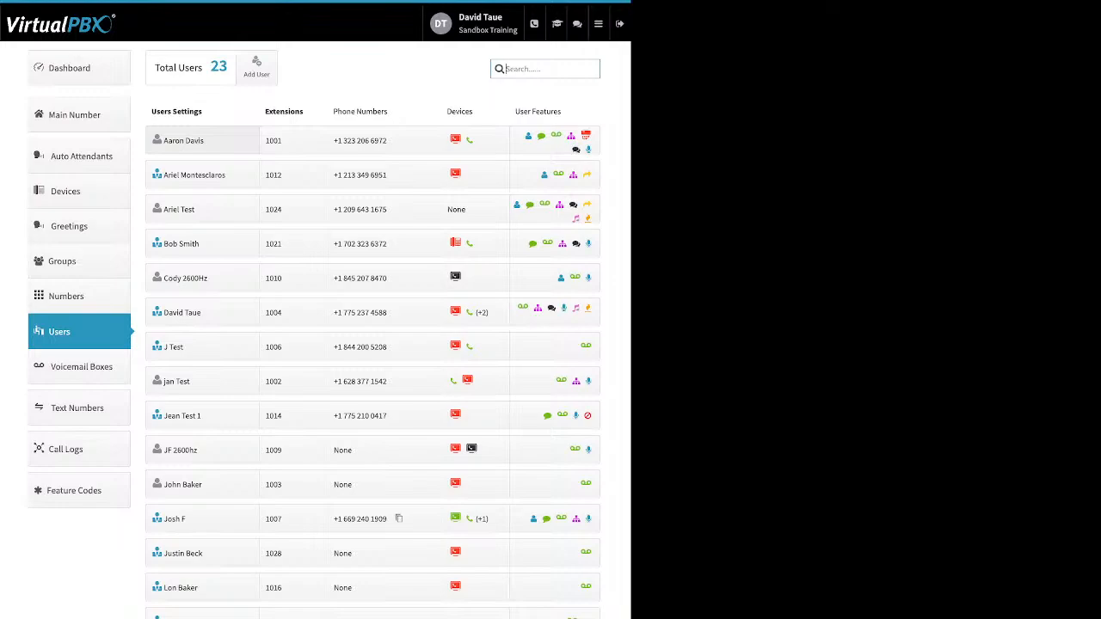
pyautogui.click(256, 67)
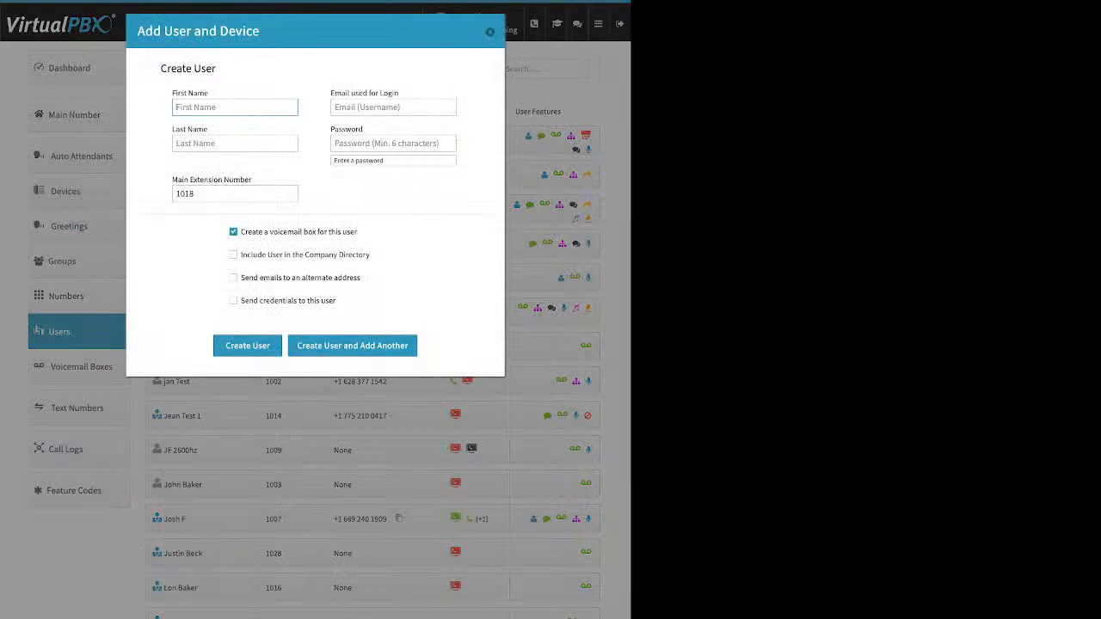
pyautogui.tripleClick(190, 93)
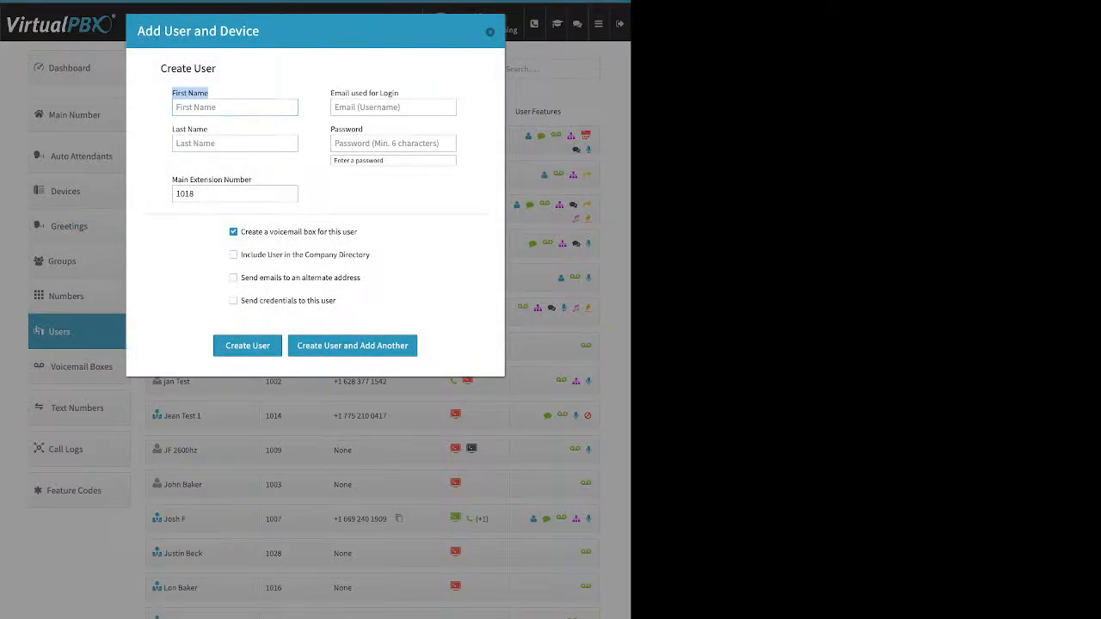
pyautogui.moveTo(176, 129); pyautogui.dragTo(204, 129)
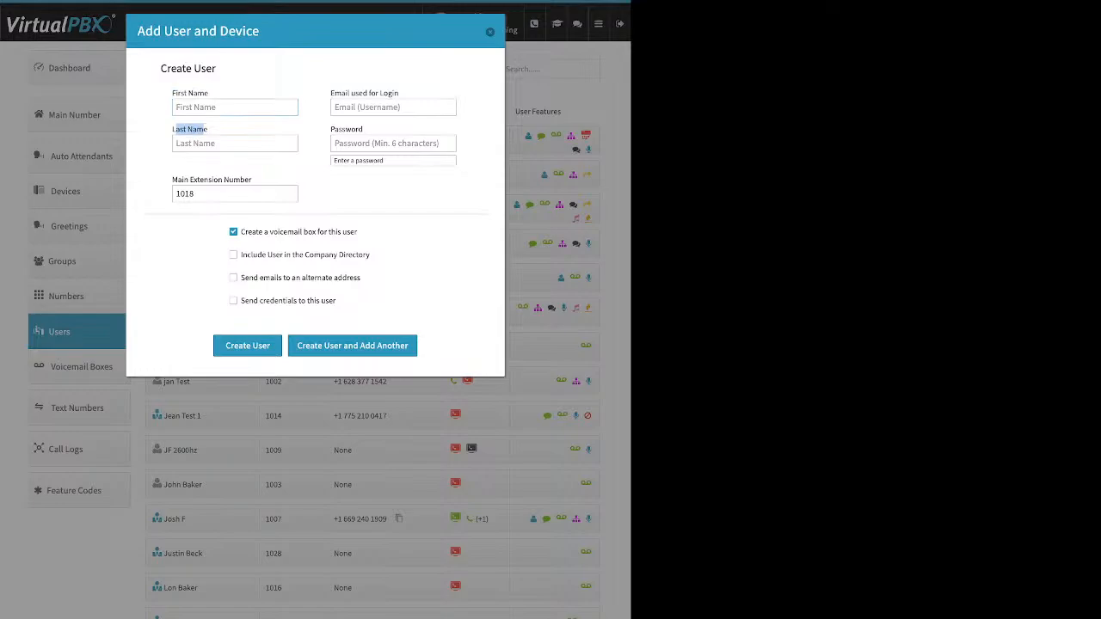
pyautogui.click(332, 93)
pyautogui.moveTo(331, 93); pyautogui.dragTo(399, 93)
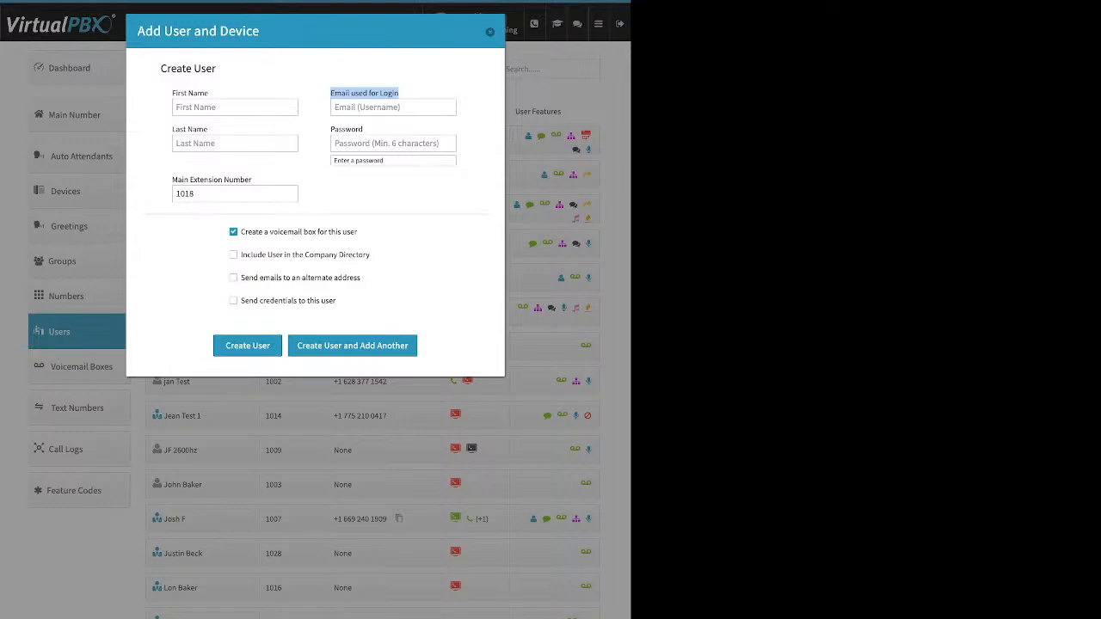
pyautogui.click(334, 130)
pyautogui.moveTo(335, 130); pyautogui.dragTo(359, 130)
pyautogui.click(360, 130)
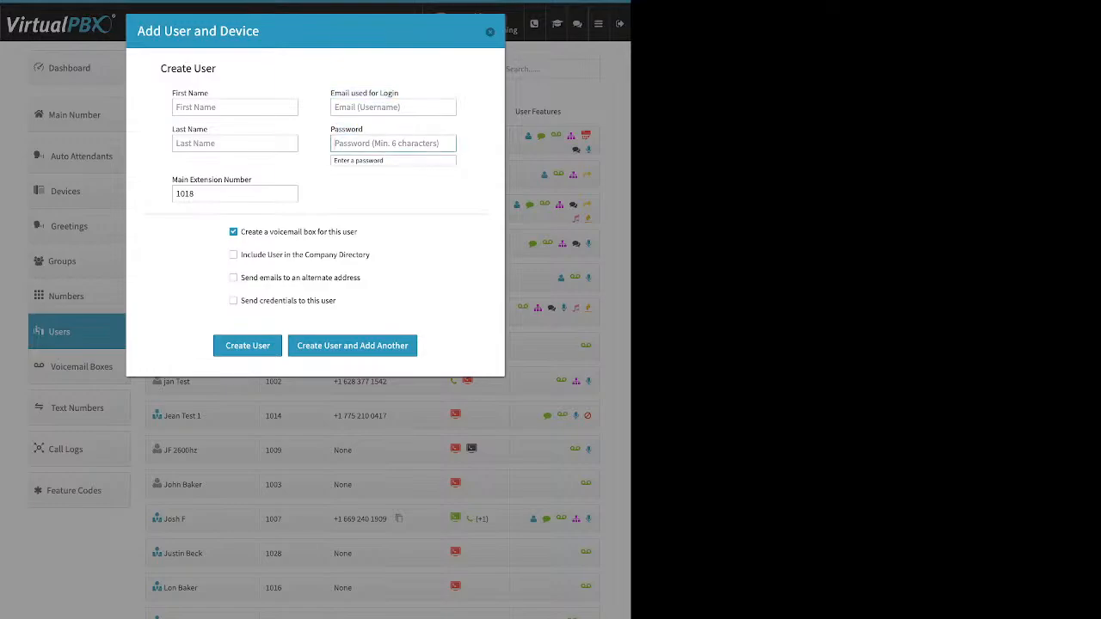
# Step: Set the new user's main extension number to 5000
pyautogui.click(197, 193)
pyautogui.doubleClick(186, 194)
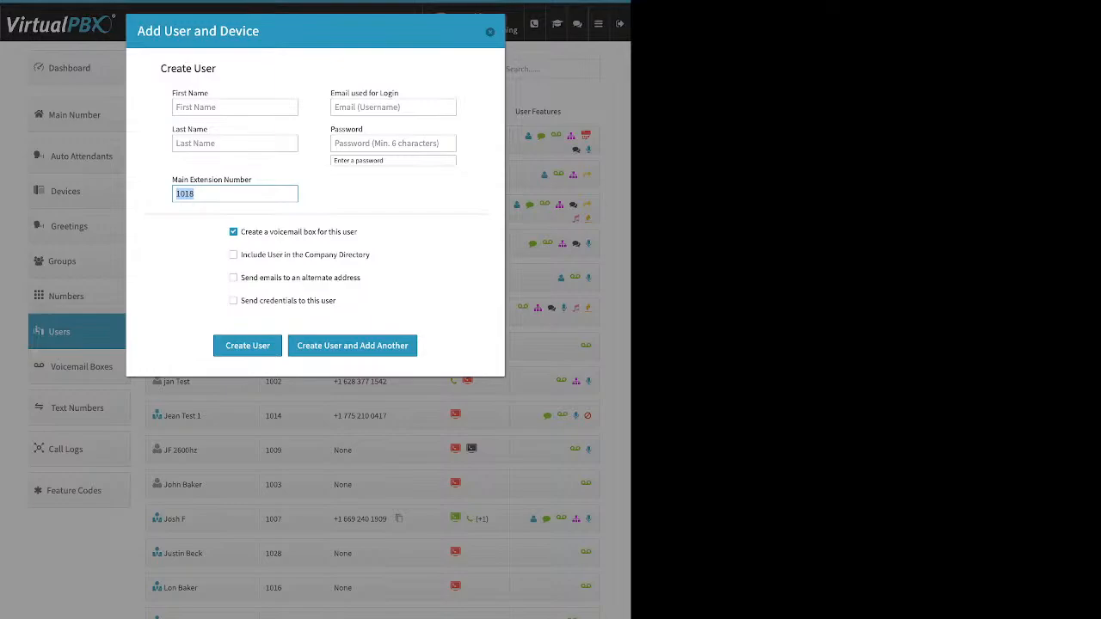
pyautogui.write('5000')
# Step: Review the new user's voicemail box and Company Directory options, switching directory inclusion on and off again
pyautogui.moveTo(358, 231); pyautogui.dragTo(240, 232)
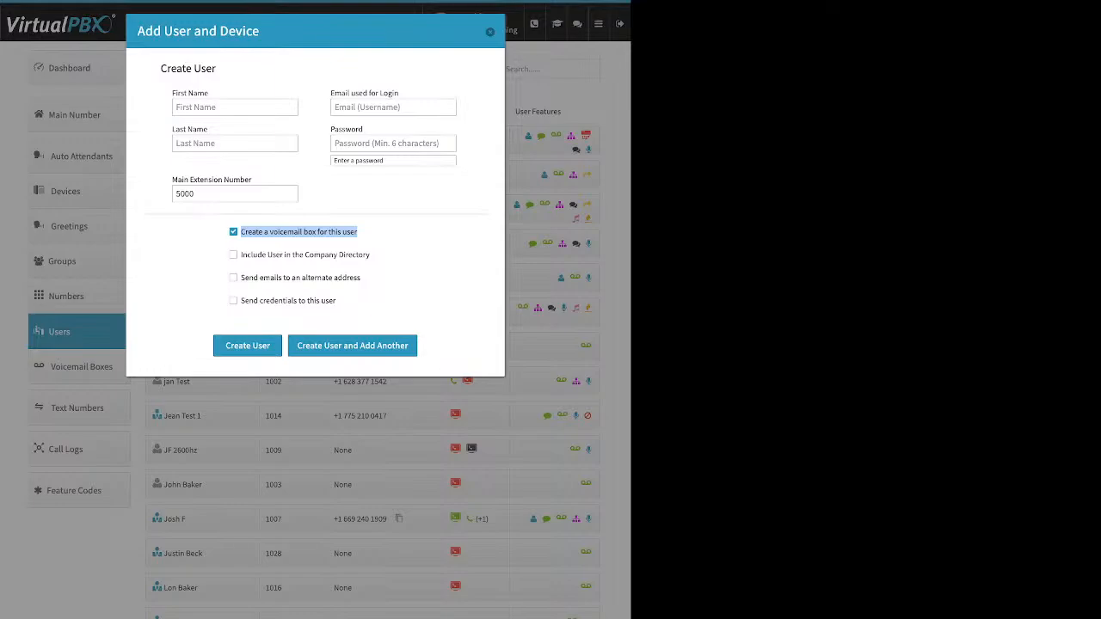
pyautogui.click(387, 243)
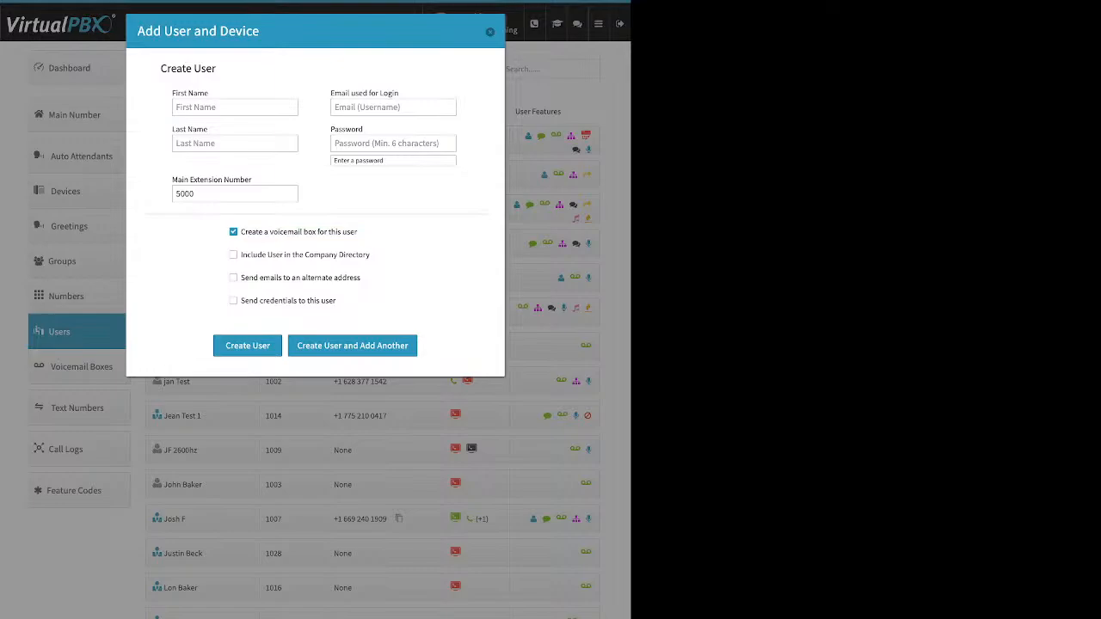
pyautogui.moveTo(370, 255); pyautogui.dragTo(241, 255)
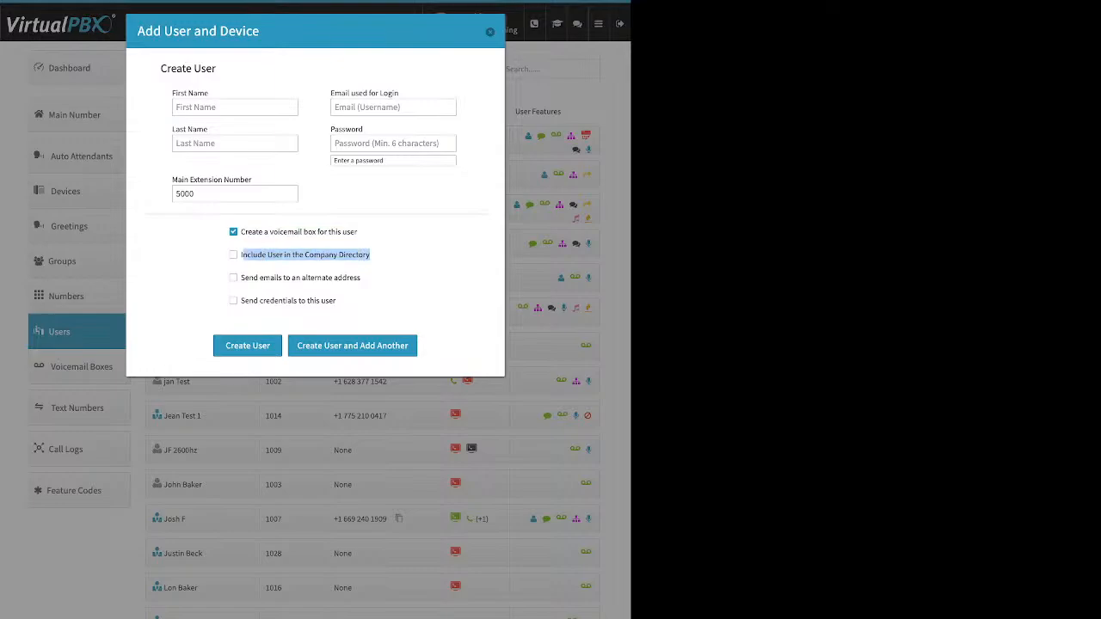
pyautogui.click(384, 266)
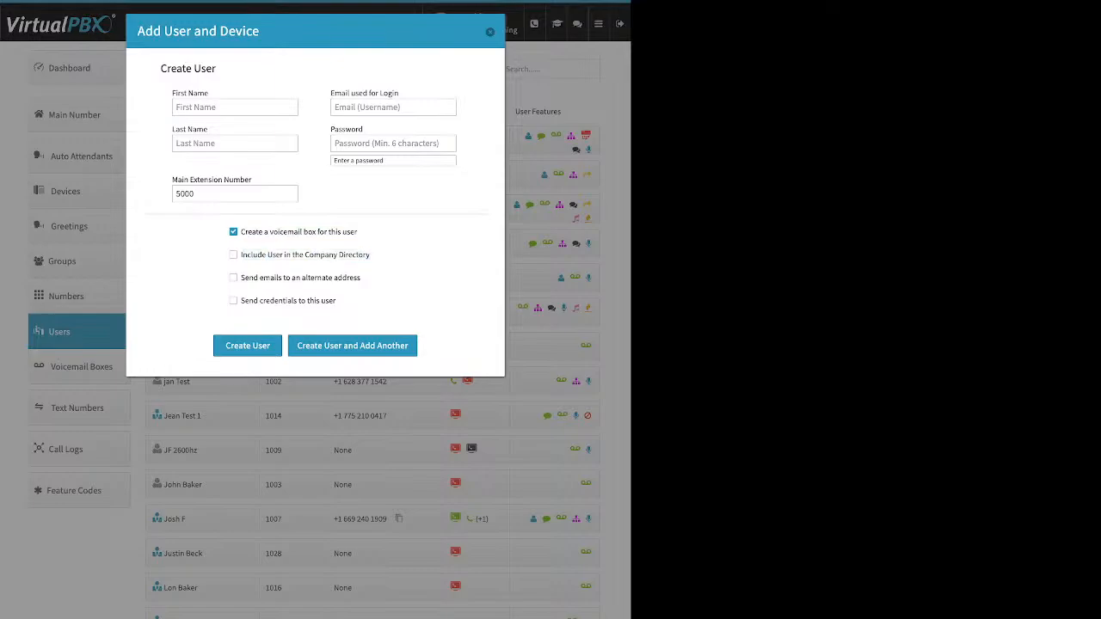
pyautogui.click(233, 254)
pyautogui.click(233, 254)
# Step: Reveal the notification email field by enabling emails to an alternate address, and disable that option again
pyautogui.moveTo(273, 277); pyautogui.dragTo(241, 277)
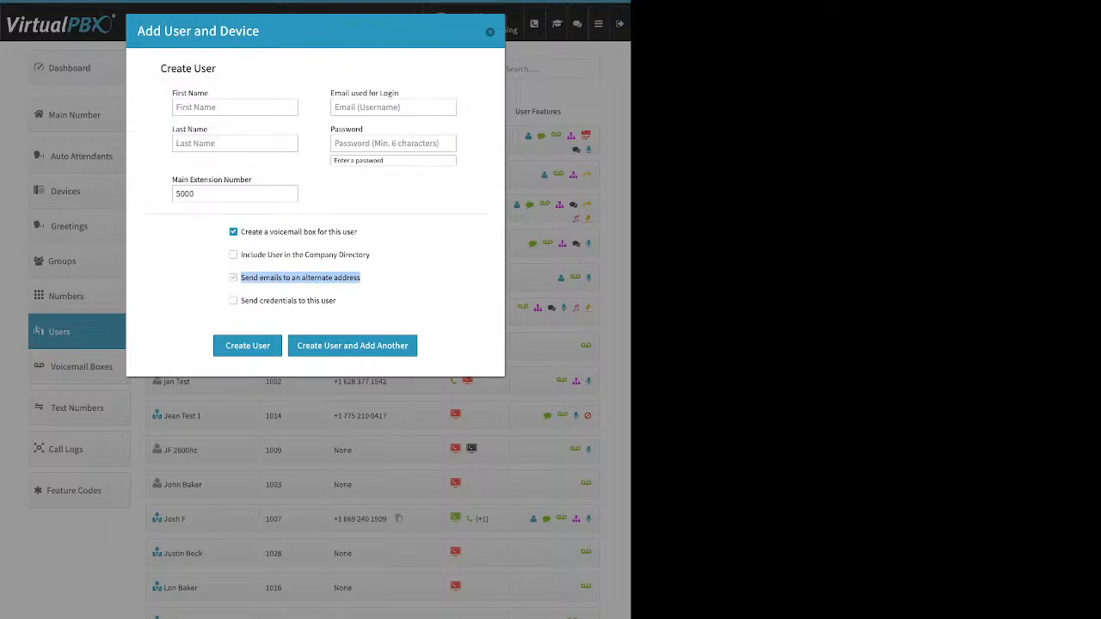
pyautogui.click(234, 278)
pyautogui.click(313, 304)
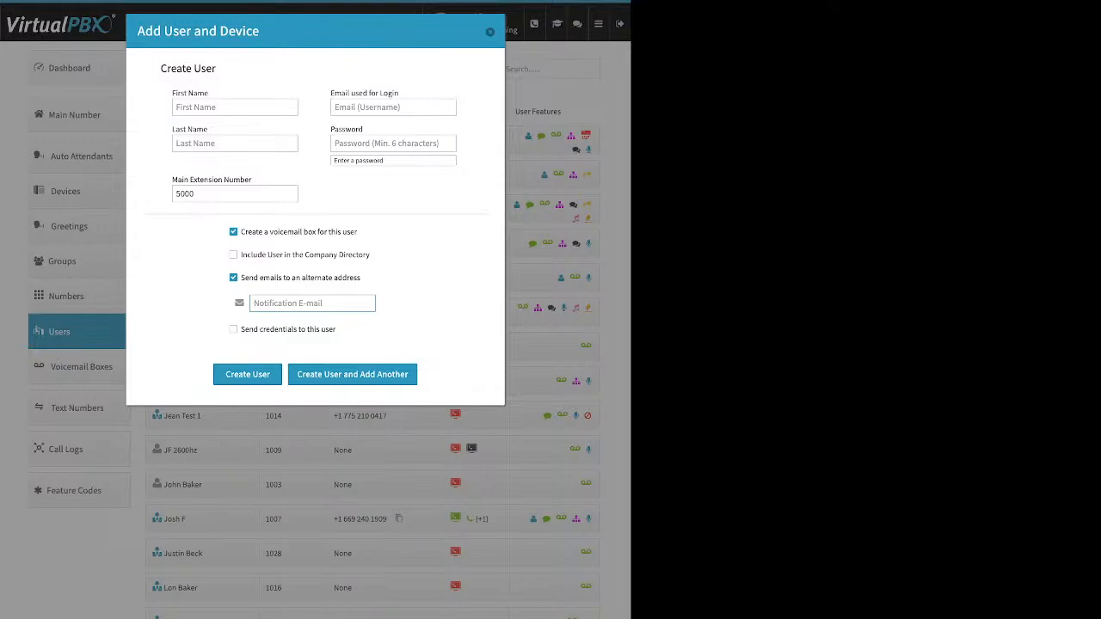
pyautogui.click(233, 277)
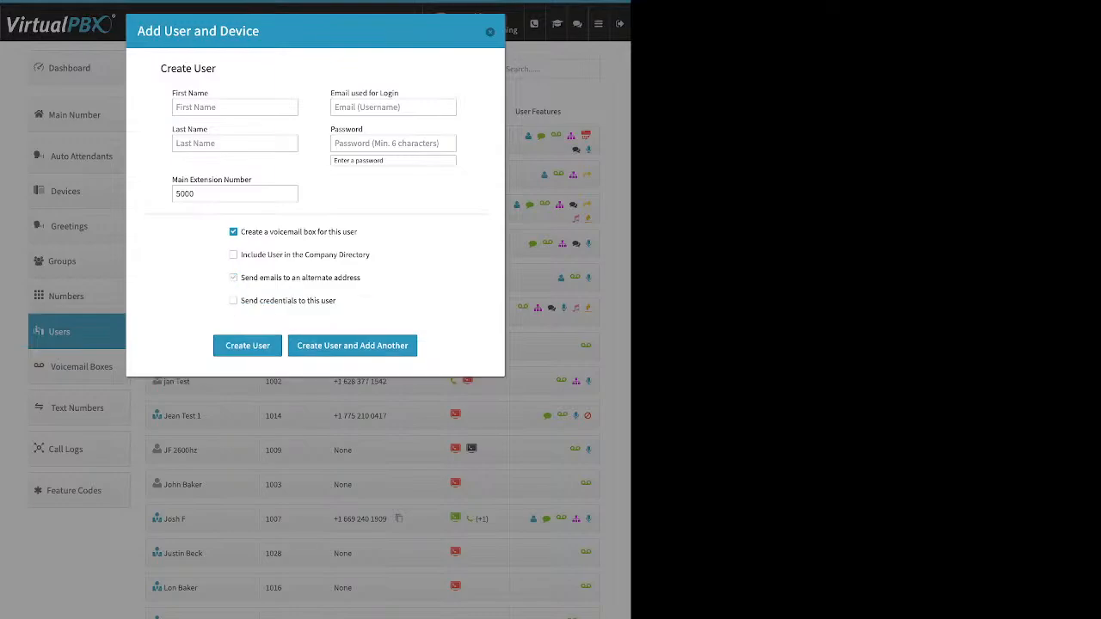
# Step: Review the option to send credentials to the new user, and close the form without creating the user
pyautogui.moveTo(336, 301); pyautogui.dragTo(241, 301)
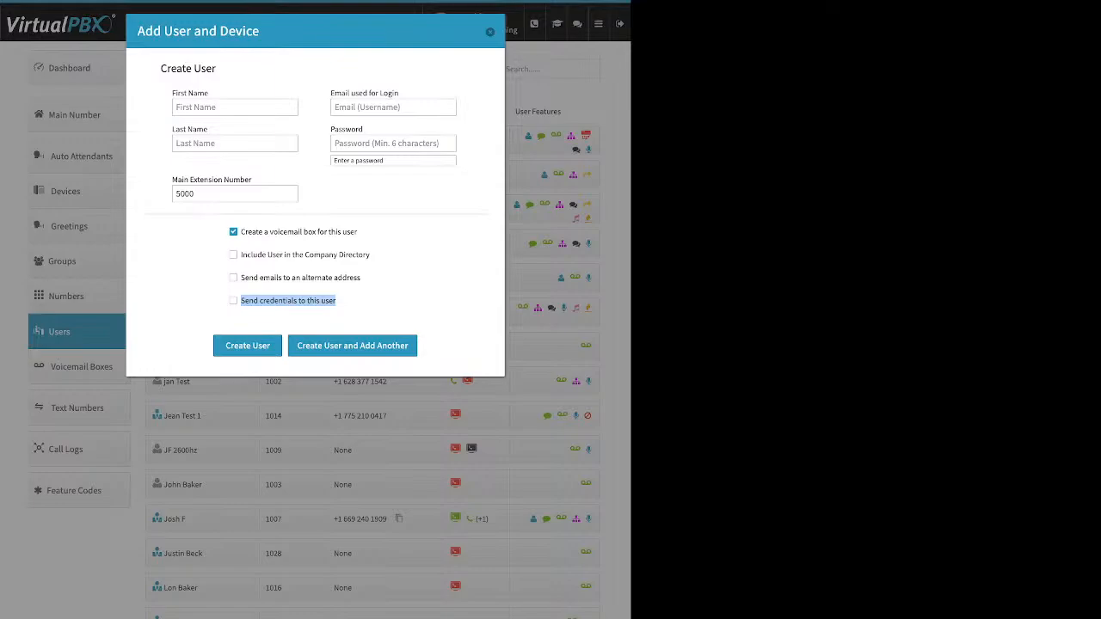
pyautogui.click(366, 303)
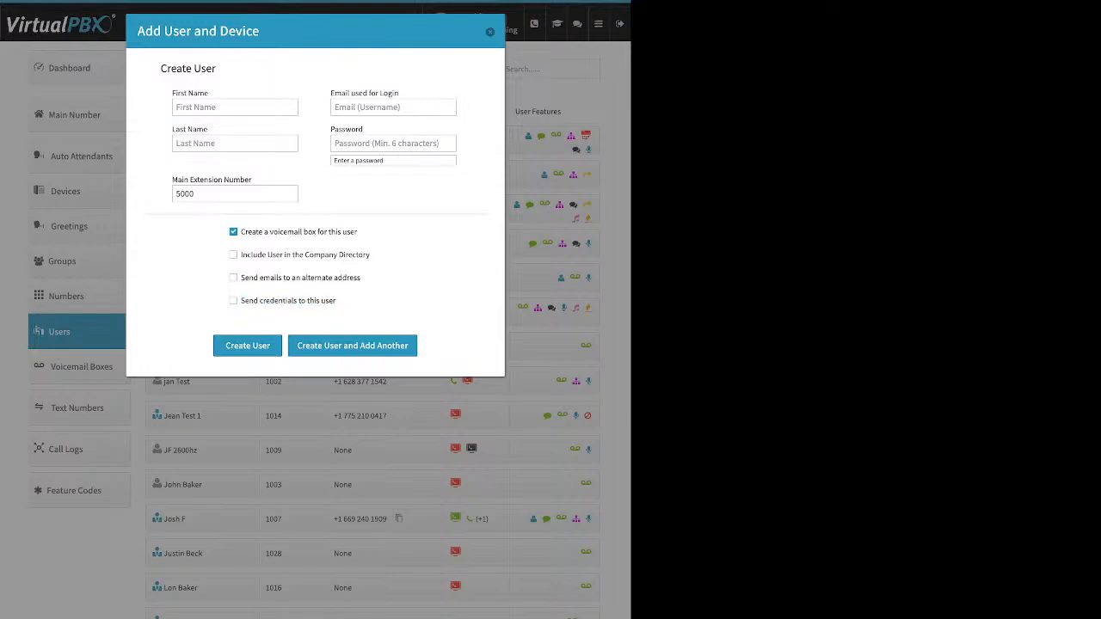
pyautogui.click(491, 31)
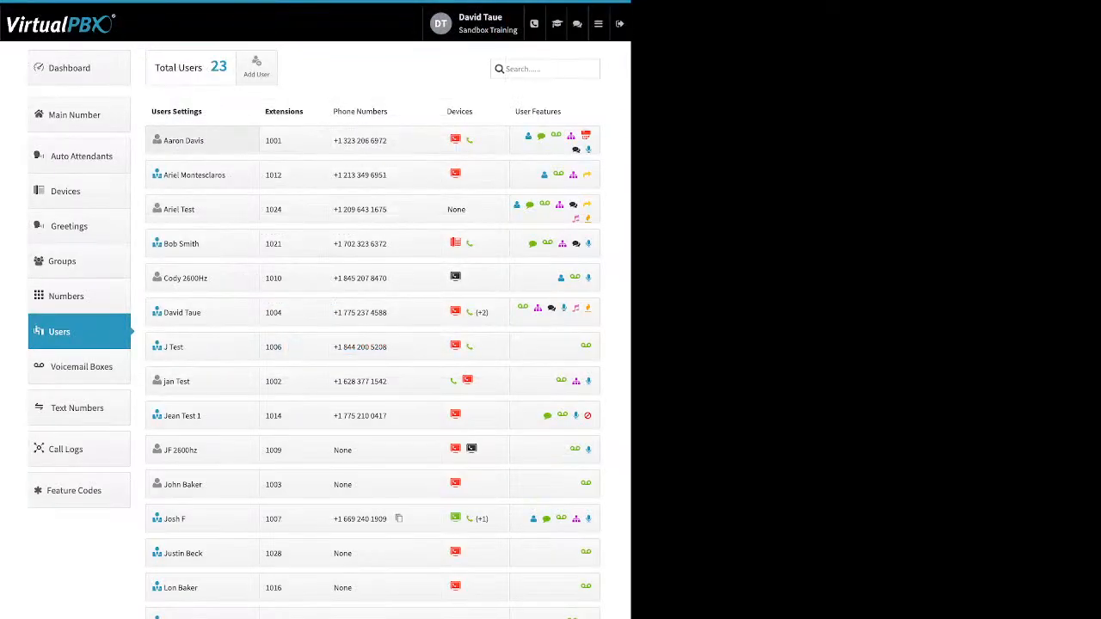
# Step: Open the settings of the user with extension 1001, view the Update Credentials form, and close it without saving
pyautogui.click(183, 140)
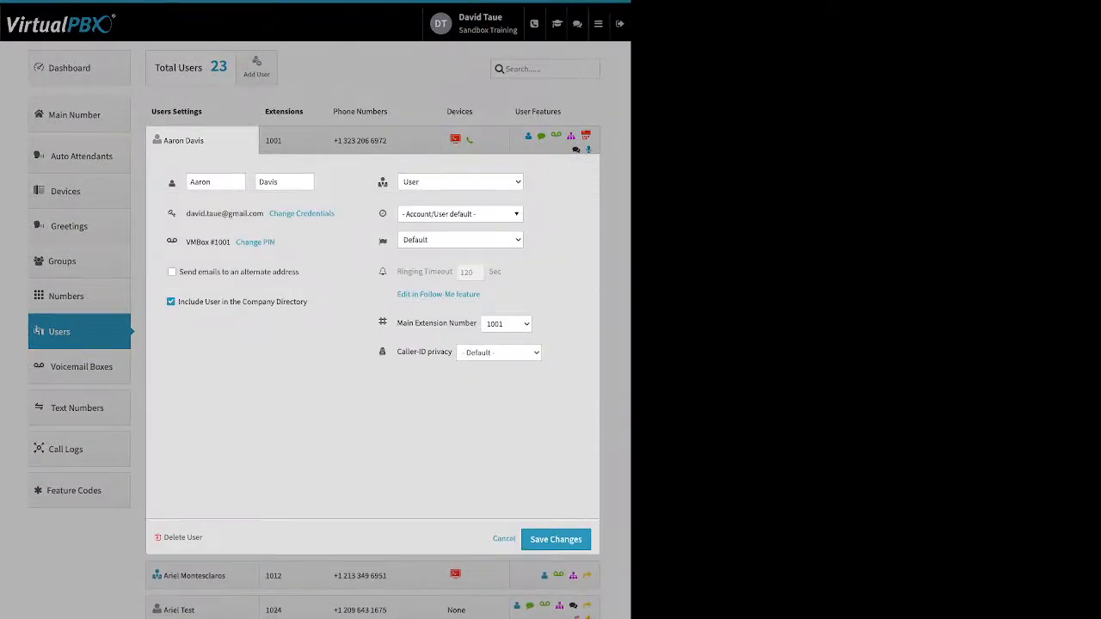
pyautogui.doubleClick(269, 181)
pyautogui.click(286, 182)
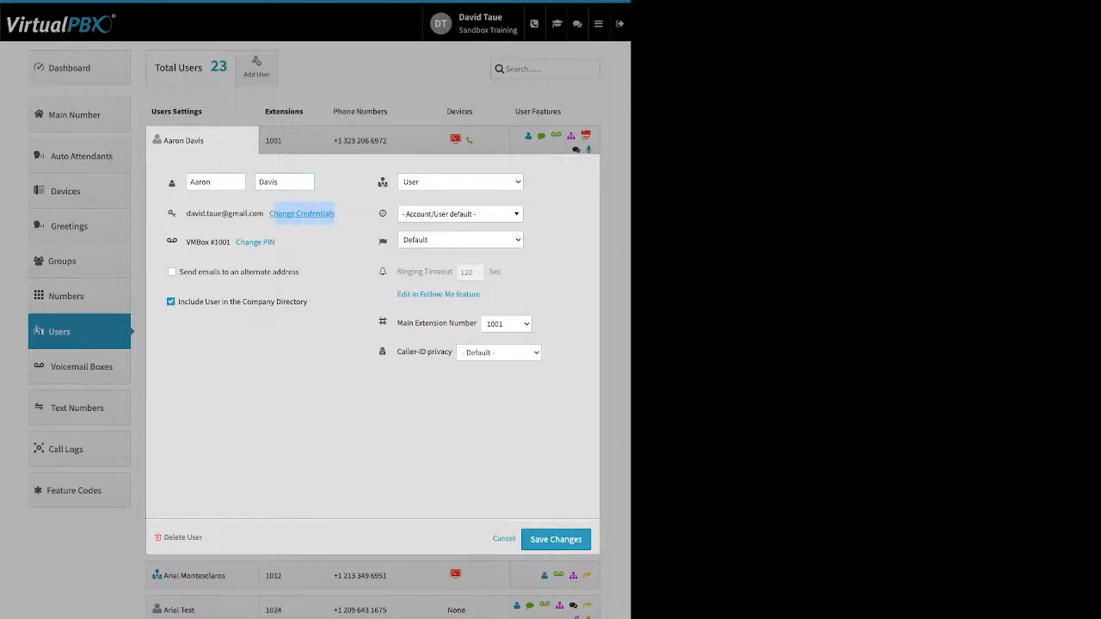
pyautogui.click(301, 214)
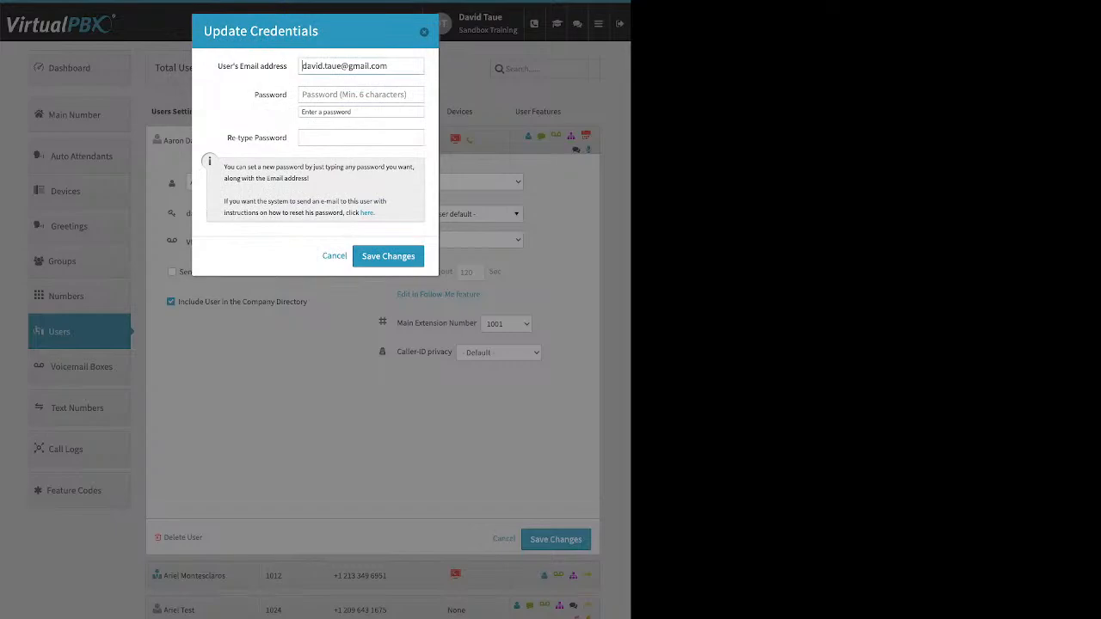
pyautogui.moveTo(377, 213); pyautogui.dragTo(359, 214)
pyautogui.press('Escape')
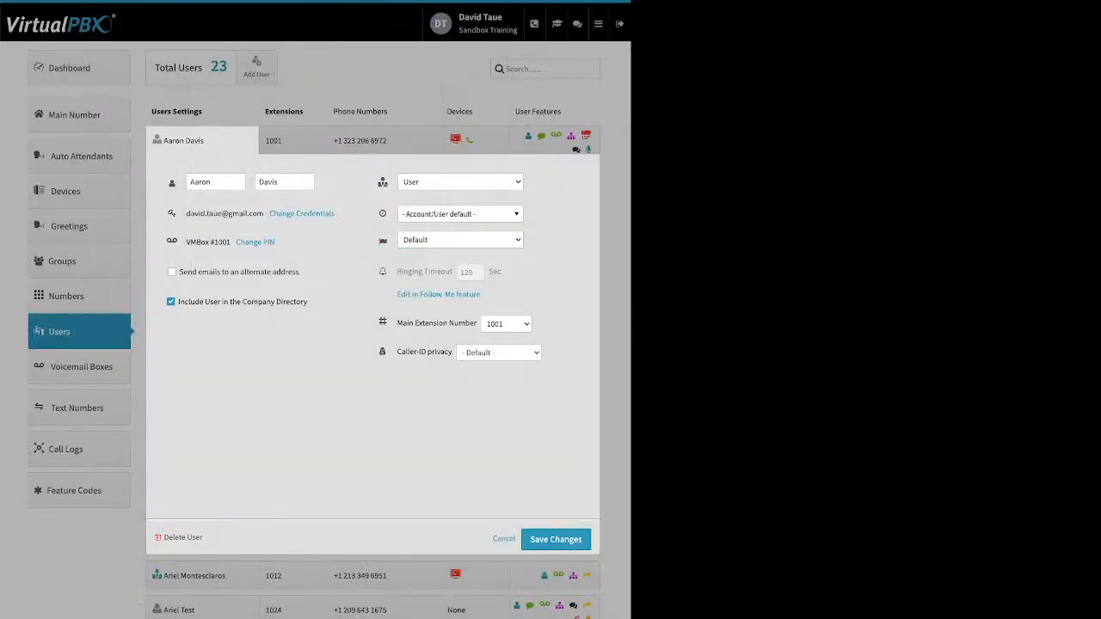
# Step: Review the user's voicemail PIN form, alternate email and Company Directory options, and time zone list without changing anything
pyautogui.click(249, 241)
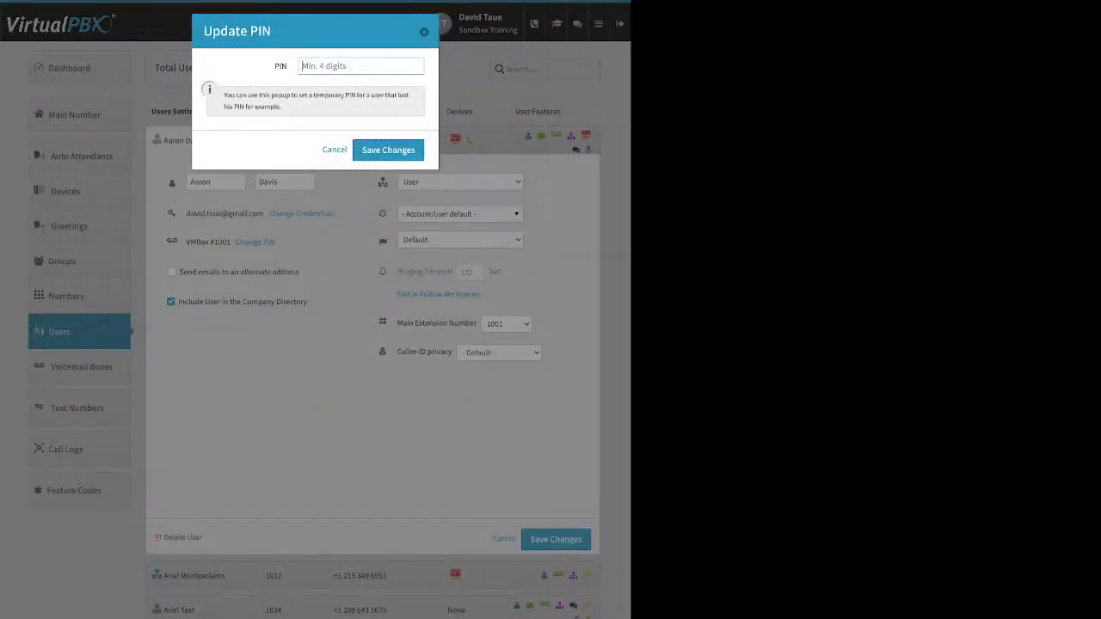
pyautogui.press('Escape')
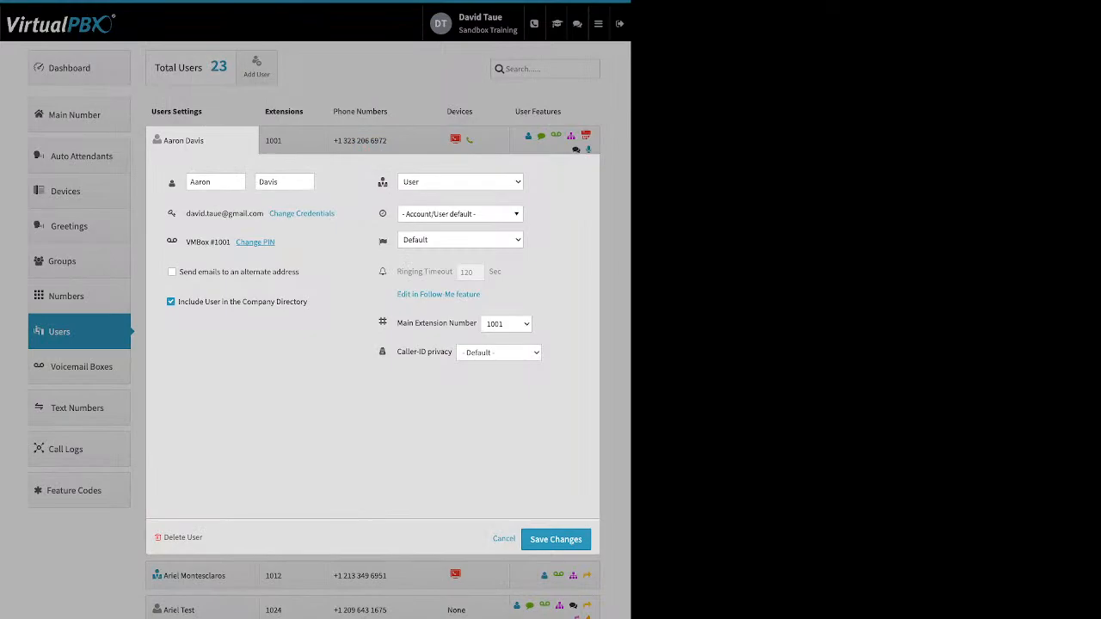
pyautogui.moveTo(300, 272); pyautogui.dragTo(178, 272)
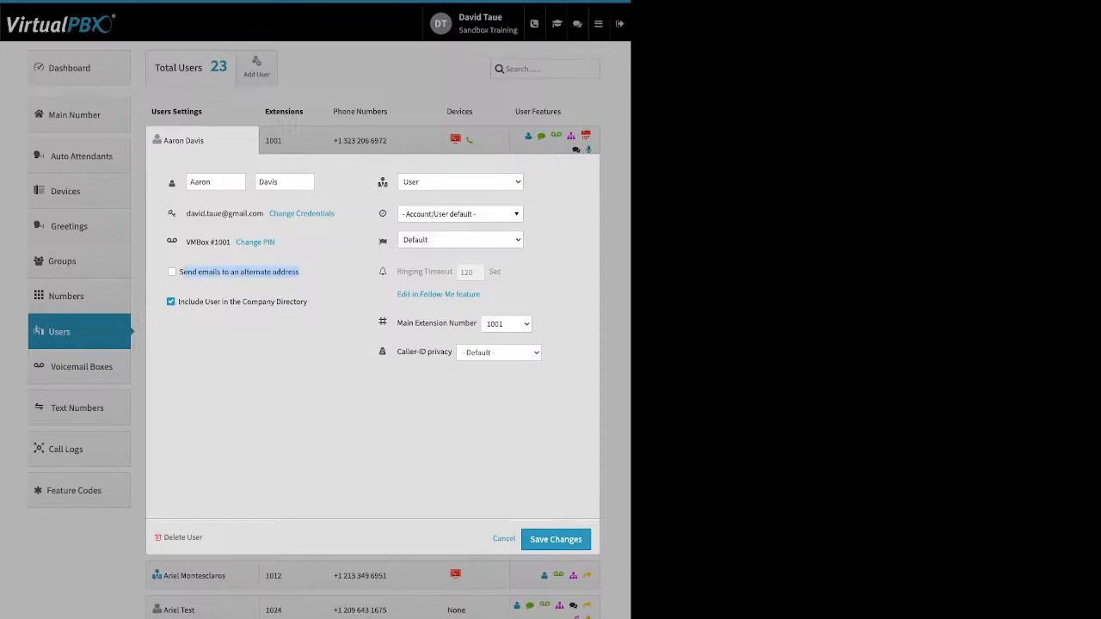
pyautogui.moveTo(308, 302); pyautogui.dragTo(178, 302)
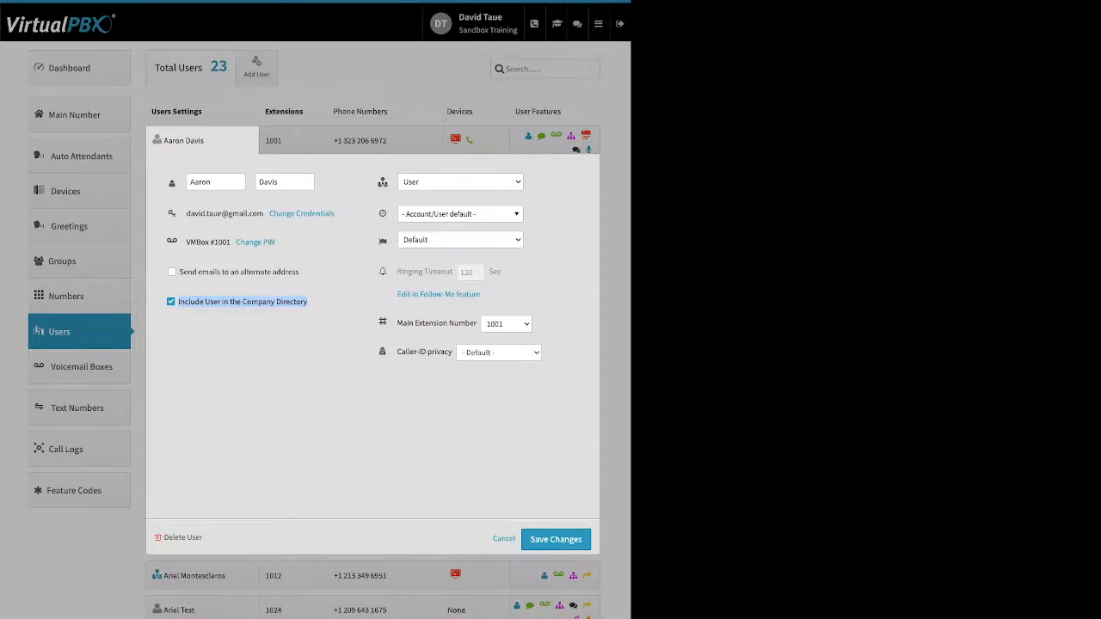
pyautogui.click(460, 214)
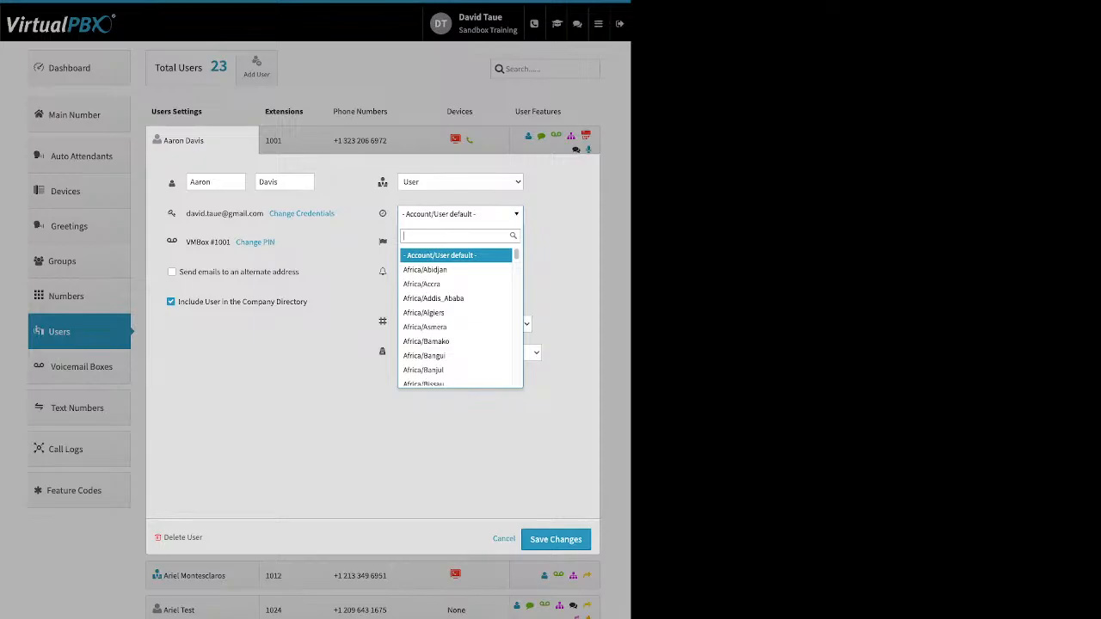
pyautogui.press('Escape')
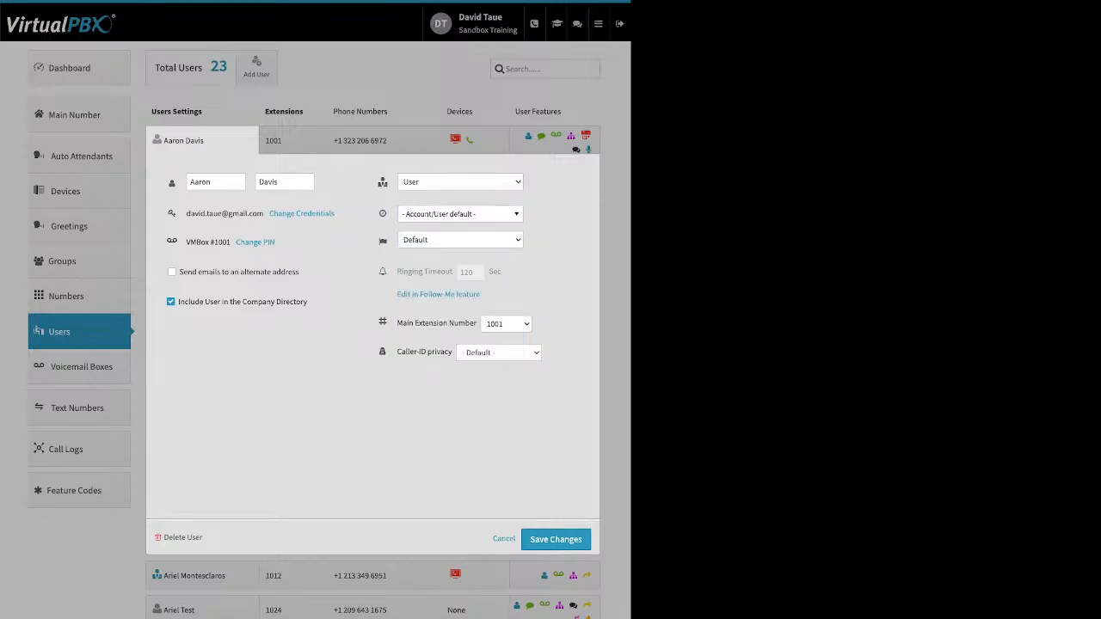
# Step: Show how to add another extension to the user with extension 1001, and cancel without saving
pyautogui.moveTo(448, 272)
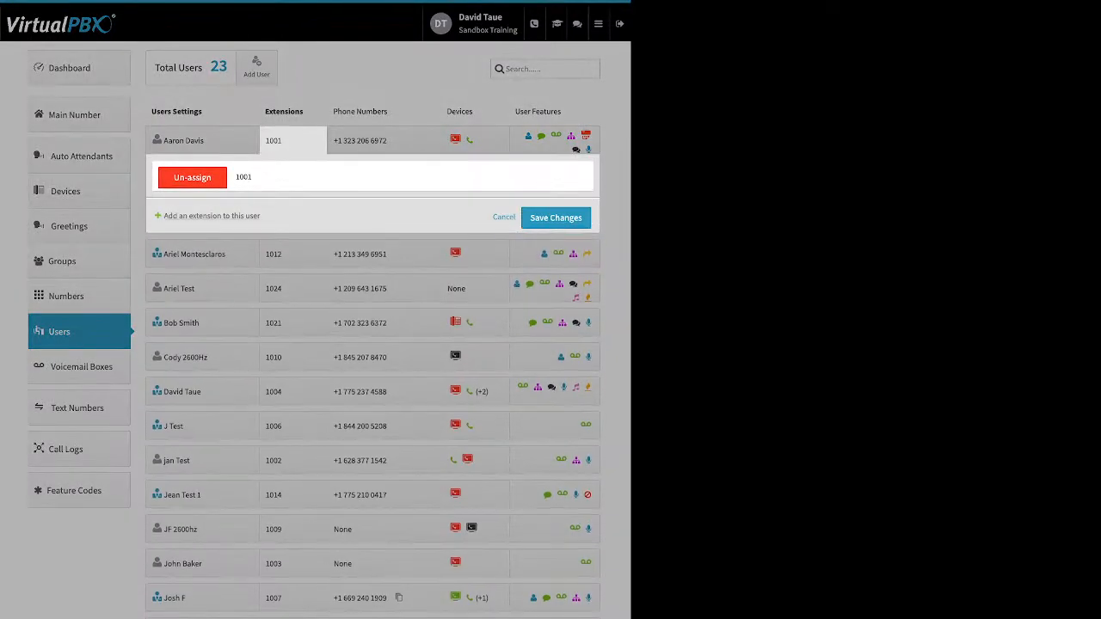
pyautogui.click(211, 216)
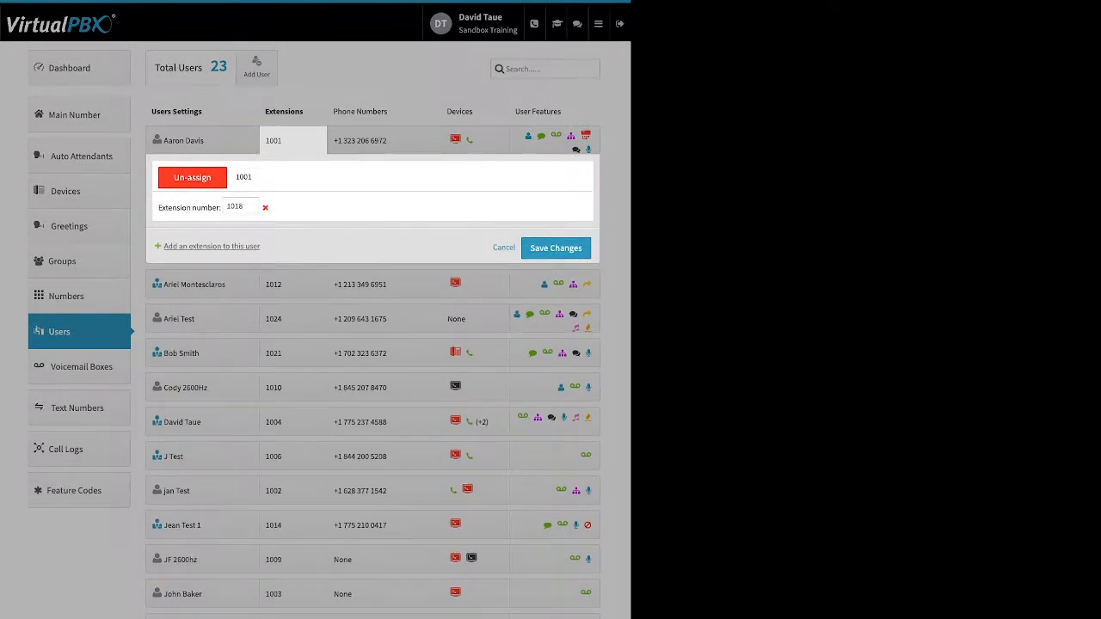
pyautogui.click(504, 248)
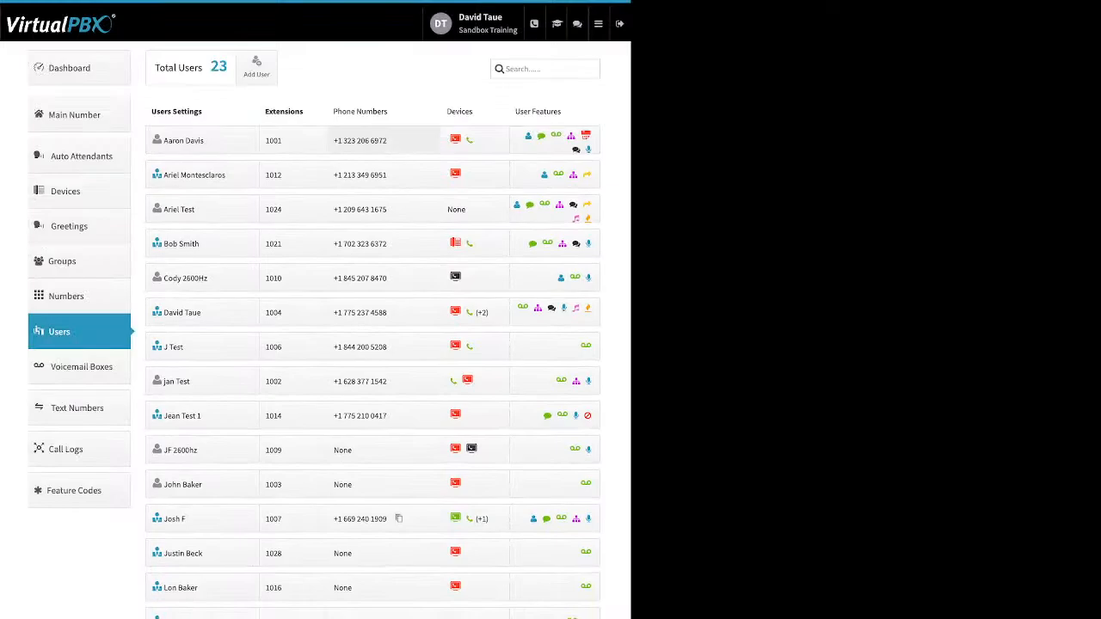
# Step: Open the same user's phone numbers, view the spare numbers list without adding any, and display the number purchase types
pyautogui.click(384, 141)
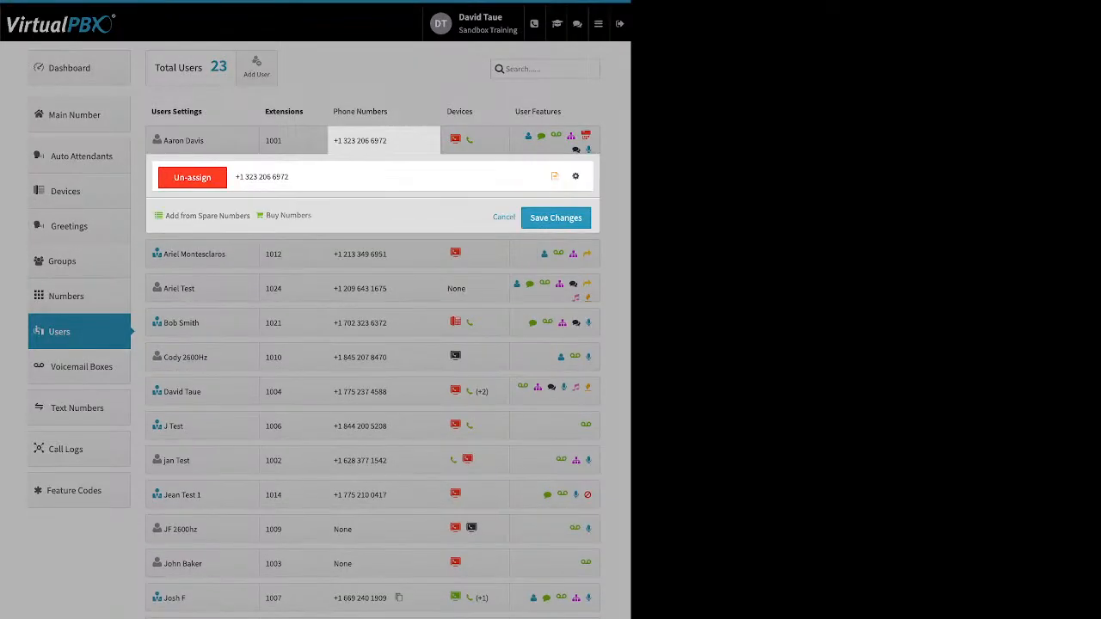
pyautogui.moveTo(165, 216); pyautogui.dragTo(270, 216)
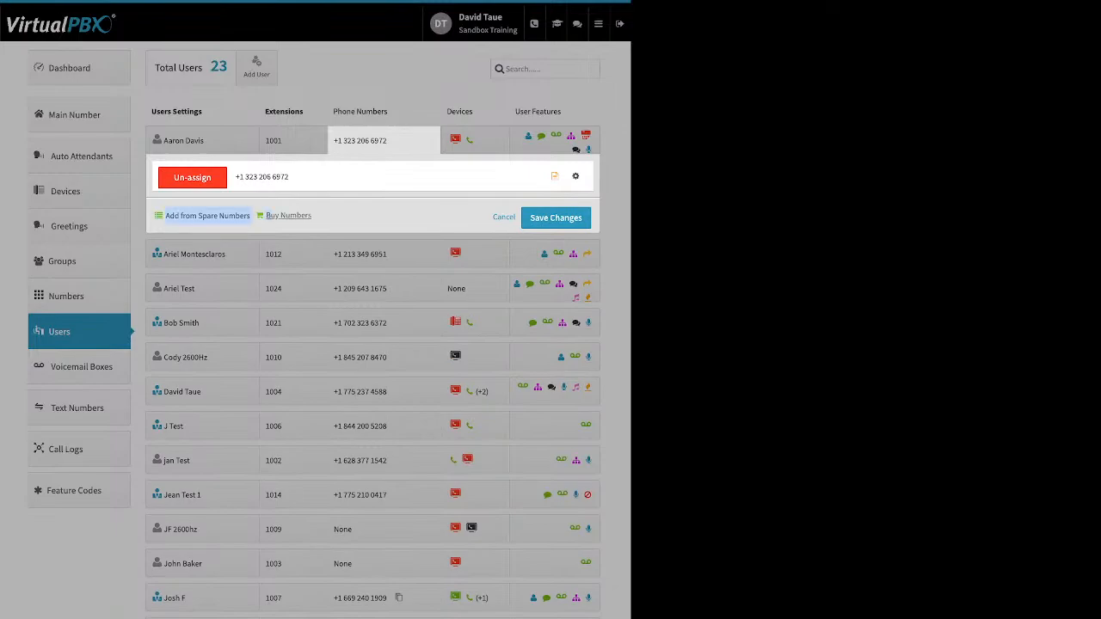
pyautogui.click(344, 217)
pyautogui.moveTo(165, 216); pyautogui.dragTo(314, 216)
pyautogui.click(208, 216)
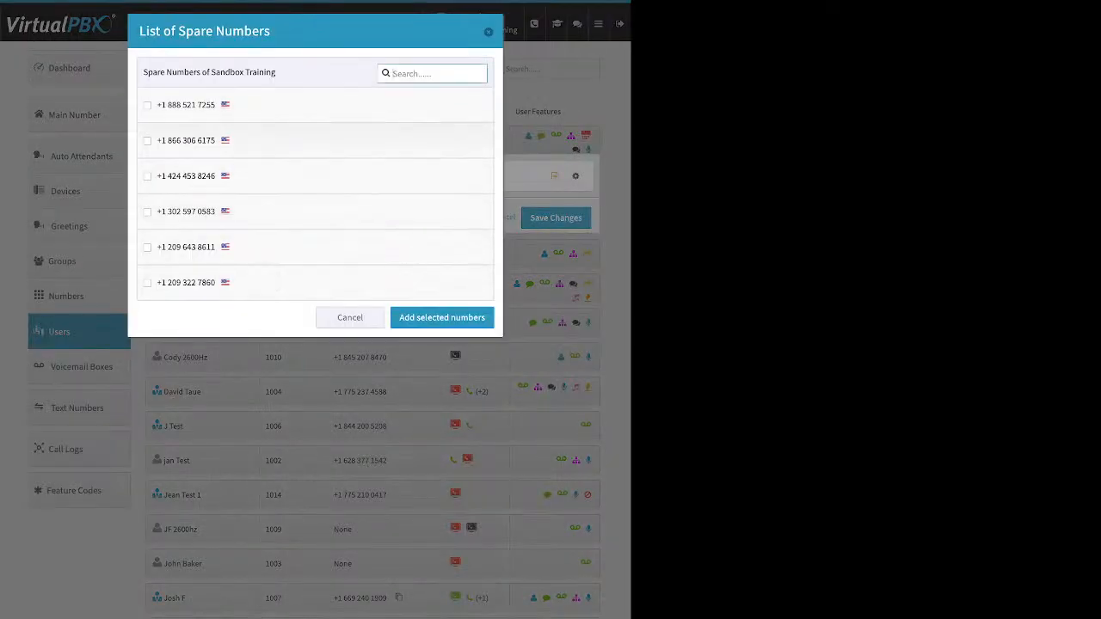
pyautogui.click(147, 142)
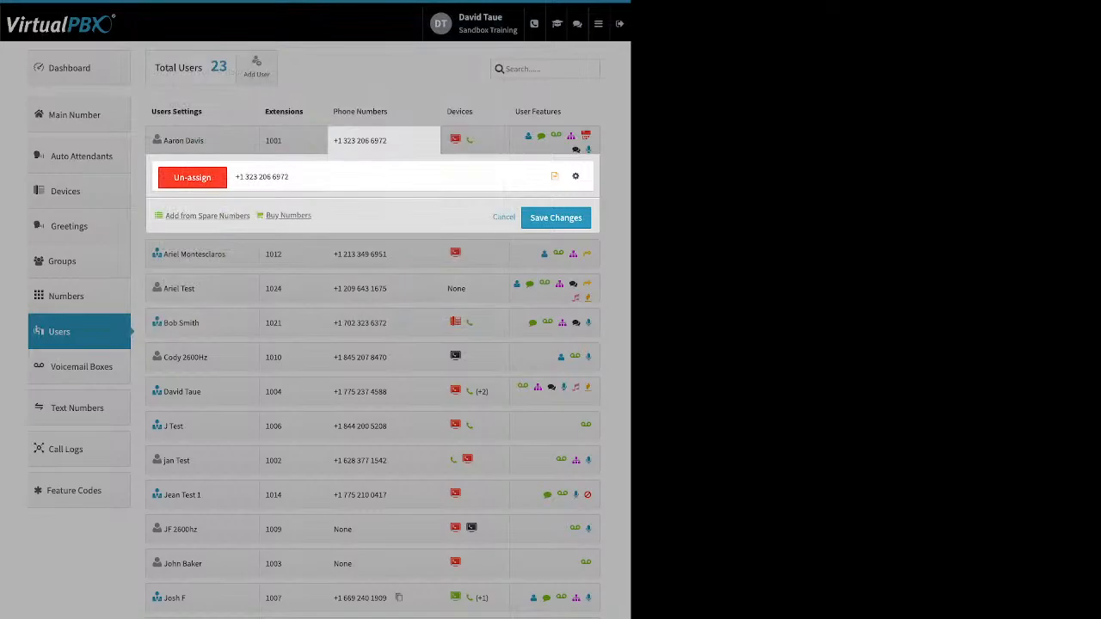
pyautogui.click(288, 216)
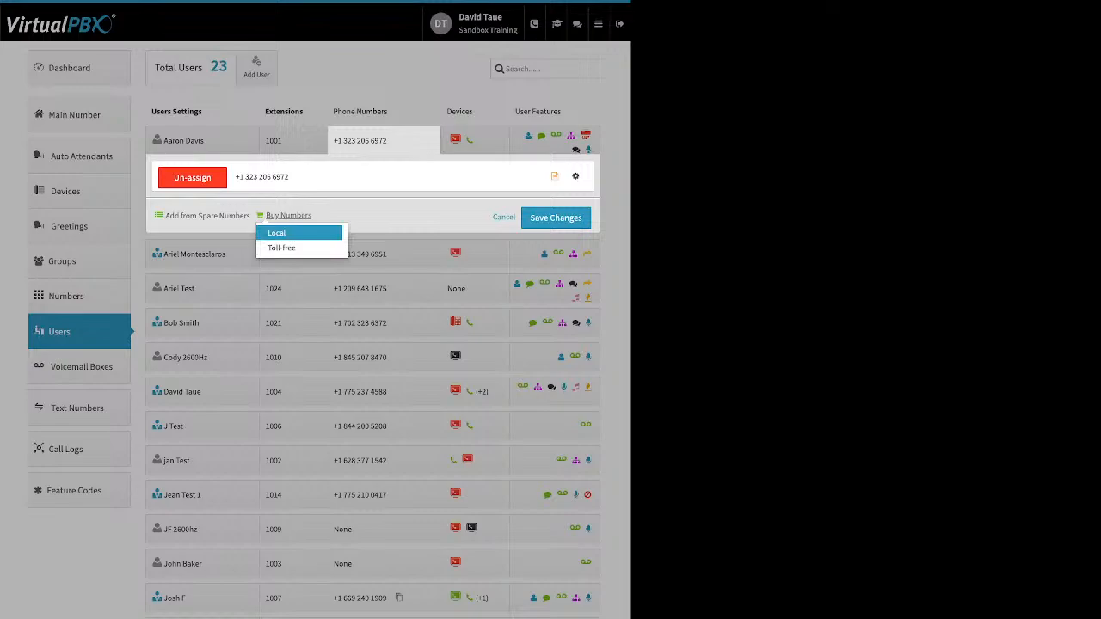
# Step: Buy one toll-free number with the 85* prefix for the user with extension 1001
pyautogui.click(282, 248)
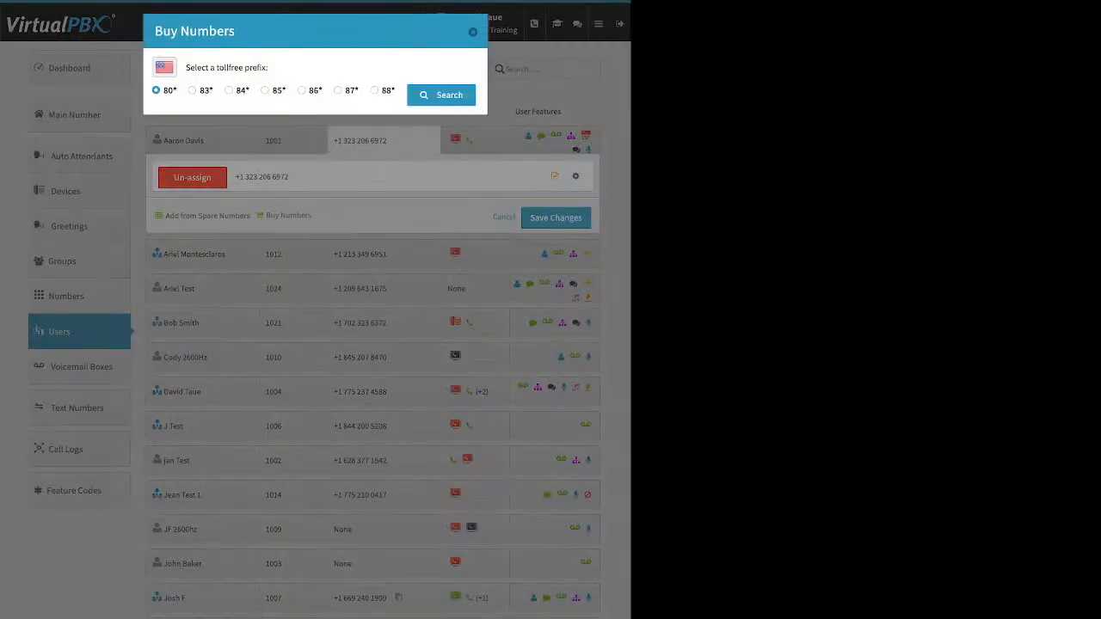
pyautogui.click(265, 90)
pyautogui.click(441, 96)
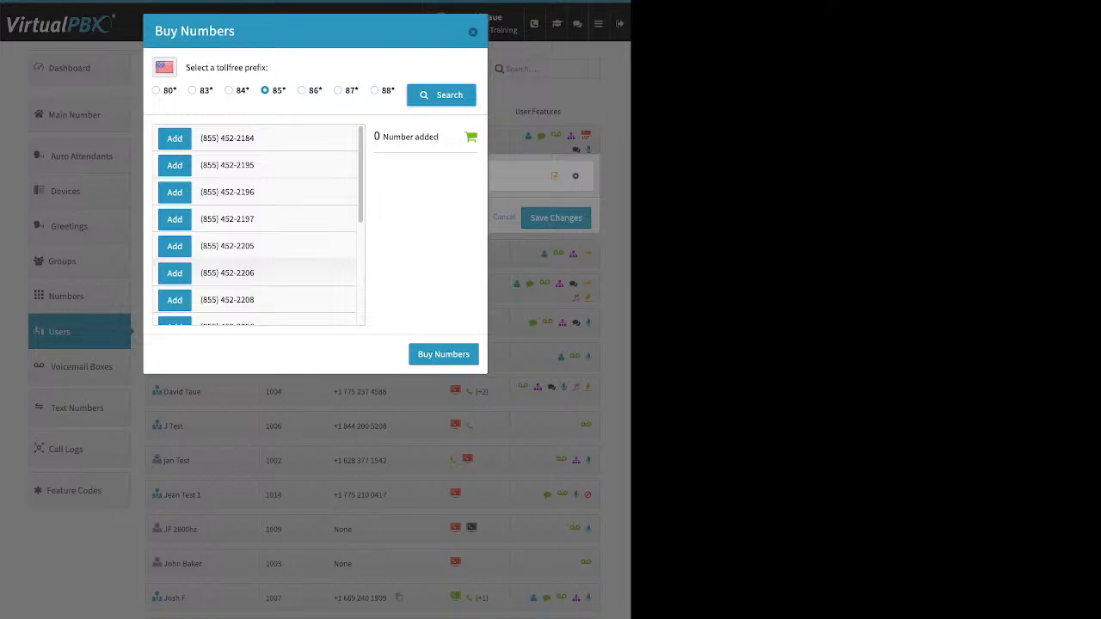
pyautogui.click(175, 191)
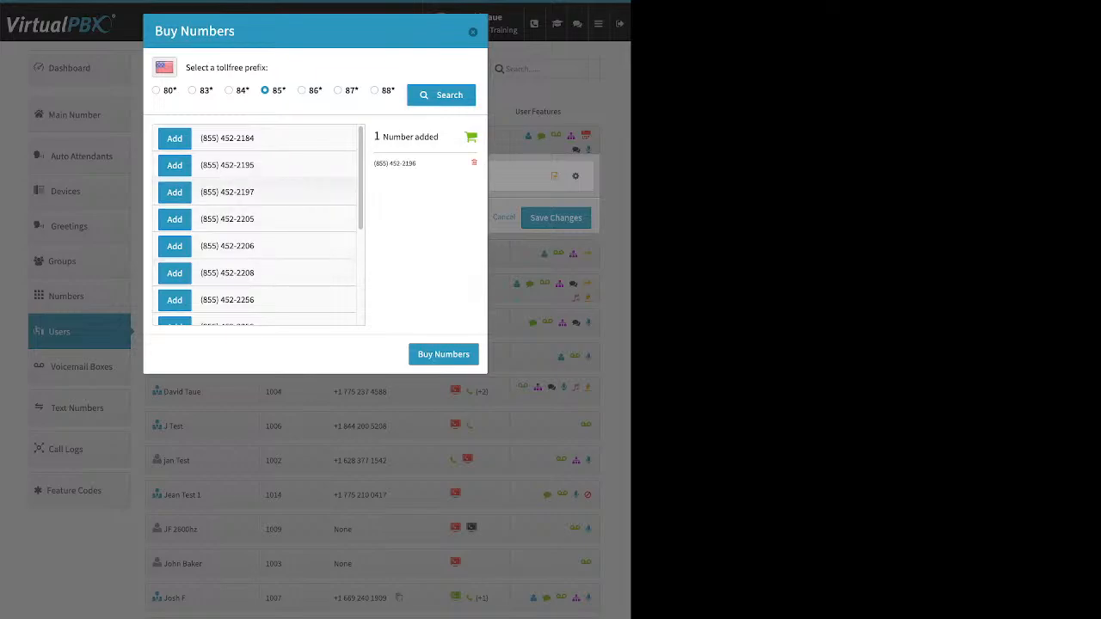
pyautogui.scroll(-3, 258, 226)
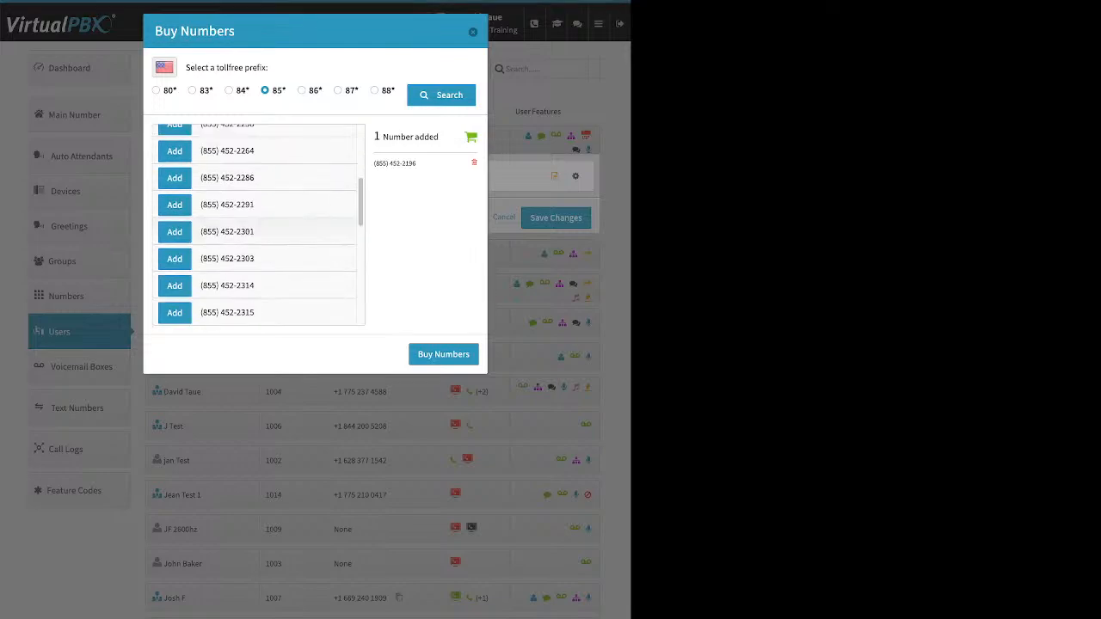
pyautogui.scroll(-3, 258, 225)
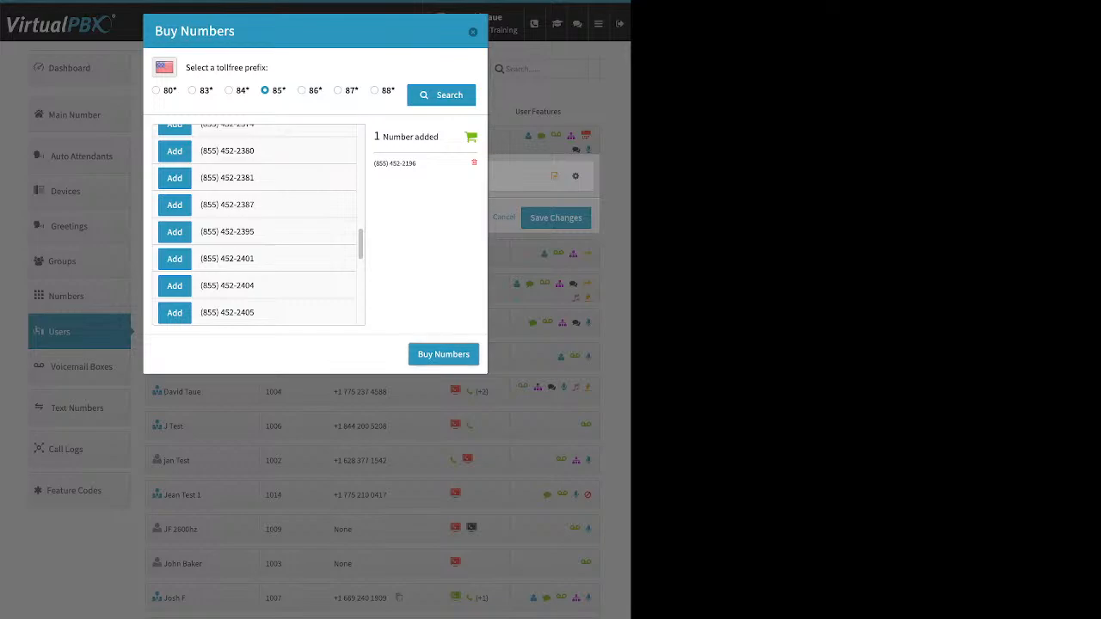
pyautogui.click(443, 353)
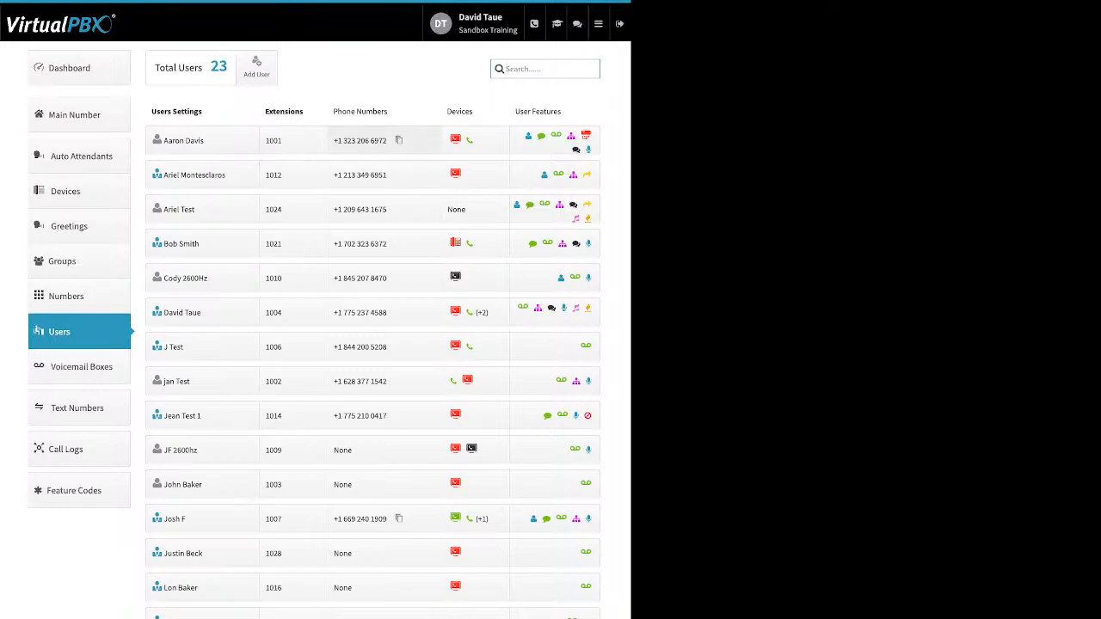
# Step: Reopen the phone numbers of the user with extension 1001 and review the toll-free number's Caller ID name options
pyautogui.click(361, 140)
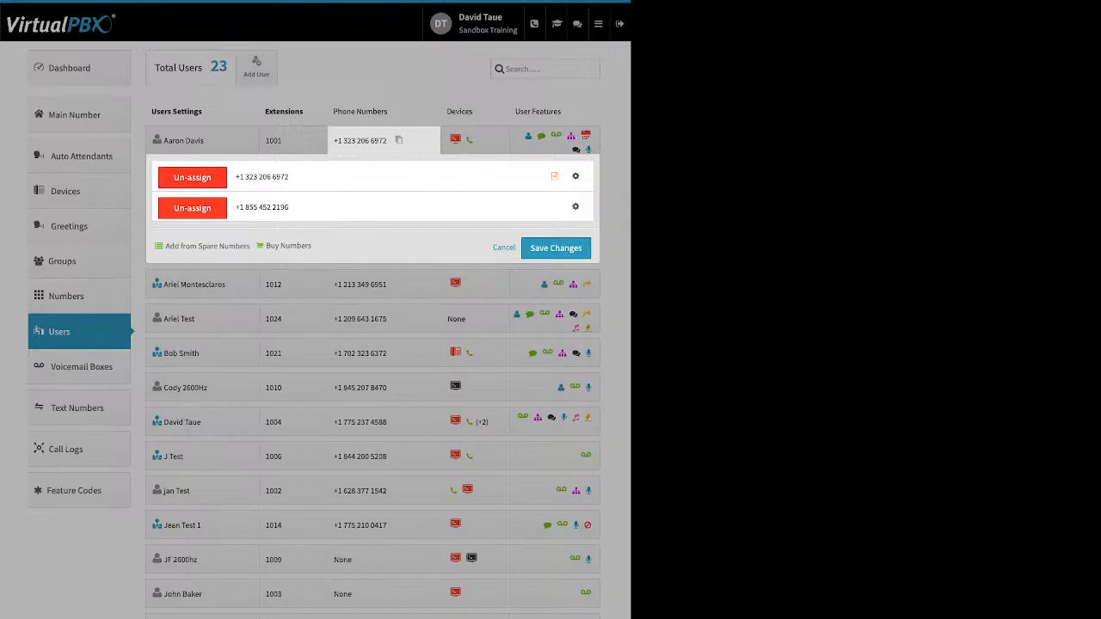
pyautogui.click(576, 206)
pyautogui.click(537, 230)
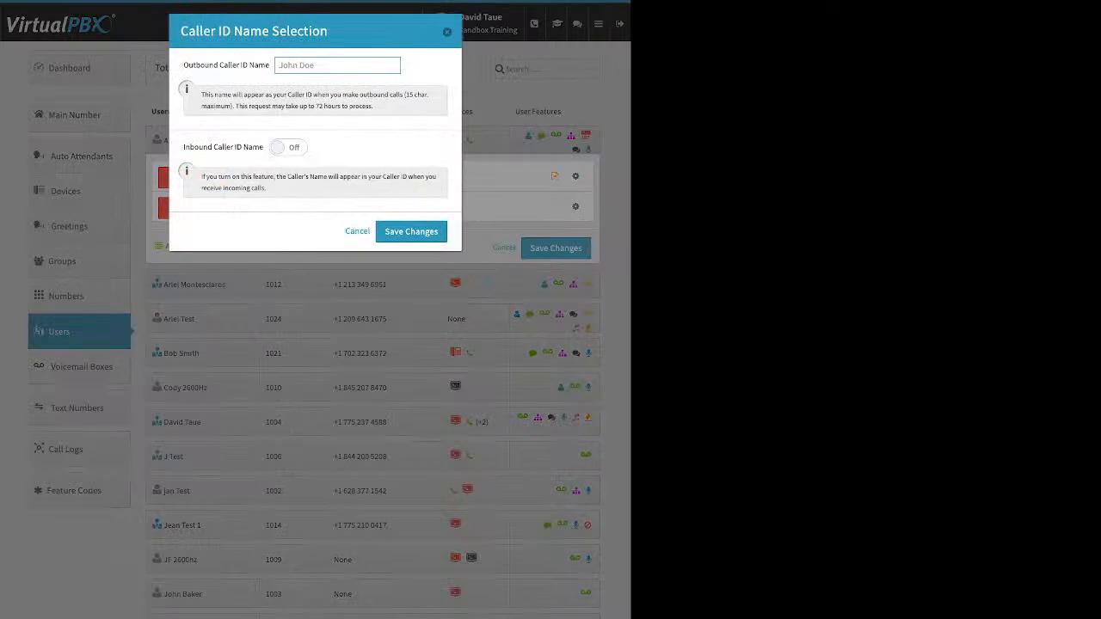
pyautogui.moveTo(184, 147); pyautogui.dragTo(253, 147)
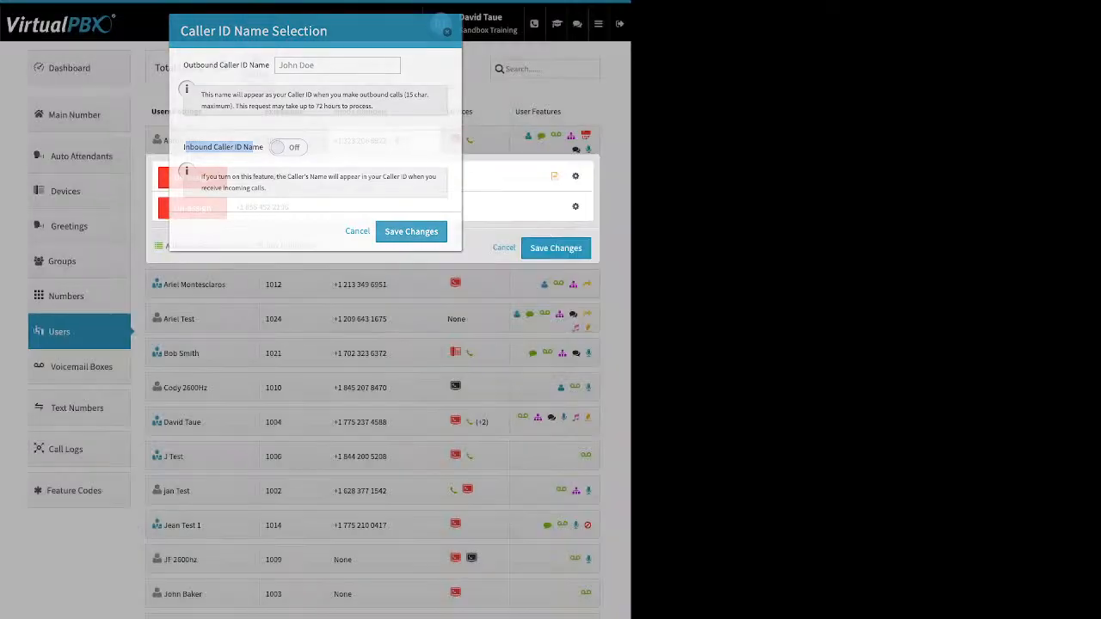
pyautogui.click(411, 232)
# Step: Review the toll-free number's e911 location form and Number Prepend Setup, closing both without entering anything
pyautogui.click(575, 206)
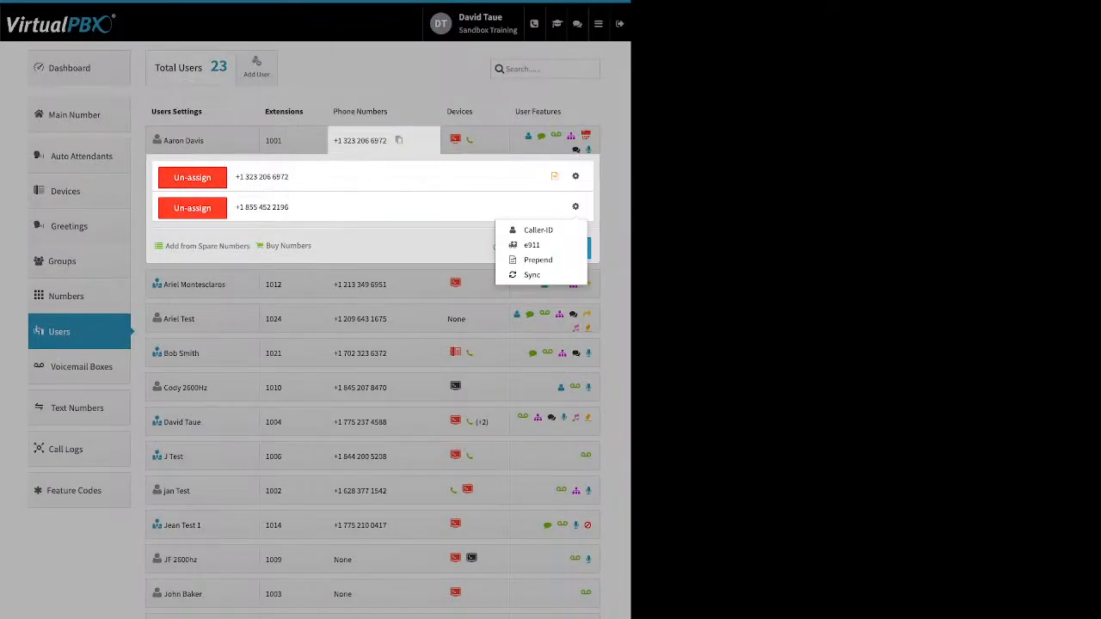
pyautogui.click(523, 246)
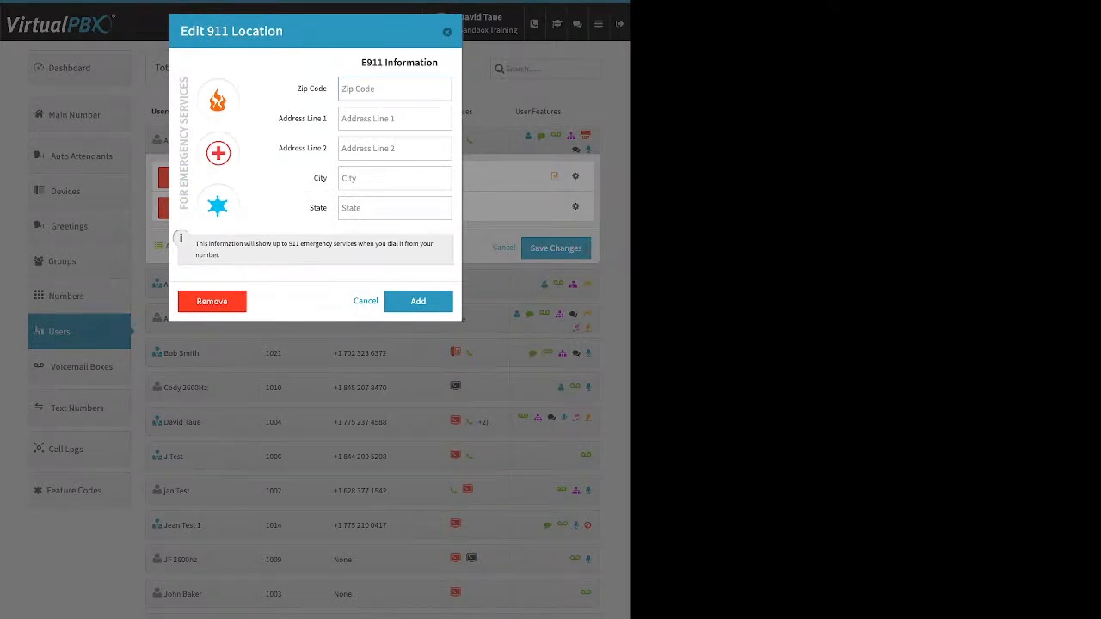
pyautogui.click(446, 32)
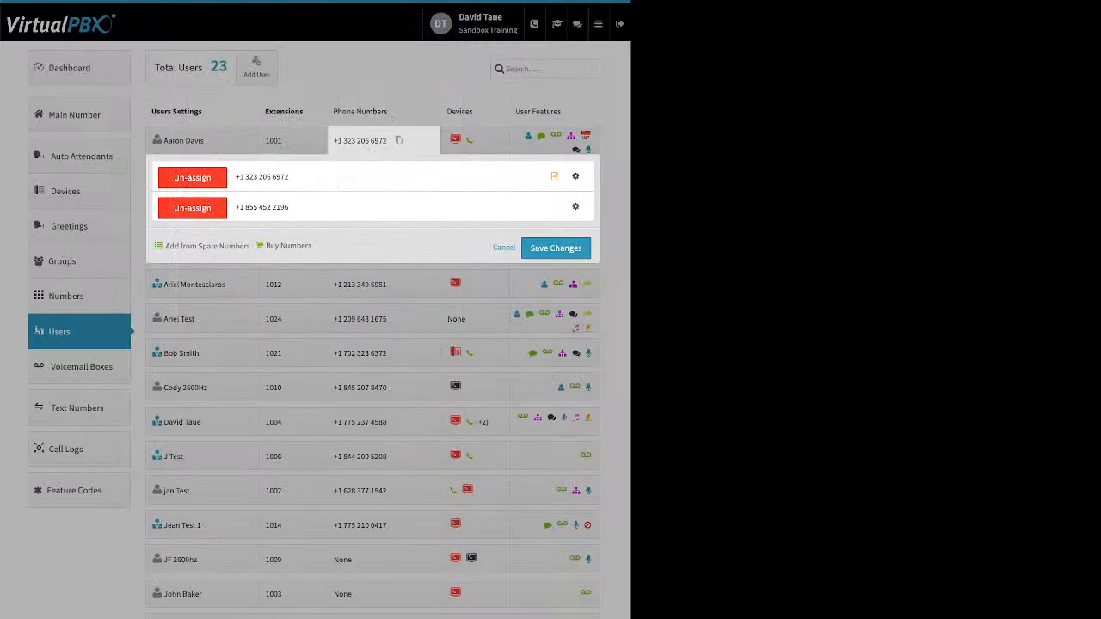
pyautogui.click(576, 206)
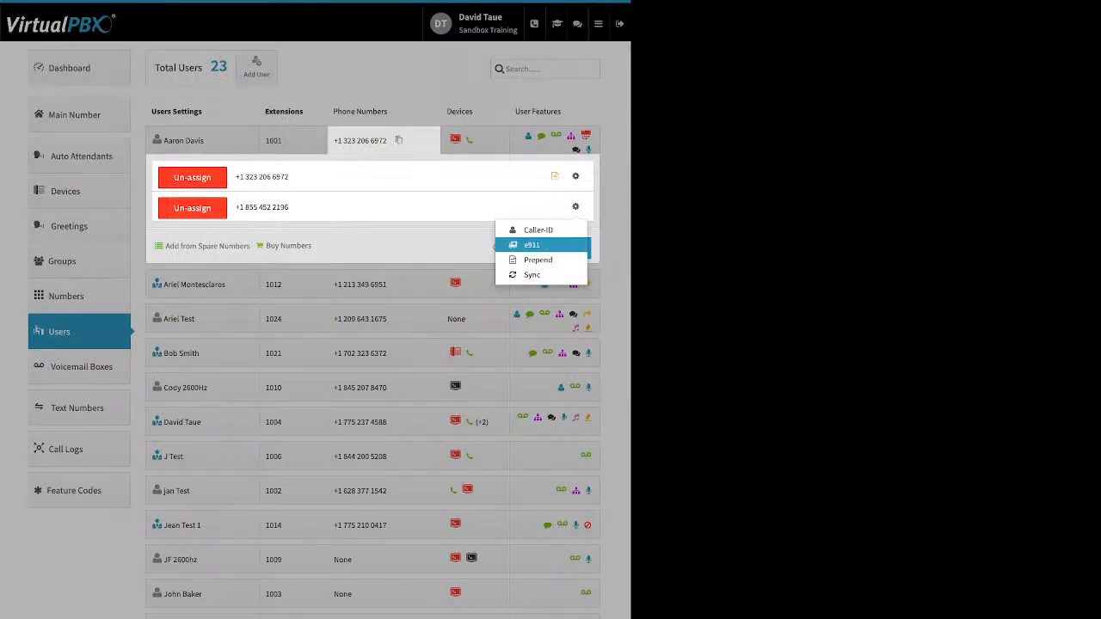
pyautogui.click(537, 260)
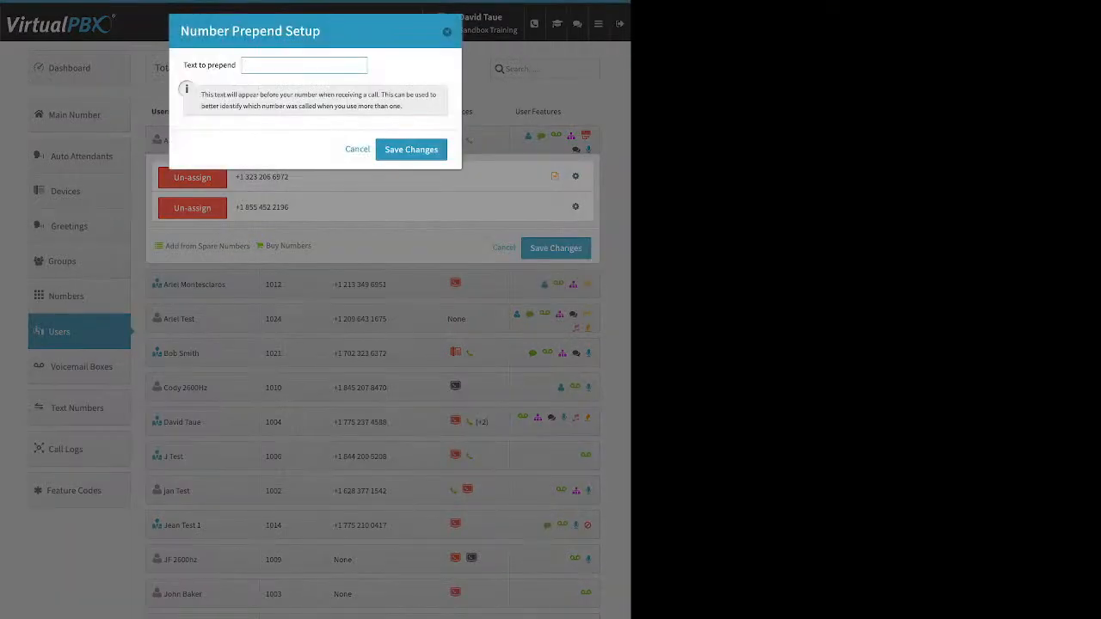
pyautogui.moveTo(184, 65); pyautogui.dragTo(235, 65)
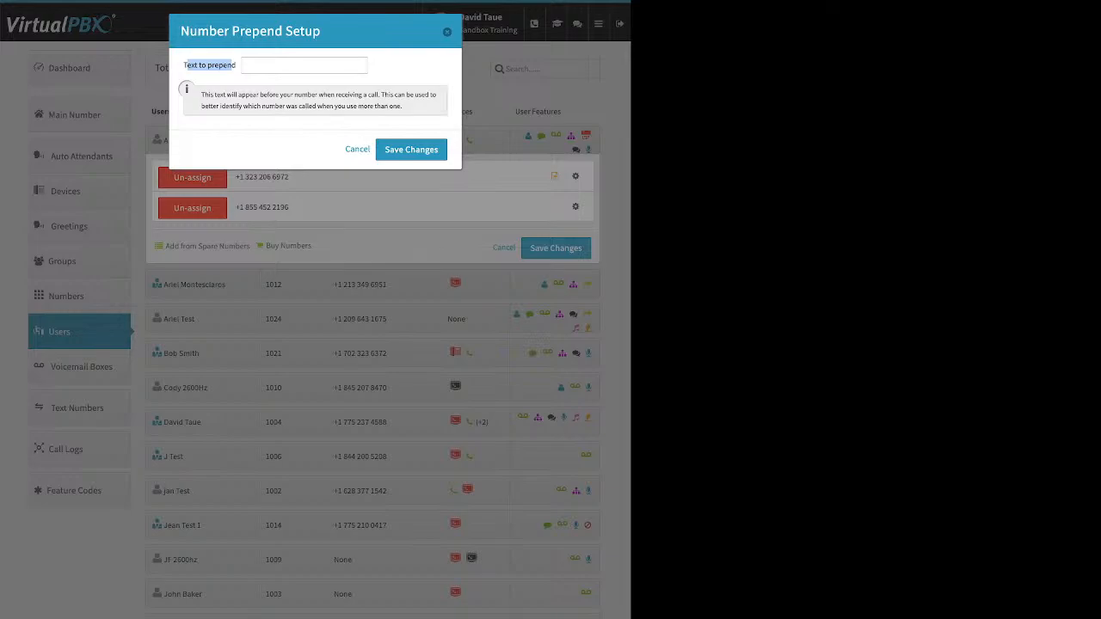
pyautogui.press('Escape')
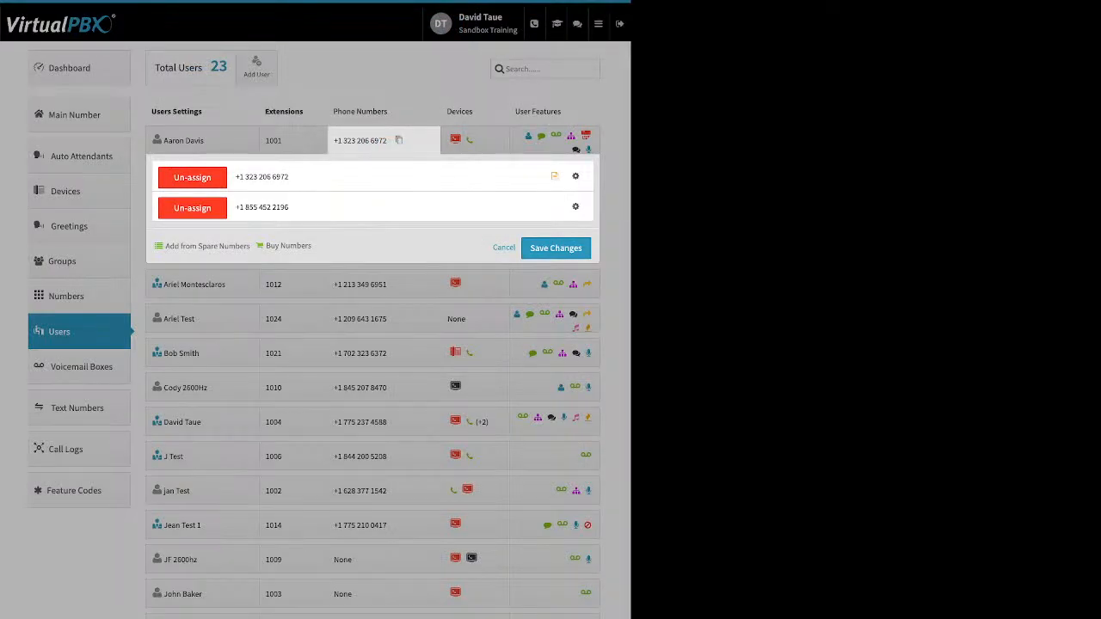
# Step: Un-assign the toll-free number from the user with extension 1001 and save the change
pyautogui.click(193, 208)
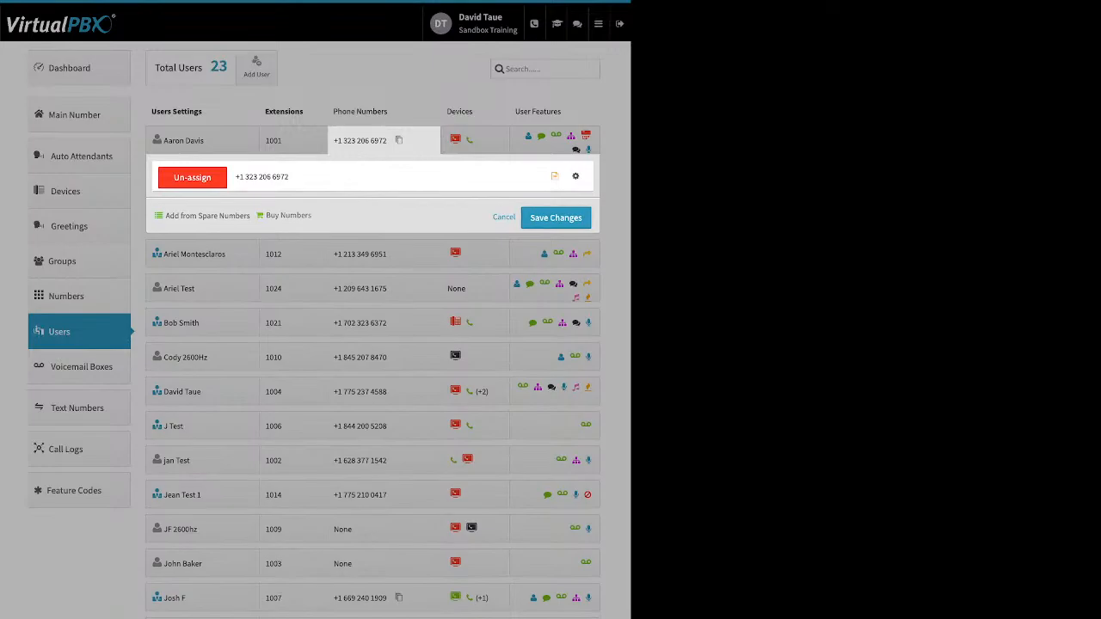
pyautogui.click(556, 218)
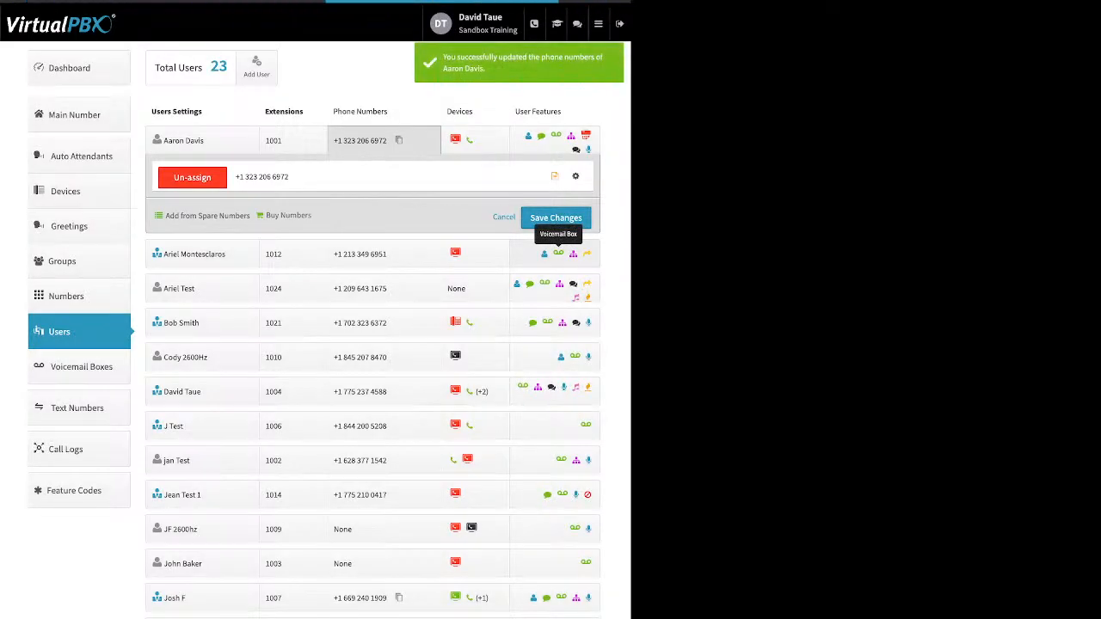
pyautogui.scroll(-3, 559, 254)
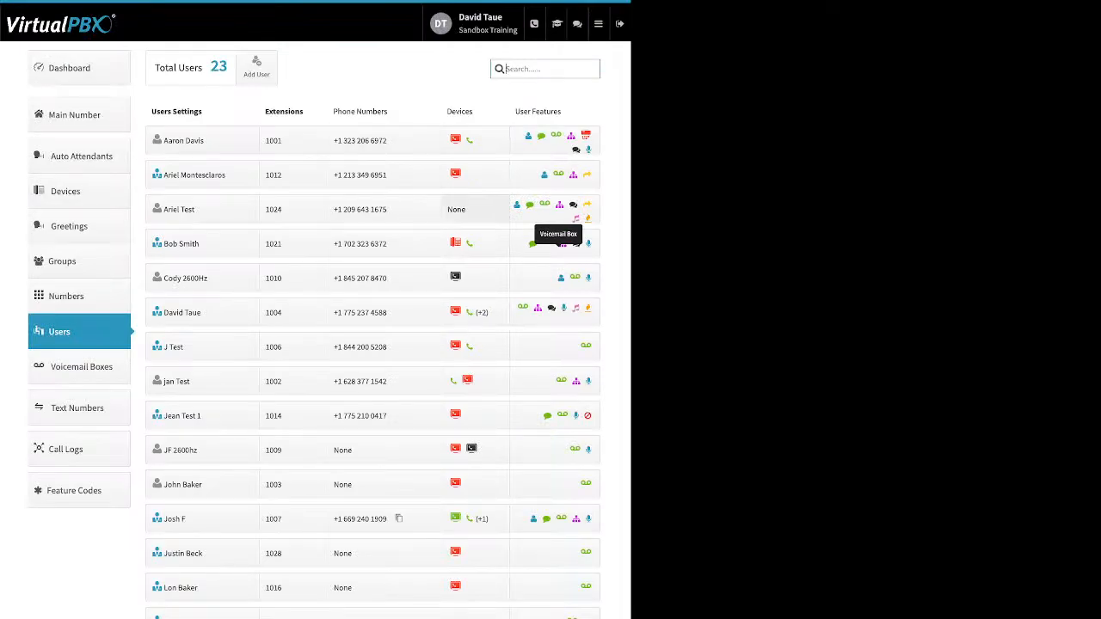
# Step: View the devices assigned to the users with extensions 1024 and 1001 without changing them
pyautogui.click(474, 209)
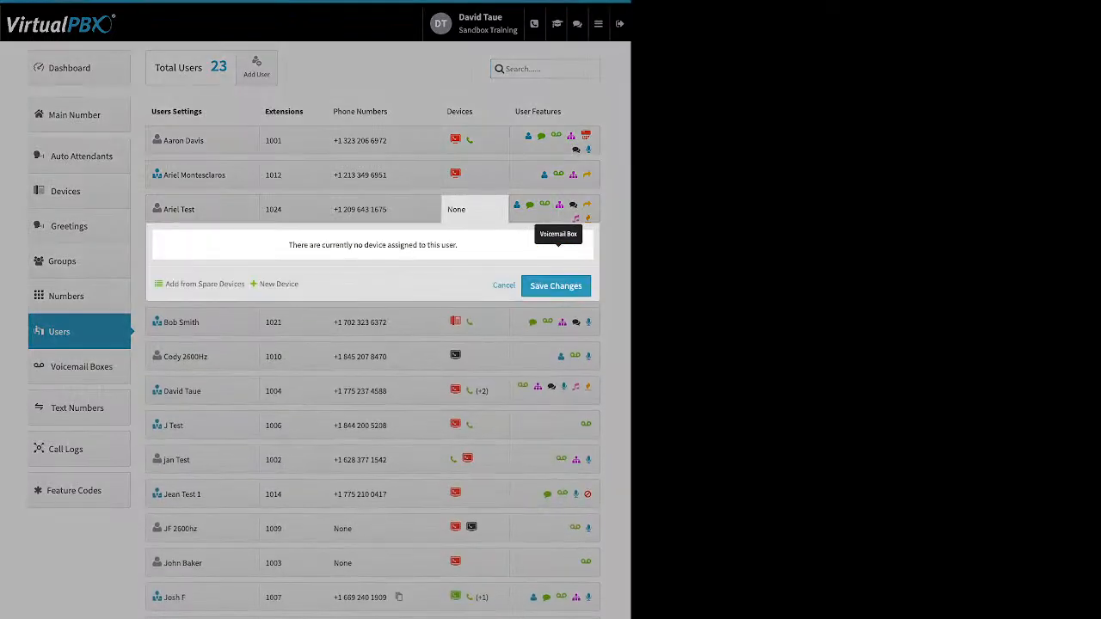
pyautogui.click(474, 140)
pyautogui.click(474, 141)
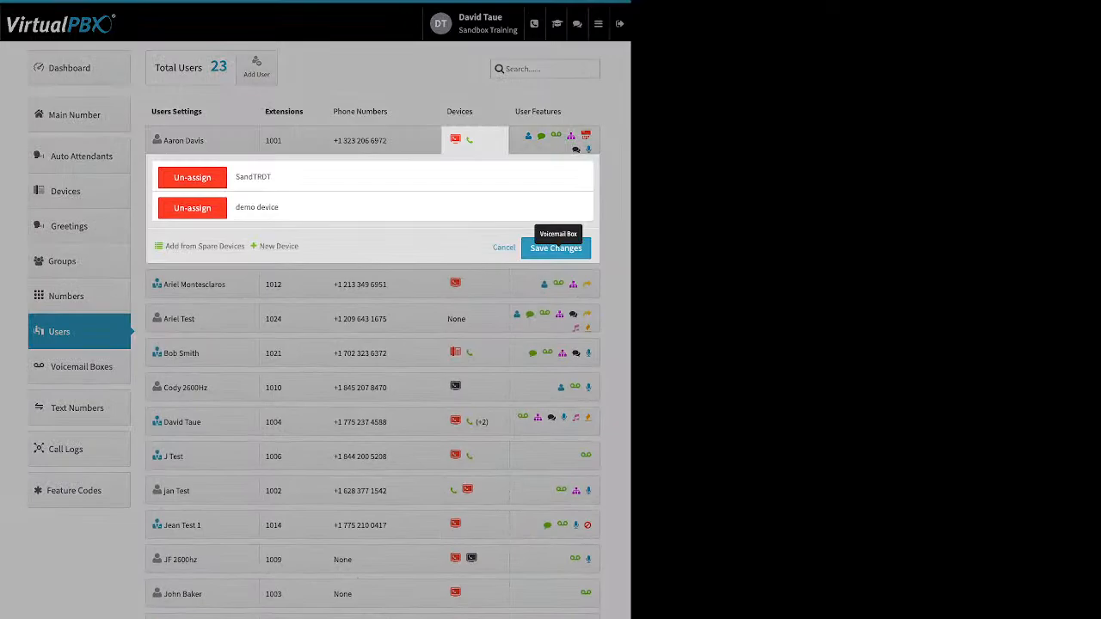
pyautogui.click(474, 319)
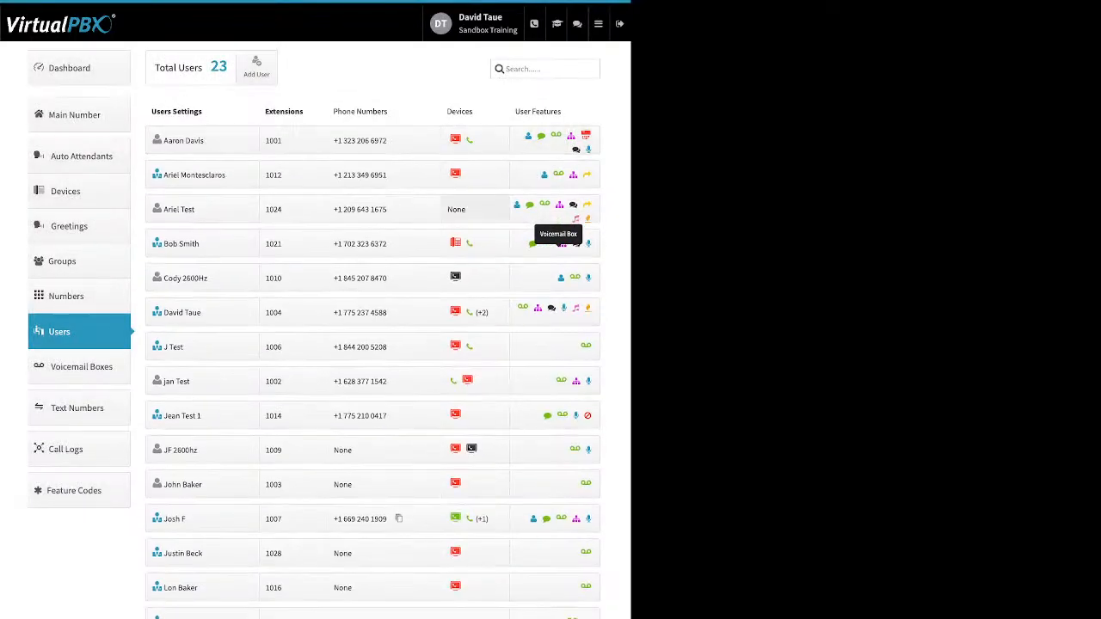
# Step: Start adding a new SIP Phone to the user with extension 1024 and browse the Yealink models
pyautogui.click(474, 209)
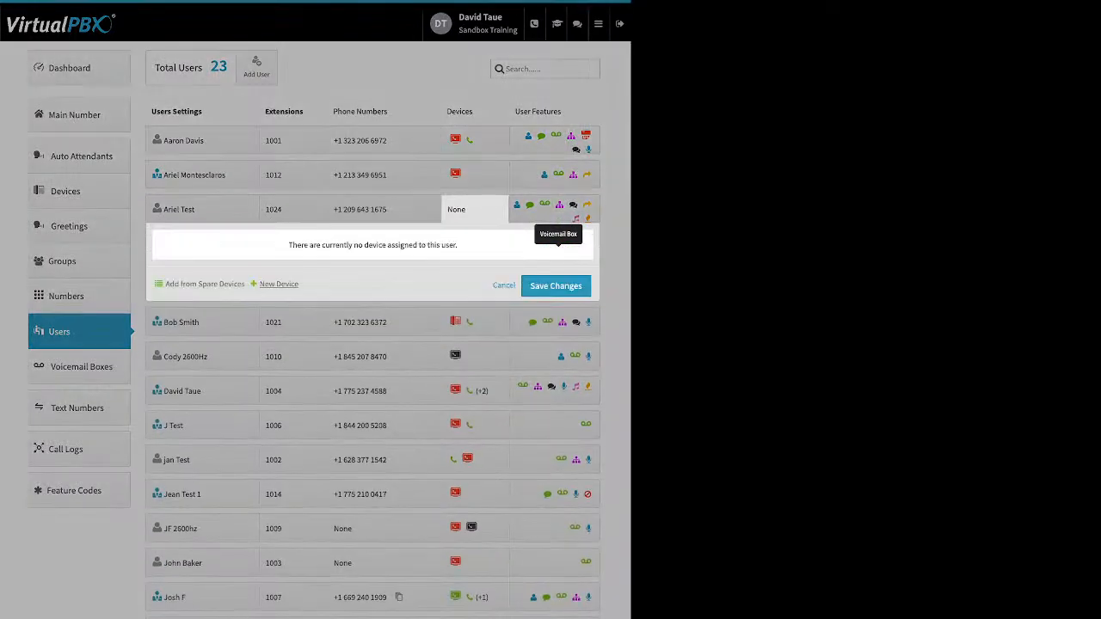
pyautogui.click(279, 284)
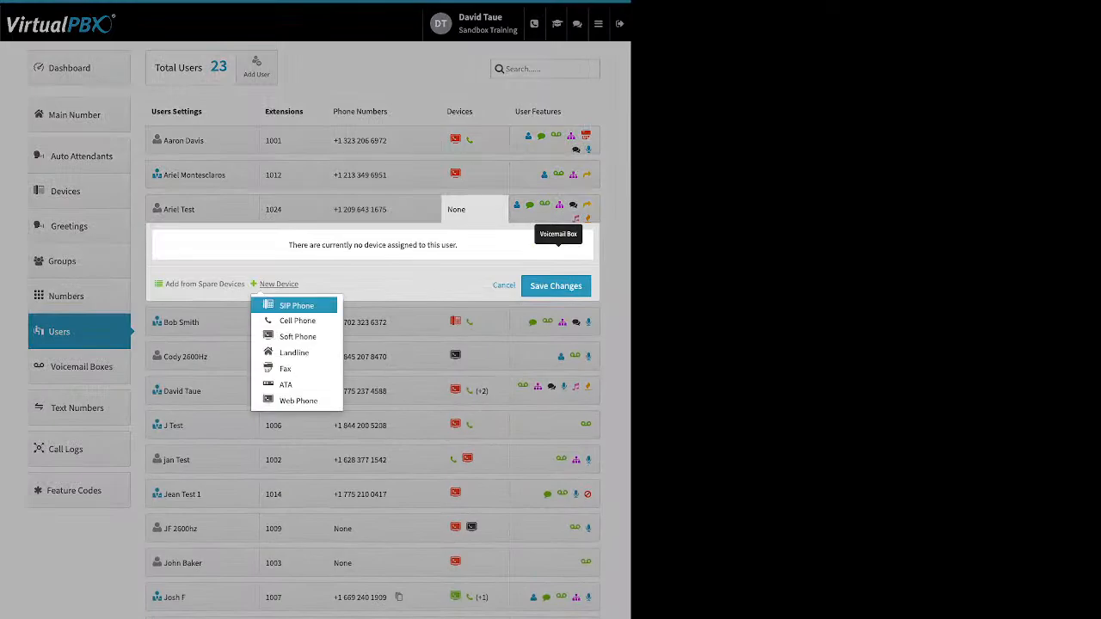
pyautogui.click(296, 306)
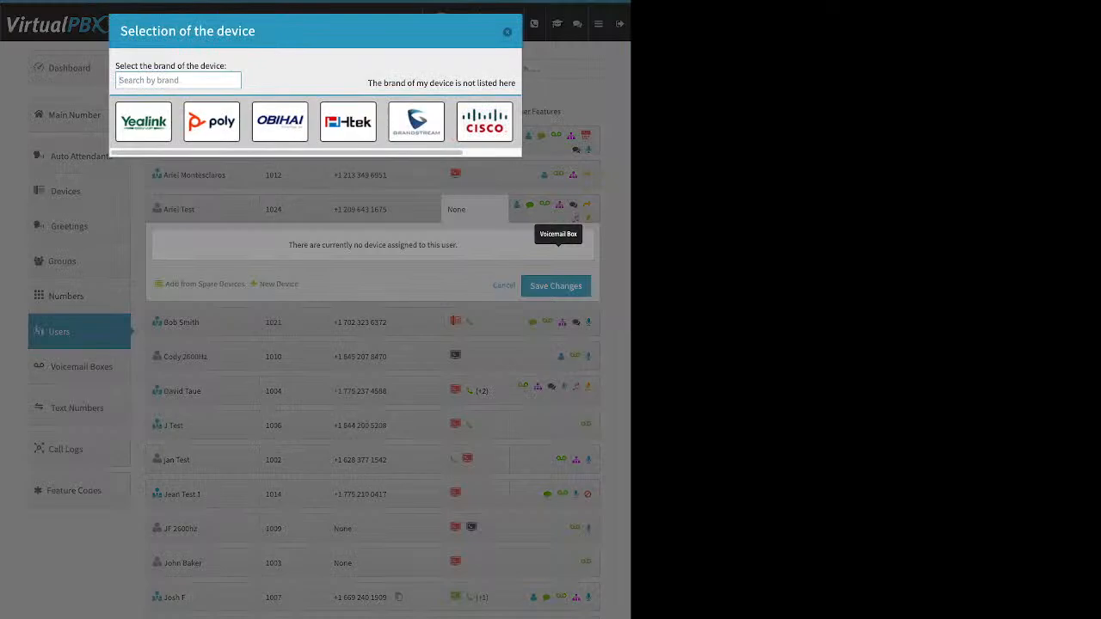
pyautogui.click(144, 121)
pyautogui.scroll(-3, 398, 310)
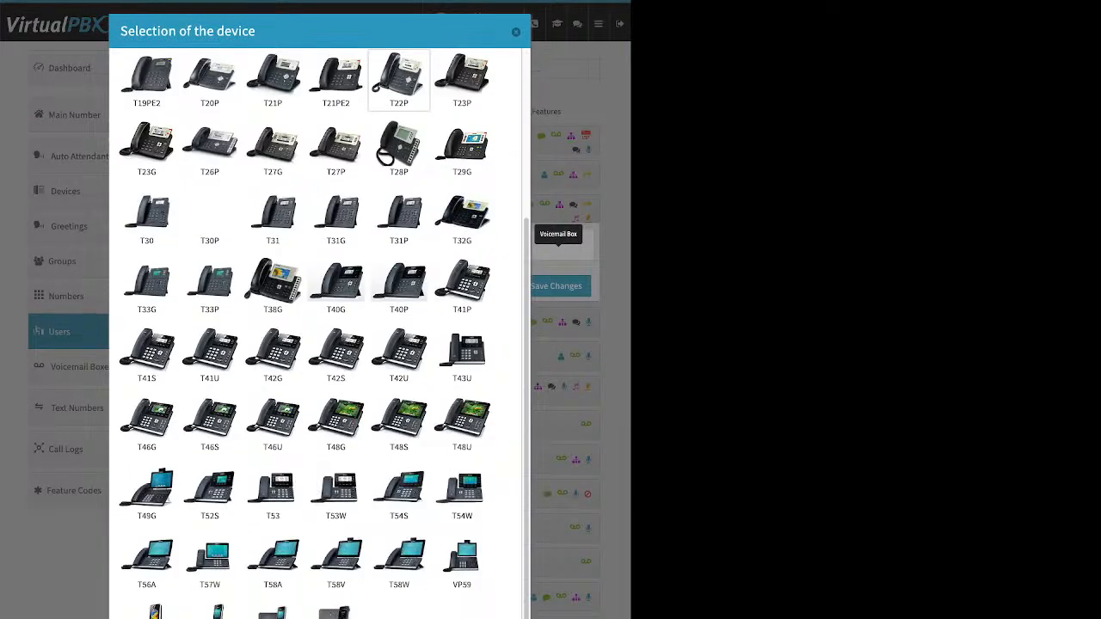
pyautogui.scroll(3, 319, 327)
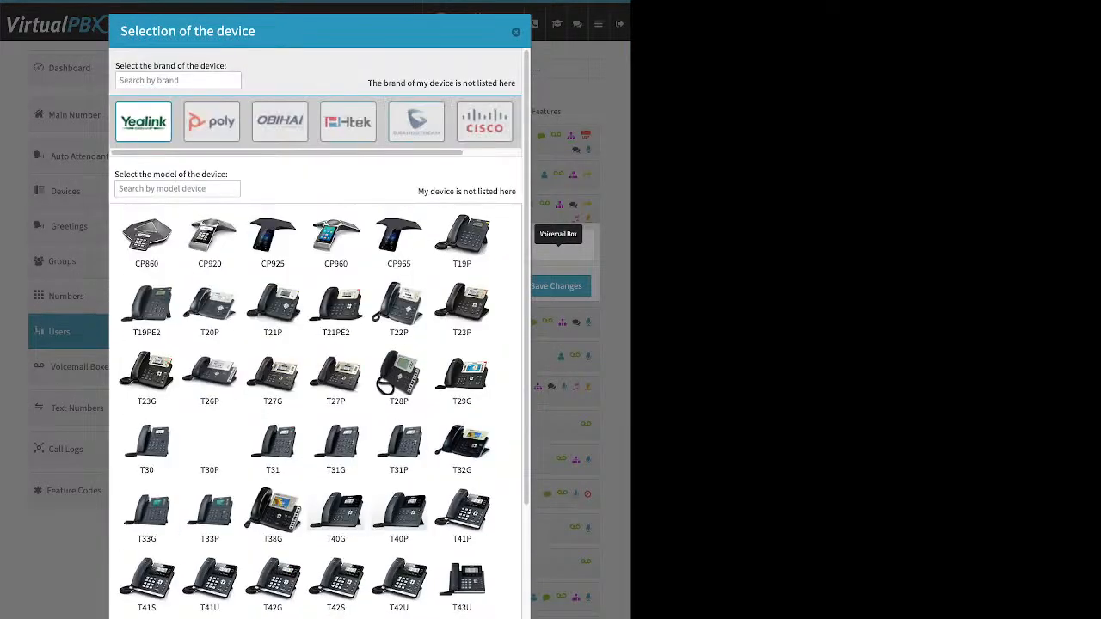
# Step: View the Htek and Cisco phone models, and select the Cisco 525g for the new device
pyautogui.click(348, 122)
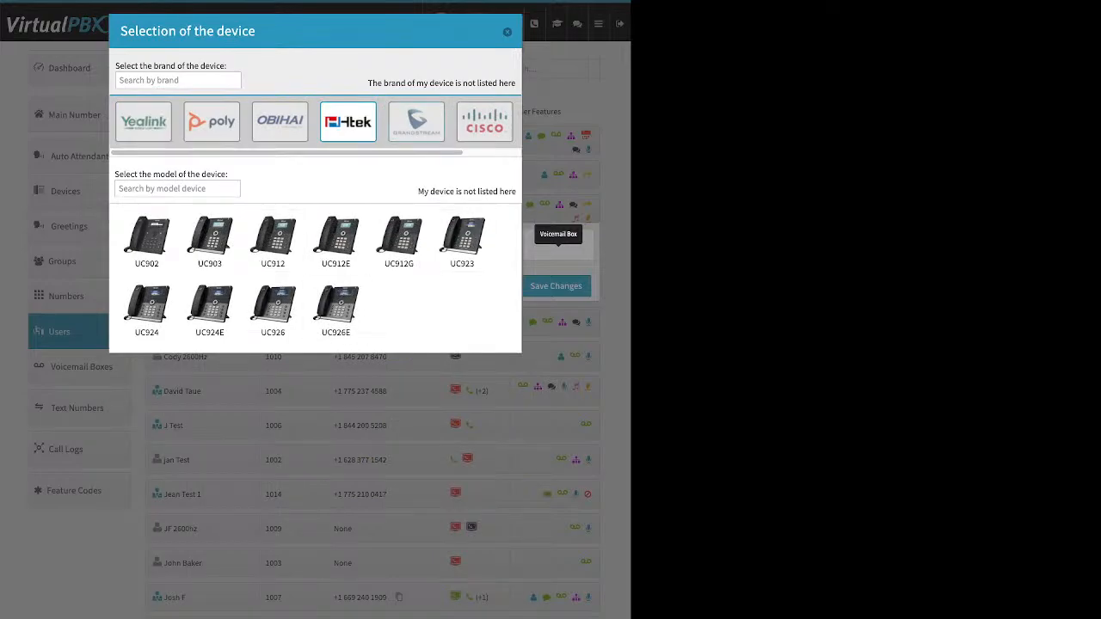
pyautogui.click(484, 122)
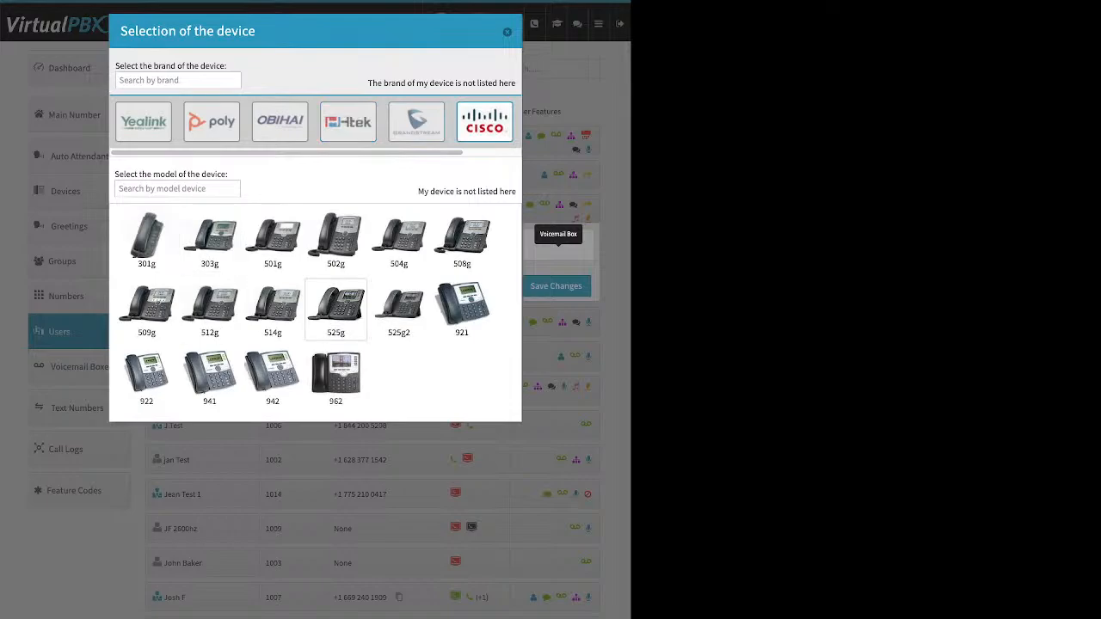
pyautogui.click(335, 309)
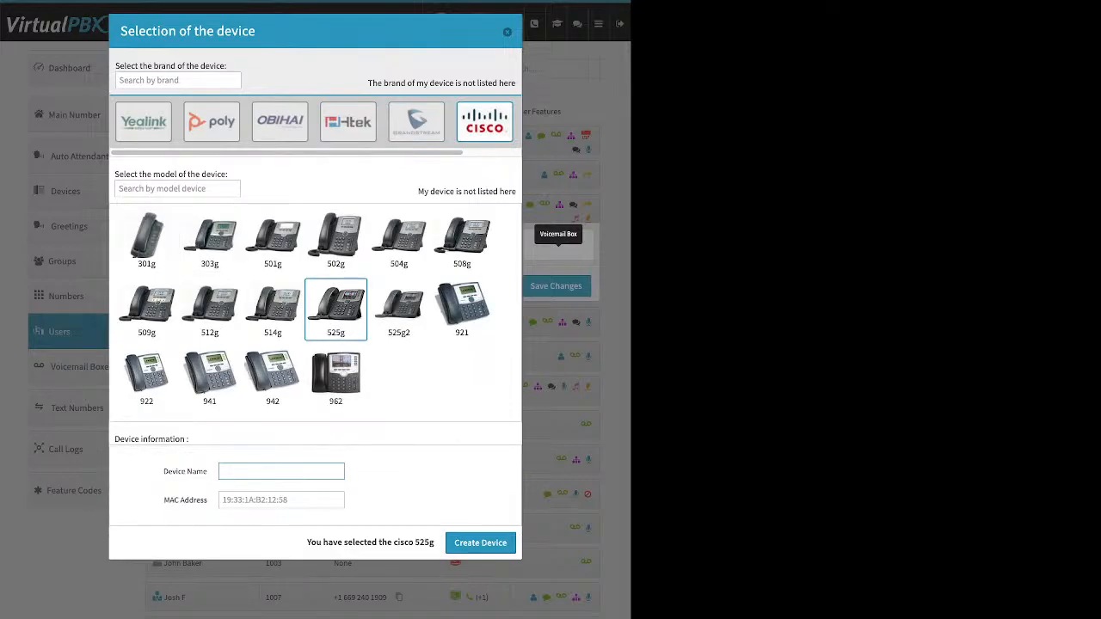
# Step: Point out the Device Name and MAC Address fields, and cancel without creating the device
pyautogui.moveTo(163, 471); pyautogui.dragTo(207, 471)
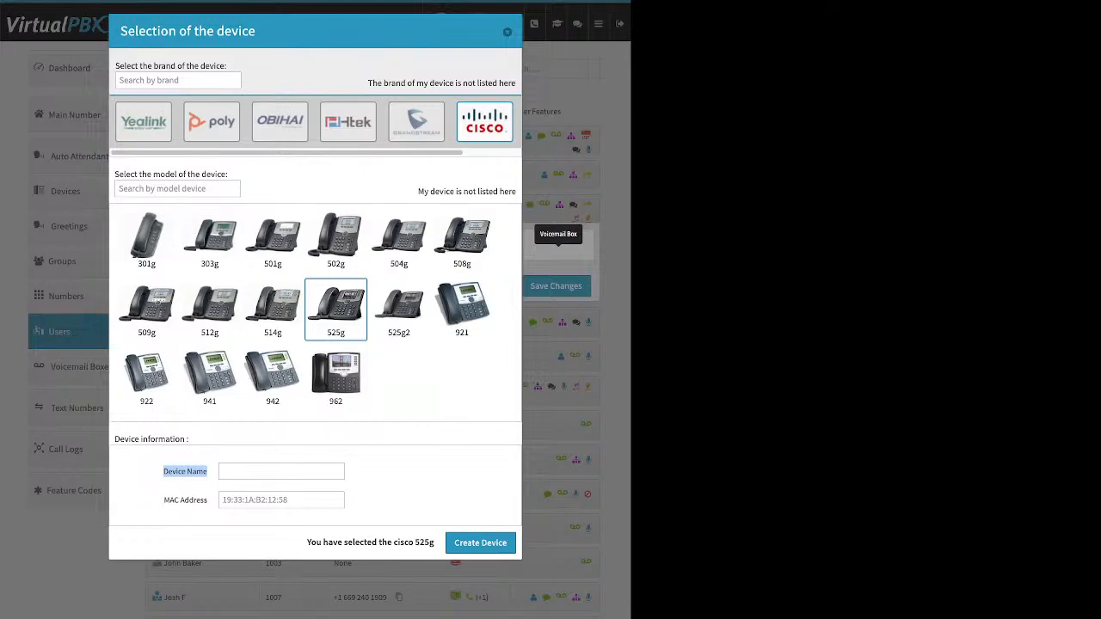
pyautogui.click(206, 472)
pyautogui.moveTo(163, 500); pyautogui.dragTo(207, 500)
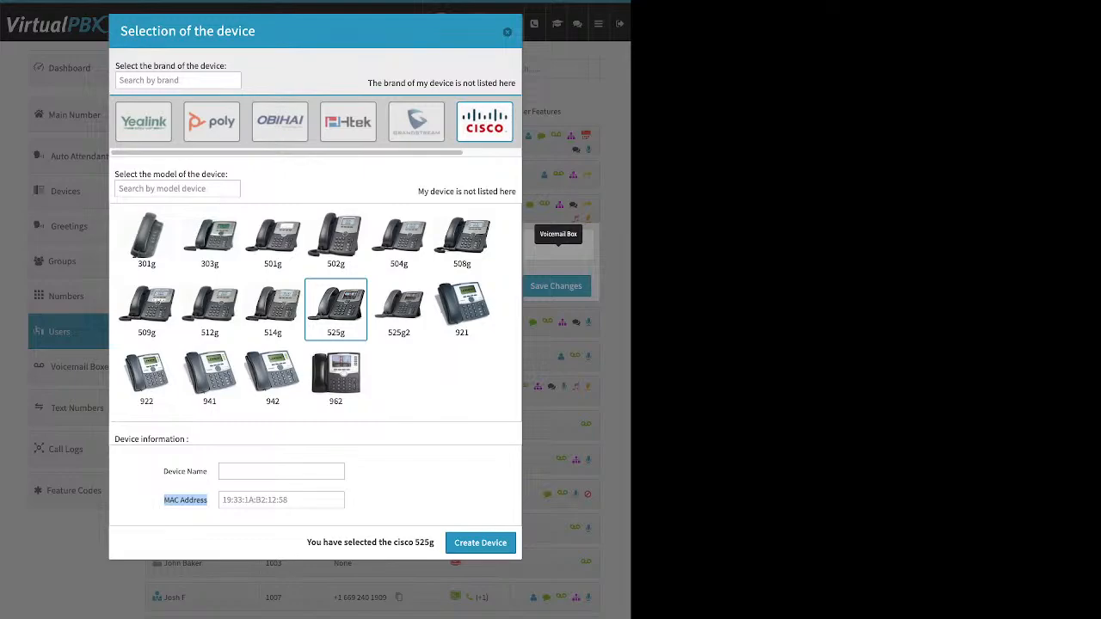
pyautogui.click(263, 499)
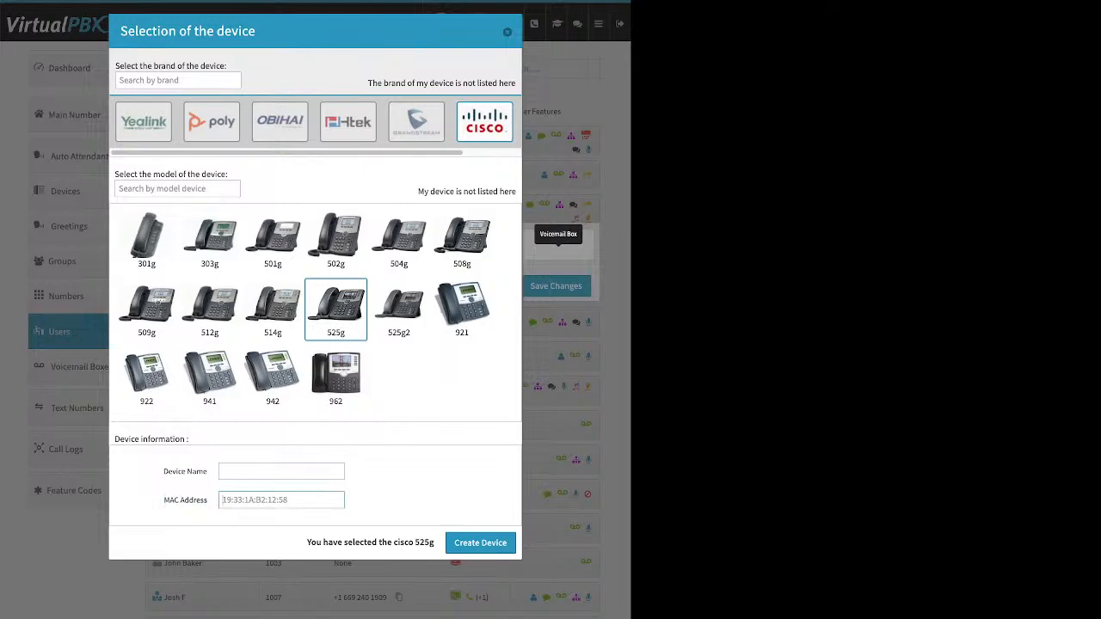
pyautogui.press('Escape')
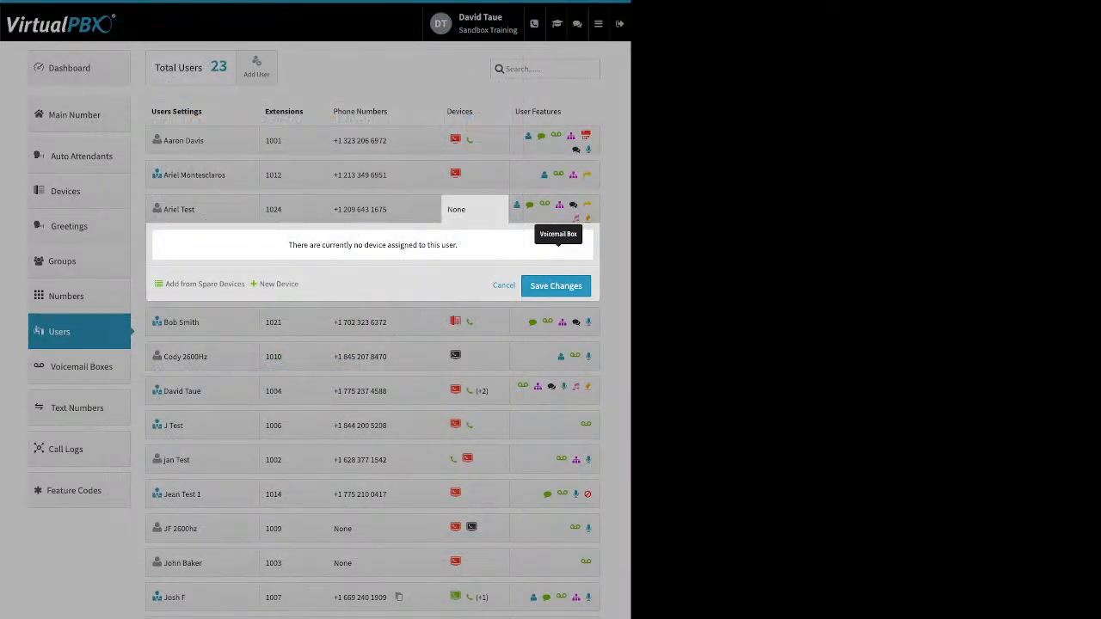
pyautogui.click(481, 174)
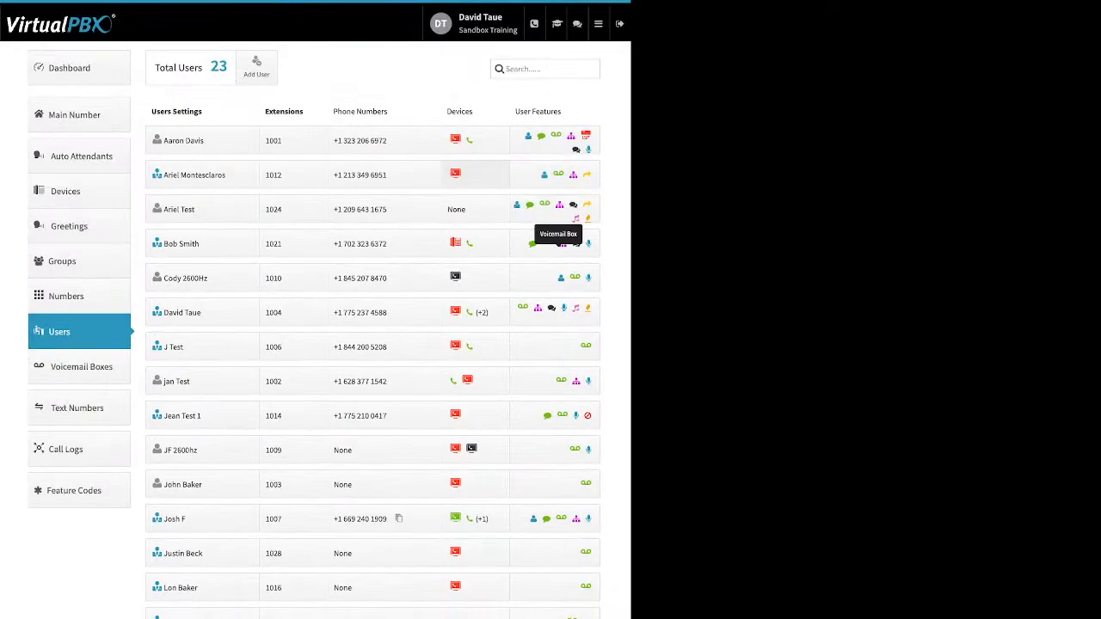
# Step: Inspect the Miscellaneous settings of the "Yealink codec test" device for extension 1021, highlight Allow Reprovision, and close without changes
pyautogui.click(456, 243)
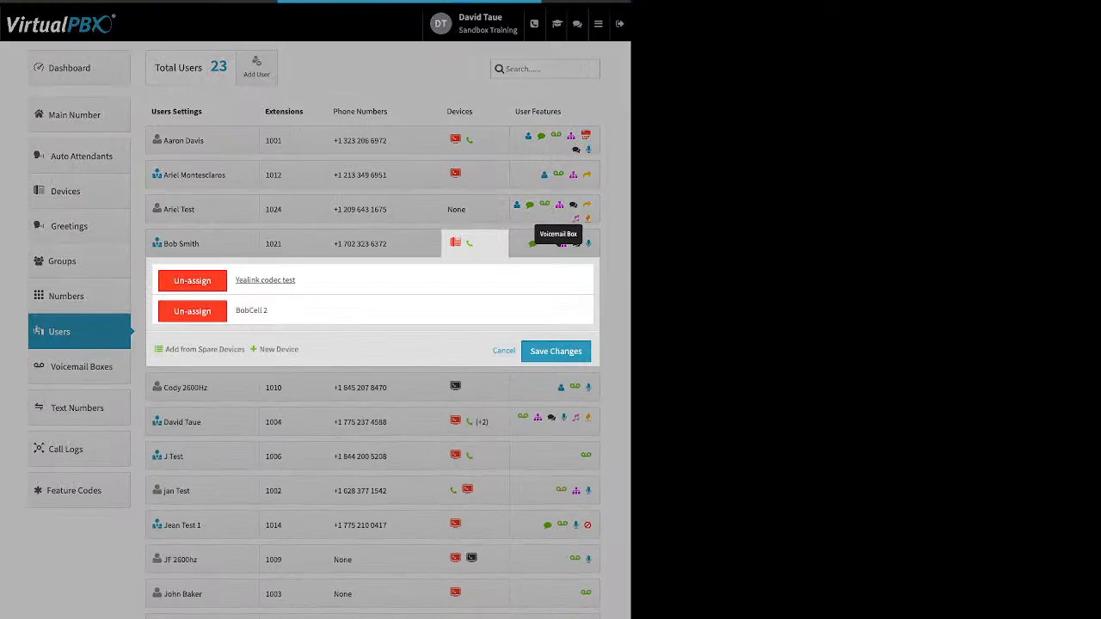
pyautogui.click(265, 280)
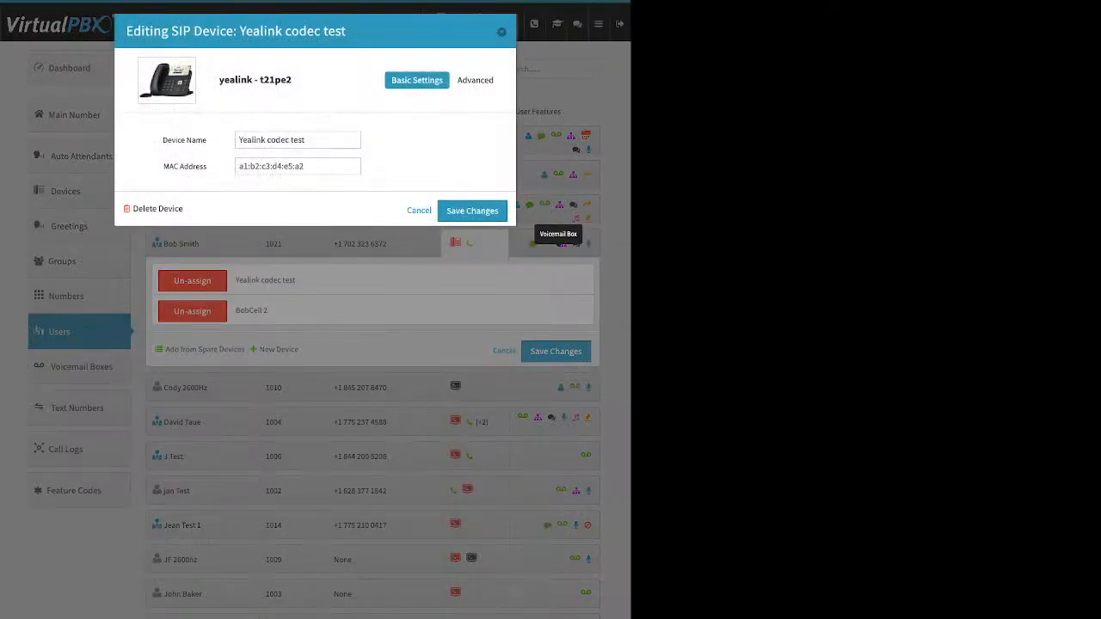
pyautogui.click(477, 80)
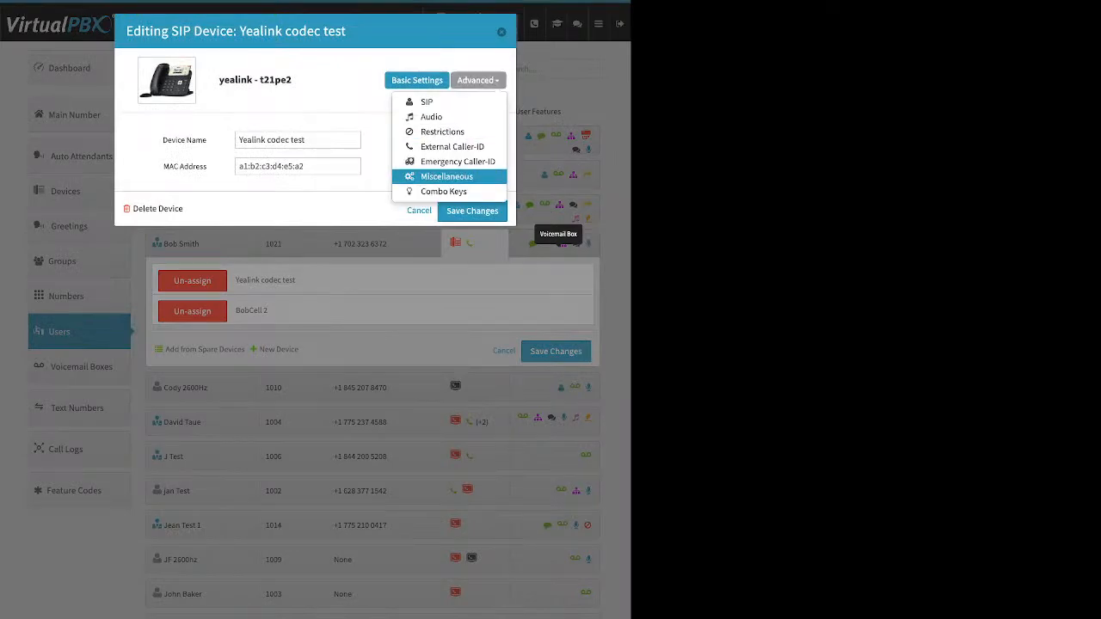
pyautogui.click(446, 177)
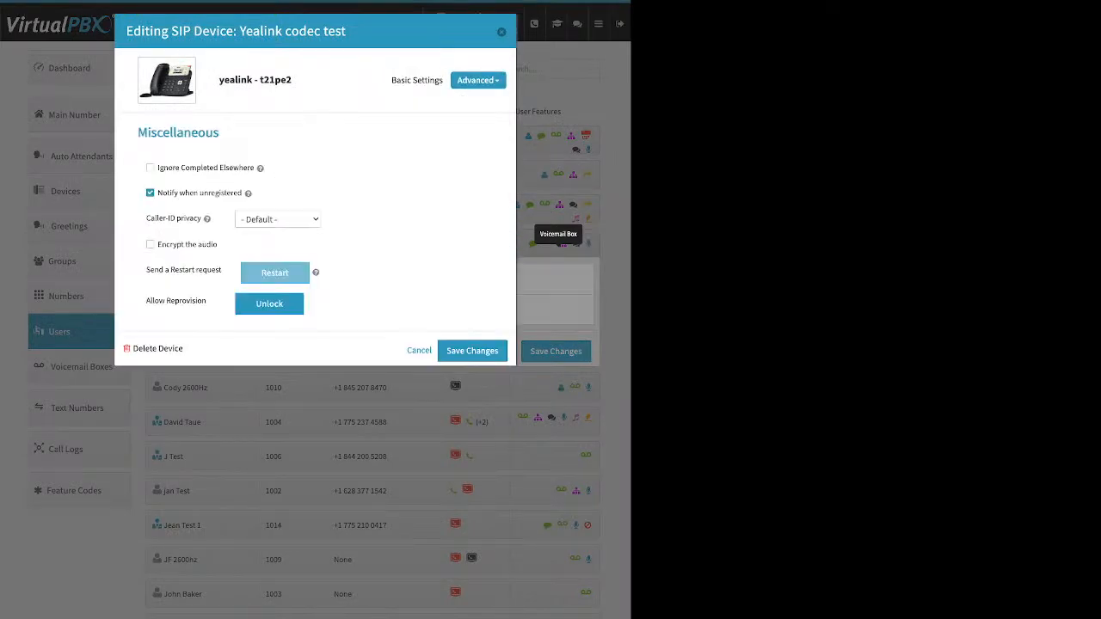
pyautogui.moveTo(206, 301); pyautogui.dragTo(146, 300)
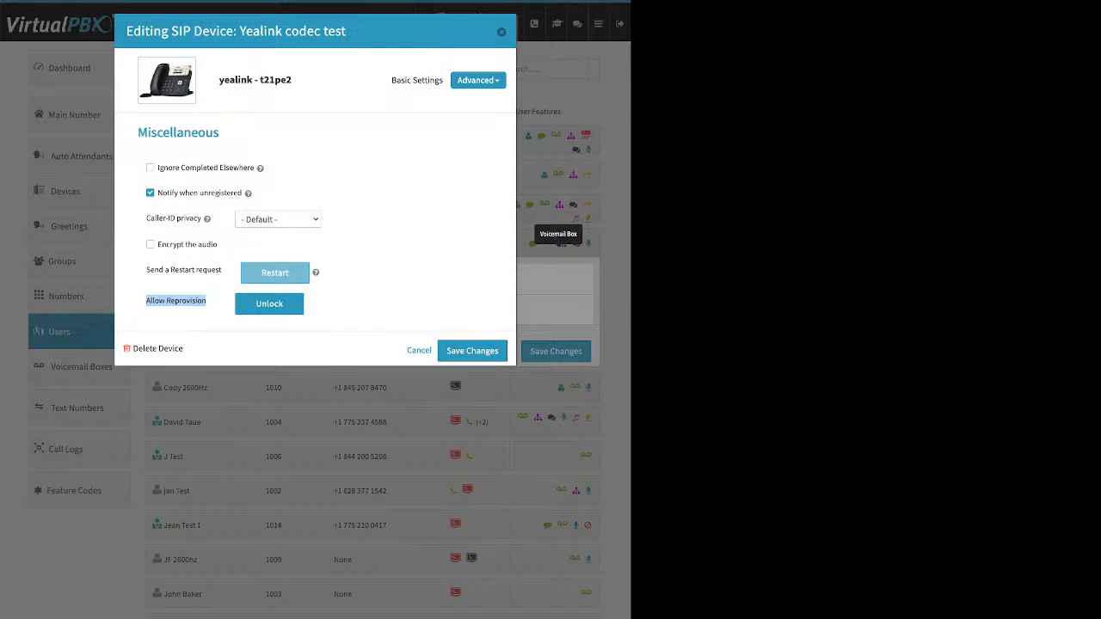
pyautogui.press('Escape')
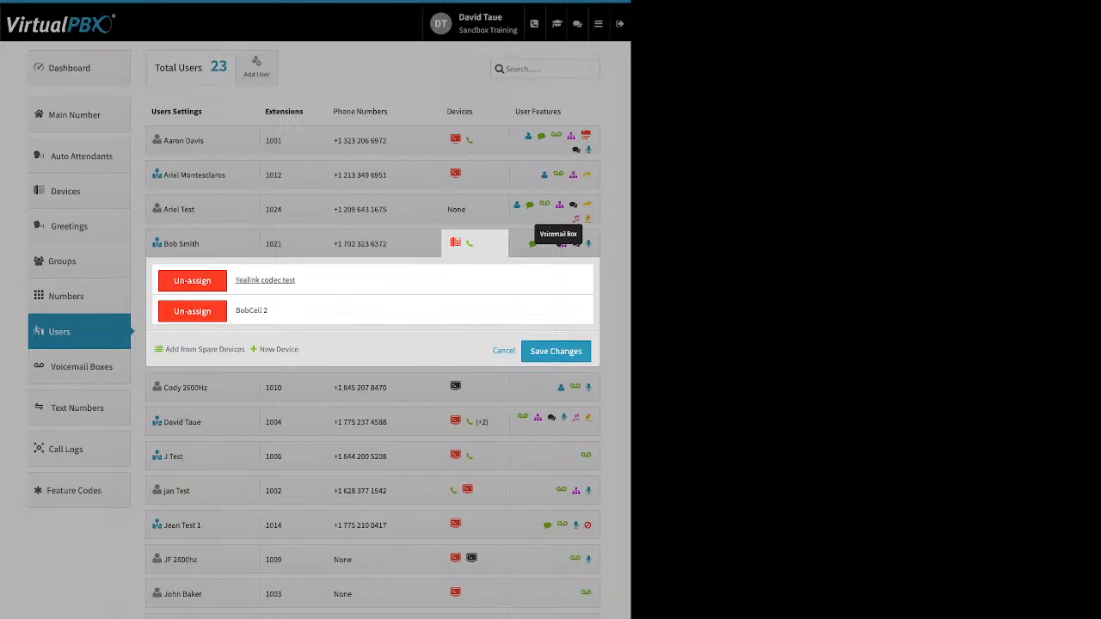
pyautogui.click(504, 351)
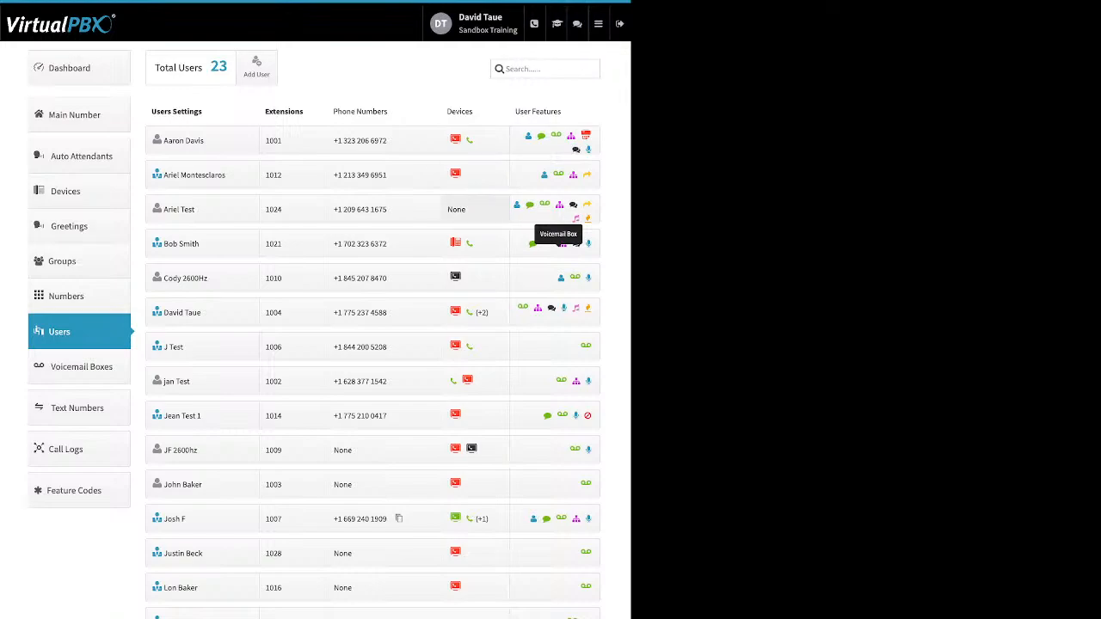
# Step: Open a new Cell Phone device form for extension 1024, point out the Device Name and Number fields, and cancel without creating it
pyautogui.click(469, 209)
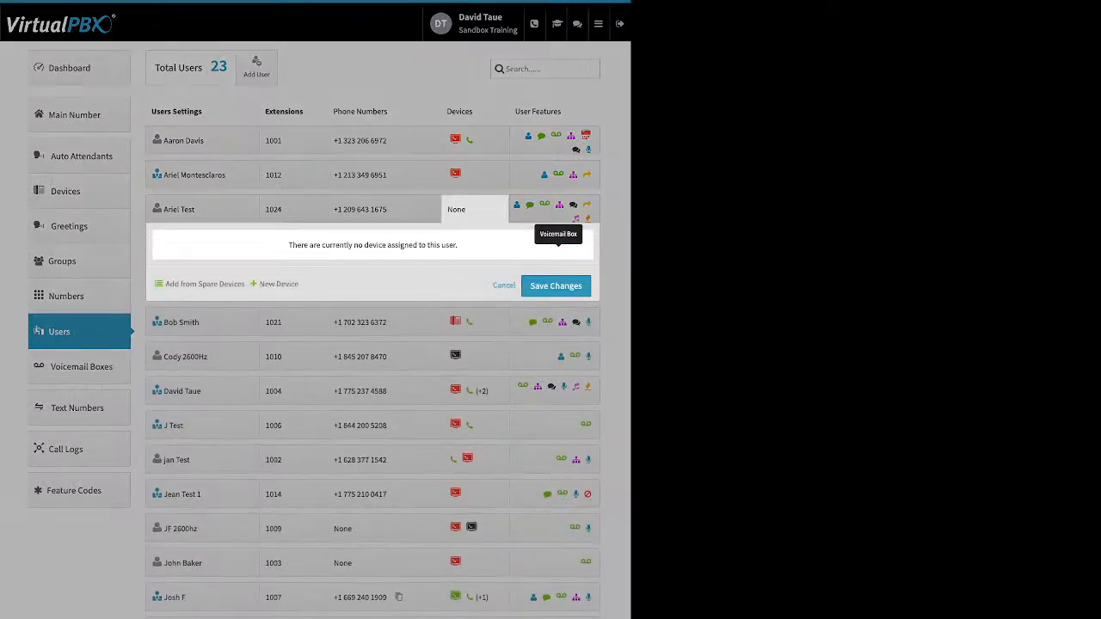
pyautogui.click(278, 284)
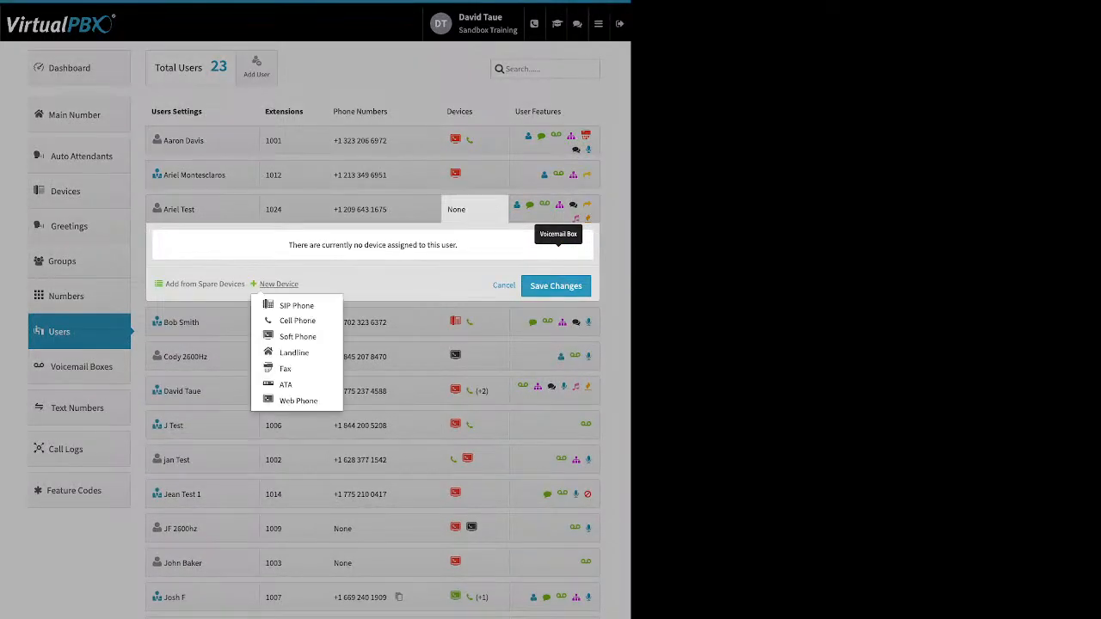
pyautogui.click(298, 320)
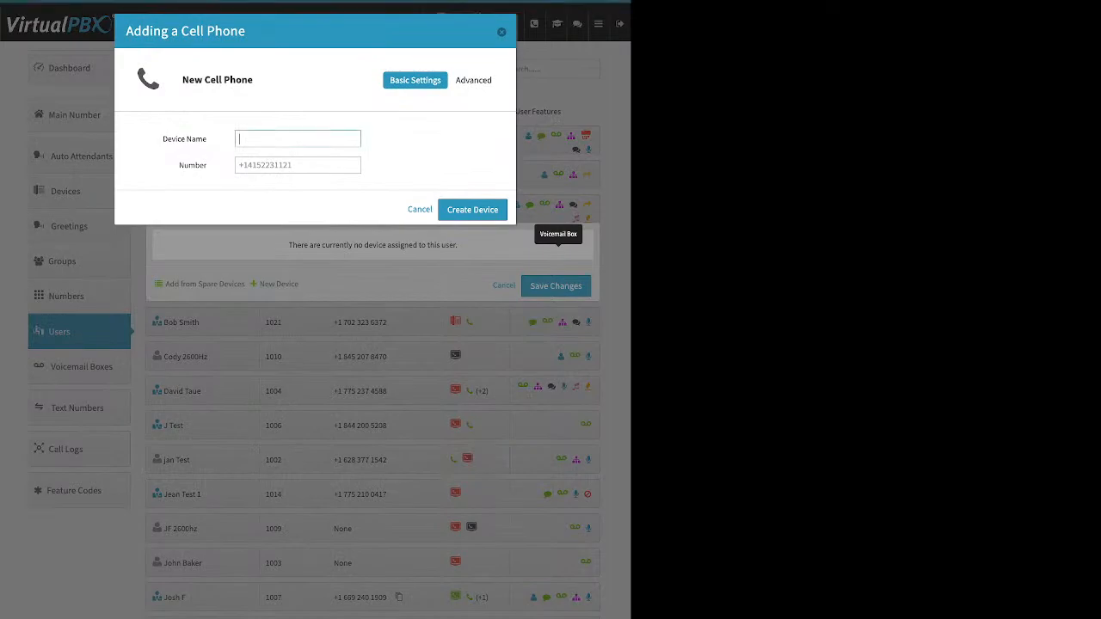
pyautogui.moveTo(167, 139); pyautogui.dragTo(207, 165)
pyautogui.click(420, 210)
pyautogui.click(504, 285)
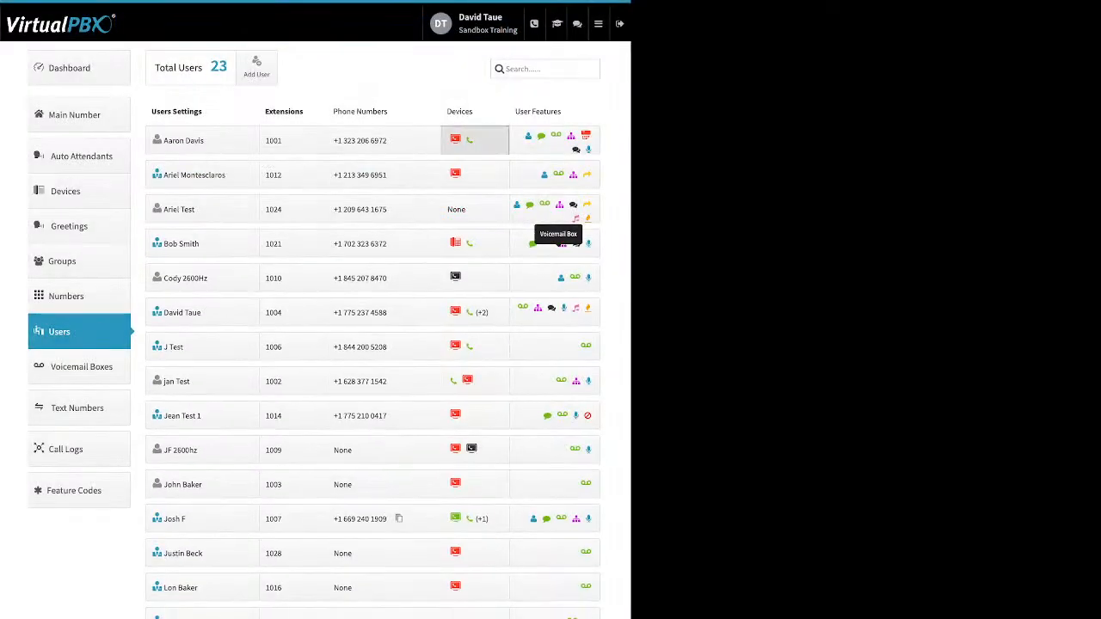
# Step: Open the "demo device" cell phone assigned to extension 1001 and highlight its phone number in the basic settings
pyautogui.click(474, 140)
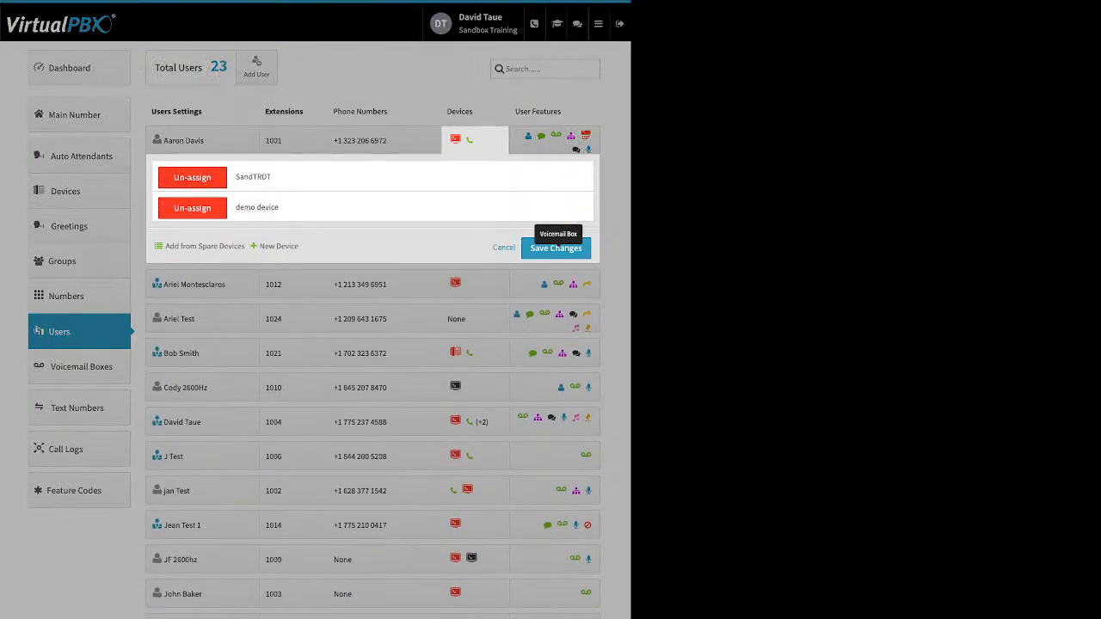
pyautogui.click(257, 208)
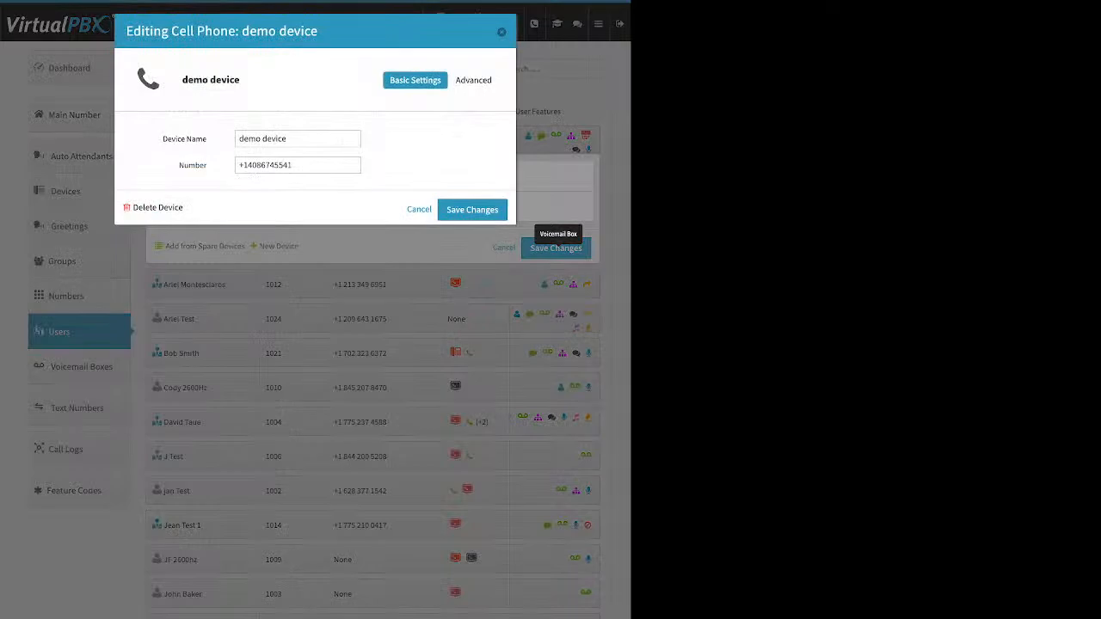
pyautogui.click(298, 166)
pyautogui.hotkey('ctrl', 'a')
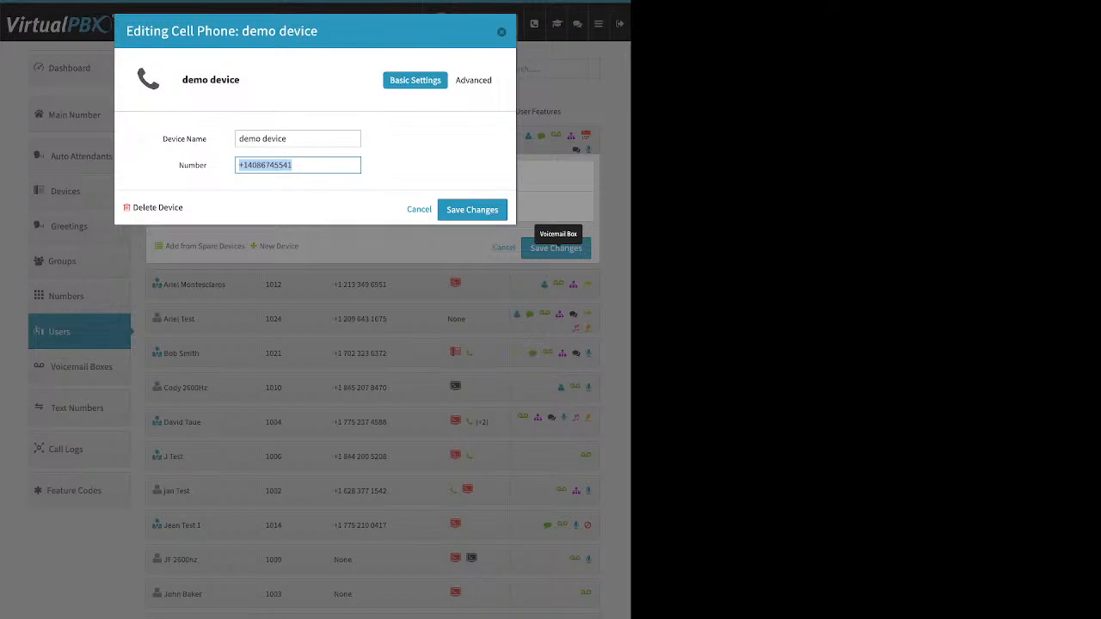
# Step: Show the advanced options of the "demo device" cell phone and toggle Allow use of cellphone's voicemail on and back off
pyautogui.click(474, 80)
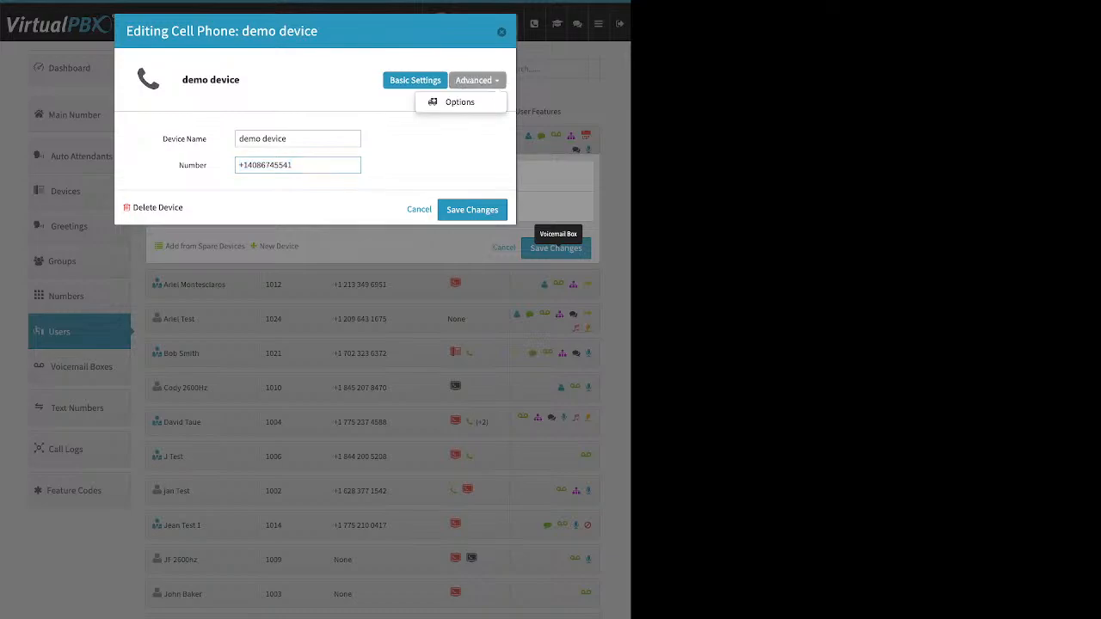
pyautogui.click(460, 102)
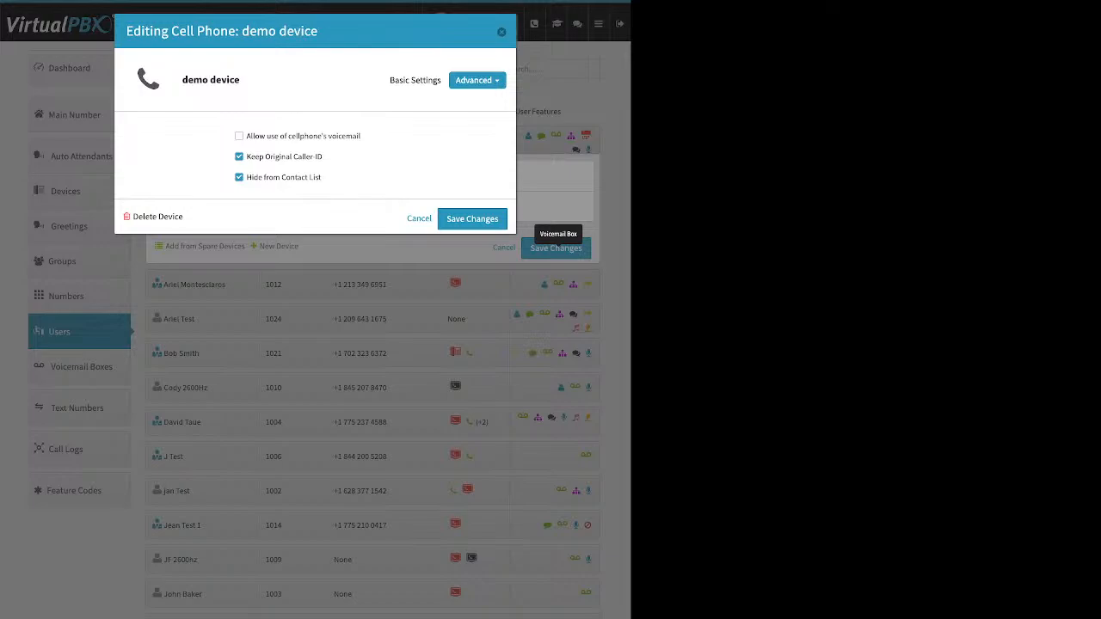
pyautogui.moveTo(362, 136); pyautogui.dragTo(247, 136)
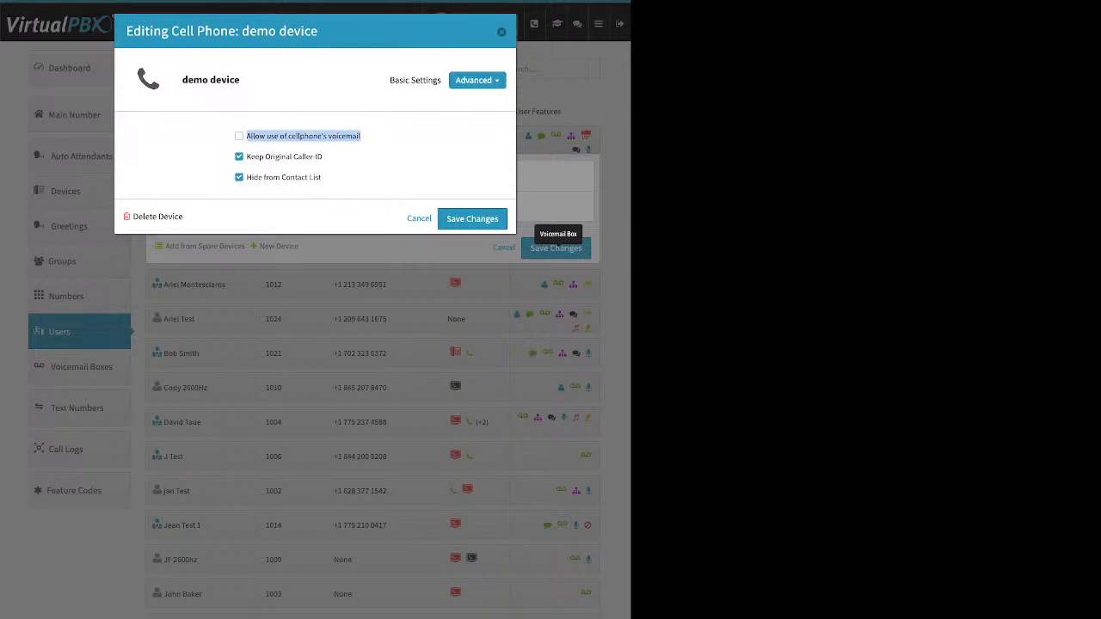
pyautogui.click(239, 136)
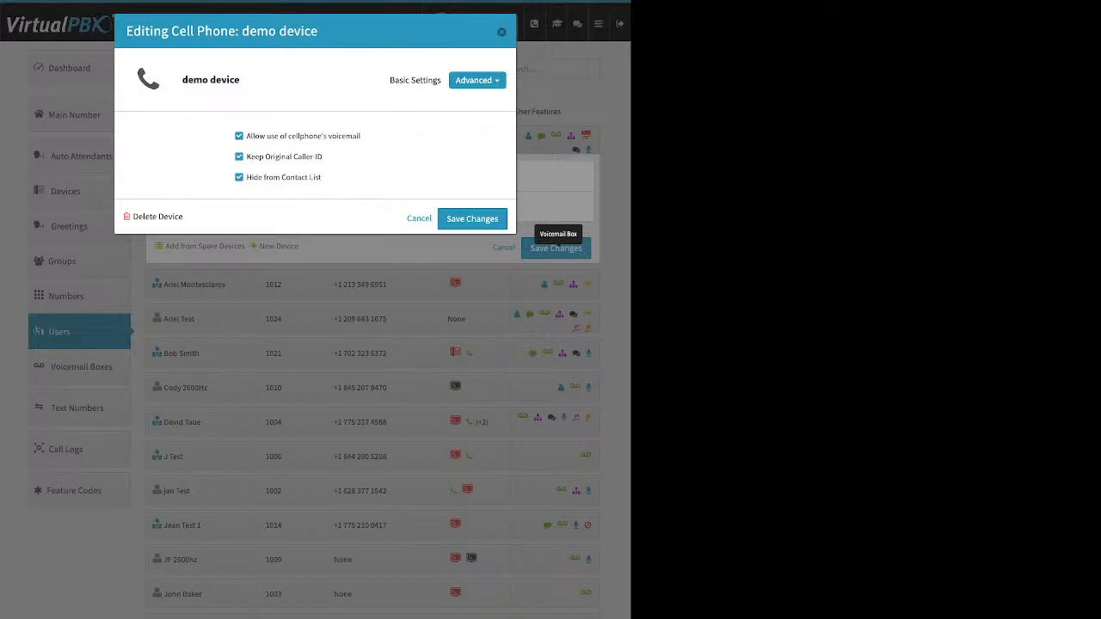
pyautogui.click(240, 136)
# Step: Highlight Keep Original Caller ID, clear its checkbox, and close the cell phone device without saving
pyautogui.moveTo(323, 157); pyautogui.dragTo(247, 156)
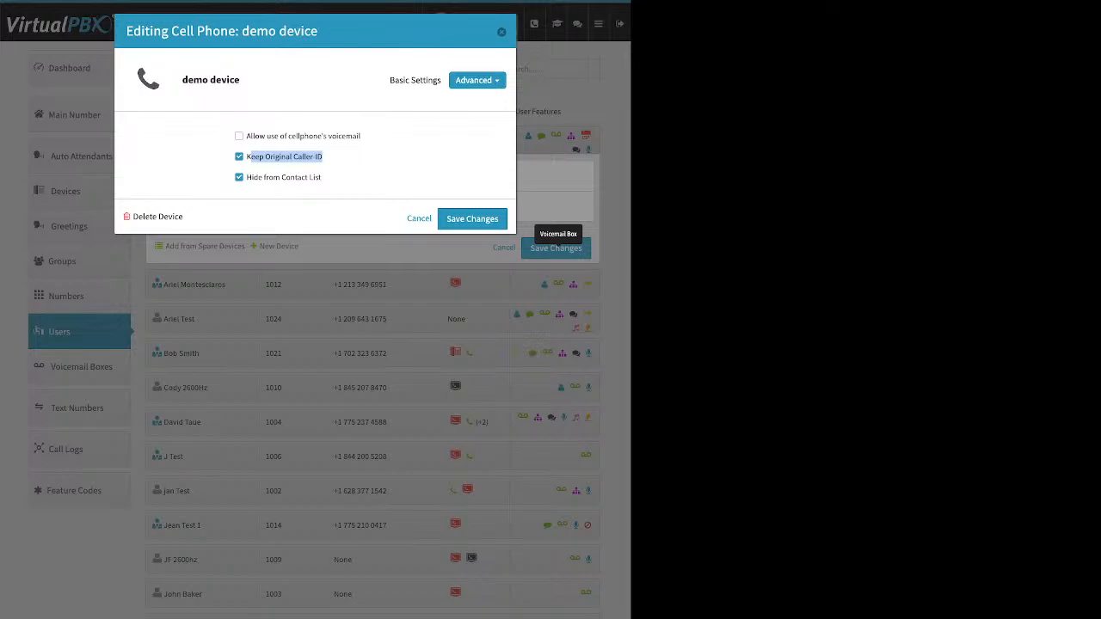
pyautogui.click(240, 156)
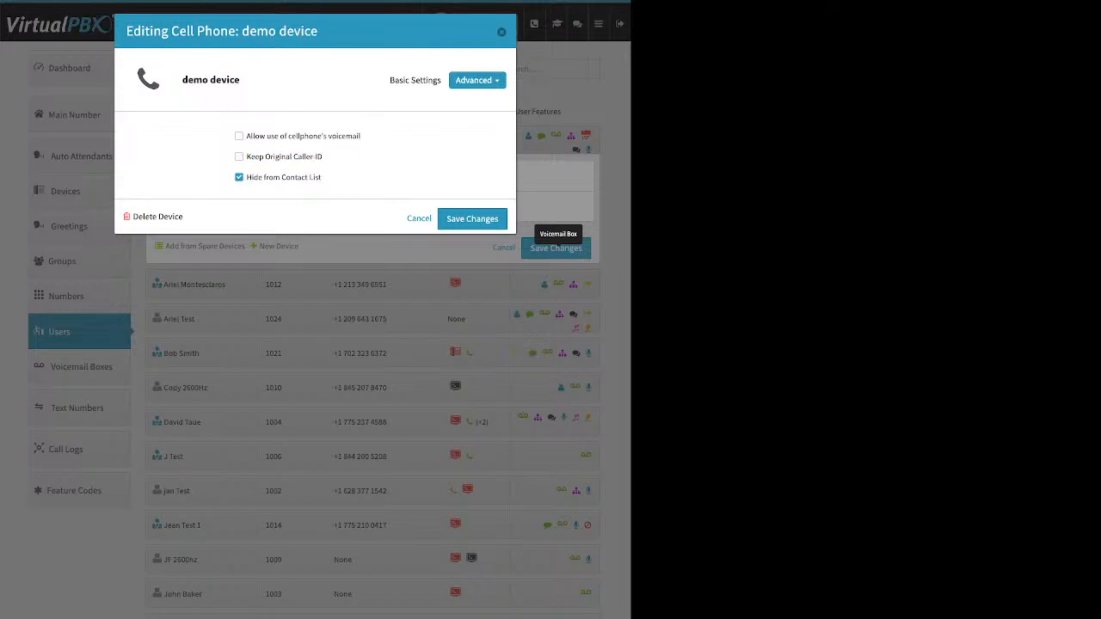
pyautogui.press('Escape')
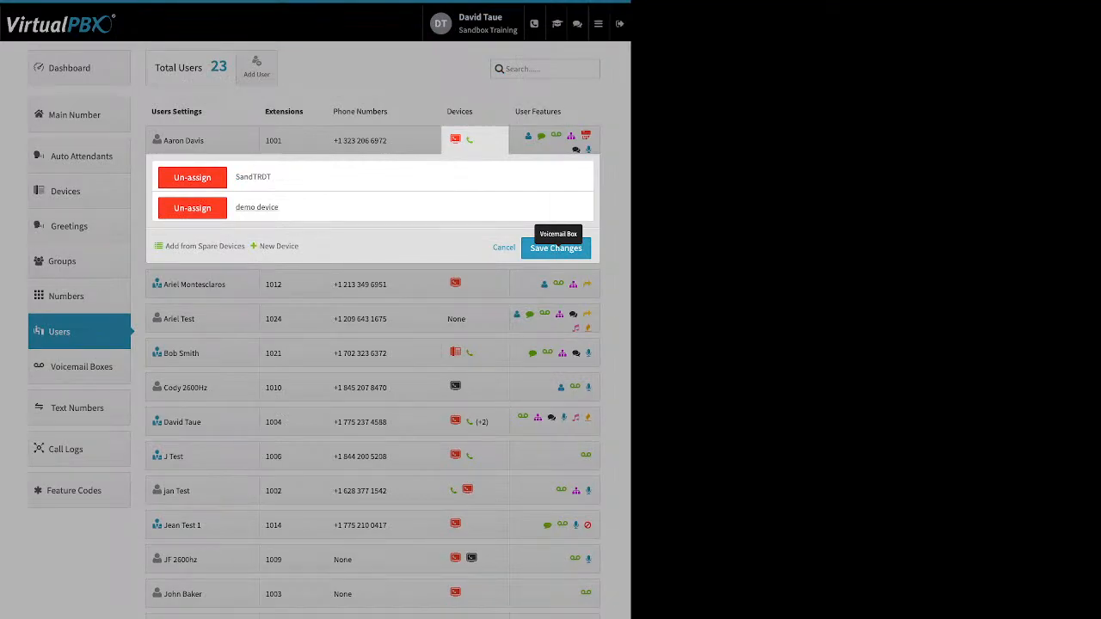
# Step: Reload the Users list, start a new Soft Phone device for extension 1024, and dismiss the emergency-call notice
pyautogui.click(69, 68)
pyautogui.click(69, 68)
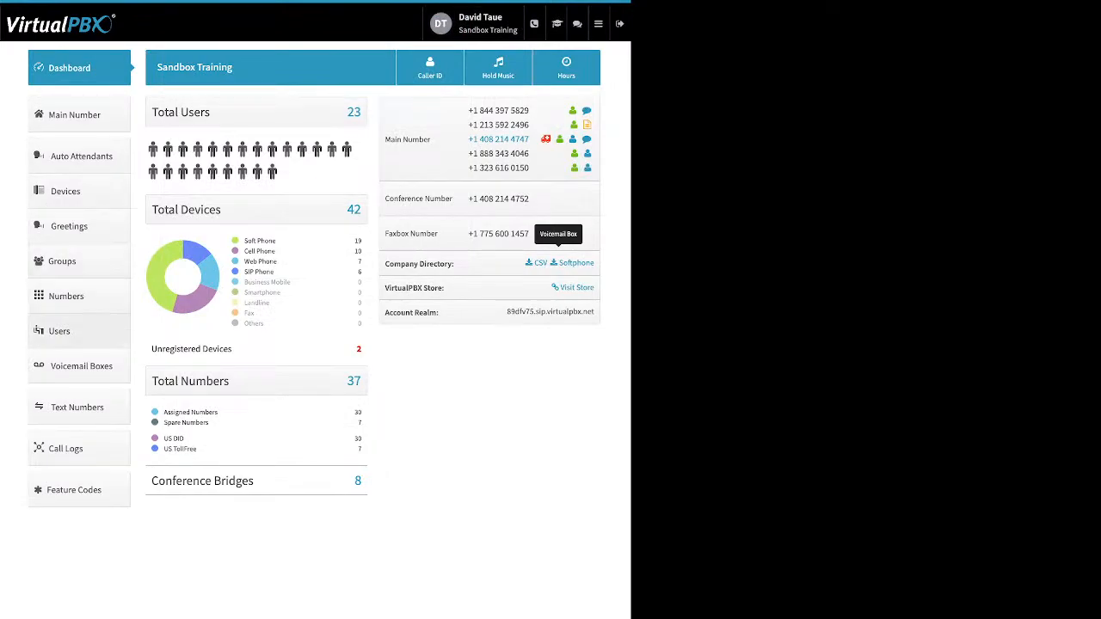
pyautogui.click(60, 331)
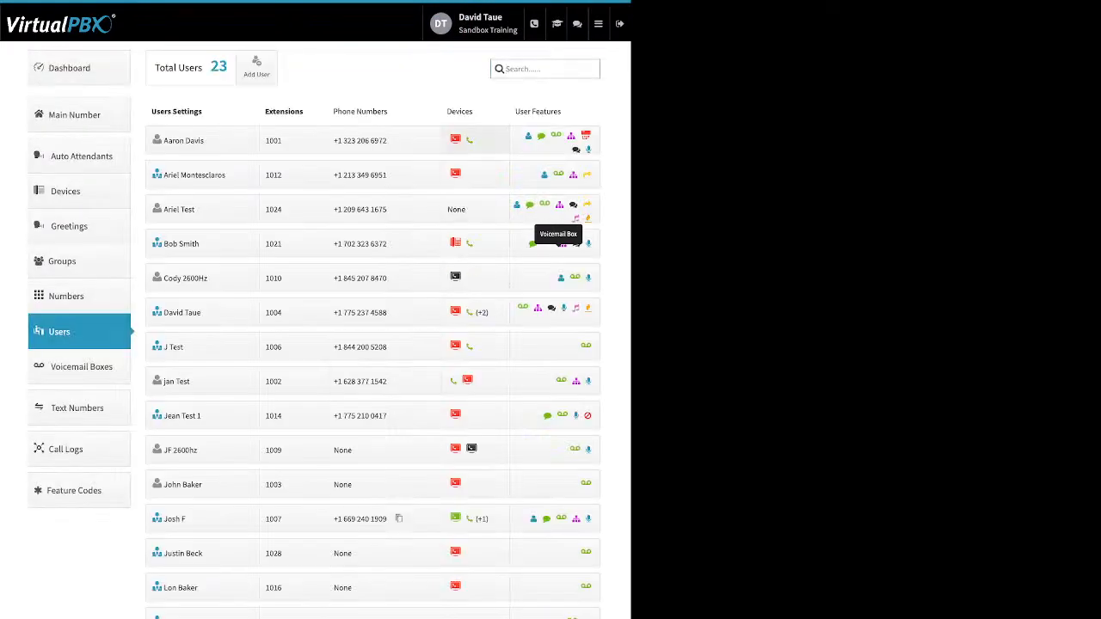
pyautogui.click(473, 209)
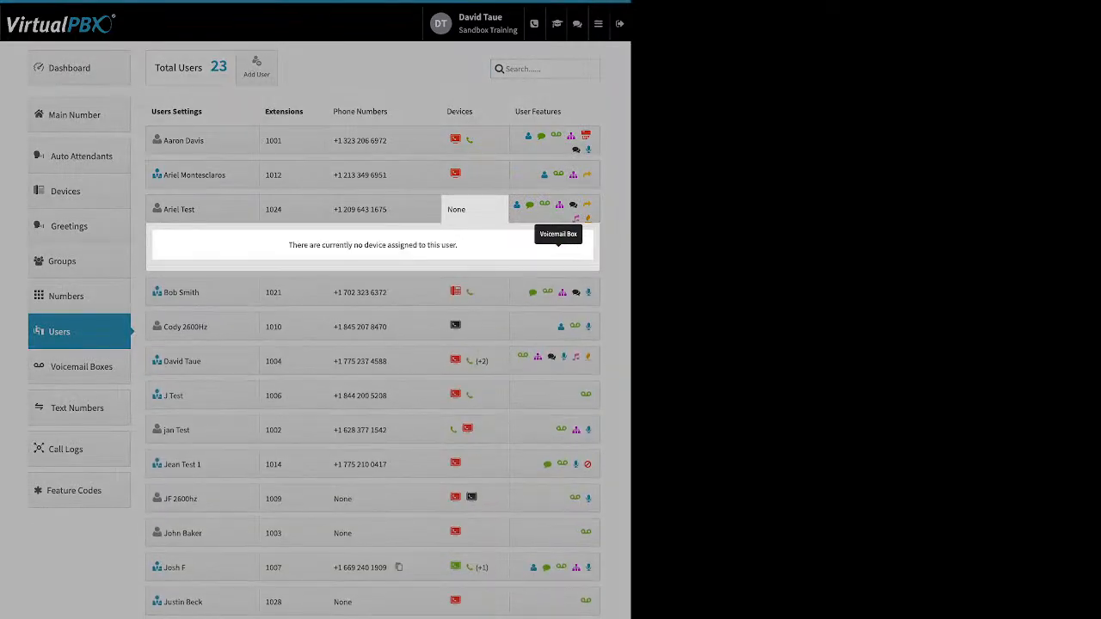
pyautogui.click(279, 284)
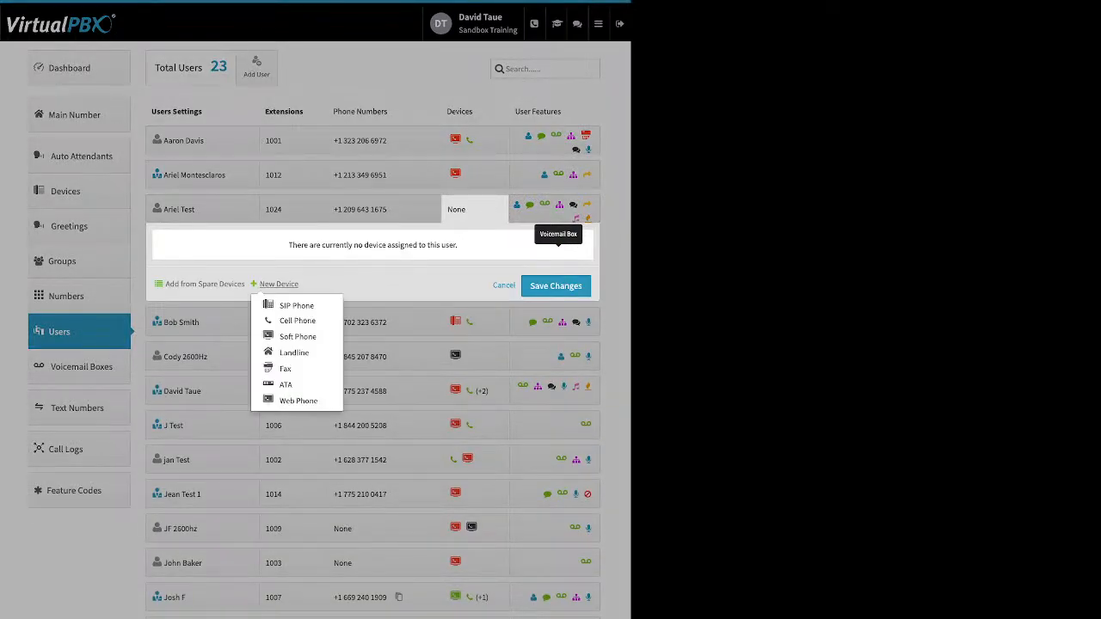
pyautogui.click(298, 336)
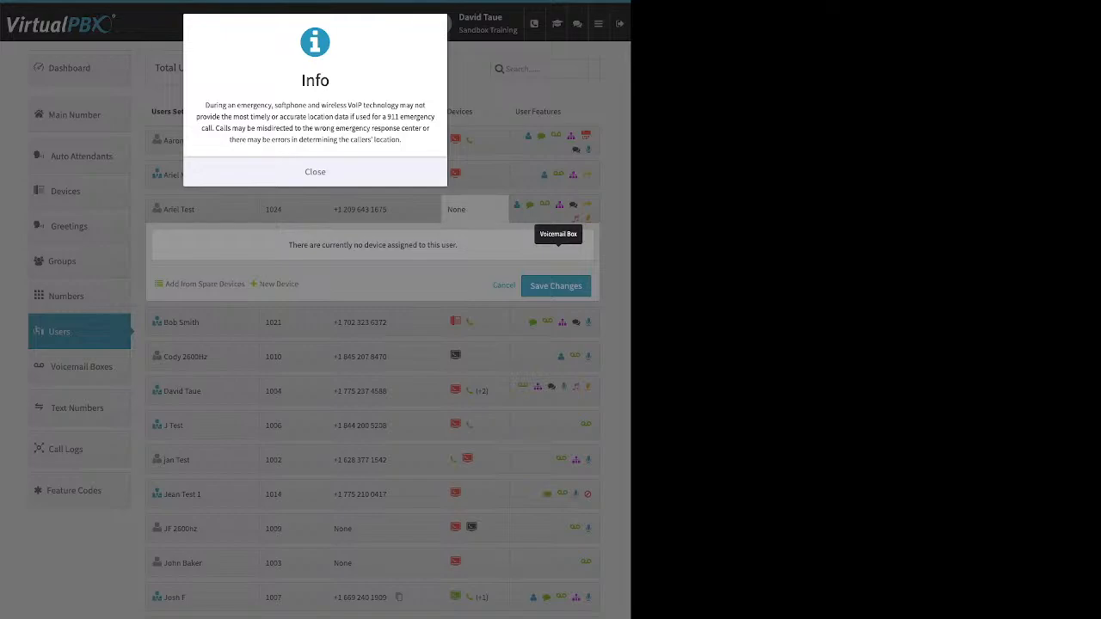
pyautogui.click(315, 172)
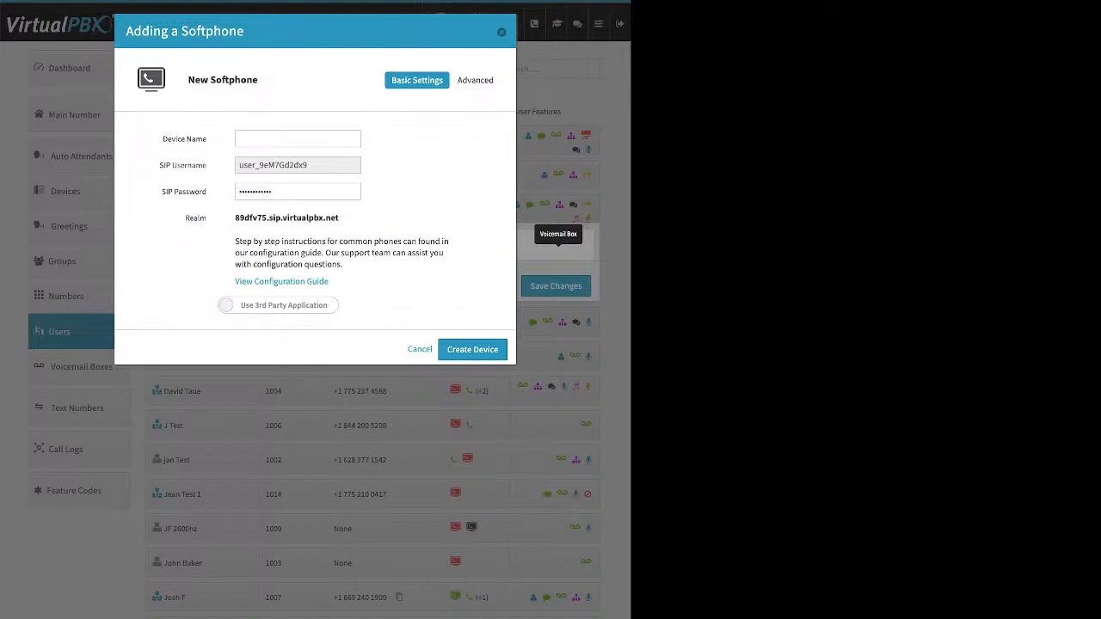
# Step: Highlight View Configuration Guide, switch the softphone to Use VirtualPBX Application, and cancel without creating the device
pyautogui.moveTo(329, 281); pyautogui.dragTo(235, 282)
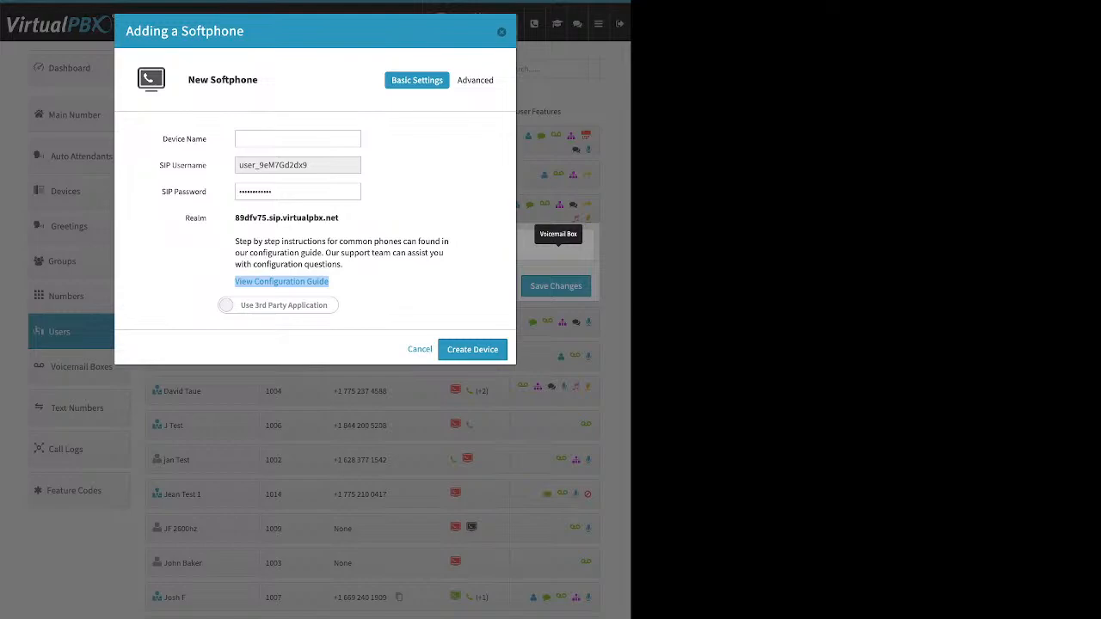
pyautogui.click(278, 306)
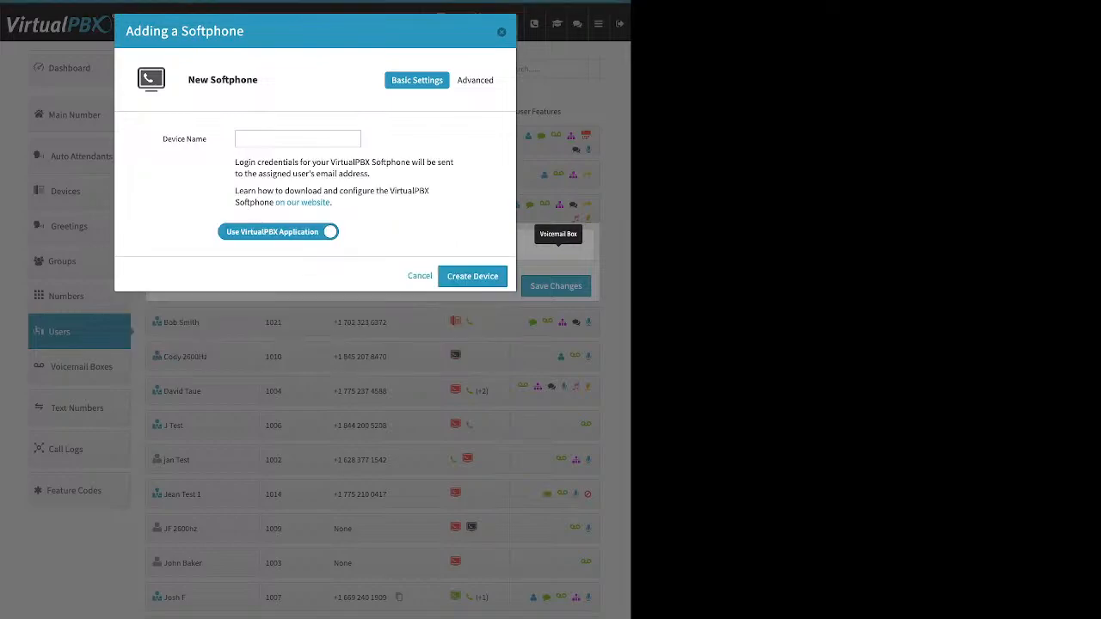
pyautogui.click(297, 139)
pyautogui.press('Escape')
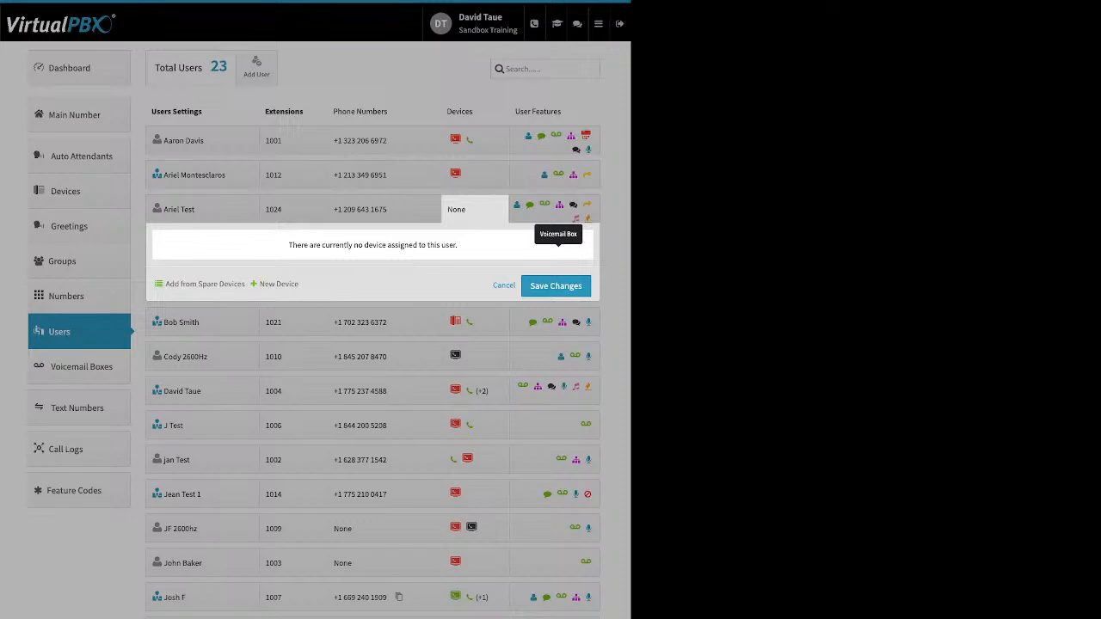
# Step: Open a new Web Phone device form for extension 1024, point out the Device Name field, and cancel without creating it
pyautogui.click(279, 284)
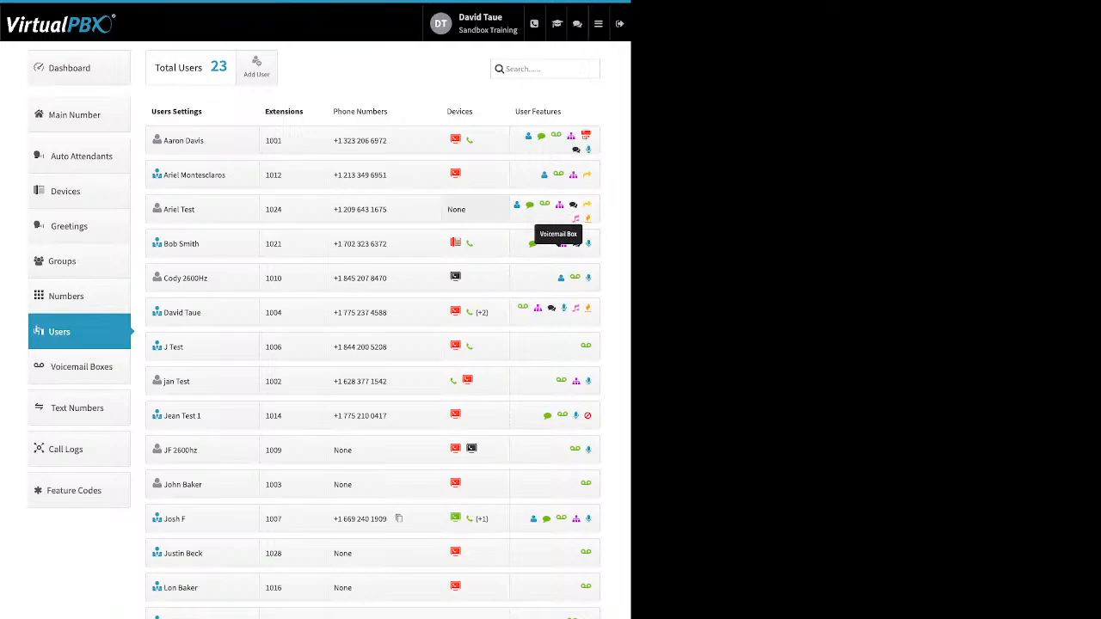
pyautogui.click(473, 209)
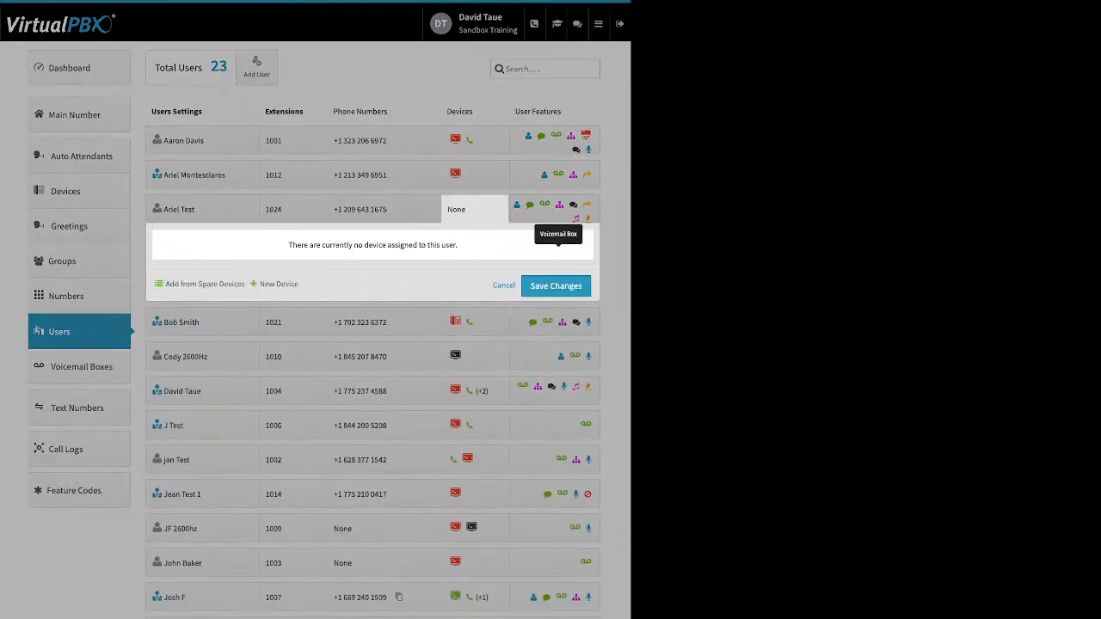
pyautogui.click(278, 284)
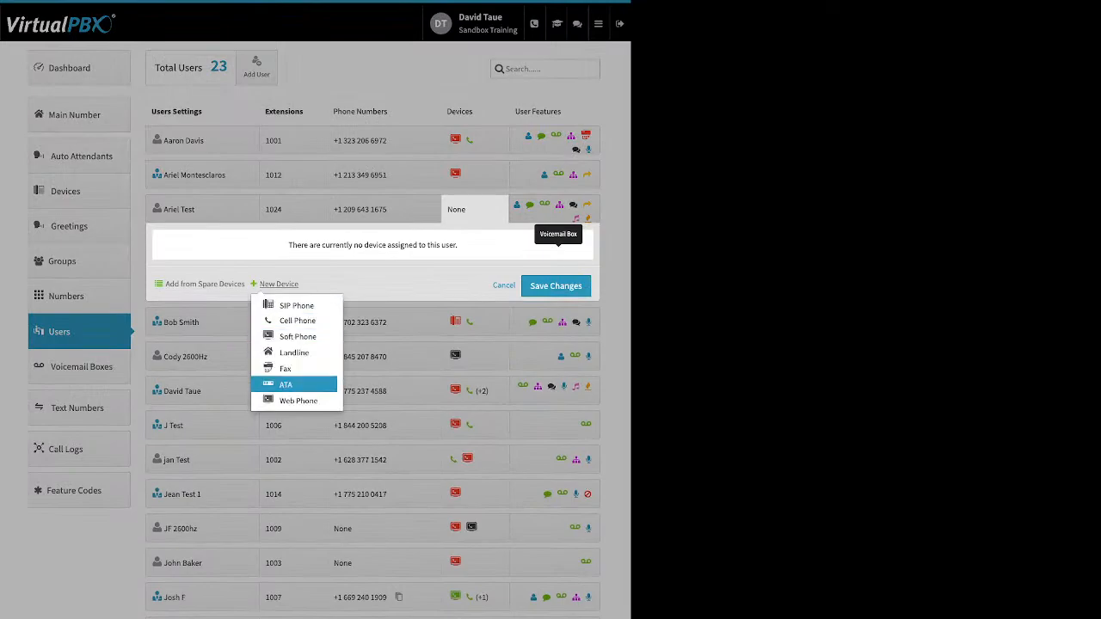
pyautogui.click(297, 400)
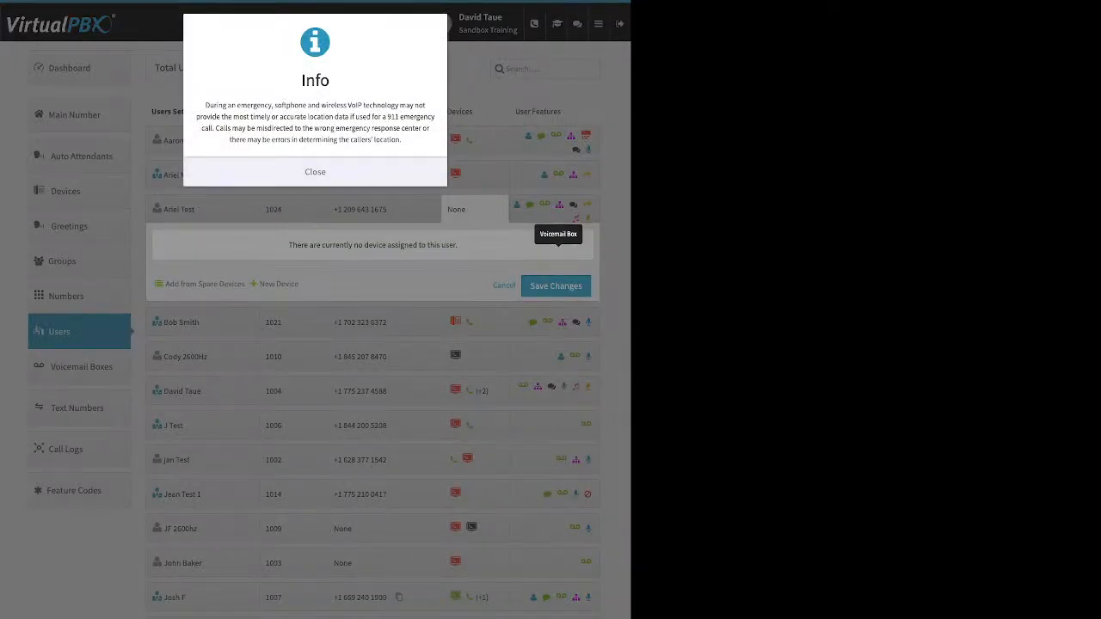
pyautogui.click(315, 172)
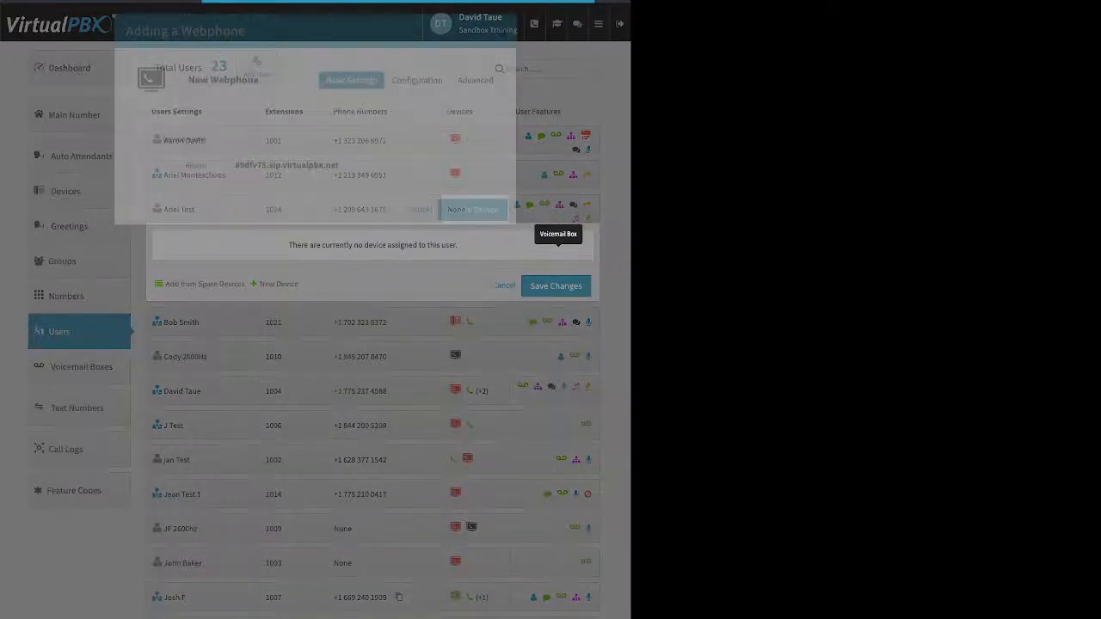
pyautogui.click(298, 140)
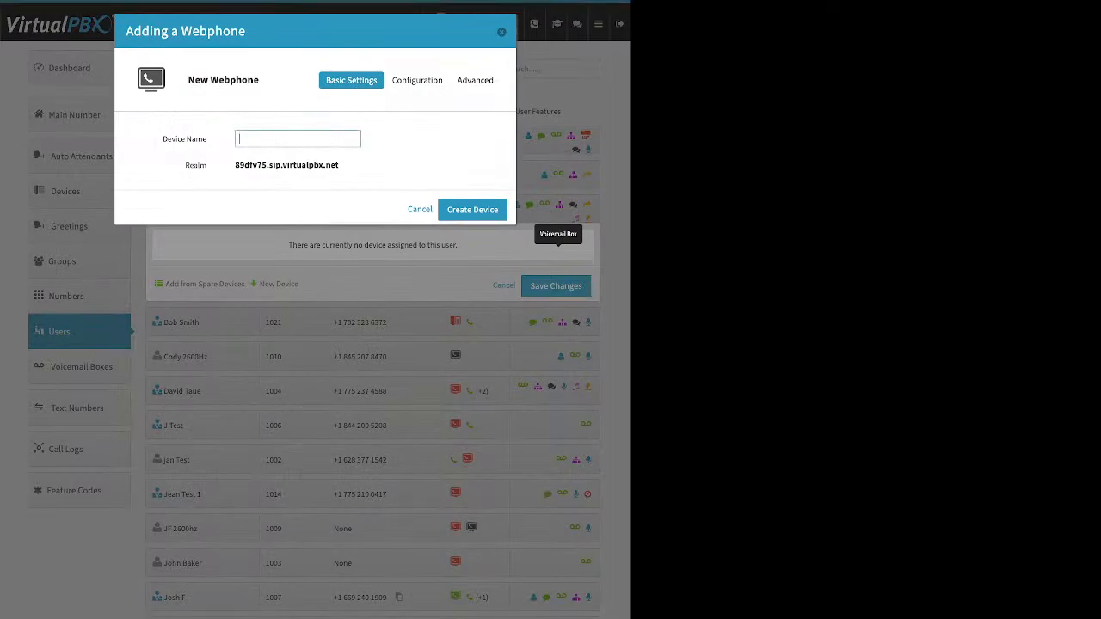
pyautogui.press('Escape')
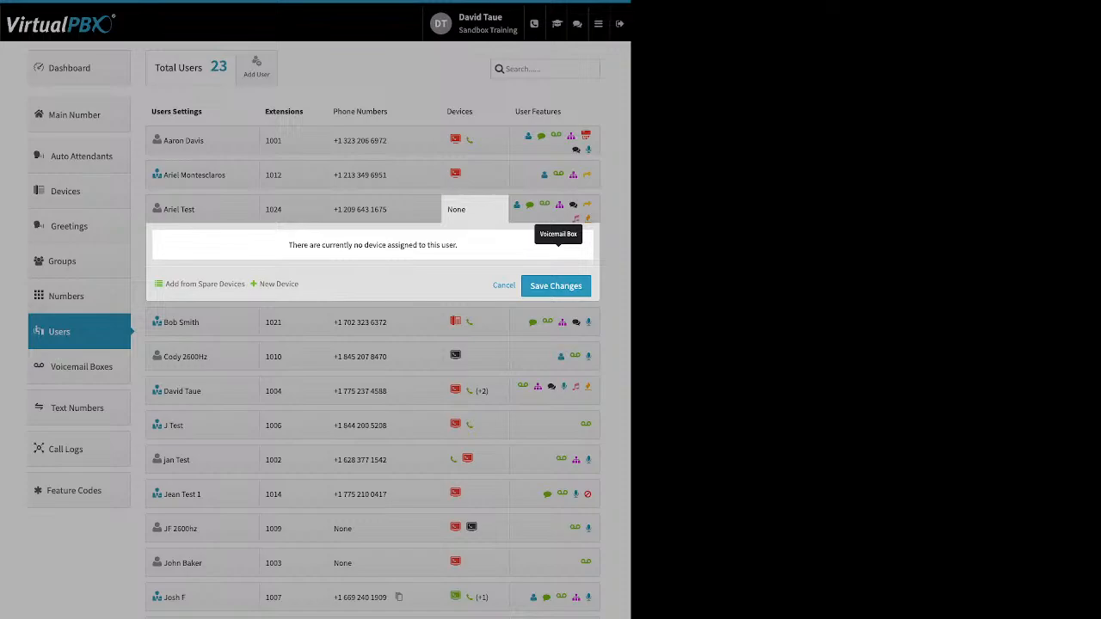
# Step: Inspect the Caller-ID Number feature of extension 1024, view the selectable caller ID numbers, and close without changes
pyautogui.click(387, 138)
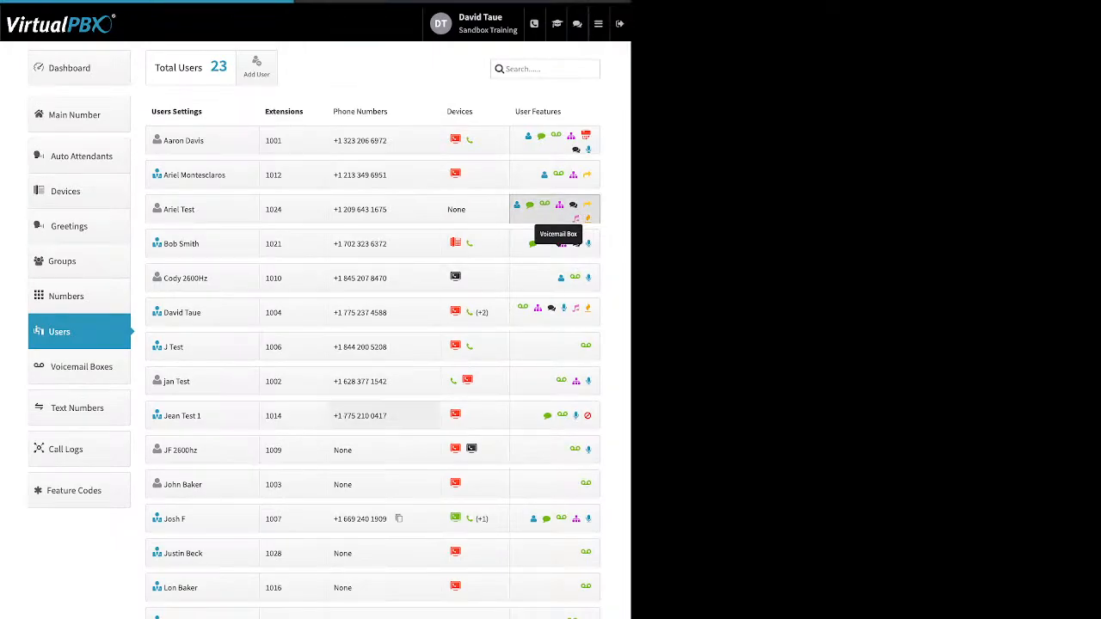
pyautogui.click(560, 215)
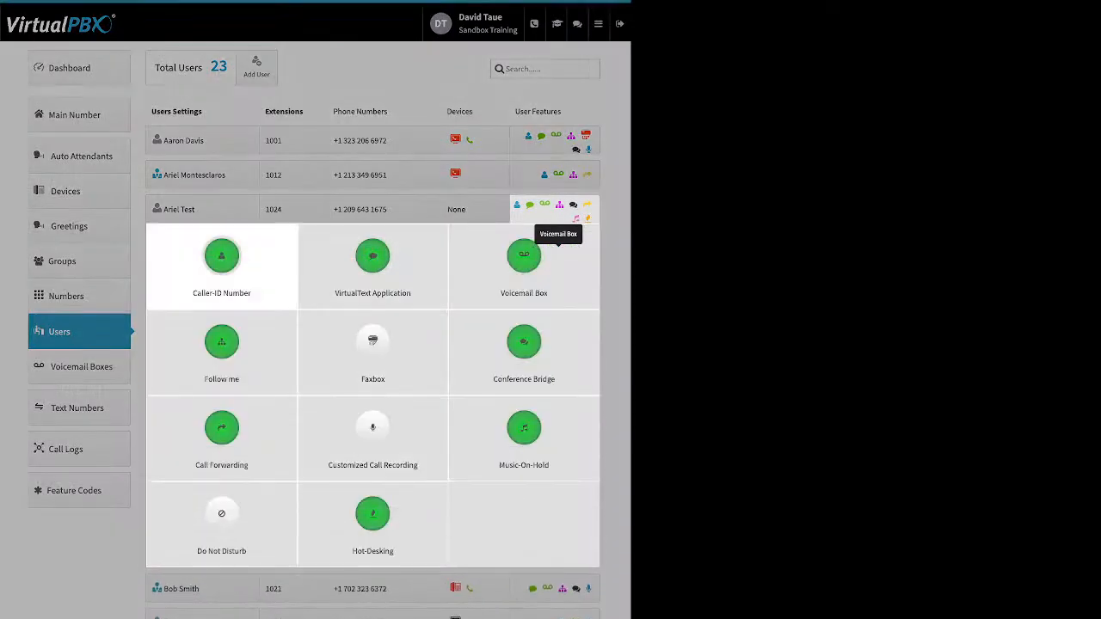
pyautogui.click(222, 257)
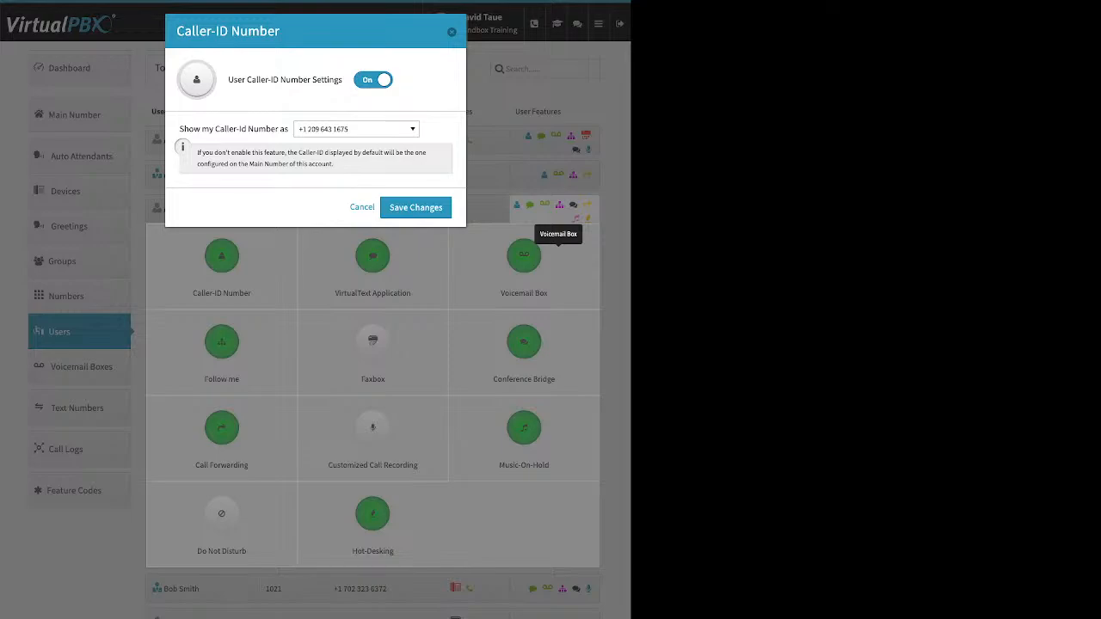
pyautogui.moveTo(251, 79); pyautogui.dragTo(337, 79)
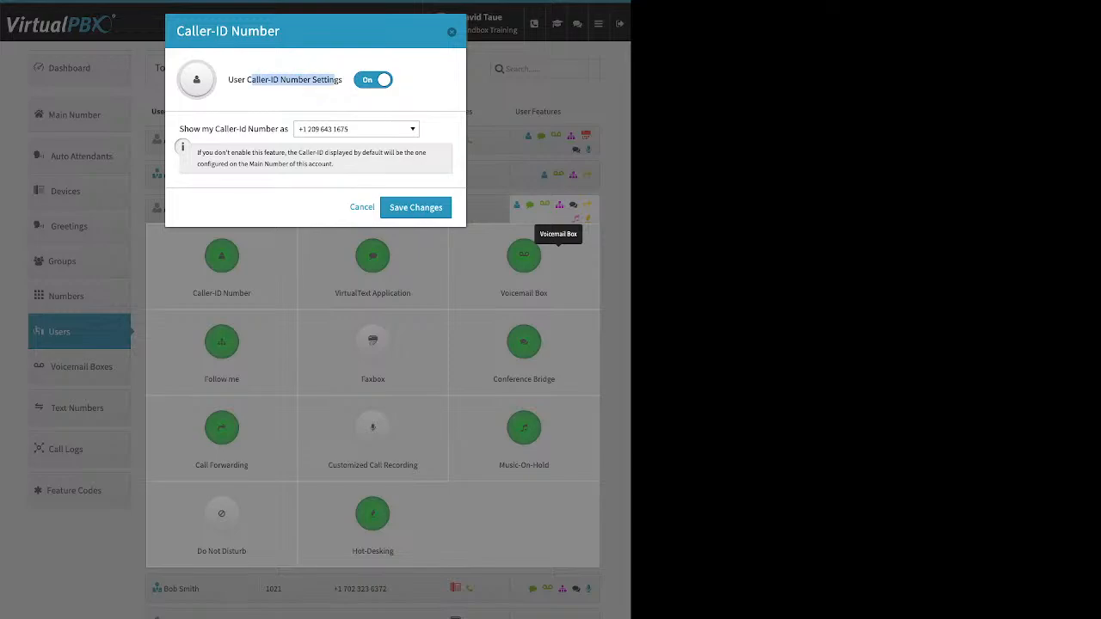
pyautogui.click(356, 129)
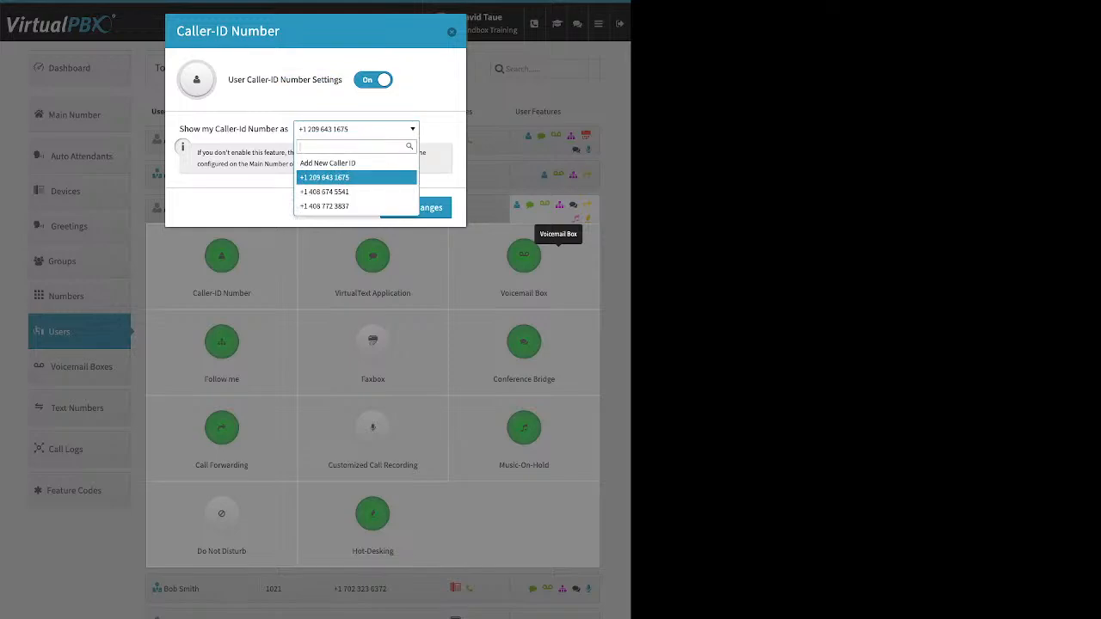
pyautogui.click(356, 129)
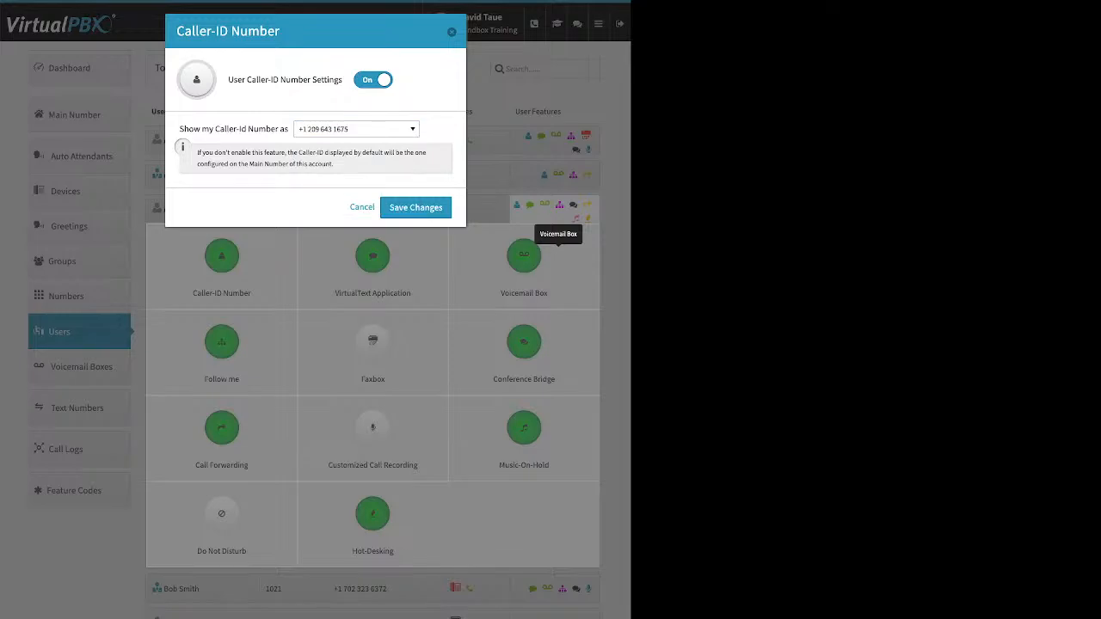
pyautogui.press('Escape')
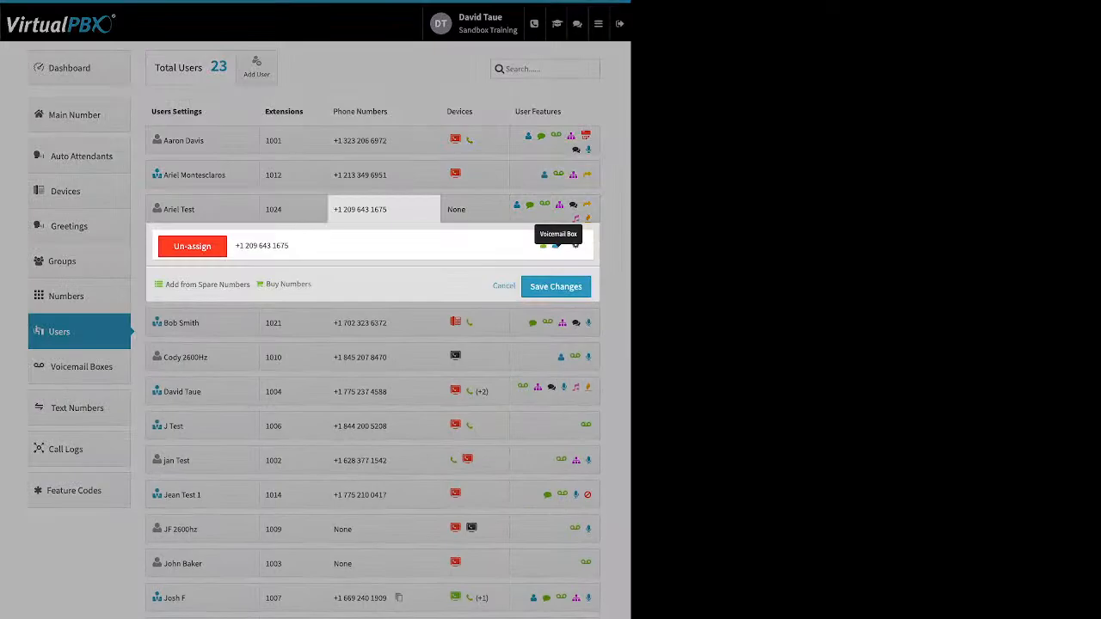
# Step: Review the VirtualText Application settings in the user features of extension 1024 and close them without changes
pyautogui.click(384, 209)
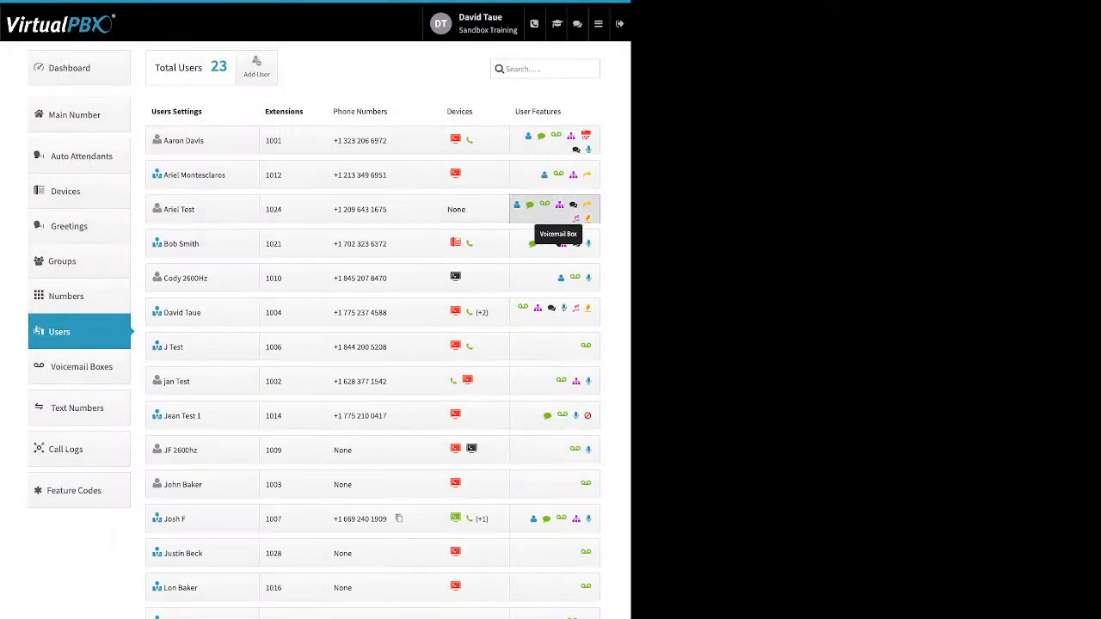
pyautogui.click(558, 211)
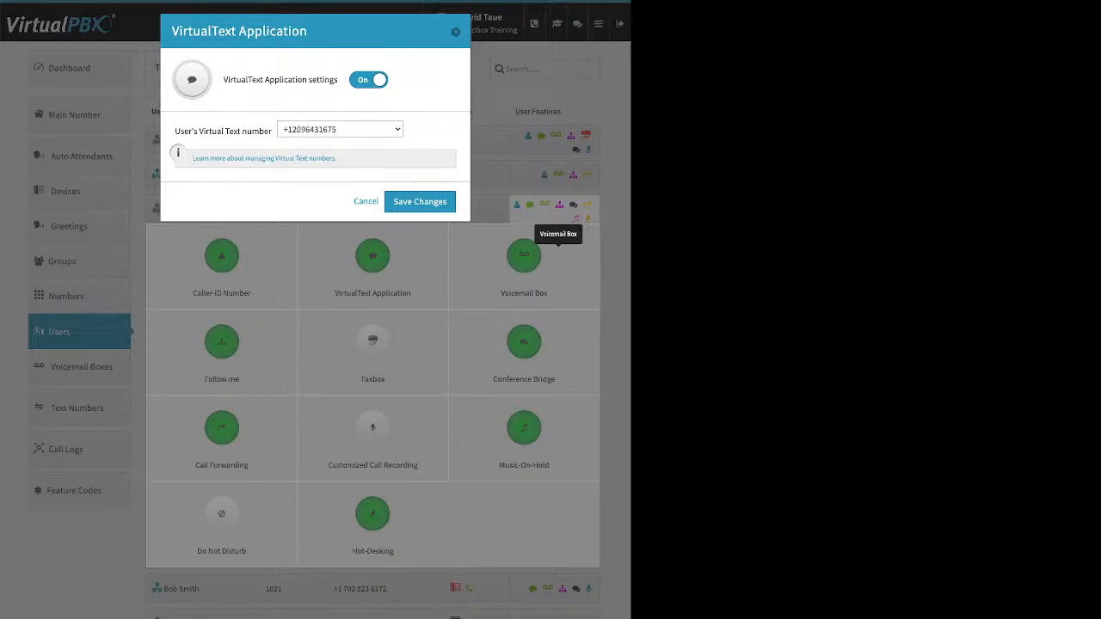
pyautogui.click(456, 32)
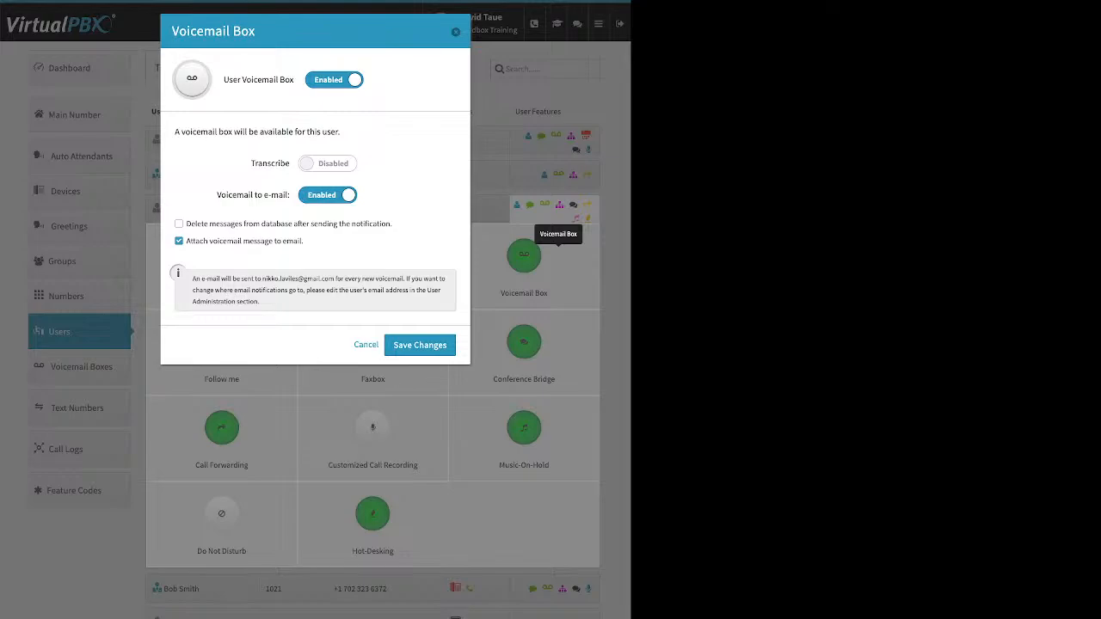
# Step: Point out the Voicemail to e-mail setting in the Voicemail Box feature of extension 1024
pyautogui.moveTo(217, 194); pyautogui.dragTo(290, 194)
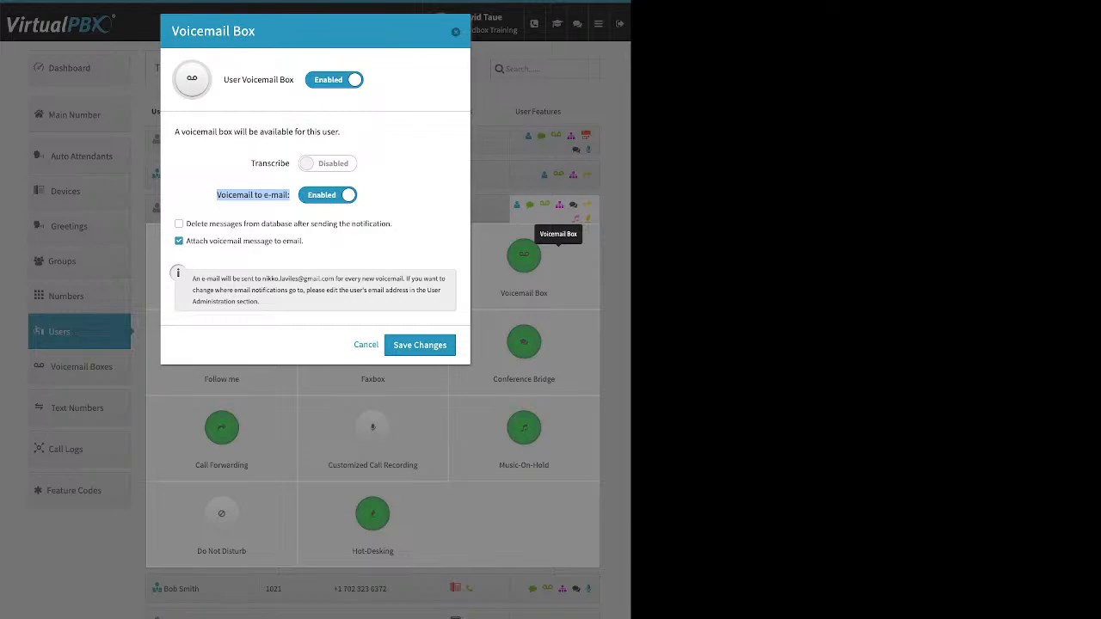
pyautogui.click(253, 195)
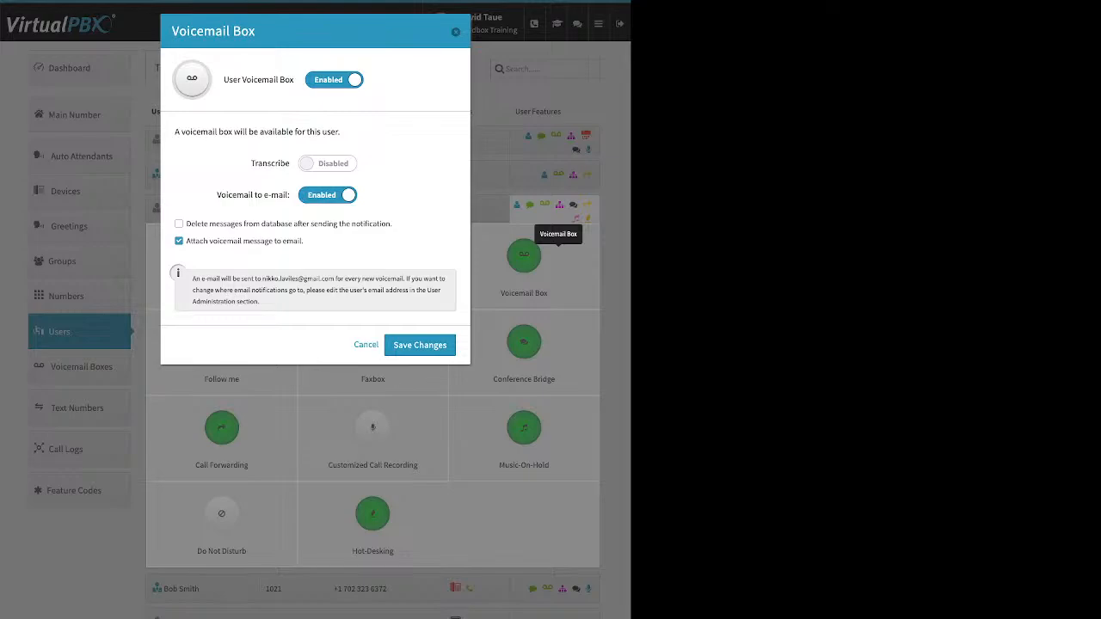
# Step: Demonstrate the option to delete messages from the database after notification for extension 1024, restore it, and close the Voicemail Box settings without saving
pyautogui.moveTo(392, 224); pyautogui.dragTo(190, 224)
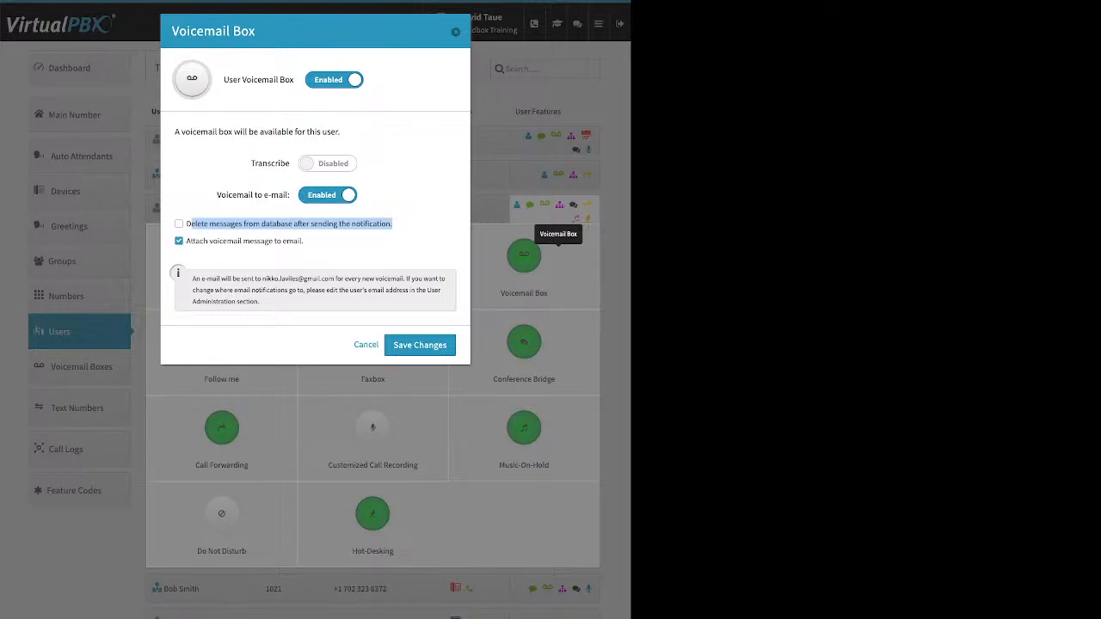
pyautogui.click(179, 224)
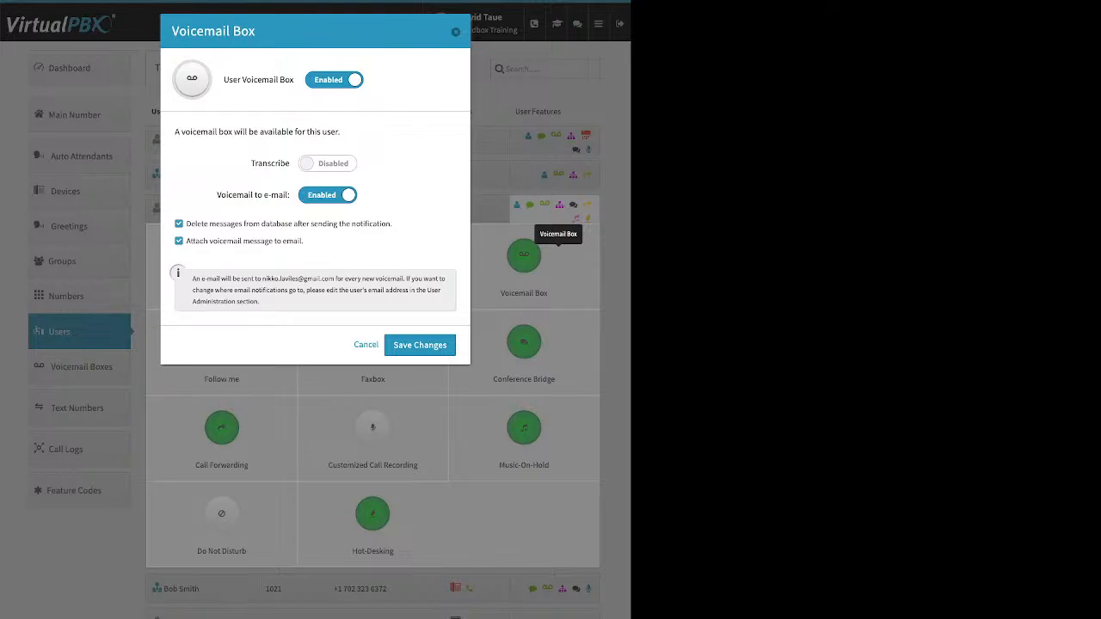
pyautogui.click(179, 224)
pyautogui.click(456, 32)
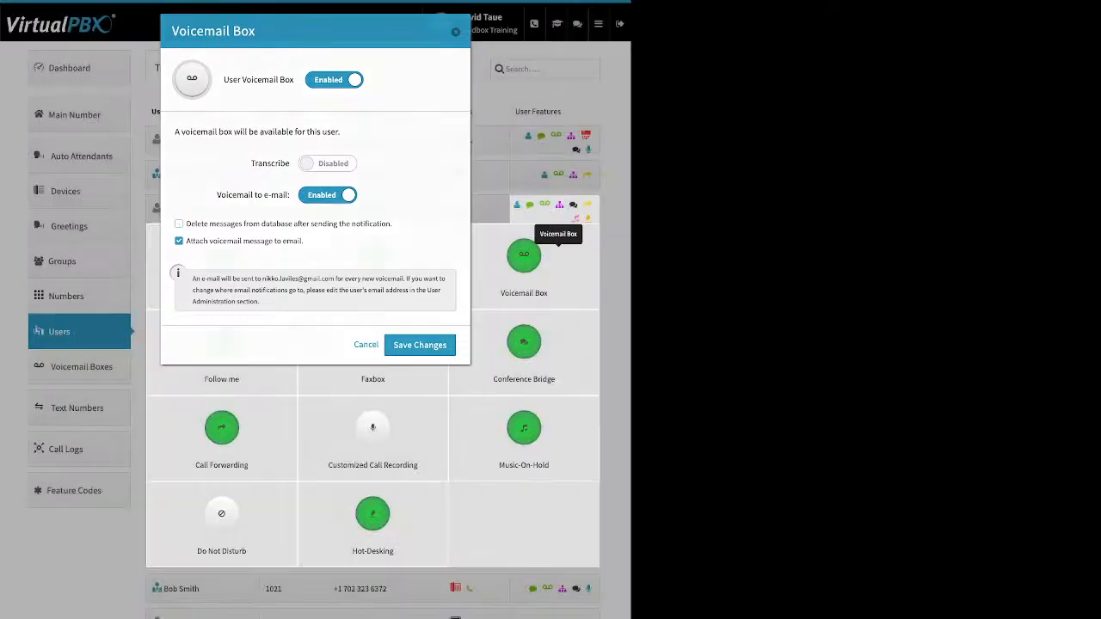
# Step: Try to open the Follow me settings of extension 1024 and close that user's feature overview
pyautogui.click(222, 343)
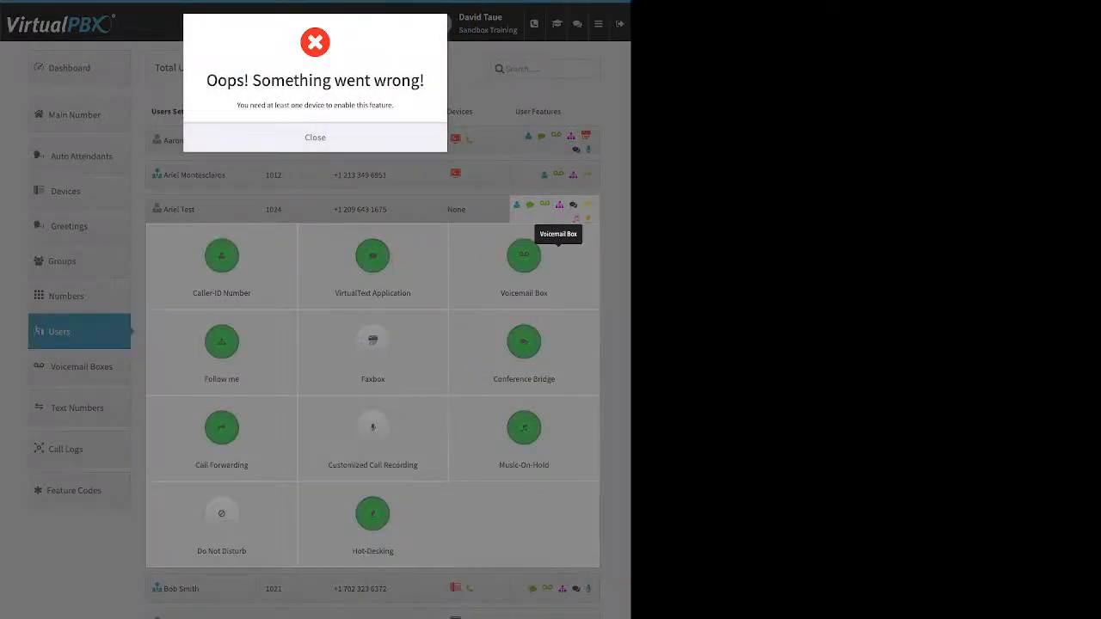
pyautogui.click(315, 138)
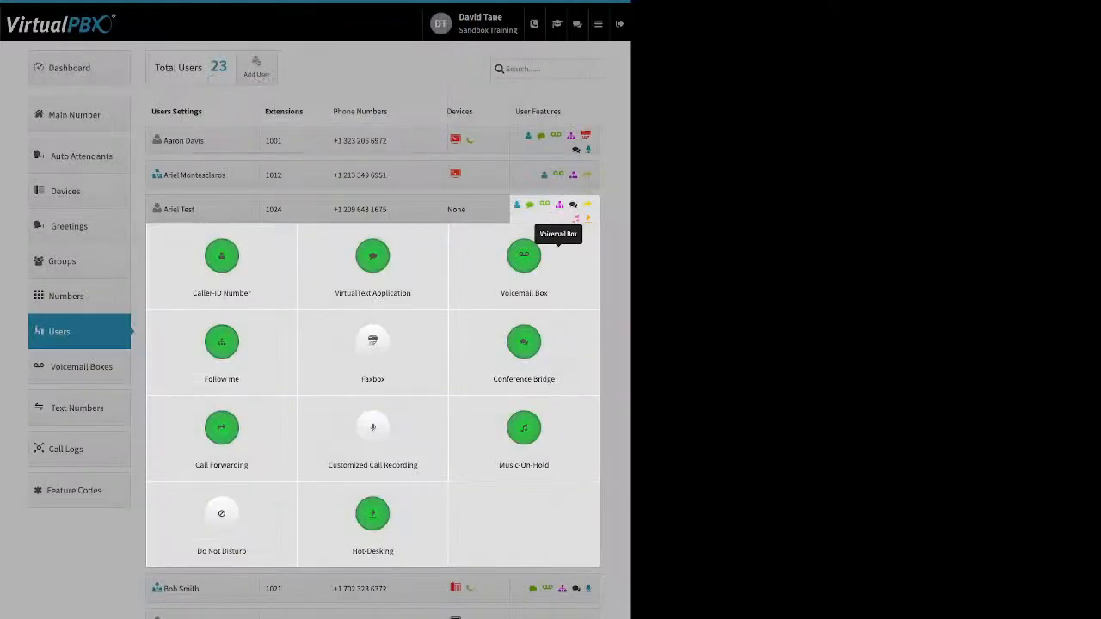
pyautogui.click(529, 136)
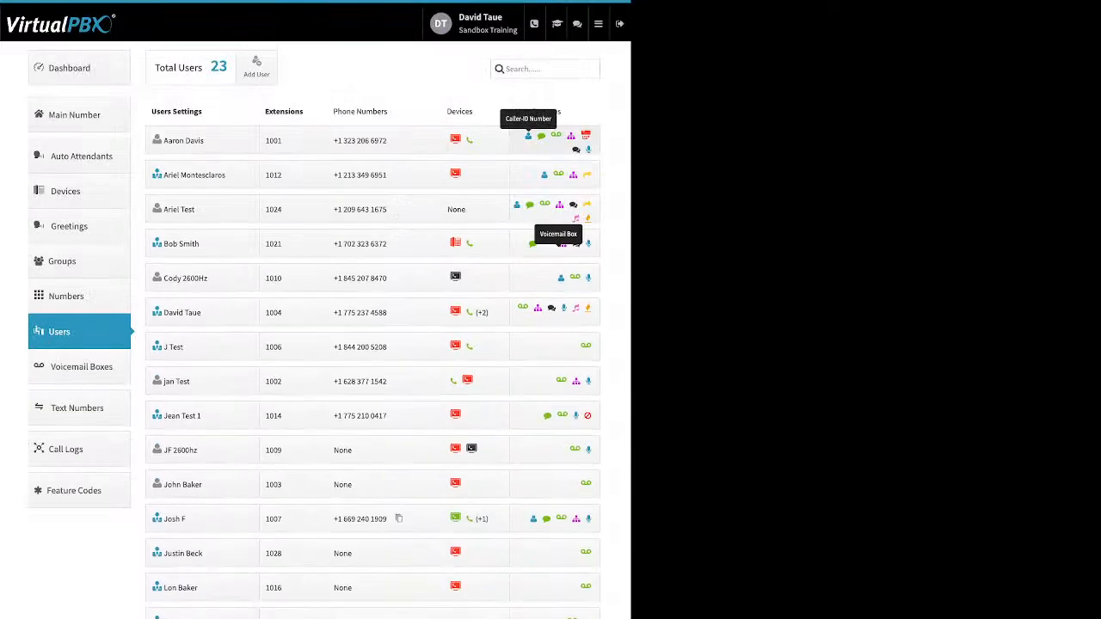
# Step: Disable the Follow me feature of extension 1004 and save the change
pyautogui.click(540, 314)
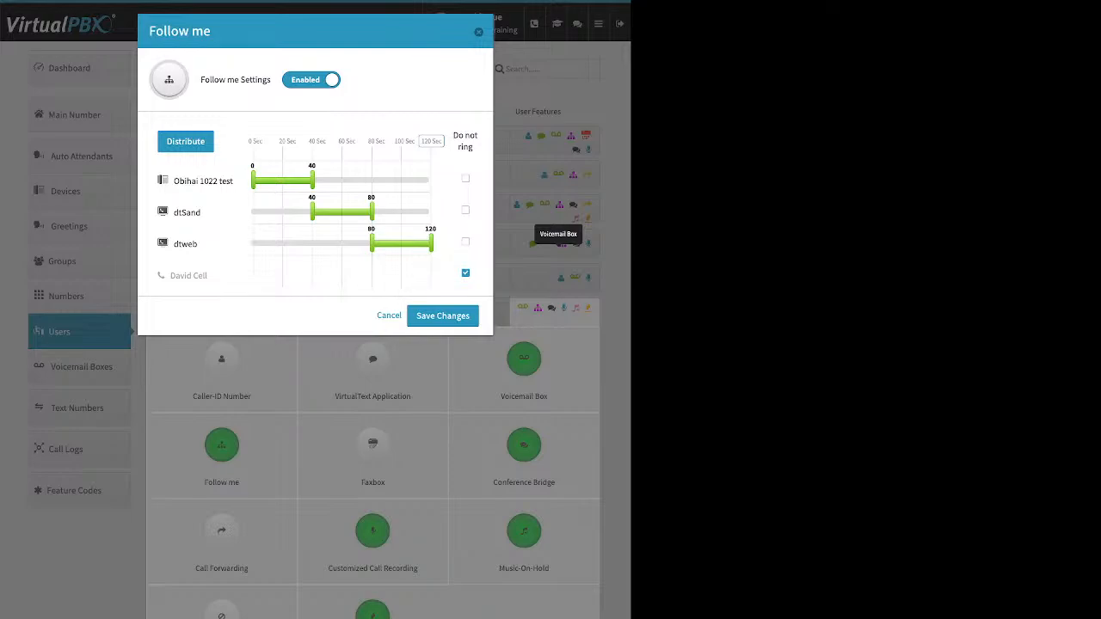
pyautogui.click(312, 80)
pyautogui.click(443, 132)
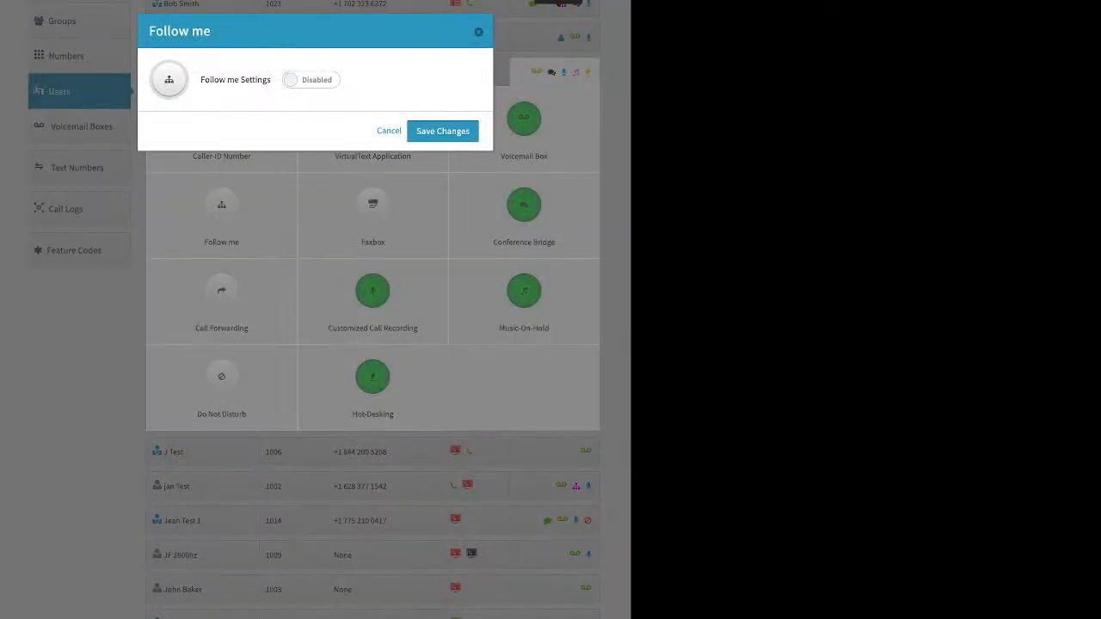
# Step: Enable Follow me for extension 1004 and clear Do not ring for all four of its devices
pyautogui.click(311, 80)
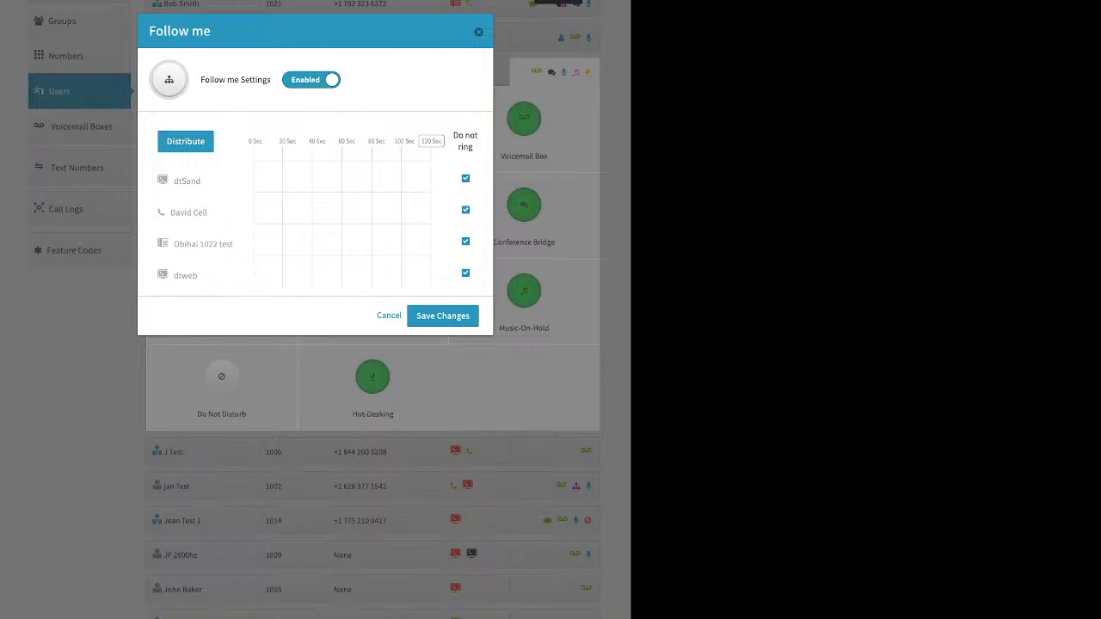
pyautogui.click(465, 178)
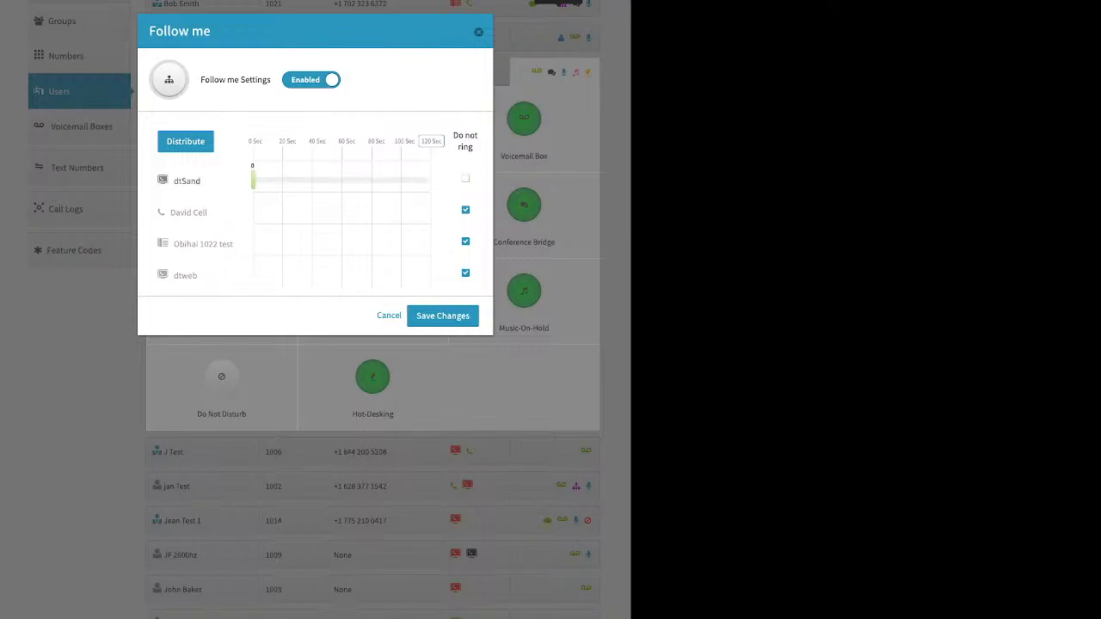
pyautogui.click(465, 210)
pyautogui.click(466, 241)
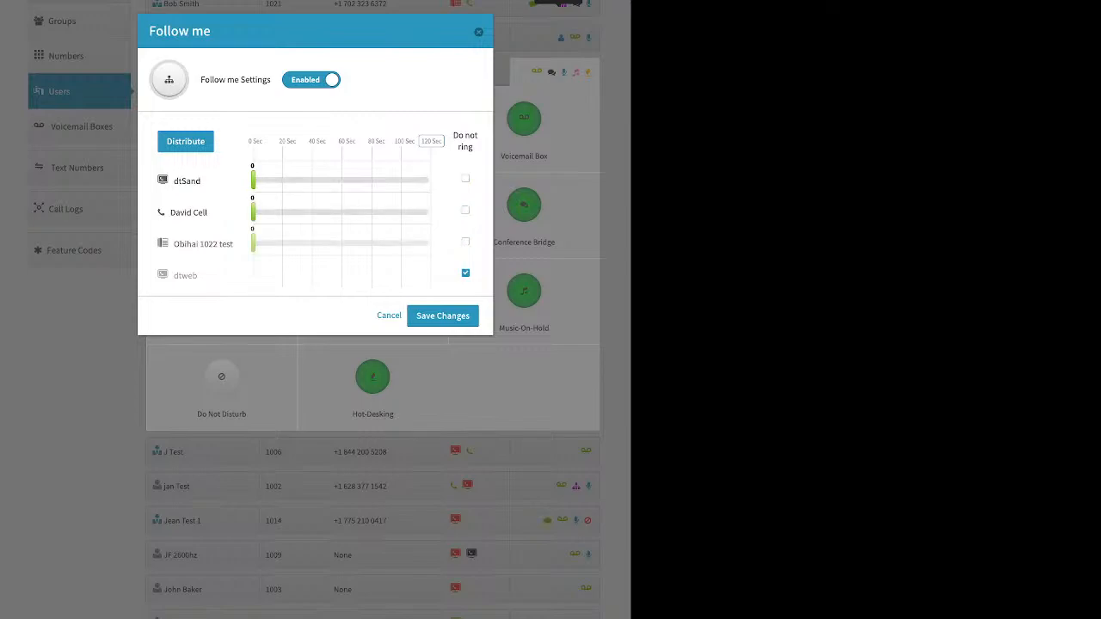
pyautogui.click(465, 272)
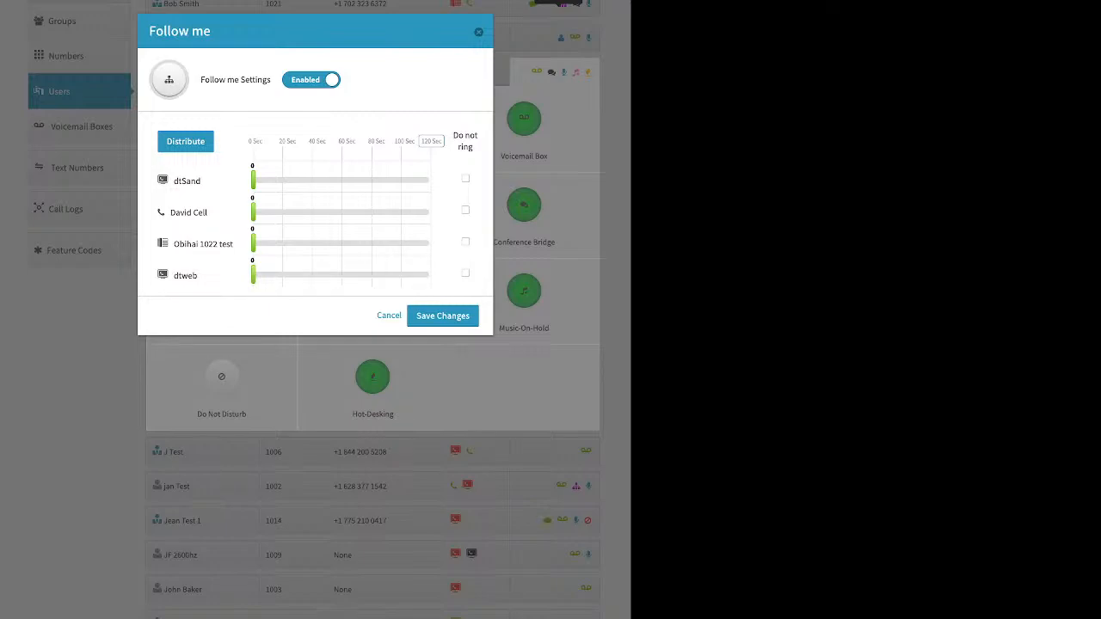
# Step: Set ring periods starting at 0: dtSand to 76, the cell phone to 120, Obihai 1022 test to 37 and dtweb to 43 seconds
pyautogui.moveTo(253, 181); pyautogui.dragTo(366, 180)
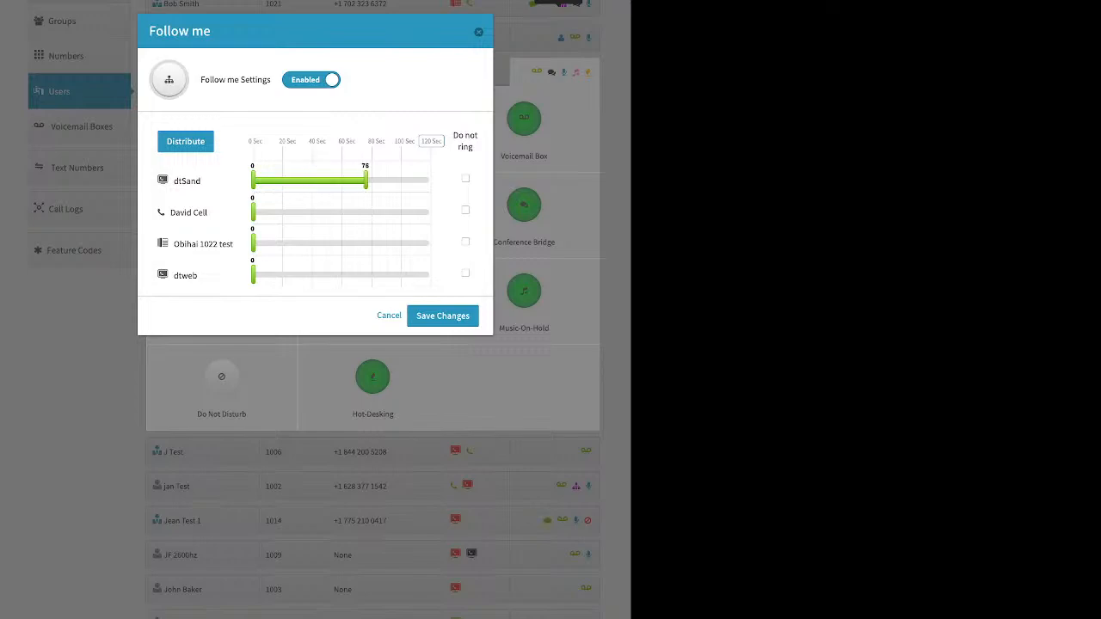
pyautogui.moveTo(252, 212); pyautogui.dragTo(431, 212)
pyautogui.moveTo(253, 244); pyautogui.dragTo(308, 244)
pyautogui.moveTo(253, 275); pyautogui.dragTo(316, 275)
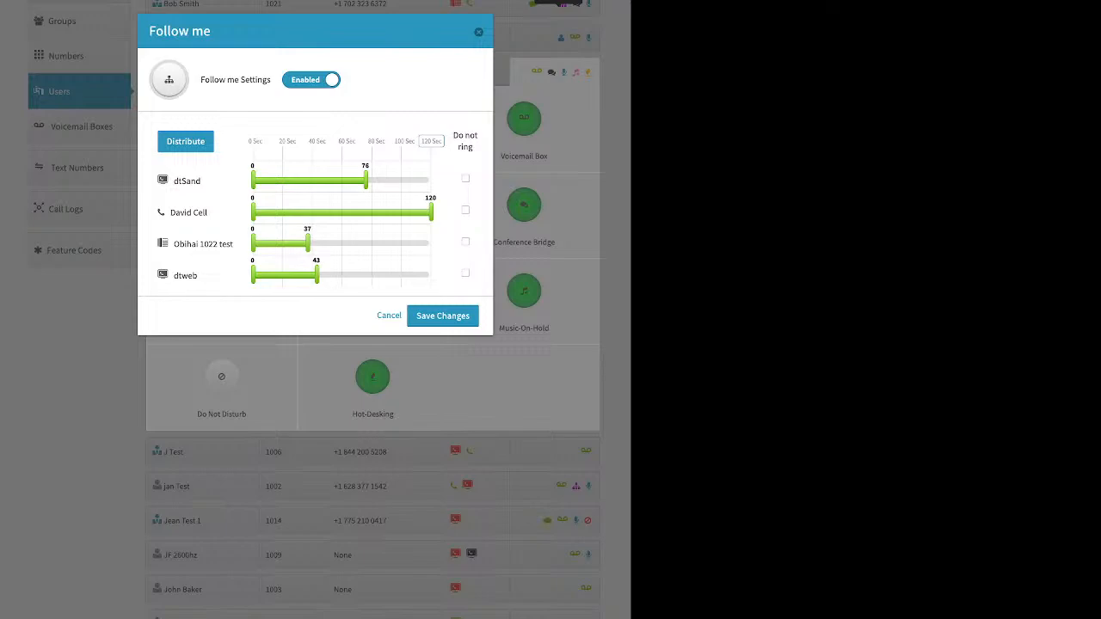
# Step: Set the Follow me timeline to 60 seconds and distribute the ring periods evenly across the four devices
pyautogui.moveTo(253, 141); pyautogui.dragTo(338, 141)
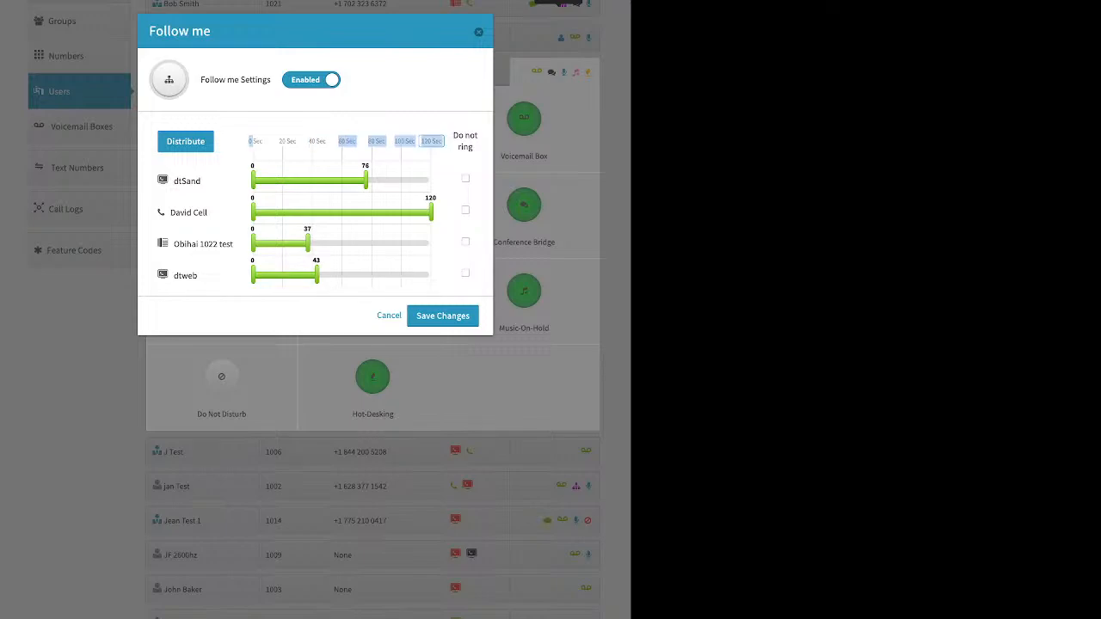
pyautogui.click(432, 141)
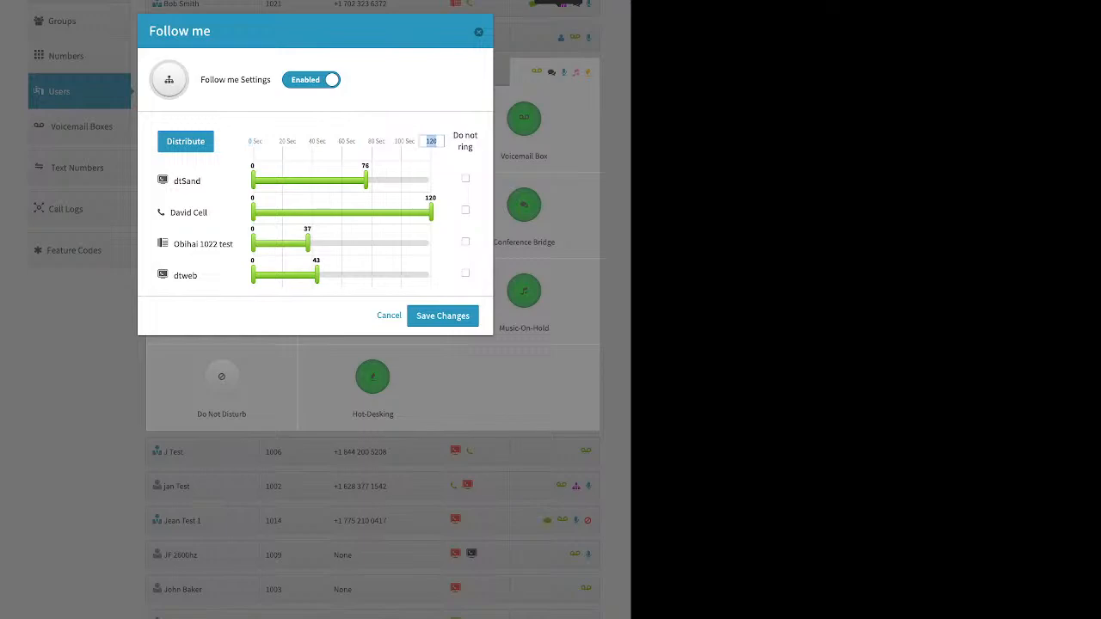
pyautogui.write('60')
pyautogui.press('Return')
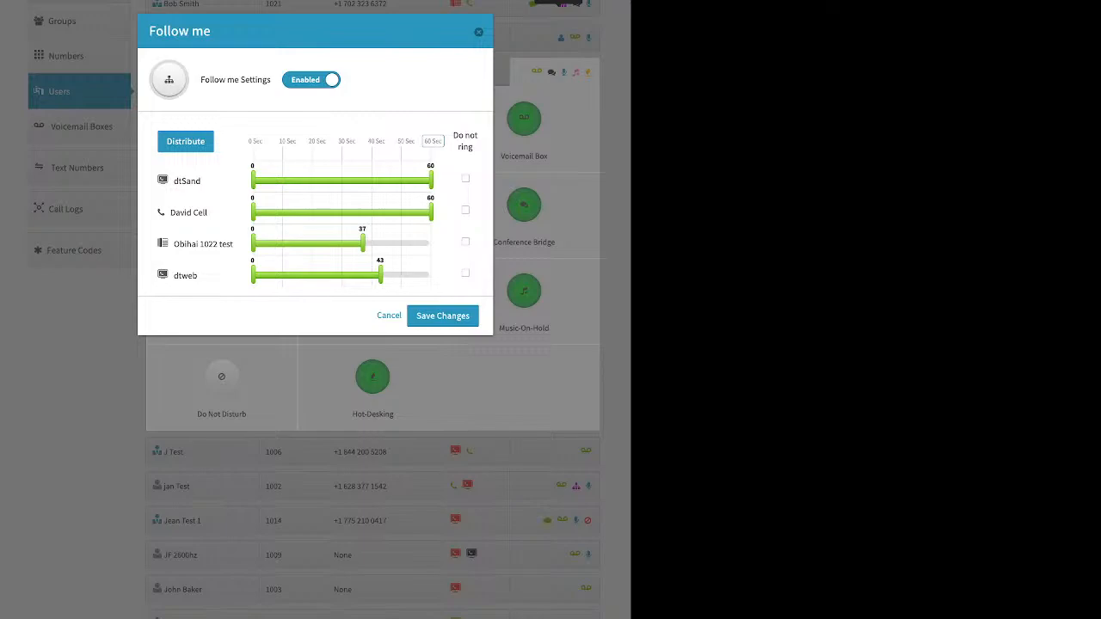
pyautogui.click(184, 141)
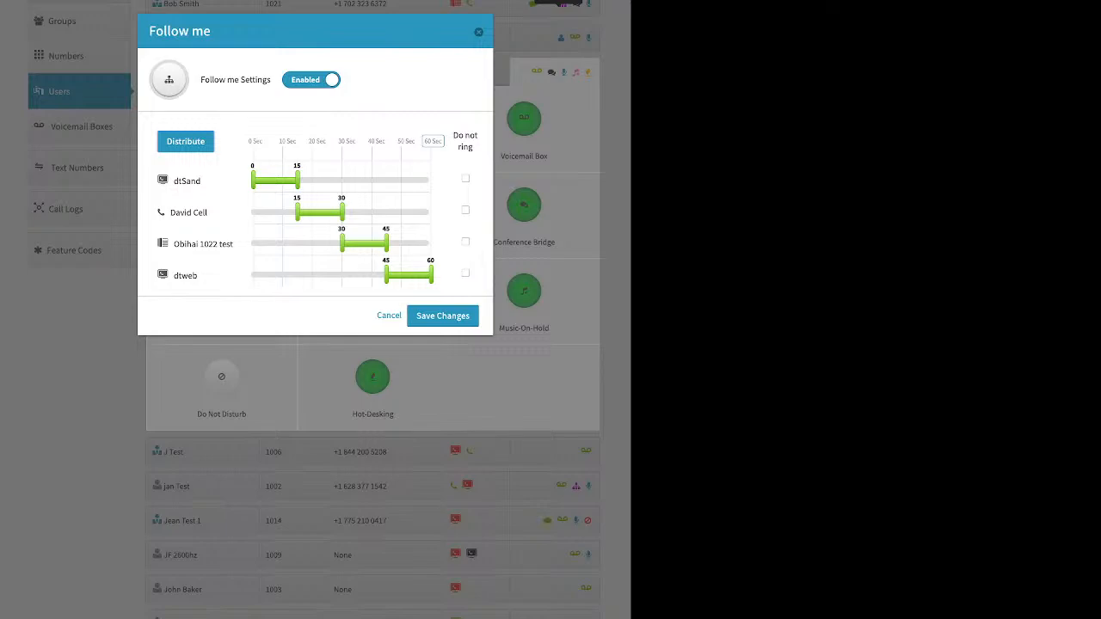
# Step: Reorder the devices to Obihai 1022 test, dtSand, dtweb and the cell phone, redistribute their ring periods evenly, and close the Follow me settings
pyautogui.moveTo(203, 244); pyautogui.dragTo(221, 170)
pyautogui.moveTo(189, 244); pyautogui.dragTo(241, 280)
pyautogui.click(185, 141)
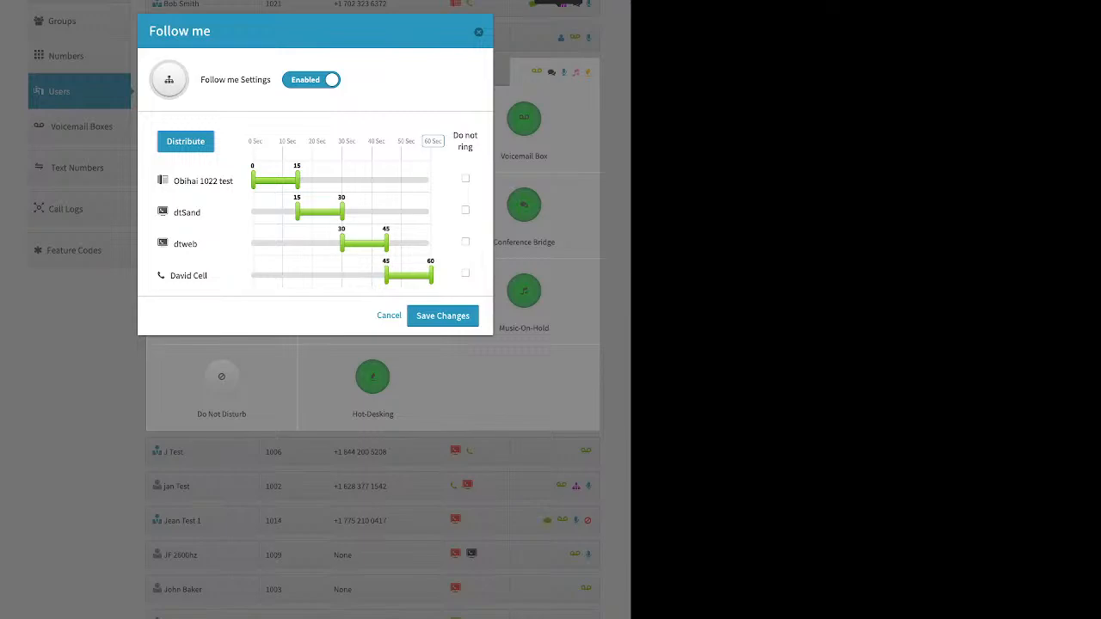
pyautogui.click(442, 315)
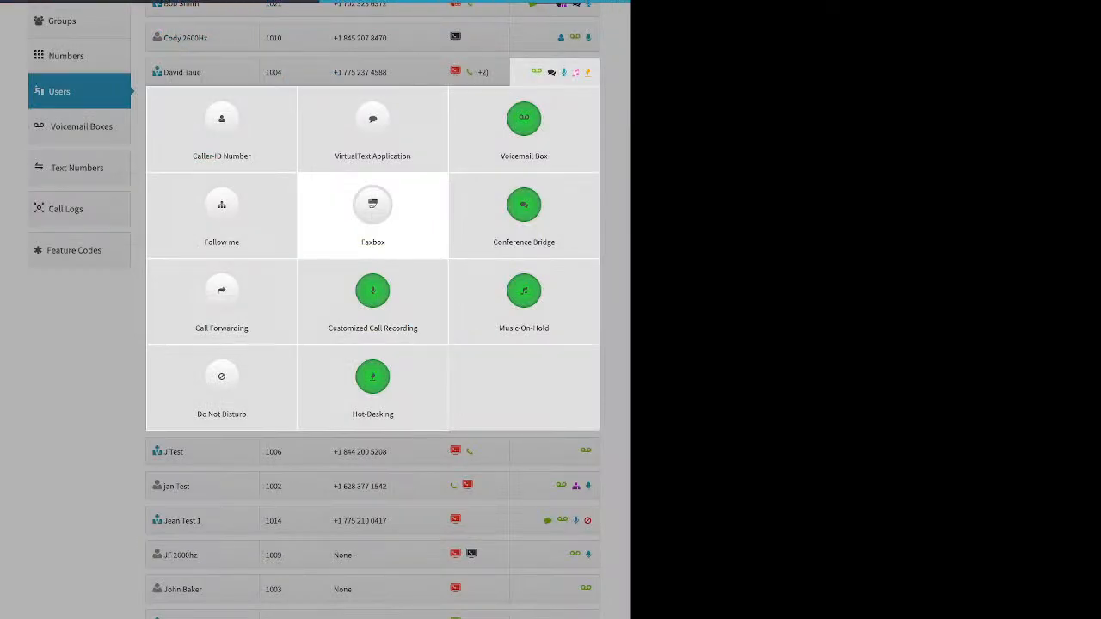
# Step: Preview the Faxbox feature of extension 1004 as enabled, inspect the number choices and Assign a New Extension, and leave without saving
pyautogui.click(372, 211)
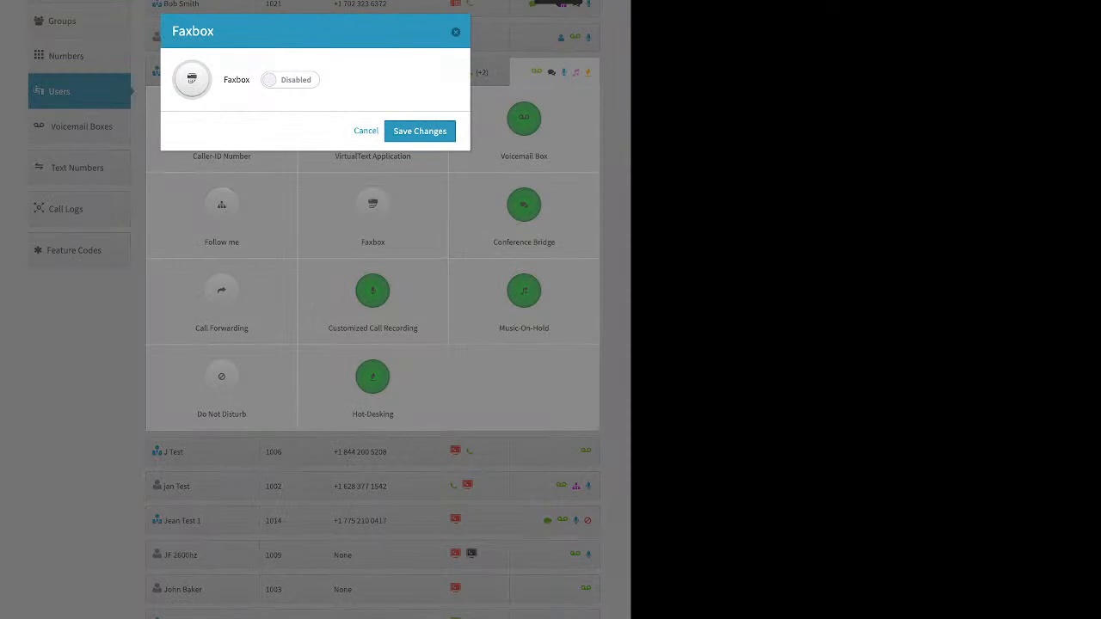
pyautogui.click(290, 80)
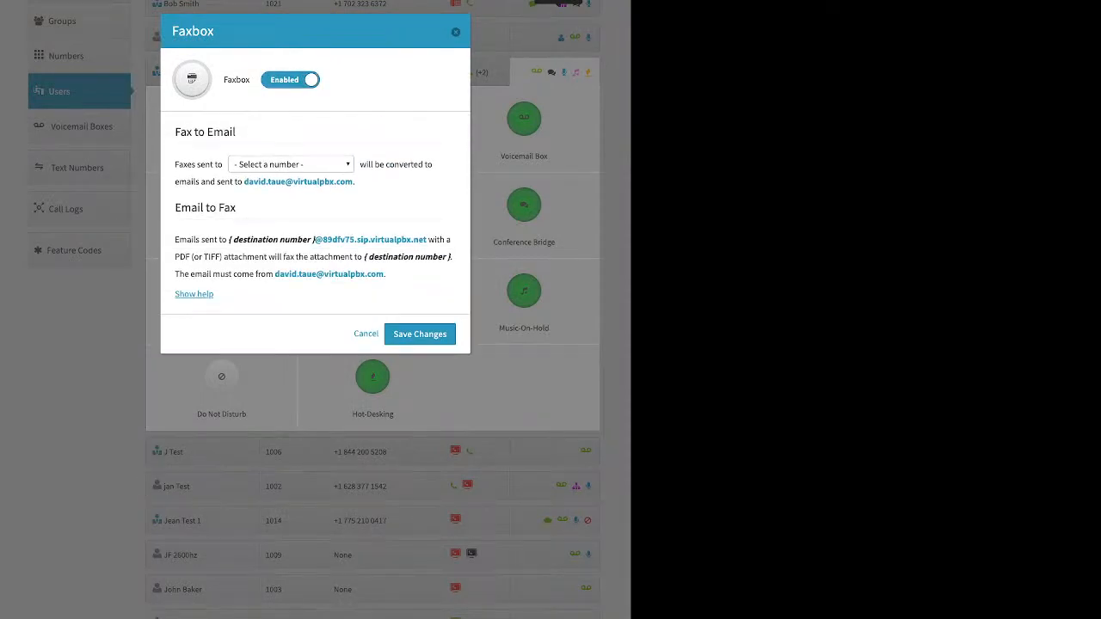
pyautogui.click(291, 165)
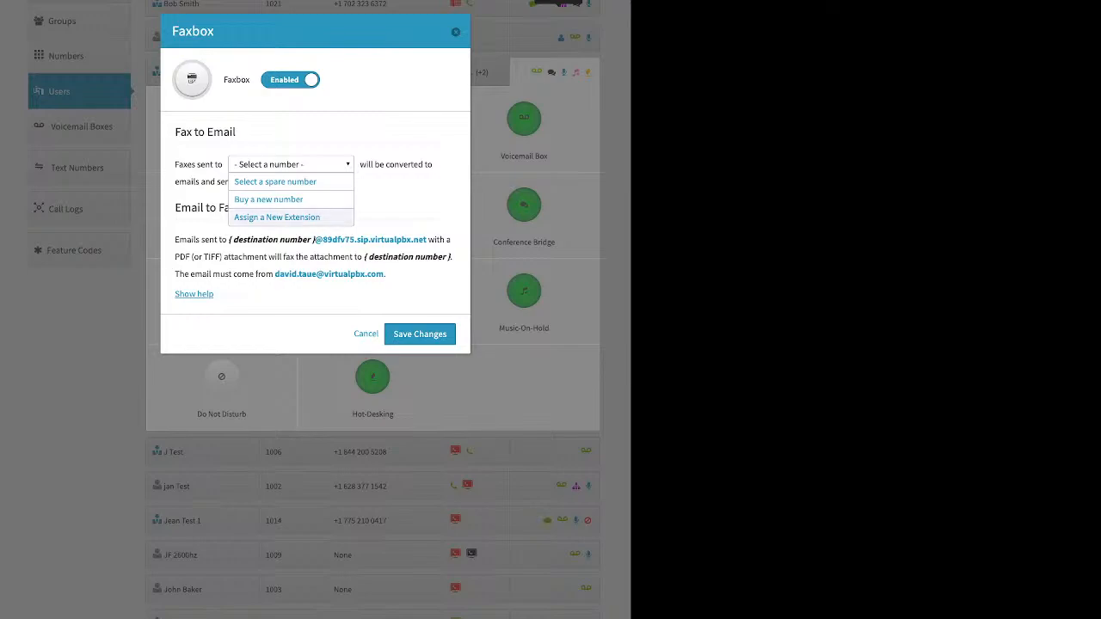
pyautogui.click(277, 218)
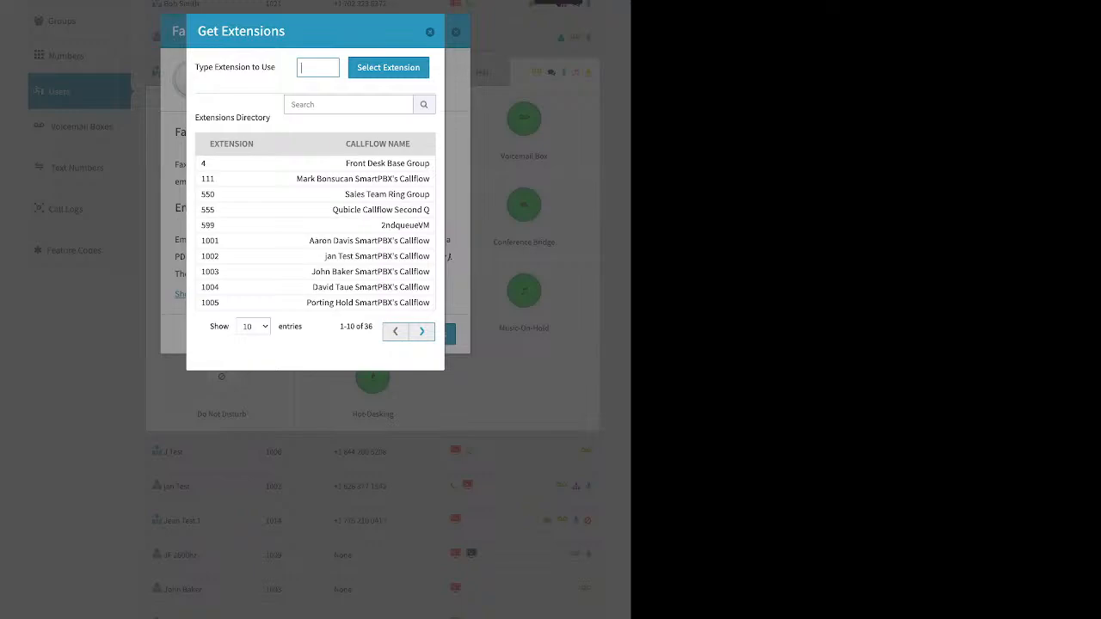
pyautogui.press('Escape')
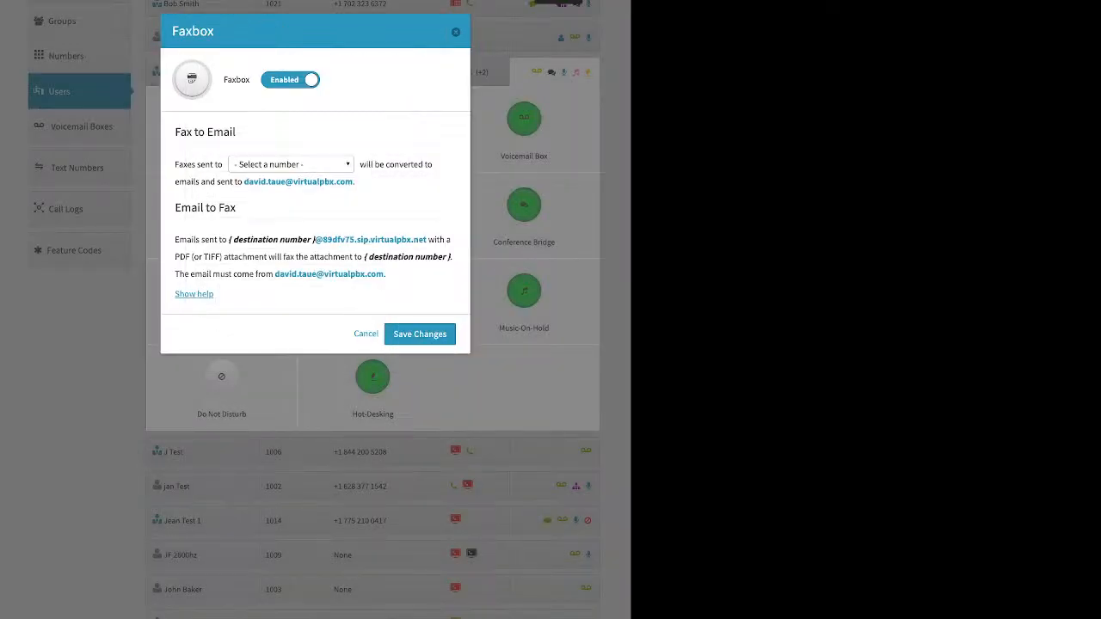
pyautogui.press('Escape')
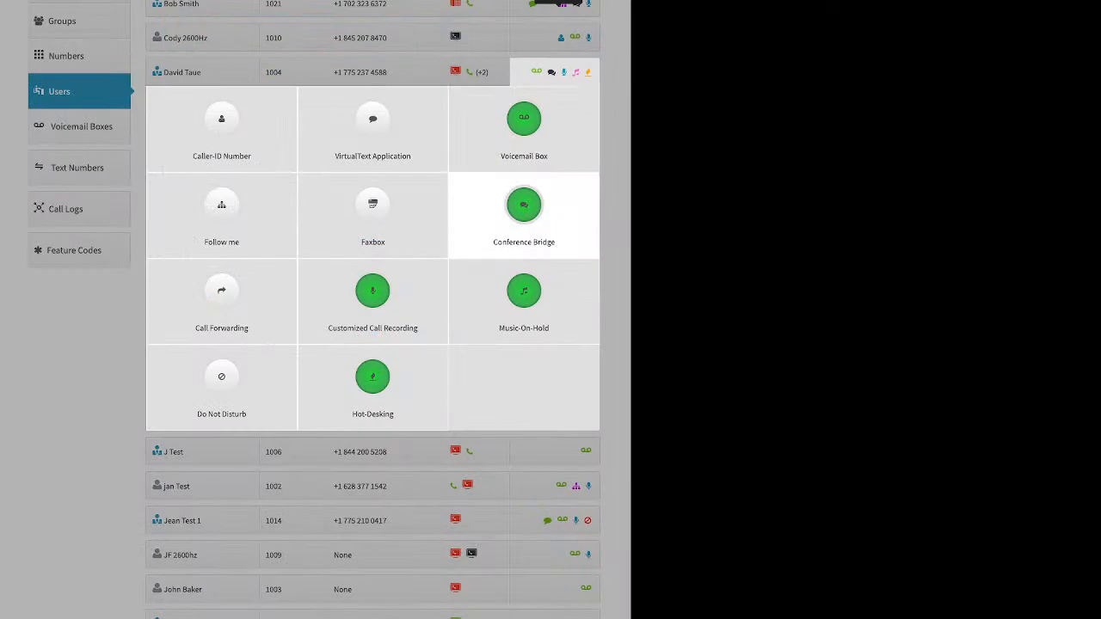
# Step: Review the Conference Bridge settings of extension 1004, including the room PIN field and video conferencing option, and close them without changes
pyautogui.click(524, 211)
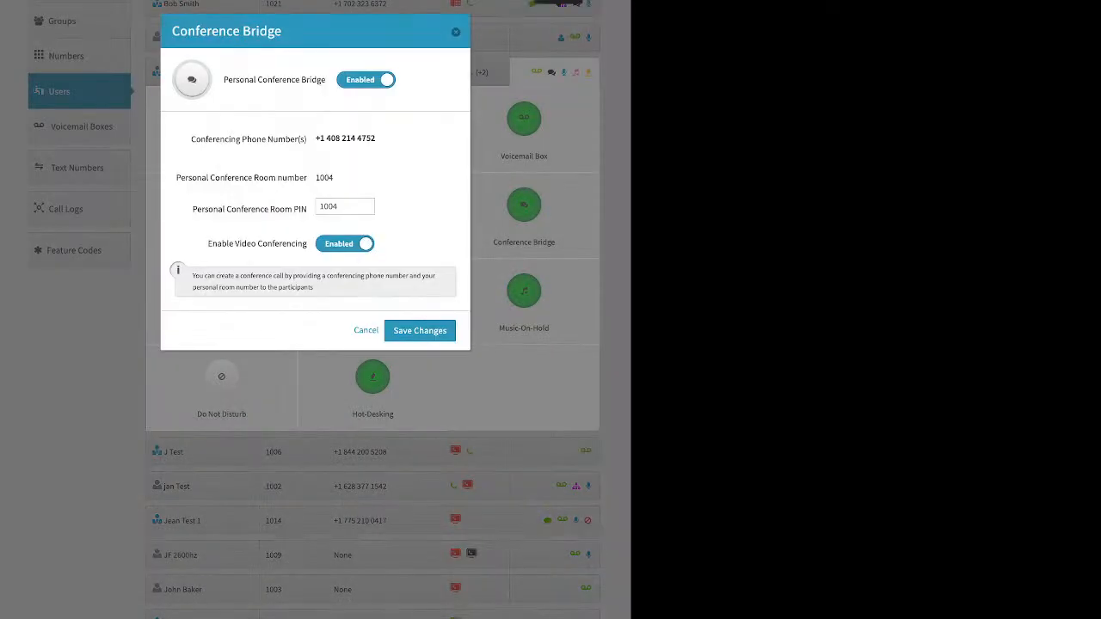
pyautogui.moveTo(223, 79); pyautogui.dragTo(325, 79)
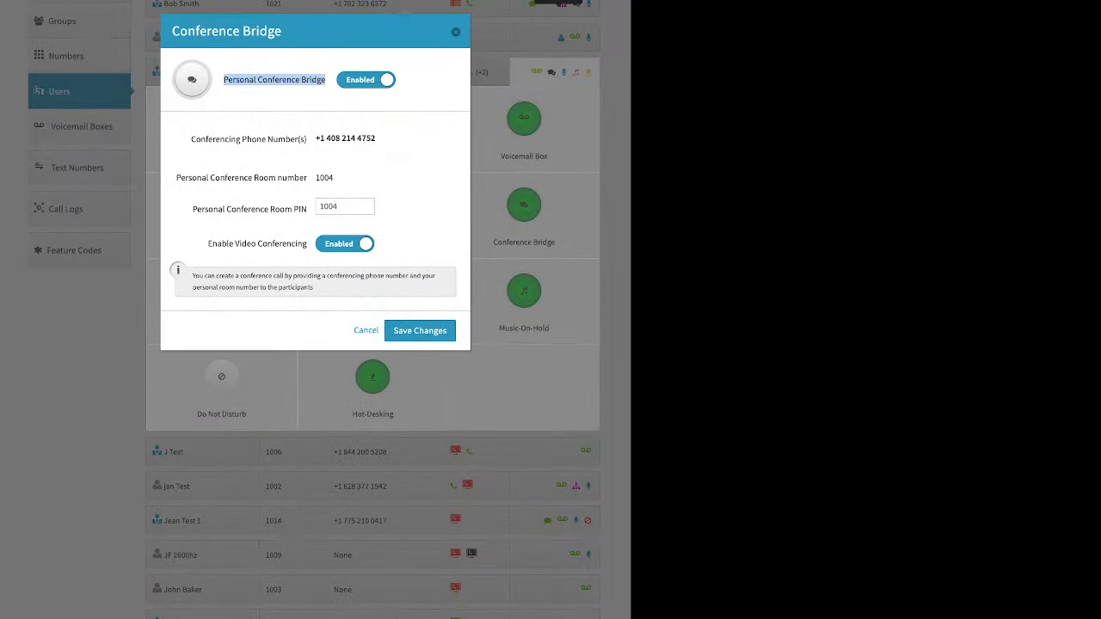
pyautogui.moveTo(192, 210); pyautogui.dragTo(306, 209)
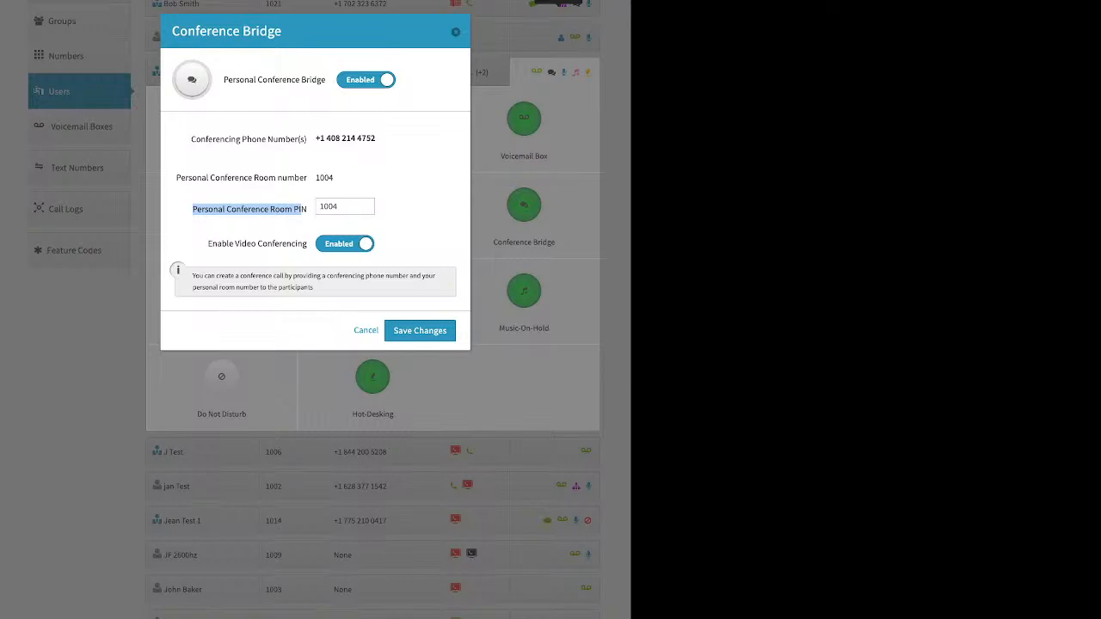
pyautogui.click(301, 209)
pyautogui.moveTo(208, 243); pyautogui.dragTo(306, 243)
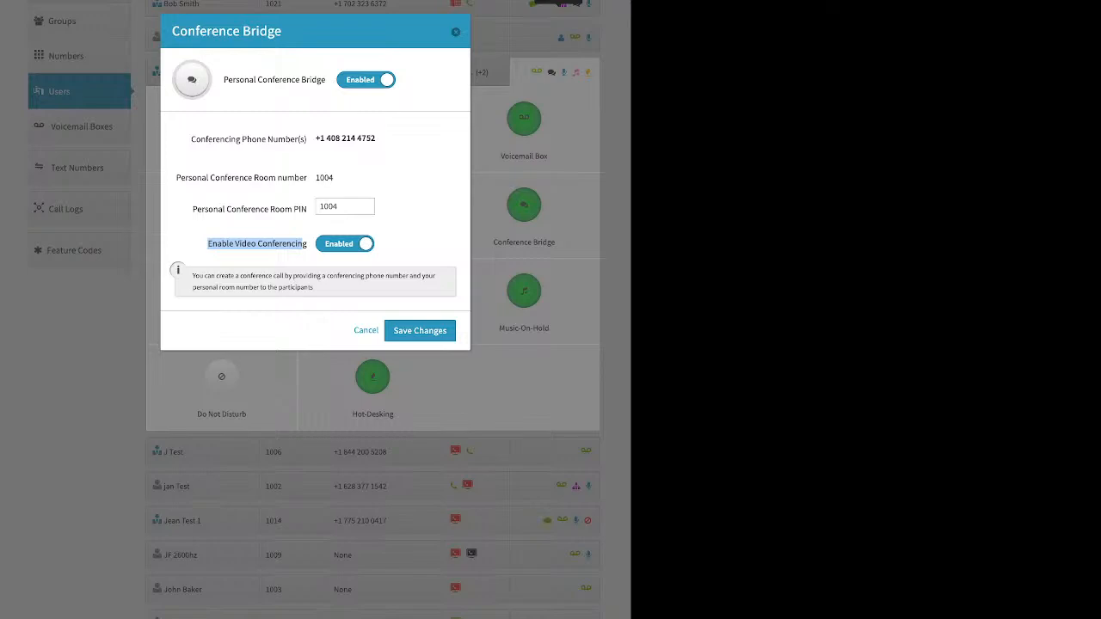
pyautogui.click(456, 32)
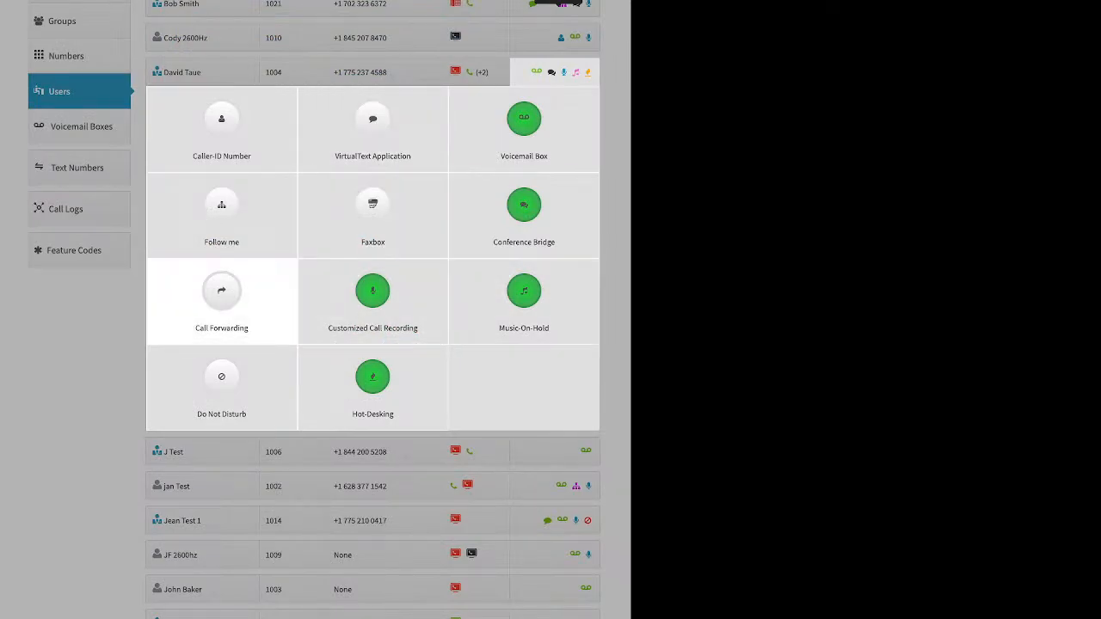
# Step: Preview Failover Mode in the Call Forwarding settings of extension 1004, point out the forwarding number field, and close without saving
pyautogui.click(221, 297)
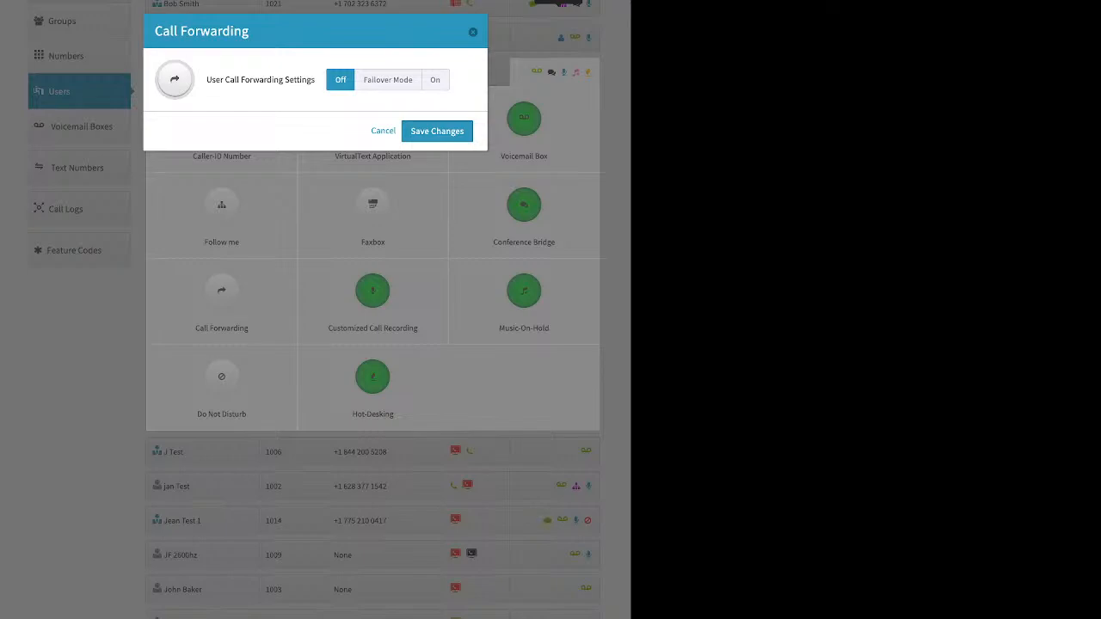
pyautogui.click(388, 80)
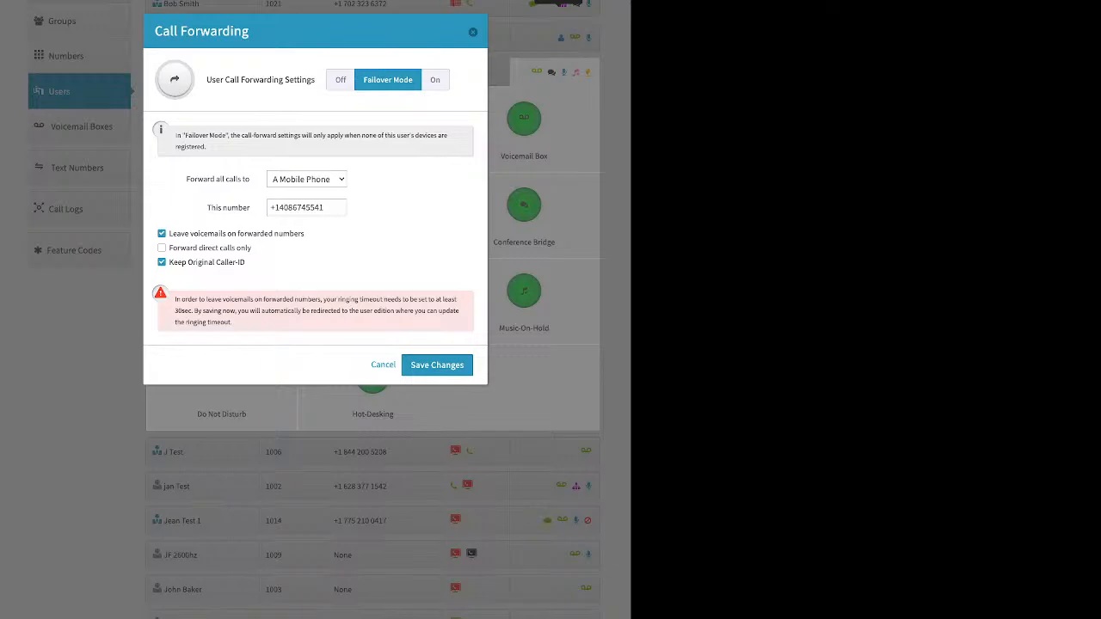
pyautogui.moveTo(207, 207); pyautogui.dragTo(250, 208)
pyautogui.click(306, 207)
pyautogui.click(472, 32)
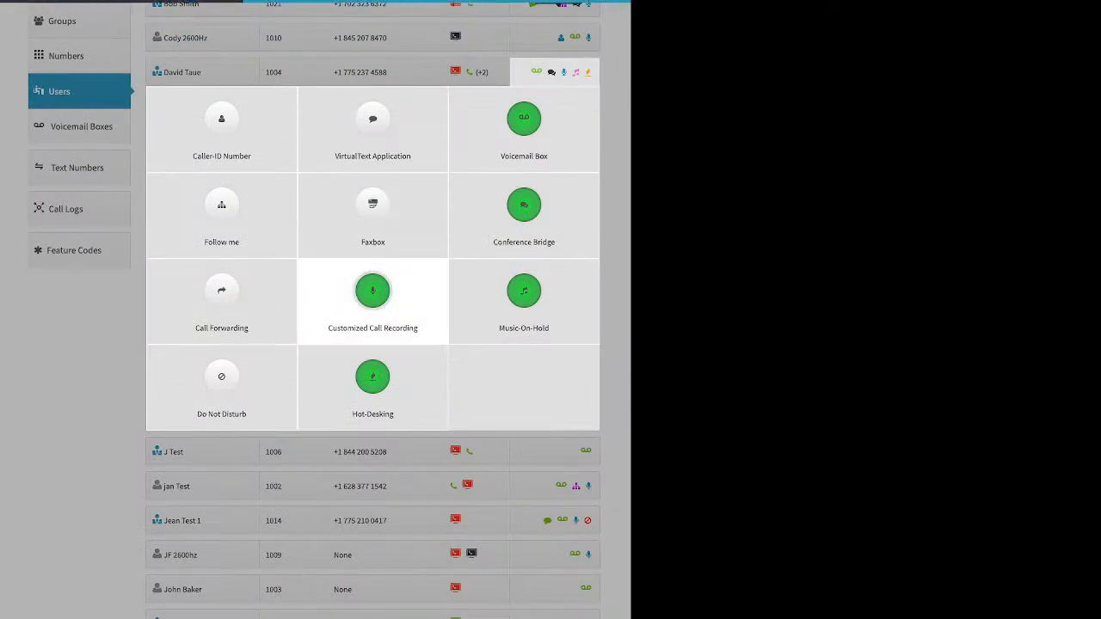
# Step: Set Customized Call Recording of extension 1004 to On for inbound and outbound calls, both internal and external, and save the changes
pyautogui.click(372, 297)
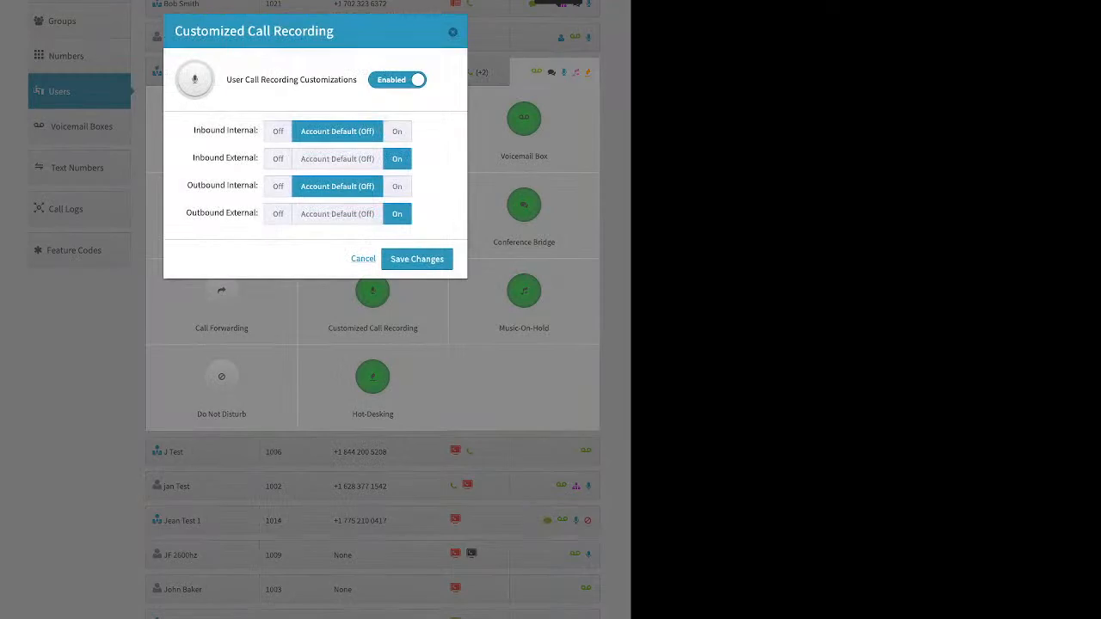
pyautogui.click(337, 159)
pyautogui.click(337, 214)
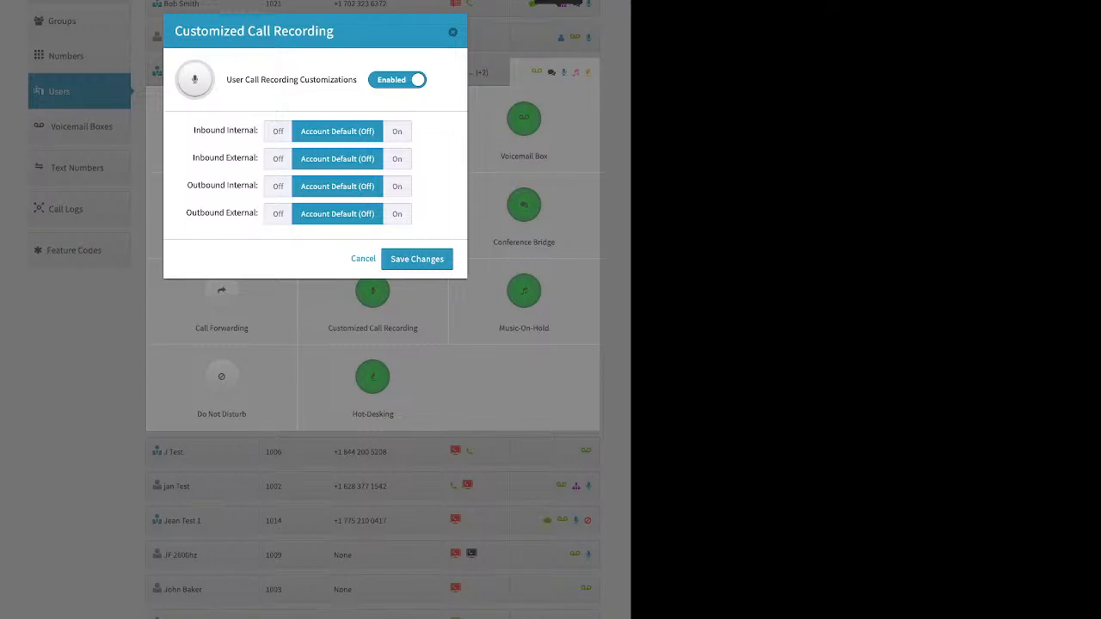
pyautogui.click(396, 131)
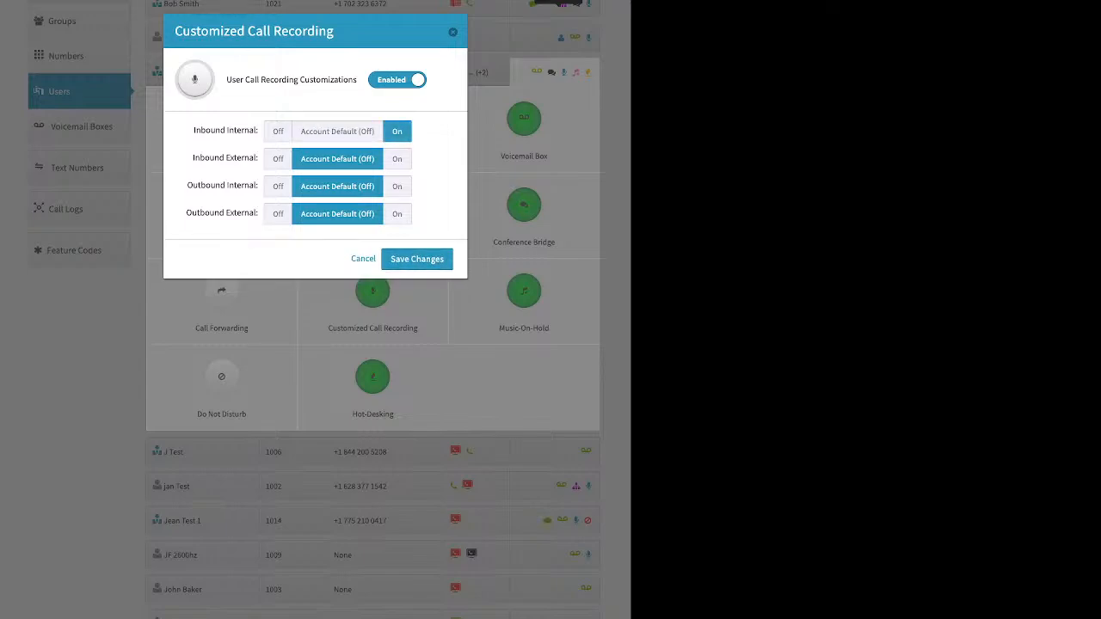
pyautogui.click(396, 160)
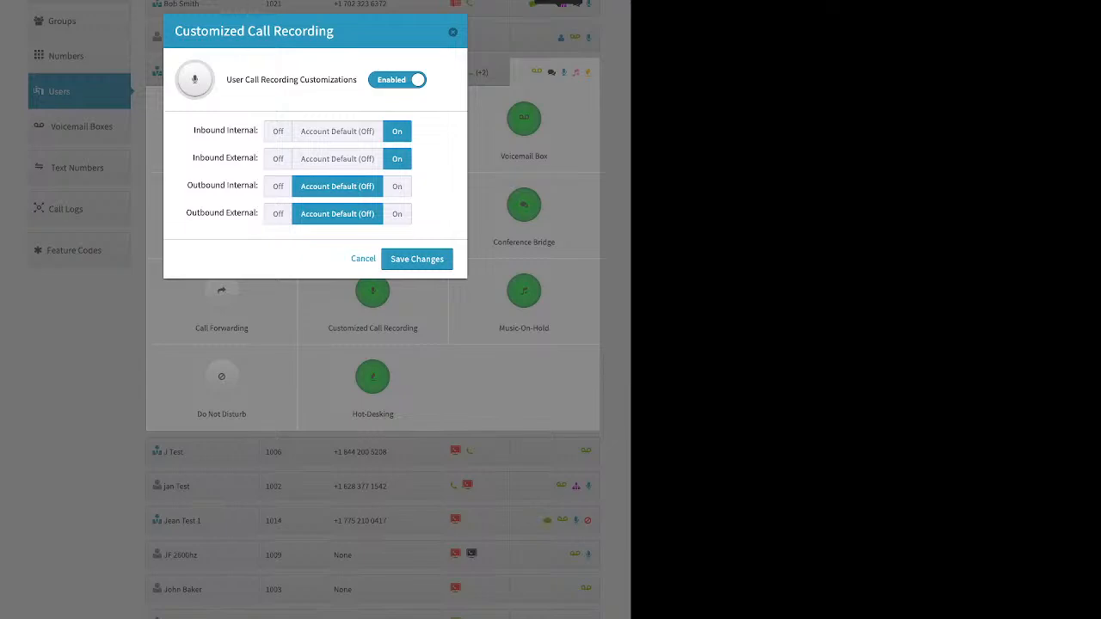
pyautogui.click(396, 214)
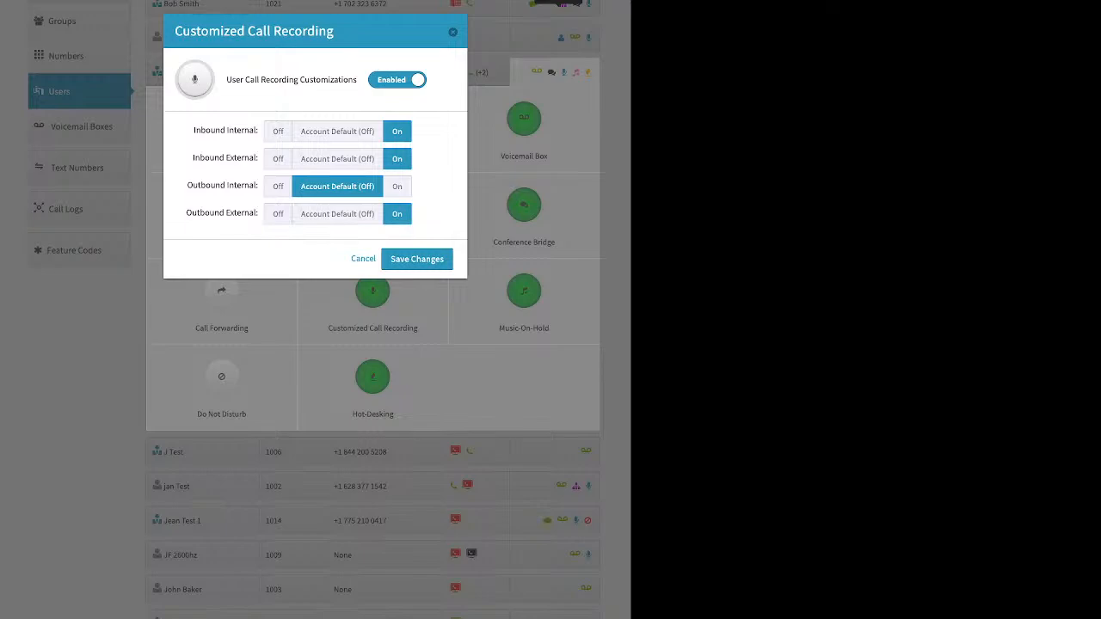
pyautogui.click(337, 132)
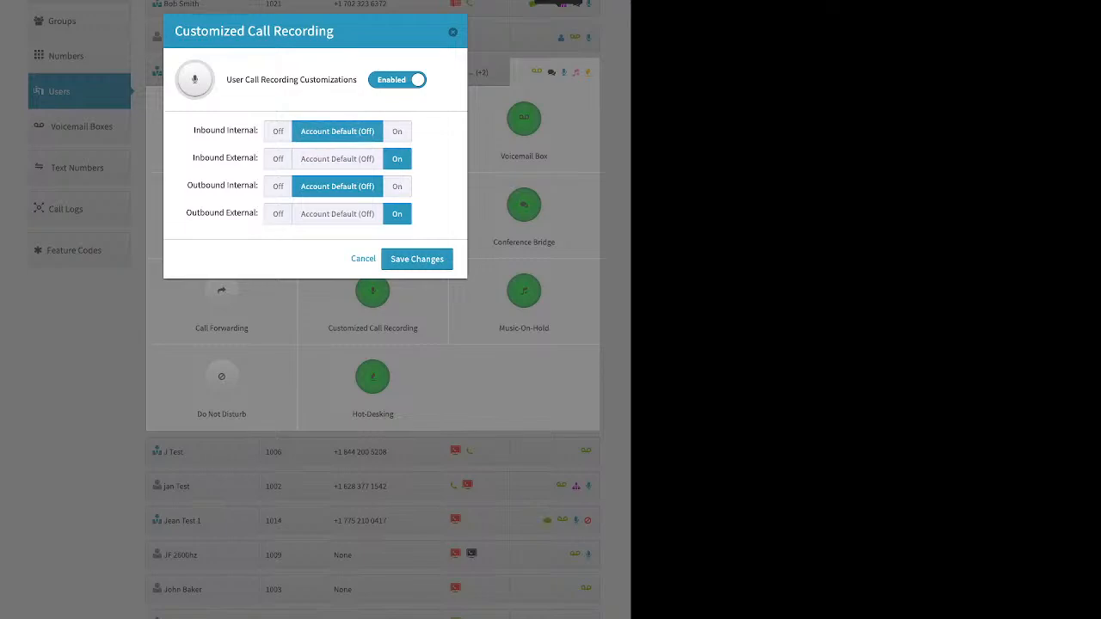
pyautogui.click(397, 132)
pyautogui.click(396, 186)
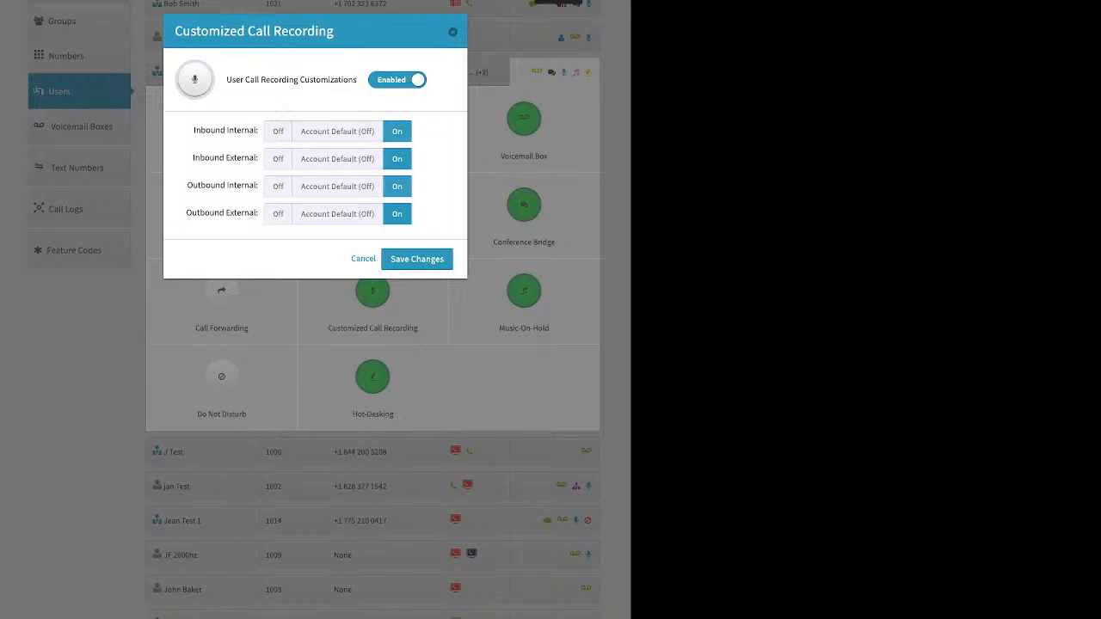
pyautogui.click(416, 257)
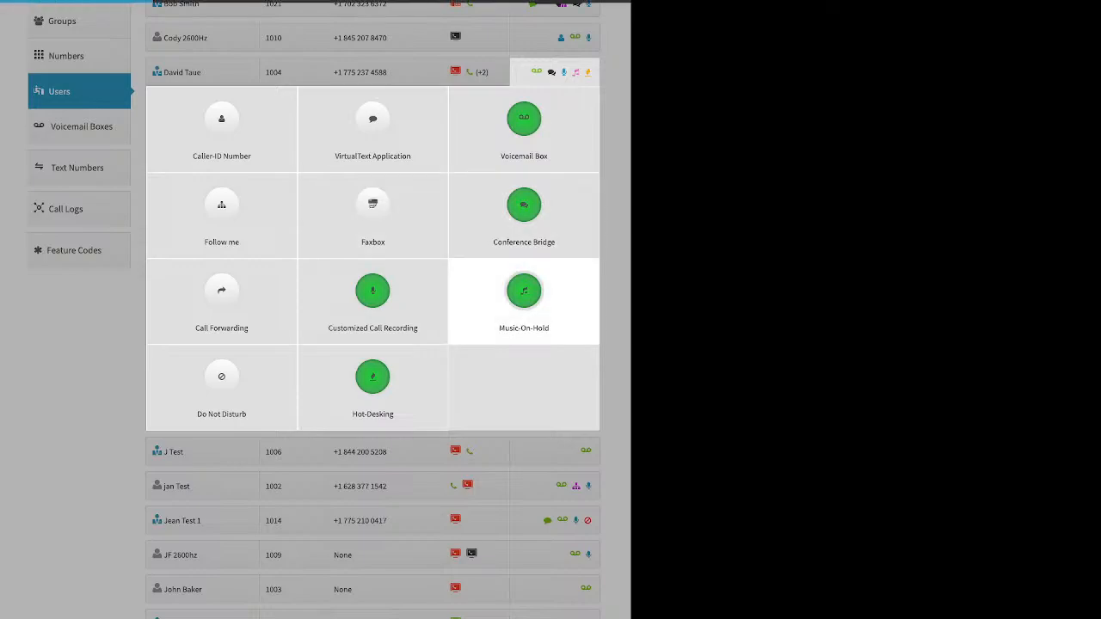
# Step: Review the Music-On-Hold settings of extension 1004 with the upload option, check Do Not Disturb, and leave both without saving
pyautogui.click(524, 297)
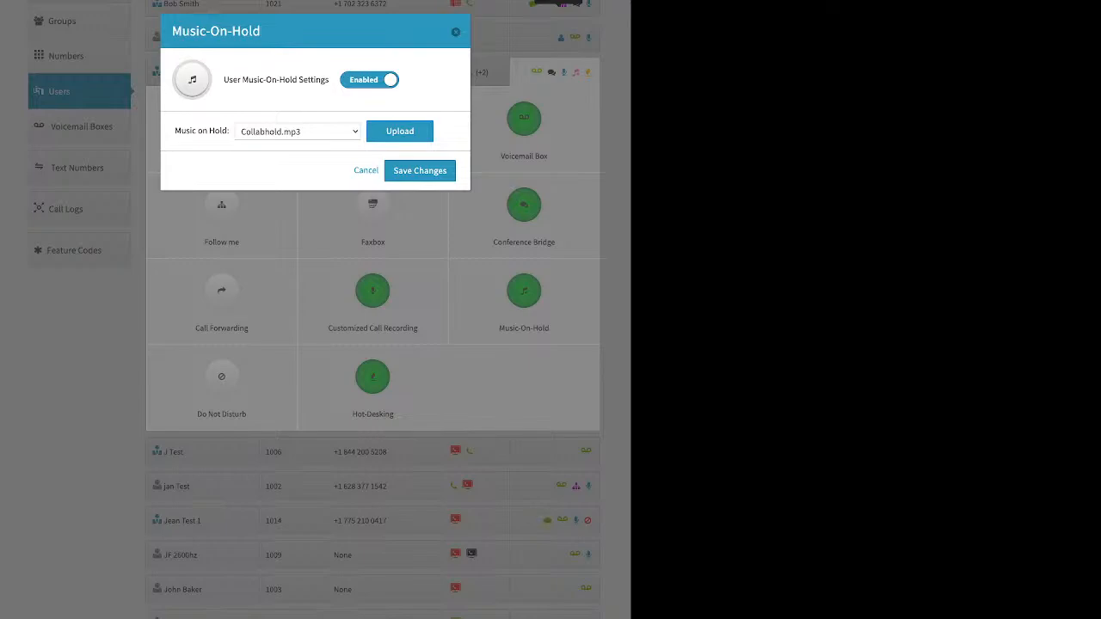
pyautogui.click(400, 132)
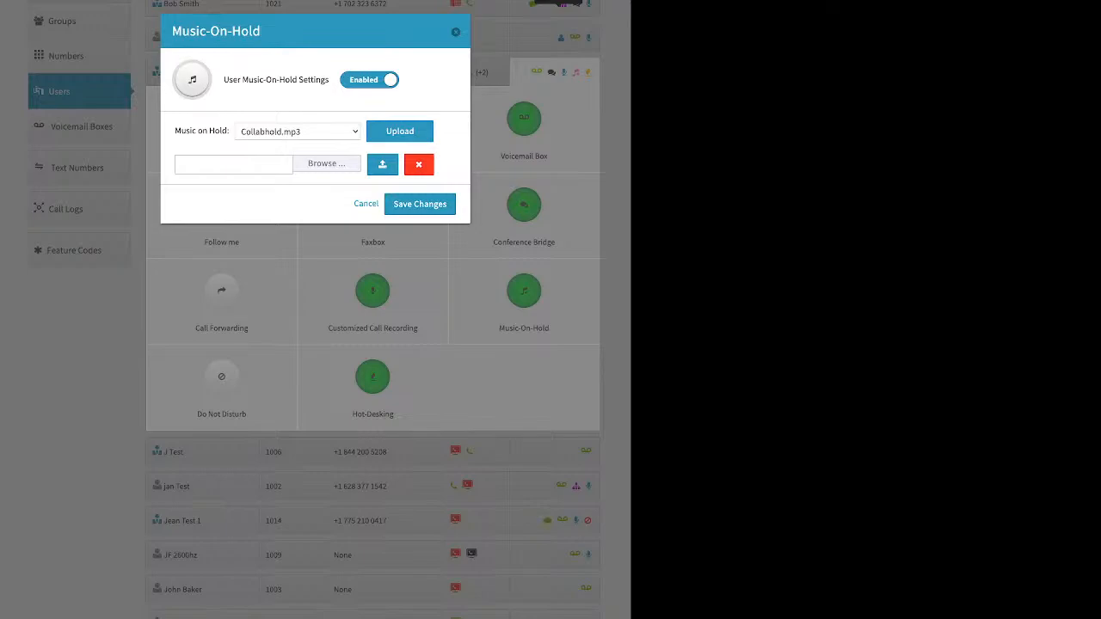
pyautogui.click(366, 204)
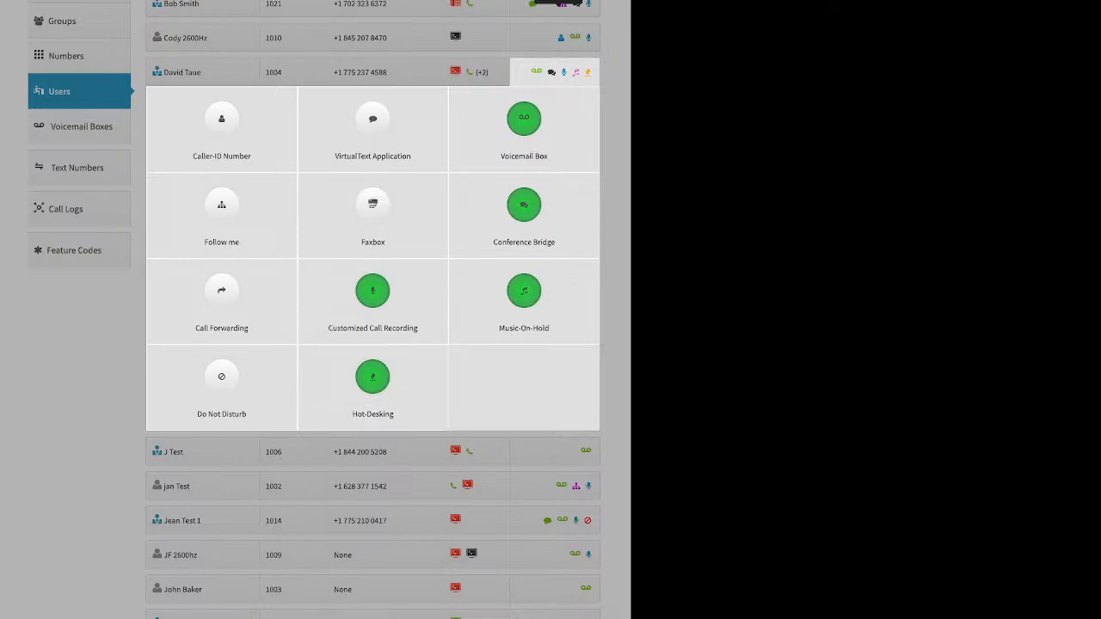
pyautogui.click(221, 383)
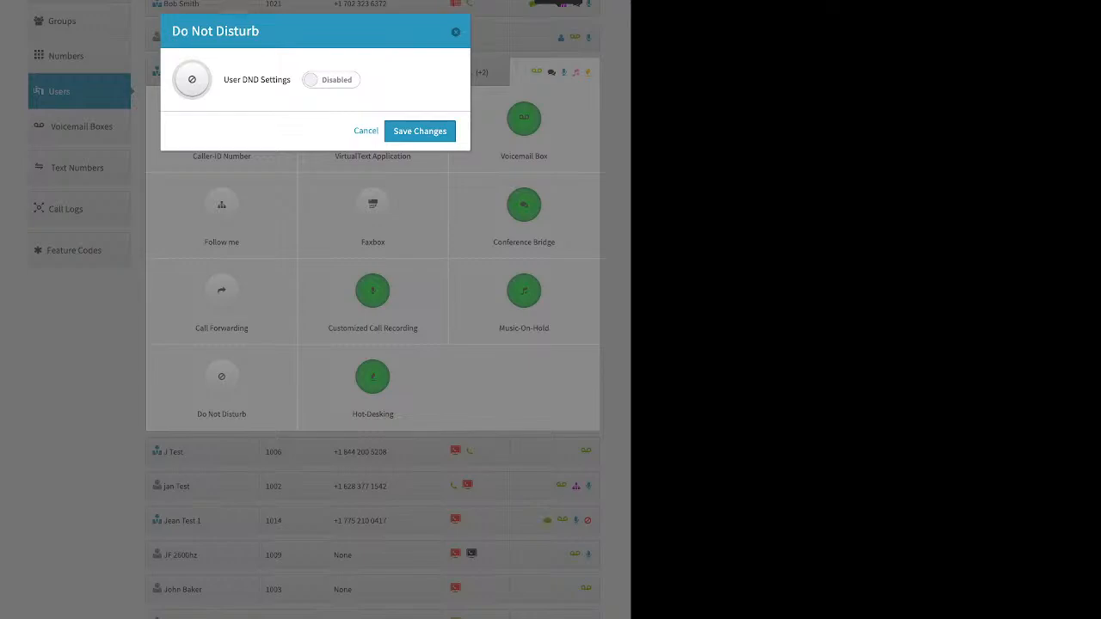
pyautogui.click(366, 130)
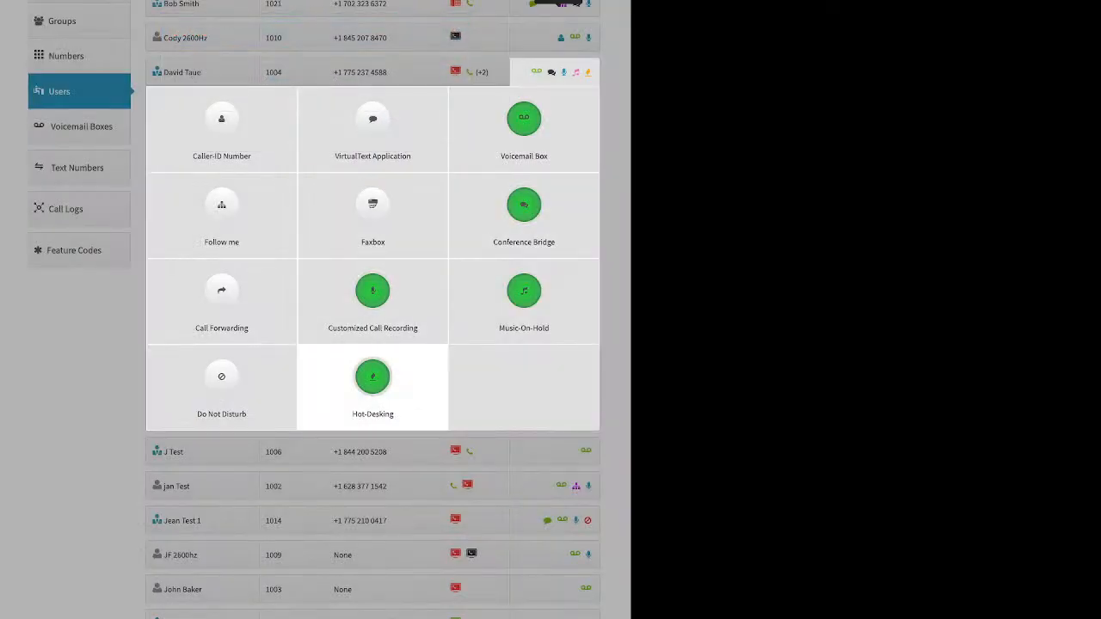
# Step: Review the Hot-Desking settings of extension 1004, including the Hotdesk ID and PIN requirement, cancel them and collapse the user's features
pyautogui.click(373, 382)
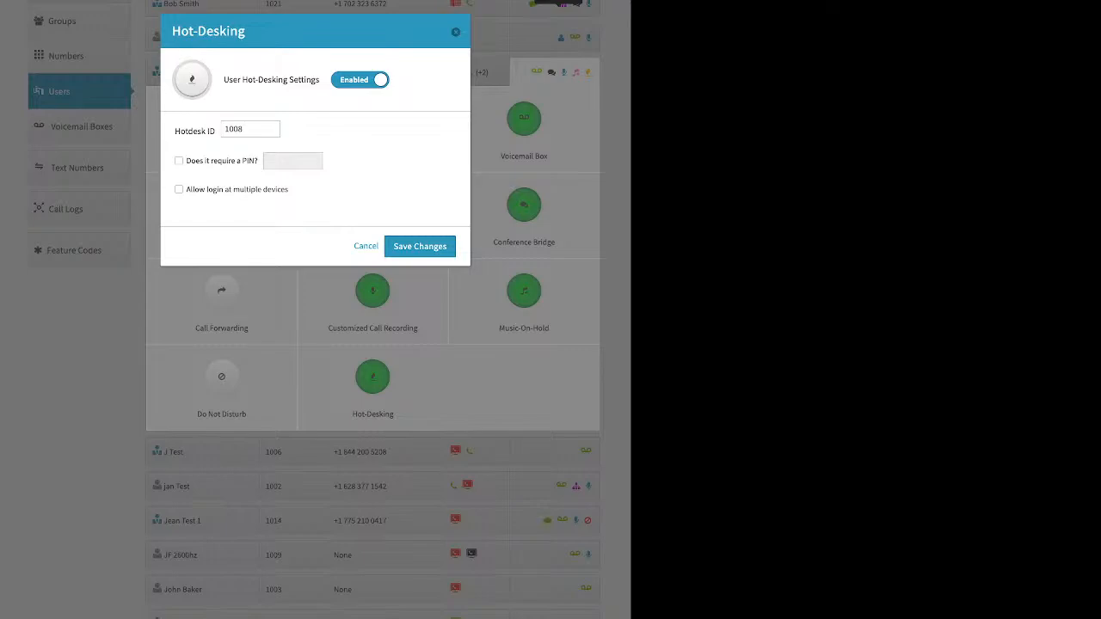
pyautogui.moveTo(180, 131); pyautogui.dragTo(215, 131)
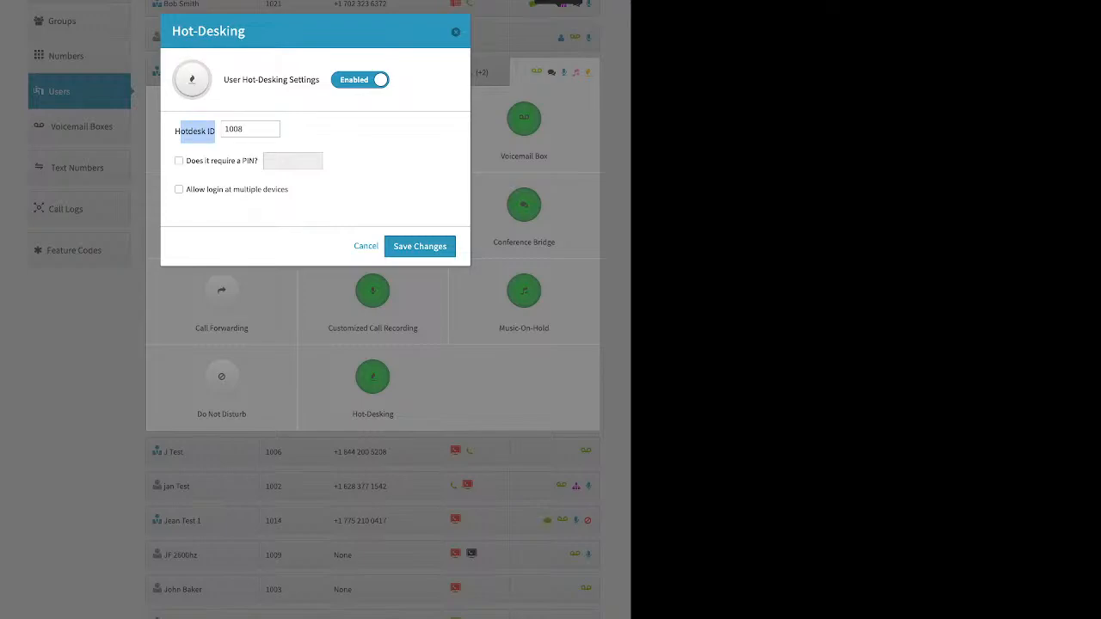
pyautogui.doubleClick(242, 129)
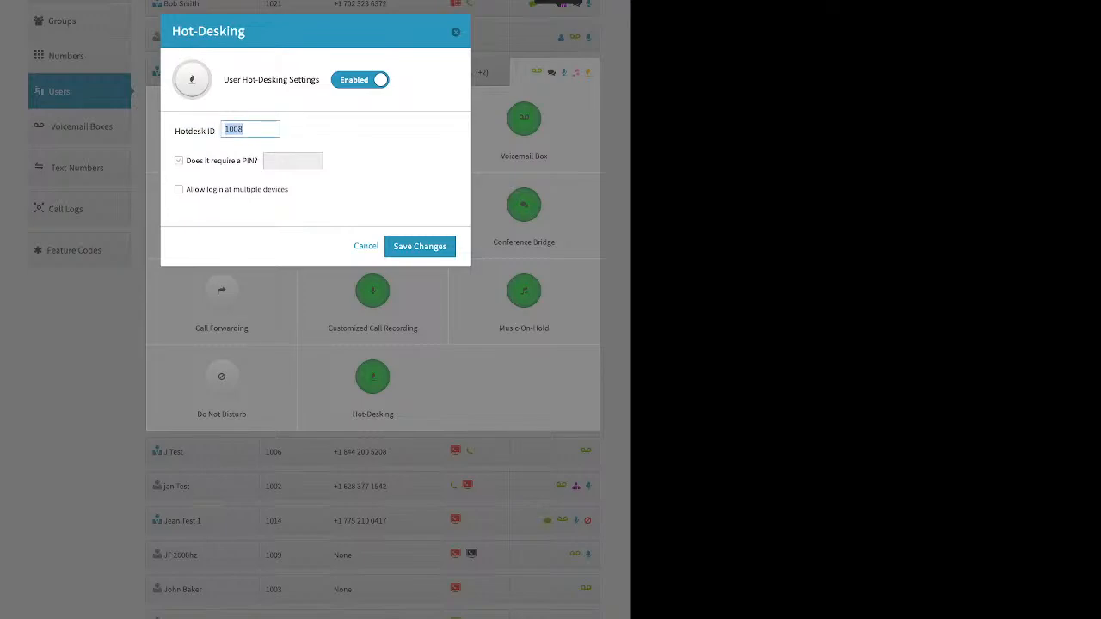
pyautogui.doubleClick(179, 161)
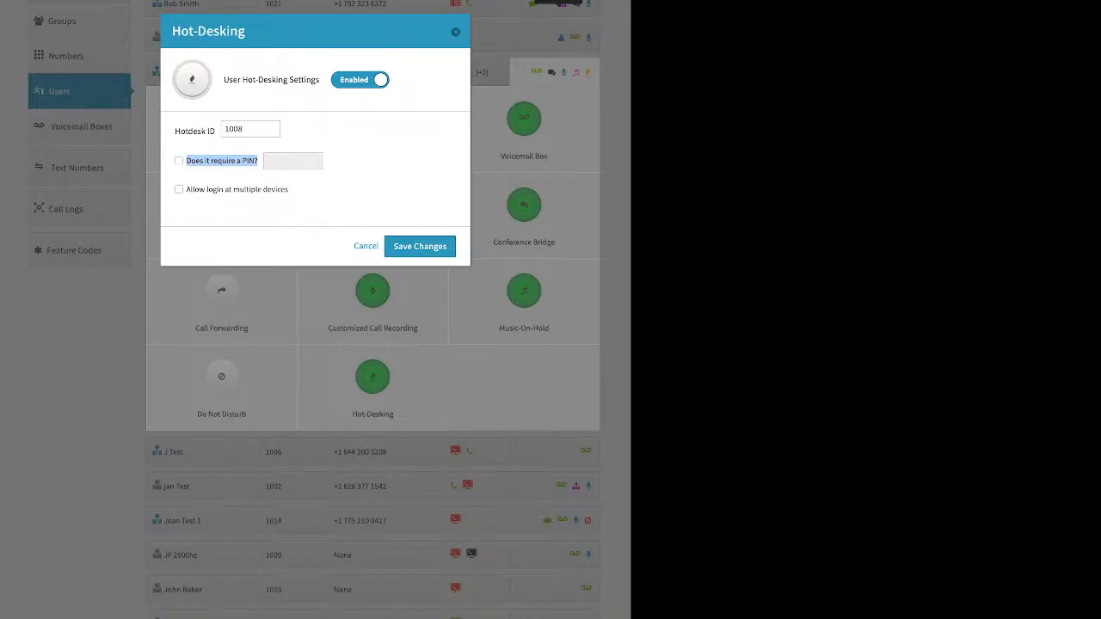
pyautogui.click(366, 246)
pyautogui.click(215, 456)
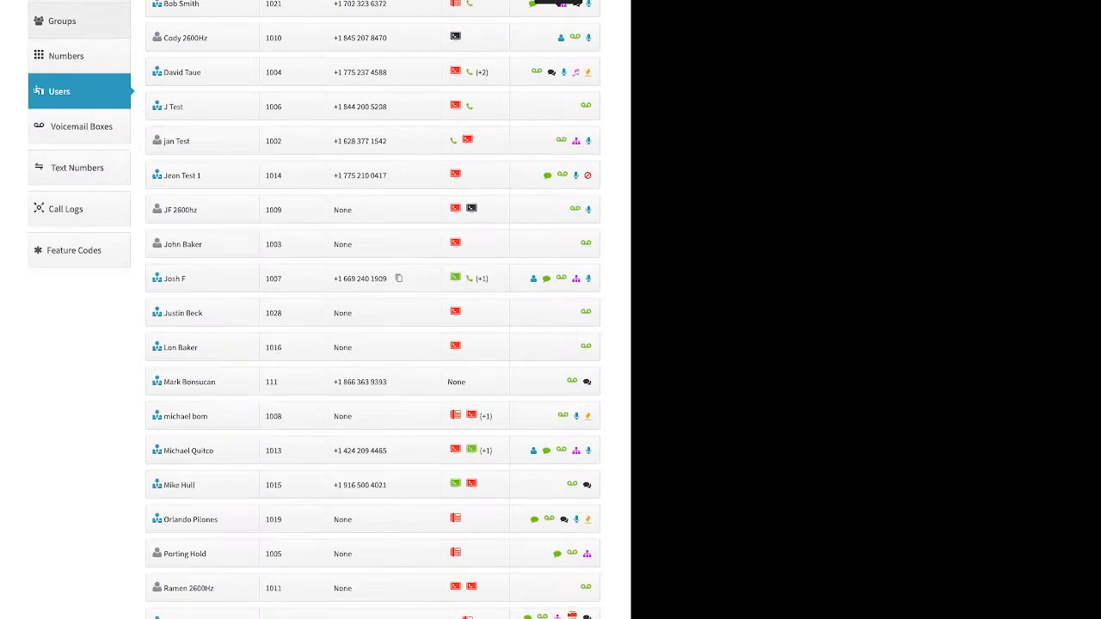
# Step: Go to Groups, start adding a group, and point out its name and extension fields
pyautogui.click(62, 20)
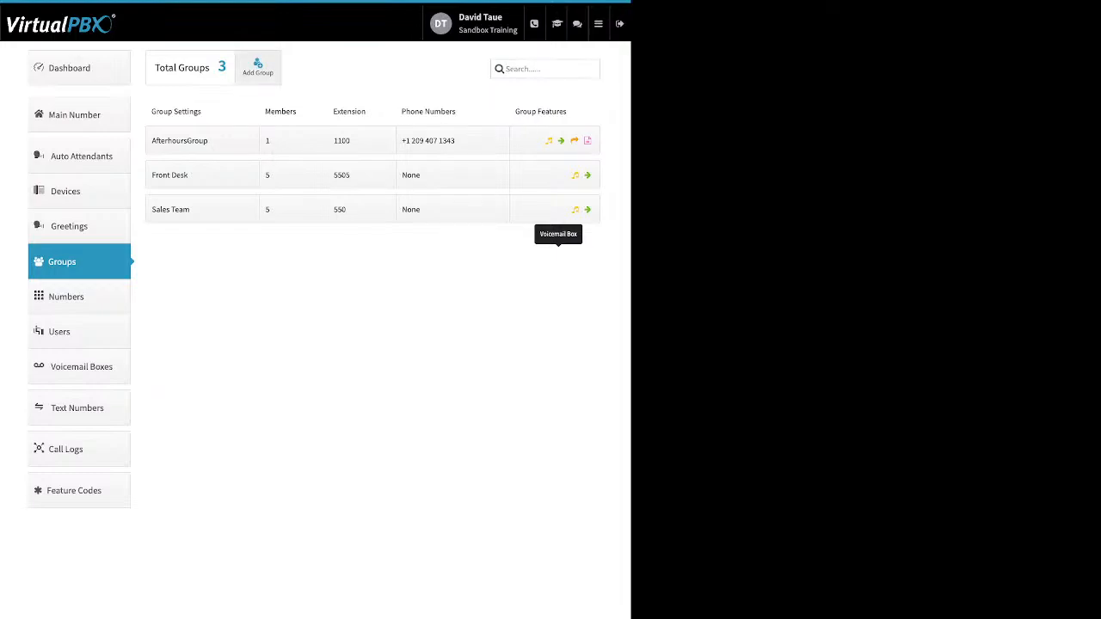
pyautogui.click(257, 67)
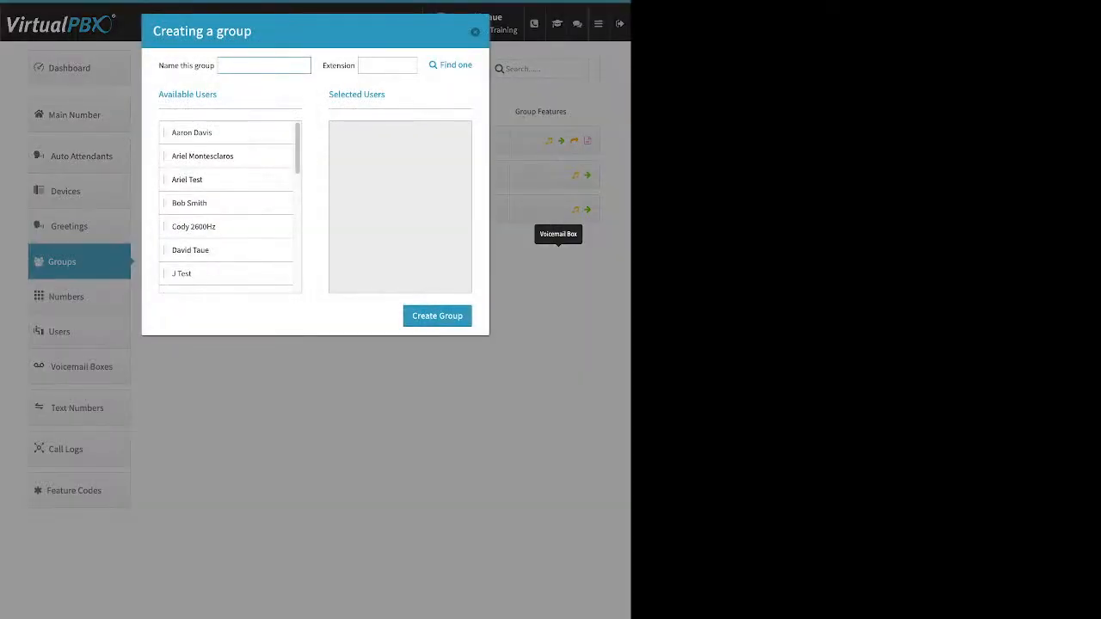
pyautogui.moveTo(168, 65); pyautogui.dragTo(210, 65)
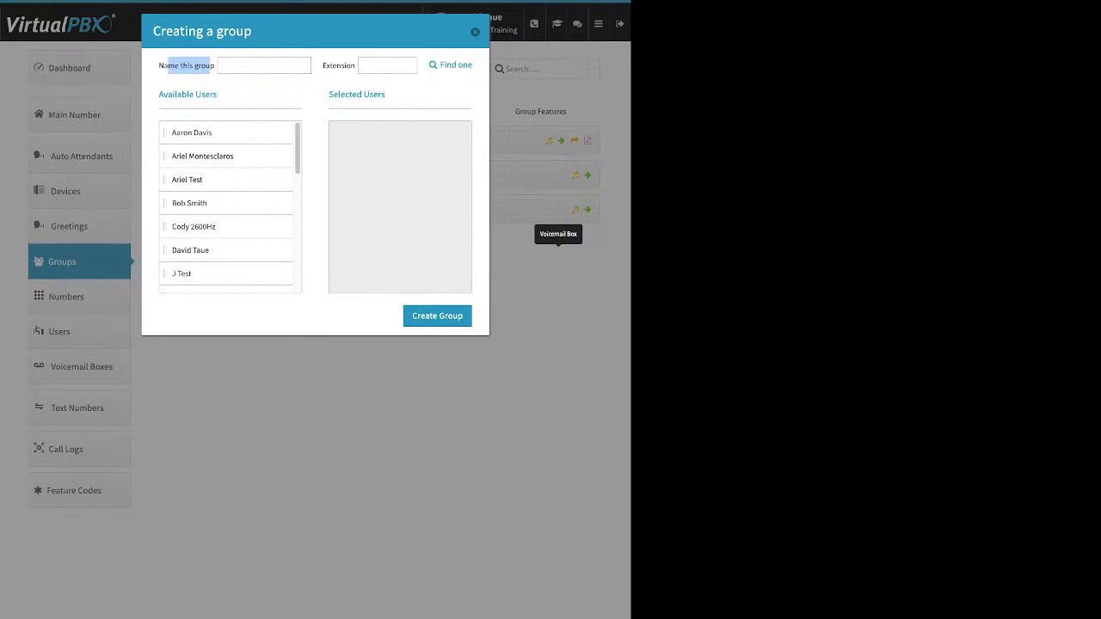
pyautogui.moveTo(327, 65); pyautogui.dragTo(356, 66)
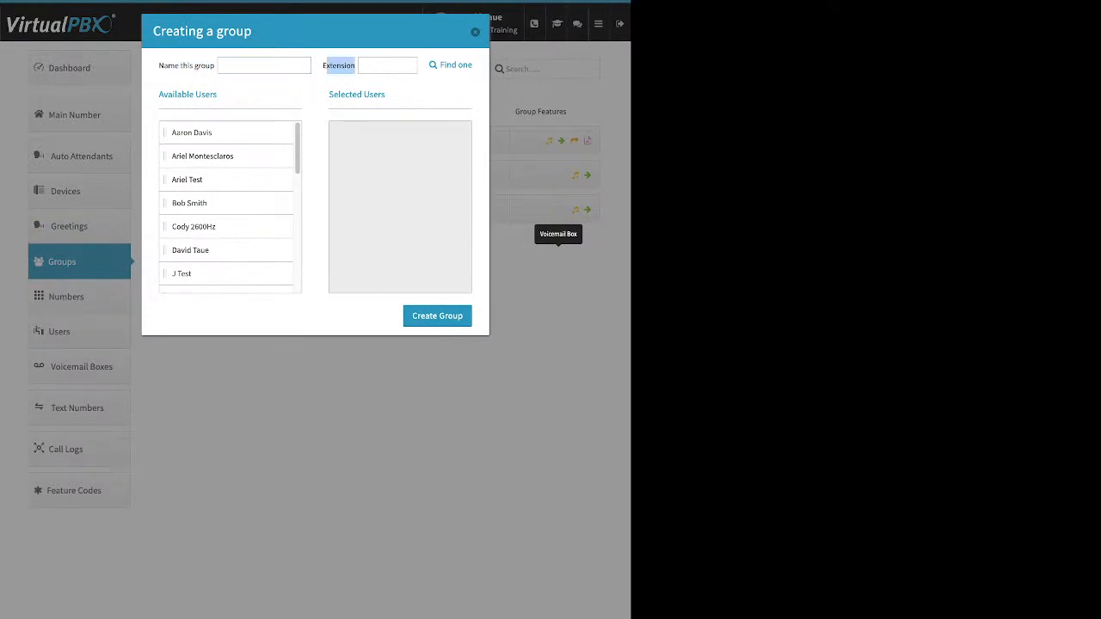
# Step: Demonstrate adding five available users to the new group's selected users, and close the form without creating the group
pyautogui.moveTo(205, 132); pyautogui.dragTo(395, 160)
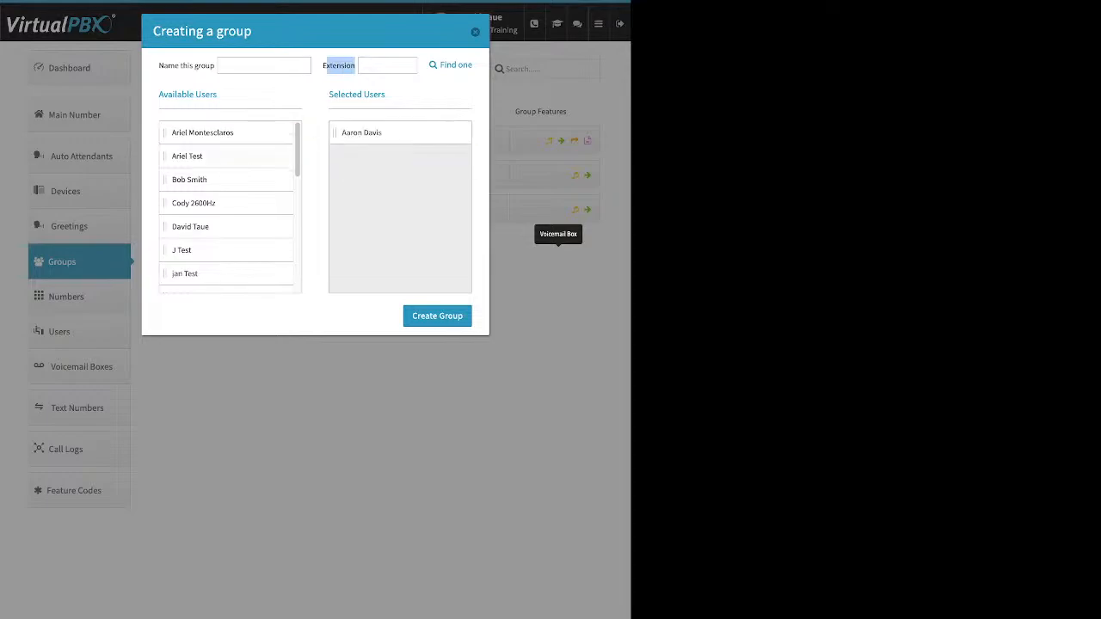
pyautogui.moveTo(187, 156); pyautogui.dragTo(394, 133)
pyautogui.moveTo(190, 203); pyautogui.dragTo(395, 156)
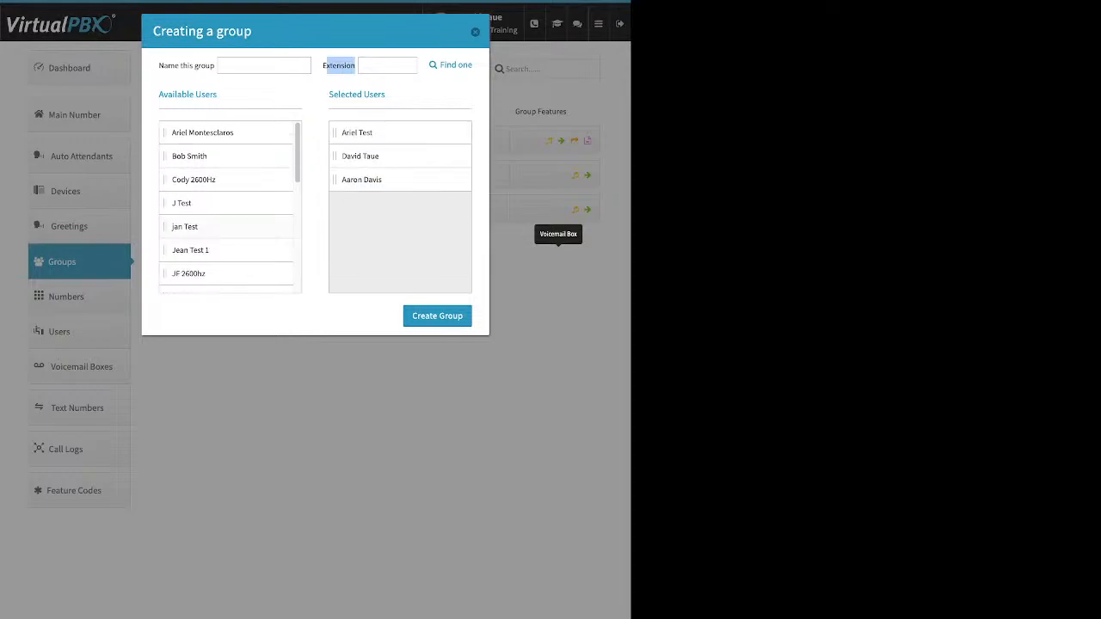
pyautogui.moveTo(184, 226); pyautogui.dragTo(395, 179)
pyautogui.moveTo(188, 250); pyautogui.dragTo(395, 203)
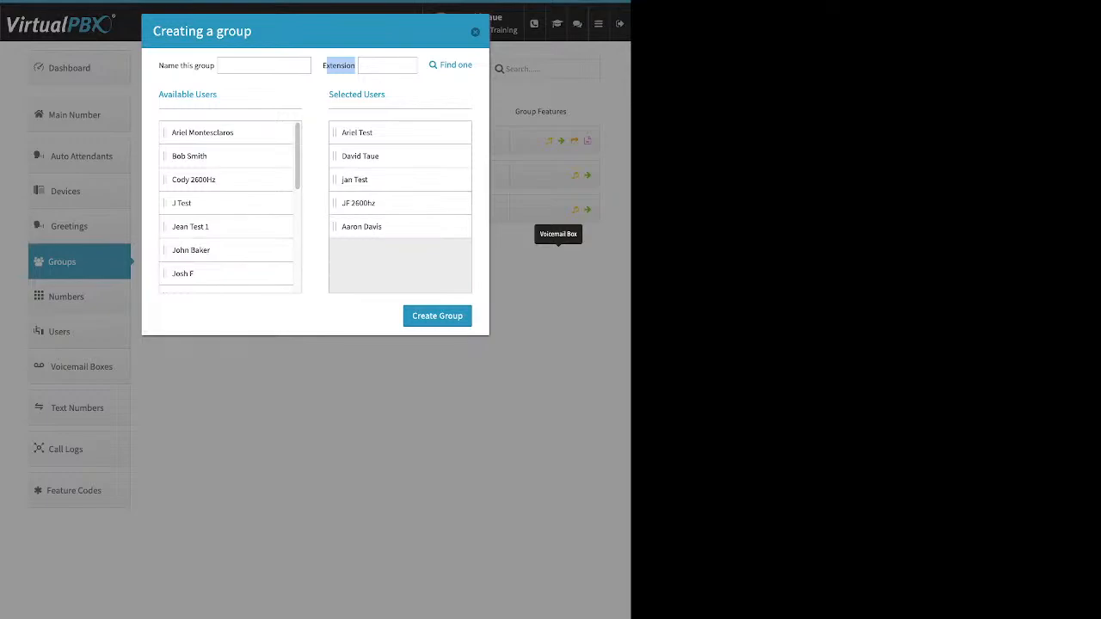
pyautogui.click(475, 32)
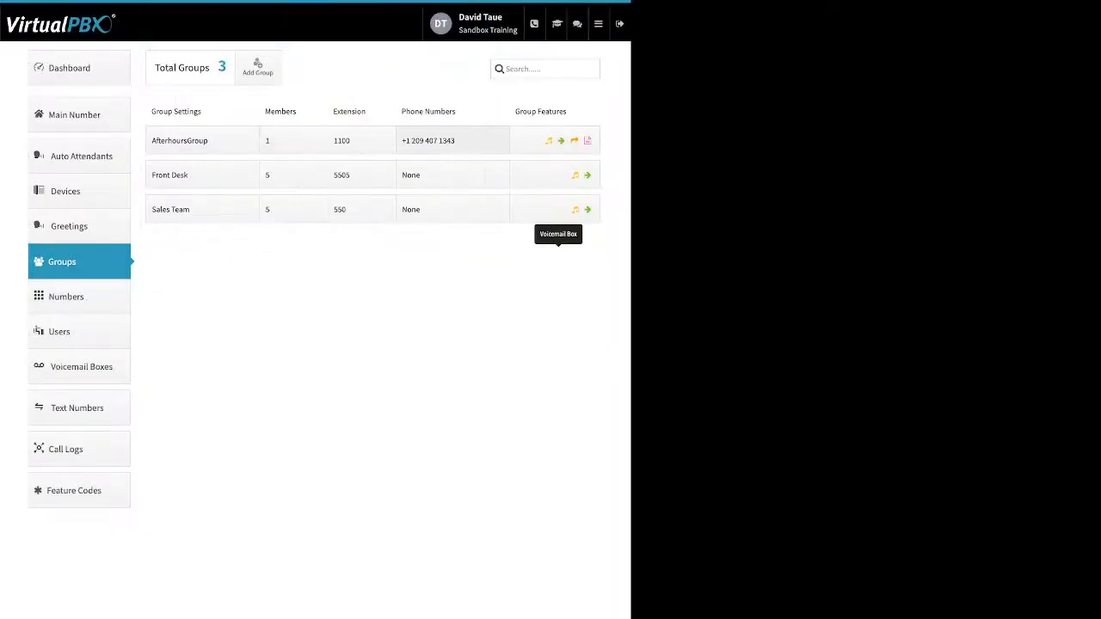
# Step: Review the Front Desk group's settings, including the name, group call attempts and delete option, without saving
pyautogui.click(201, 175)
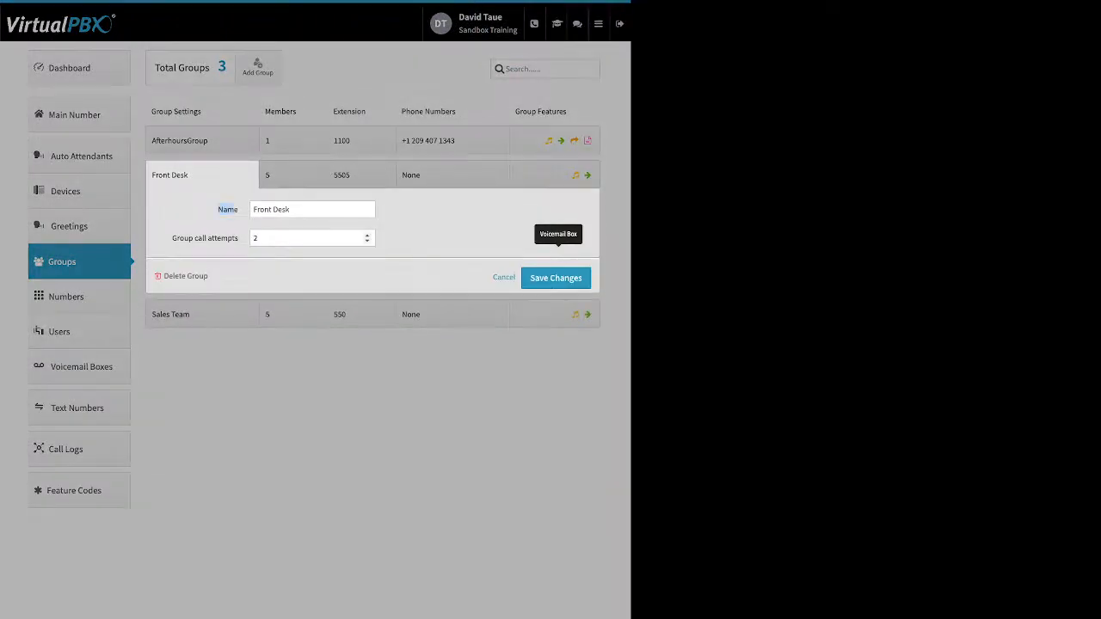
pyautogui.moveTo(172, 238); pyautogui.dragTo(238, 238)
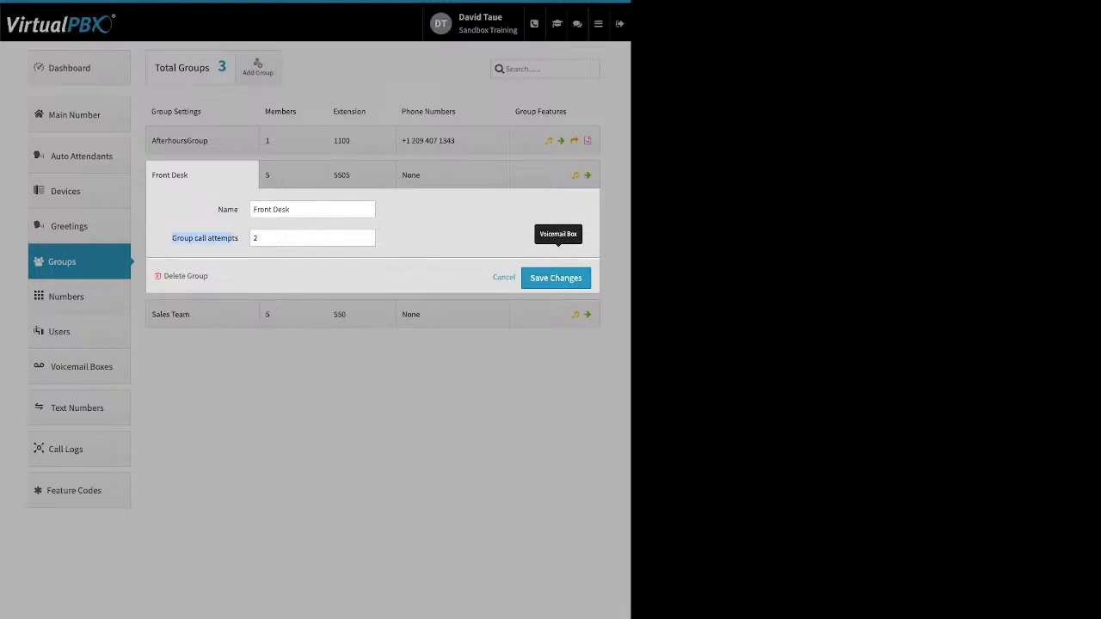
pyautogui.click(367, 234)
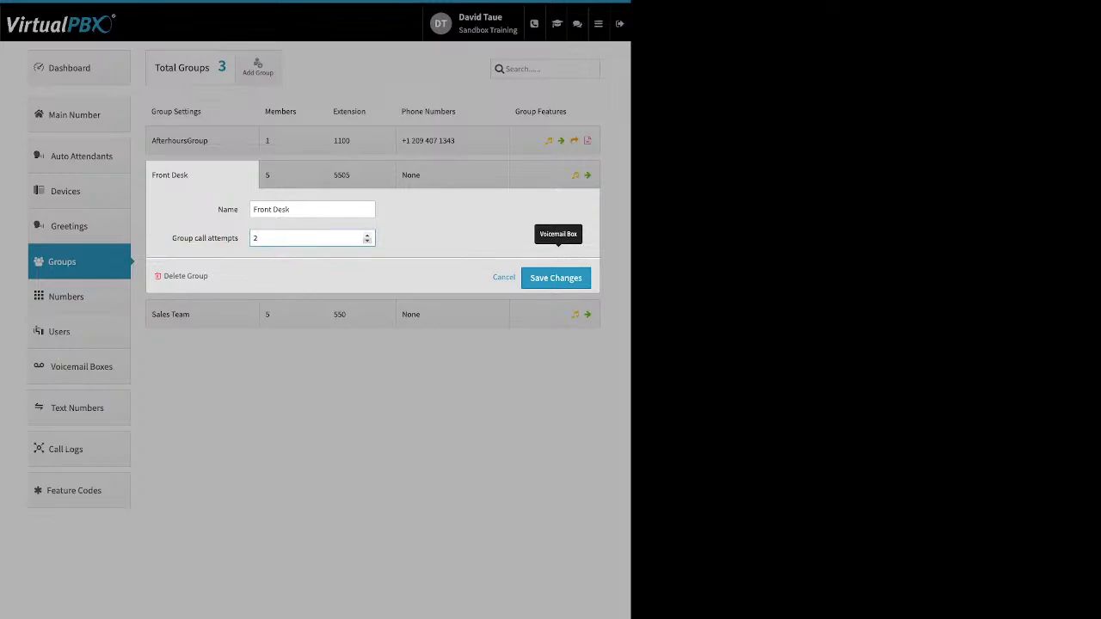
pyautogui.click(367, 241)
pyautogui.moveTo(209, 276); pyautogui.dragTo(170, 276)
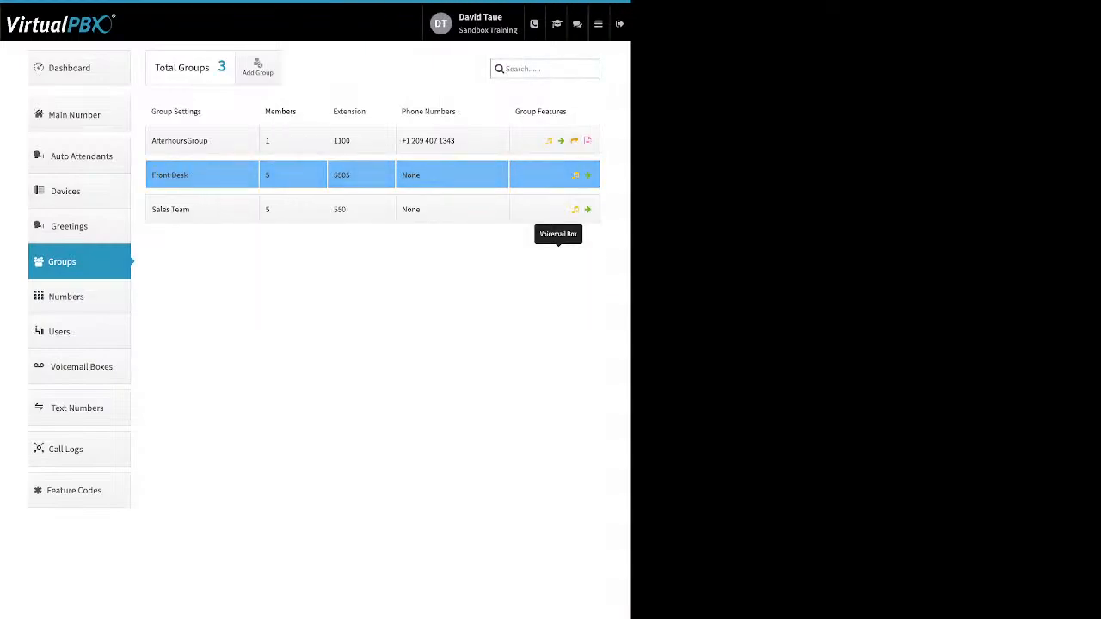
# Step: Set the Front Desk group's total ring time to 60 seconds and distribute it evenly among the members
pyautogui.click(292, 175)
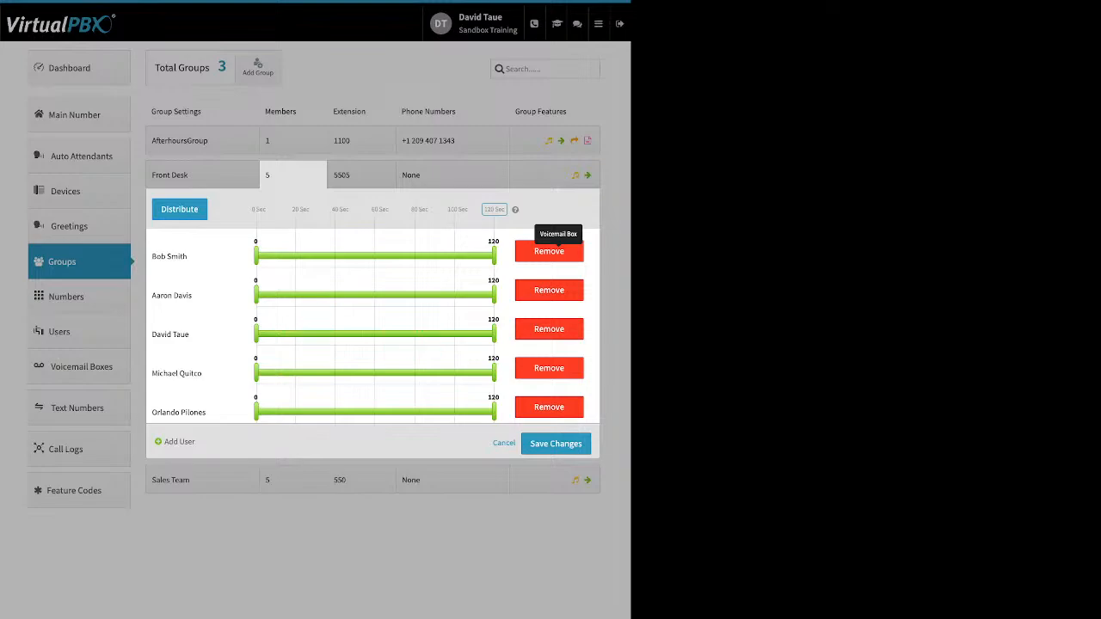
pyautogui.moveTo(506, 210); pyautogui.dragTo(293, 210)
pyautogui.click(494, 209)
pyautogui.write('60')
pyautogui.press('Return')
pyautogui.click(180, 210)
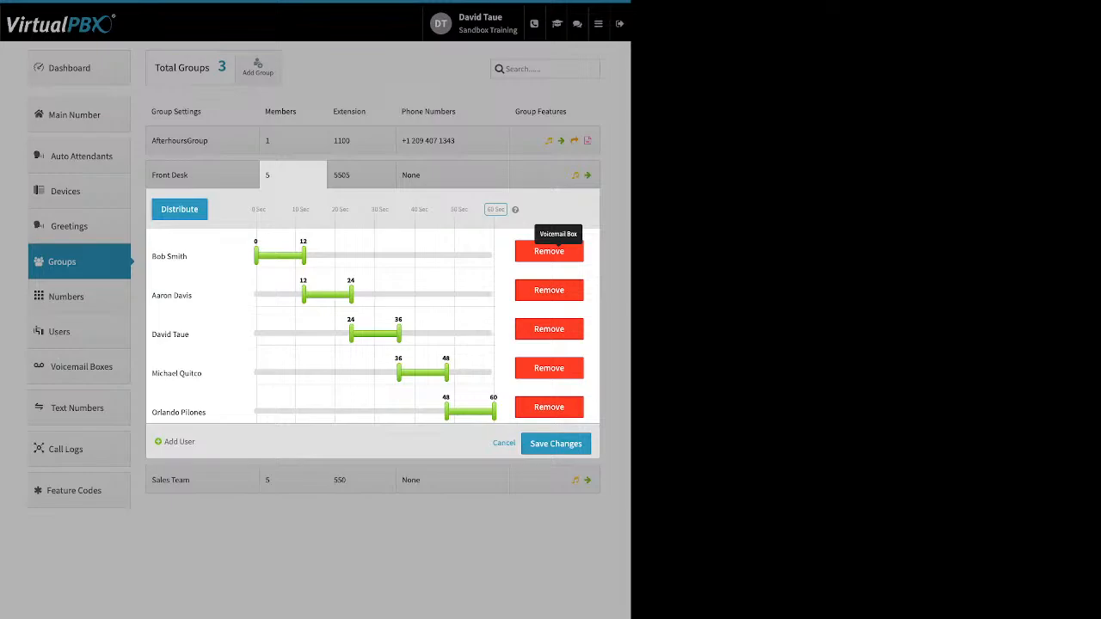
# Step: Overlap the Front Desk members' ring periods by starting the second at 6, third at 14, fourth at 23 and fifth at 30 seconds
pyautogui.moveTo(303, 295); pyautogui.dragTo(281, 295)
pyautogui.moveTo(350, 334); pyautogui.dragTo(312, 334)
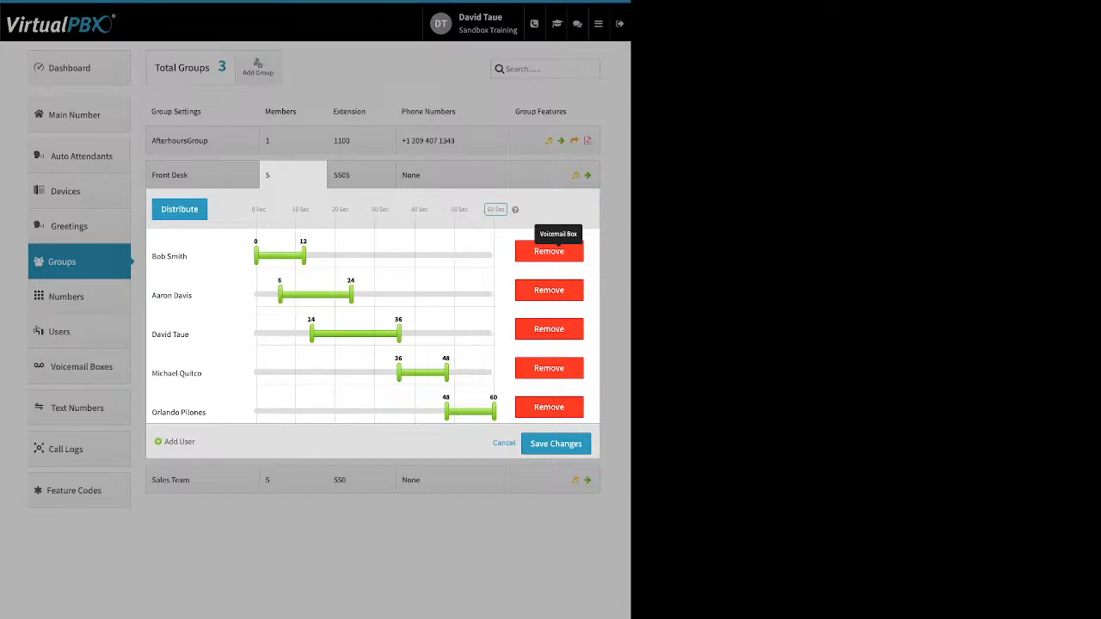
pyautogui.moveTo(398, 373); pyautogui.dragTo(346, 373)
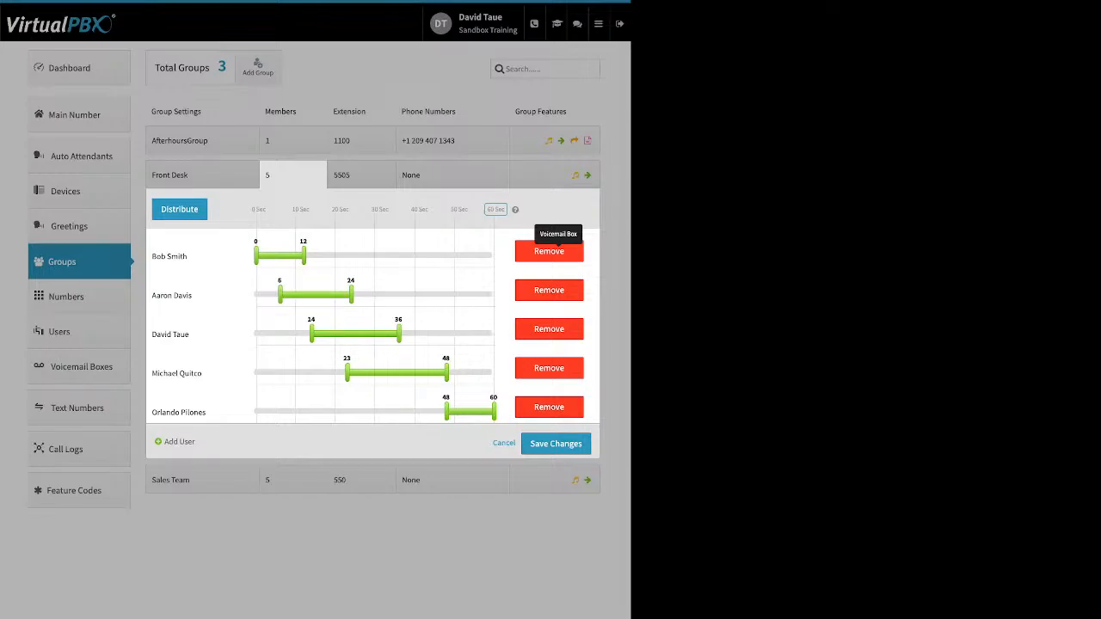
pyautogui.moveTo(447, 411); pyautogui.dragTo(375, 412)
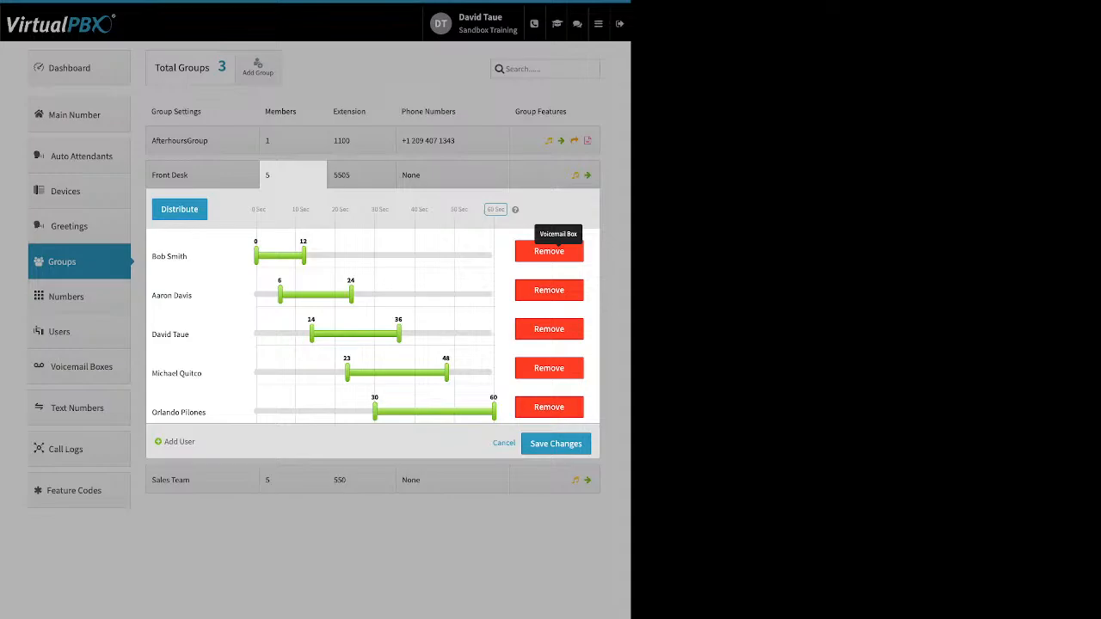
# Step: Stretch the ring periods of the first two Front Desk members to span 0 to 60 seconds each
pyautogui.moveTo(303, 255); pyautogui.dragTo(494, 255)
pyautogui.moveTo(279, 294); pyautogui.dragTo(256, 294)
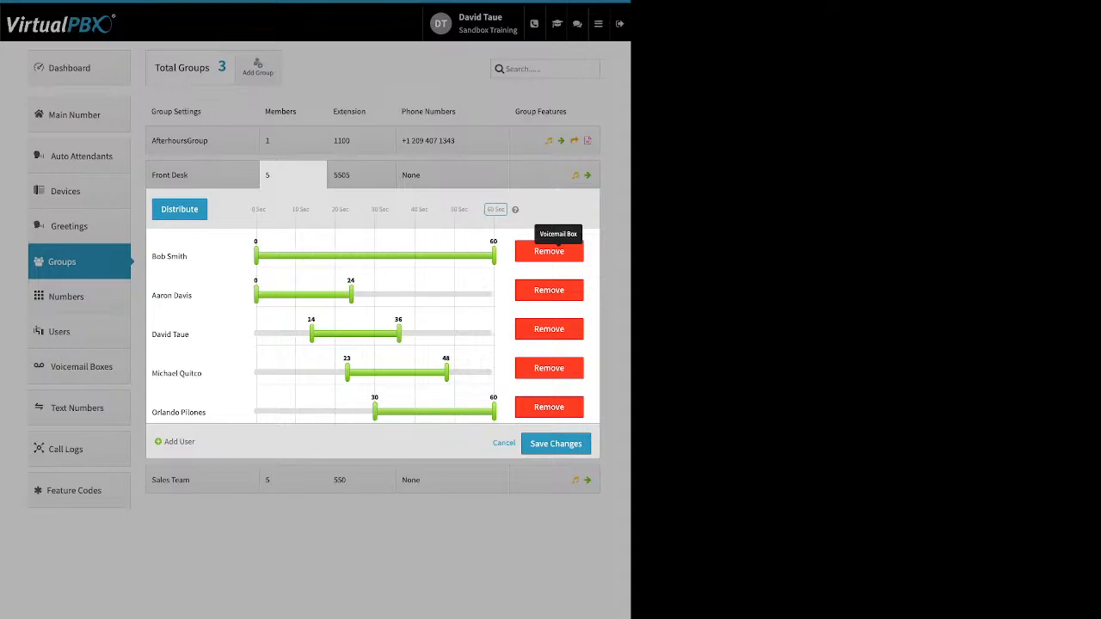
pyautogui.moveTo(351, 294); pyautogui.dragTo(493, 294)
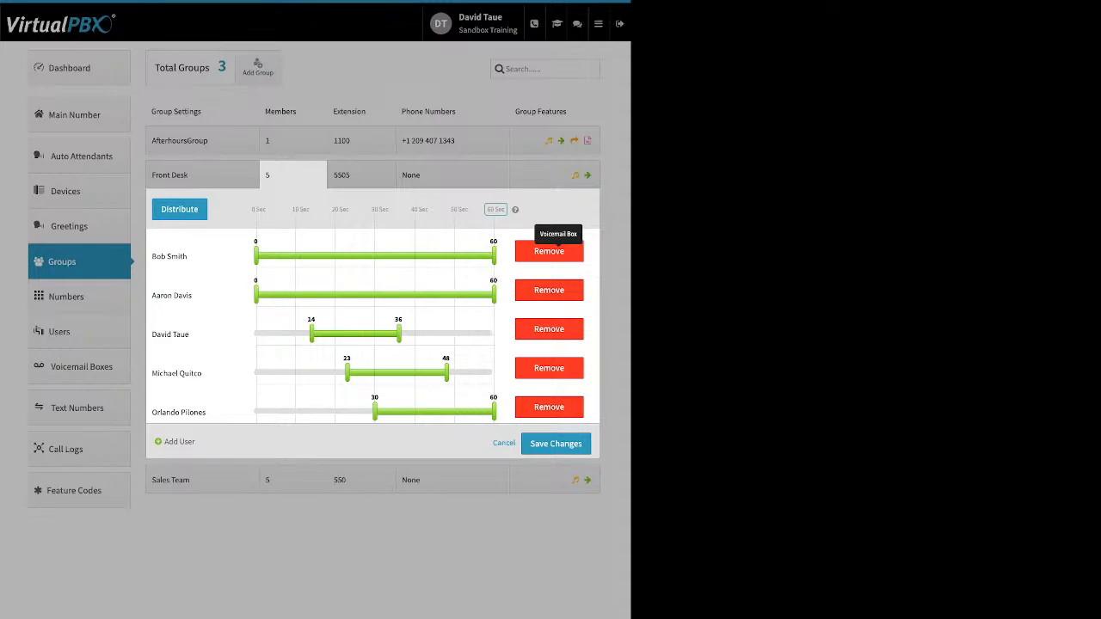
# Step: Move the first Front Desk member to the end of the ring order and distribute the ring time evenly
pyautogui.click(179, 209)
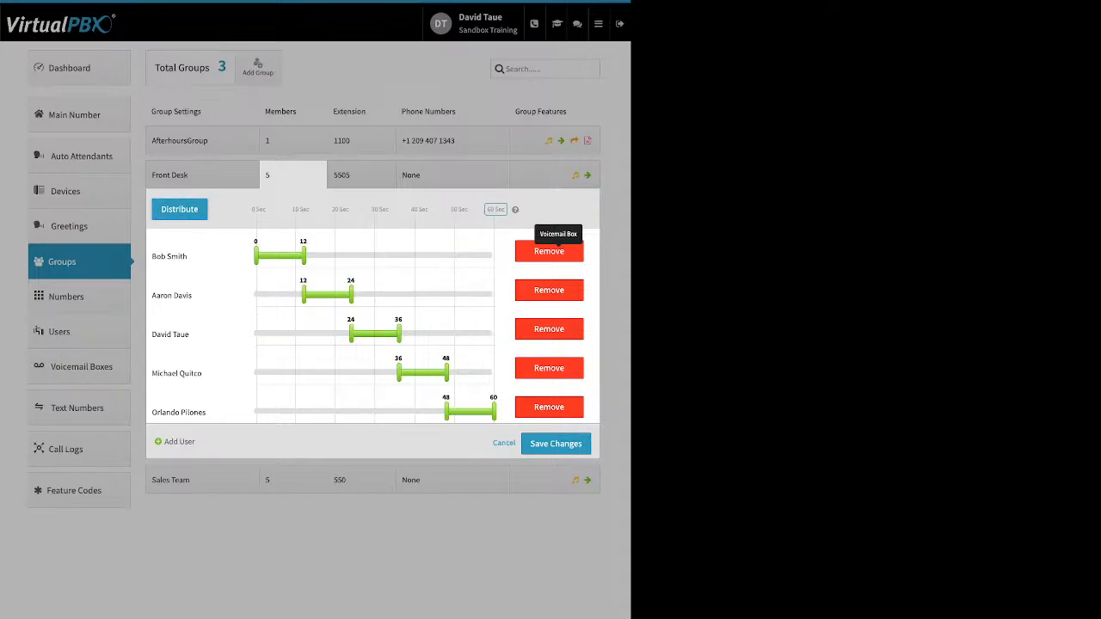
pyautogui.moveTo(169, 256); pyautogui.dragTo(295, 418)
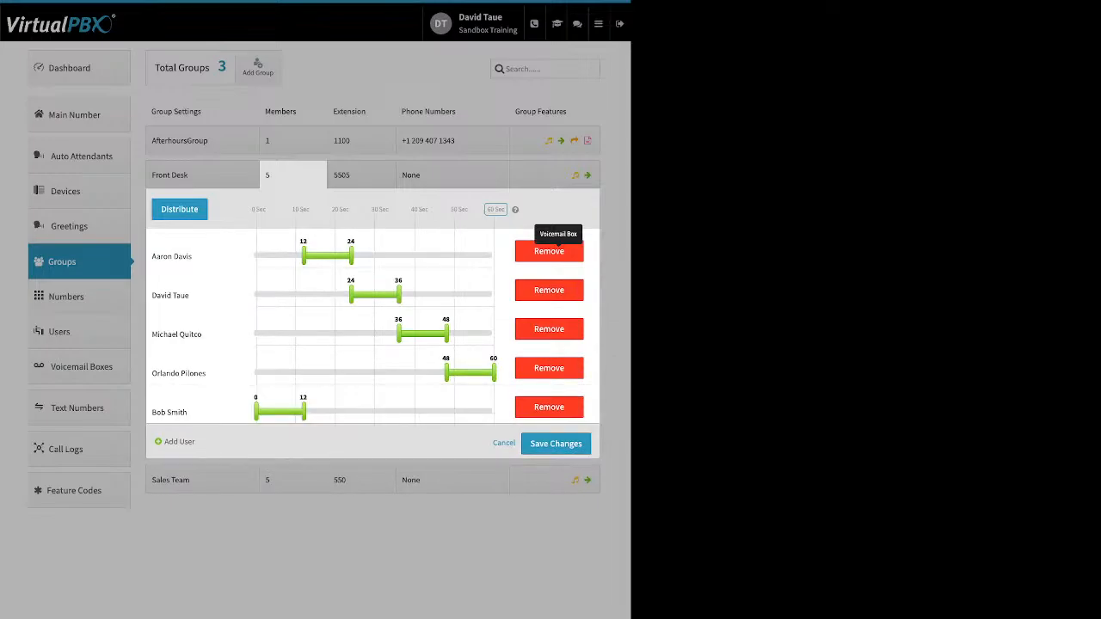
pyautogui.click(179, 210)
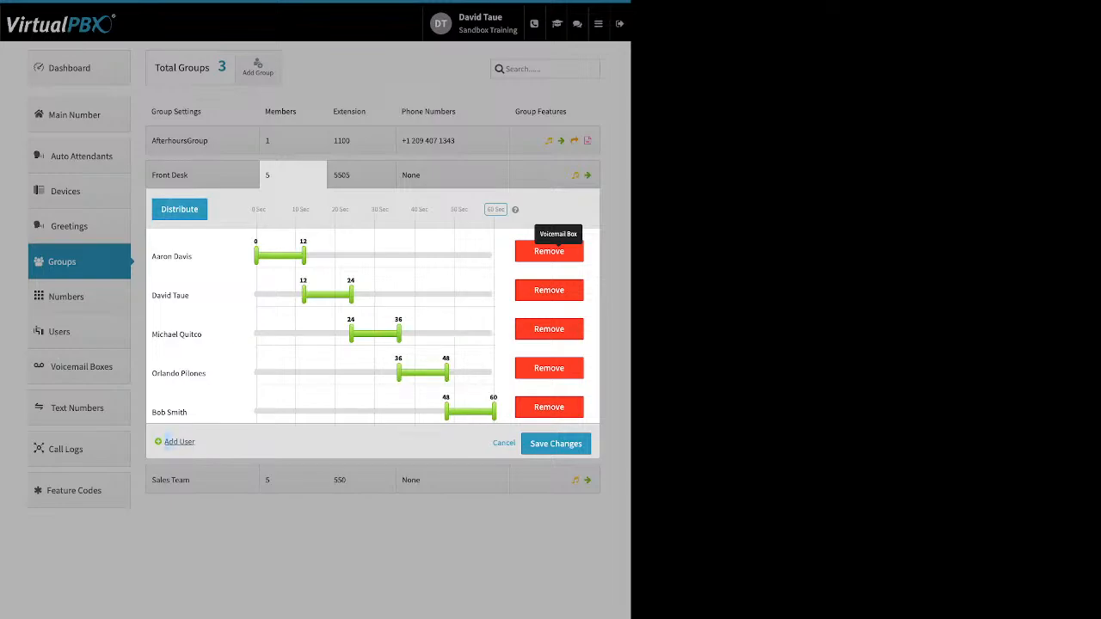
# Step: Add two test users to the Front Desk group and distribute the ring time evenly among all members
pyautogui.moveTo(165, 442); pyautogui.dragTo(195, 443)
pyautogui.click(179, 441)
pyautogui.click(147, 247)
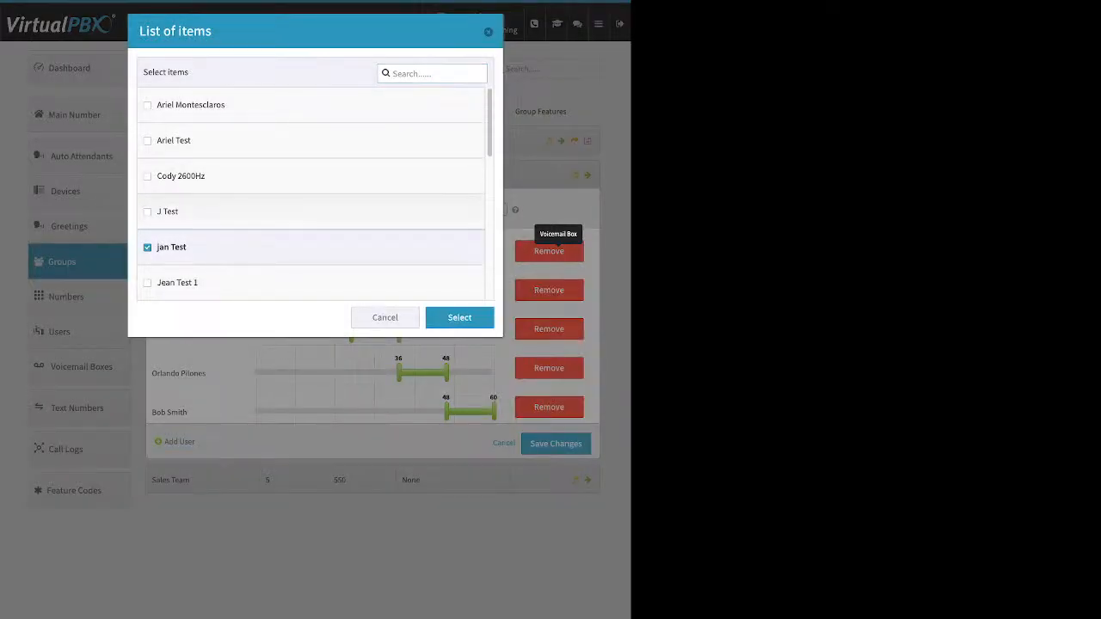
pyautogui.click(147, 176)
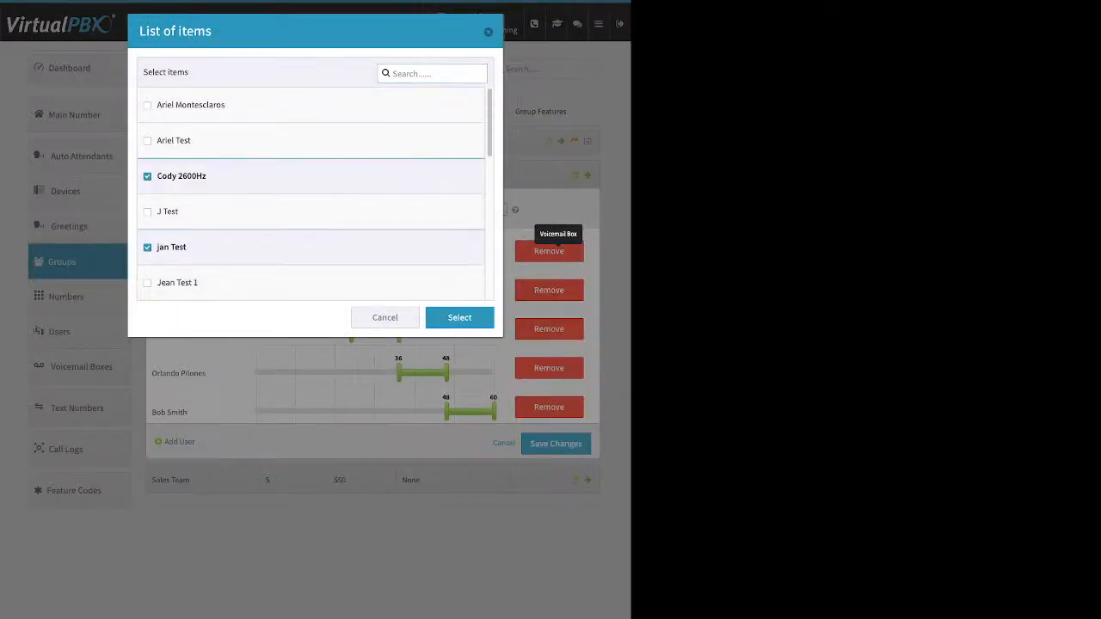
pyautogui.click(147, 176)
pyautogui.click(148, 142)
pyautogui.click(459, 317)
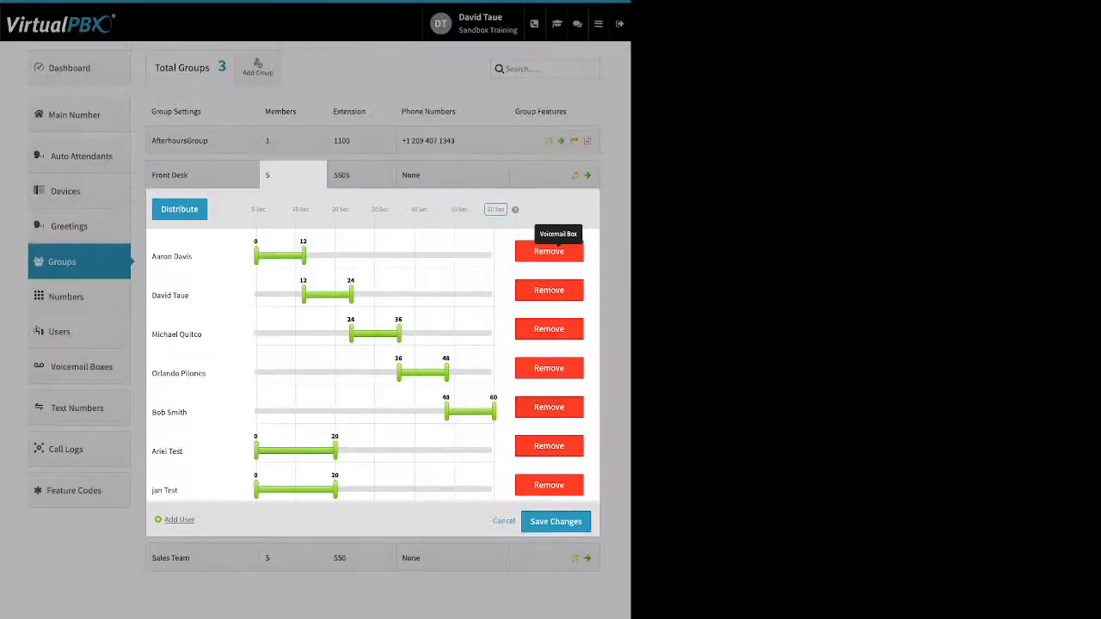
pyautogui.click(179, 209)
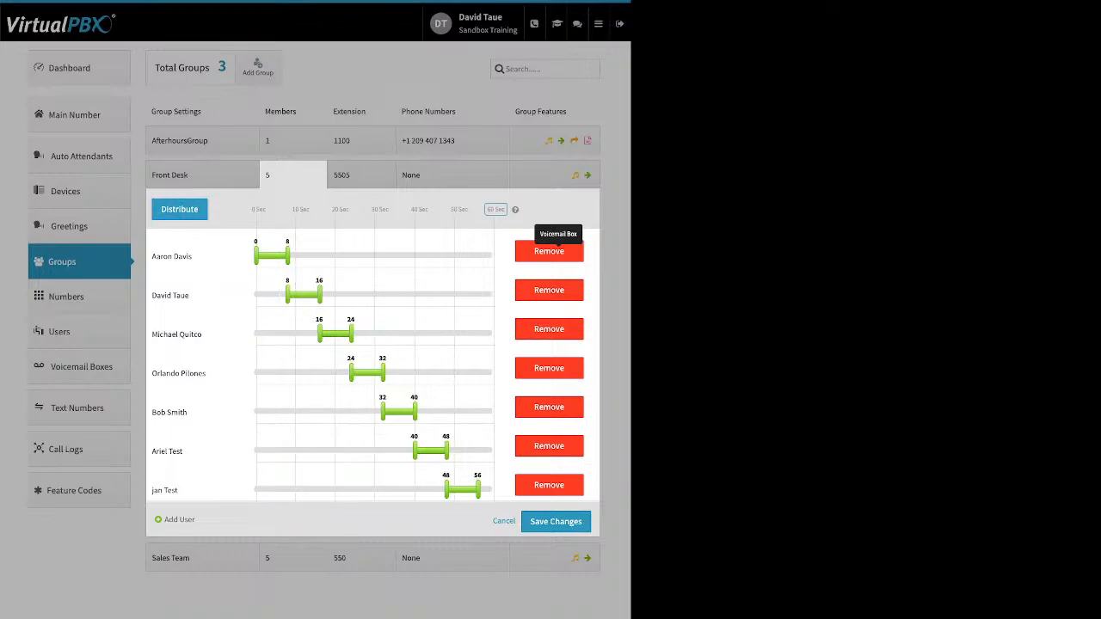
# Step: Move the fifth Front Desk member to the end and remove the first added test user, redistributing the ring time evenly after each change
pyautogui.moveTo(170, 413); pyautogui.dragTo(215, 487)
pyautogui.click(179, 209)
pyautogui.click(549, 407)
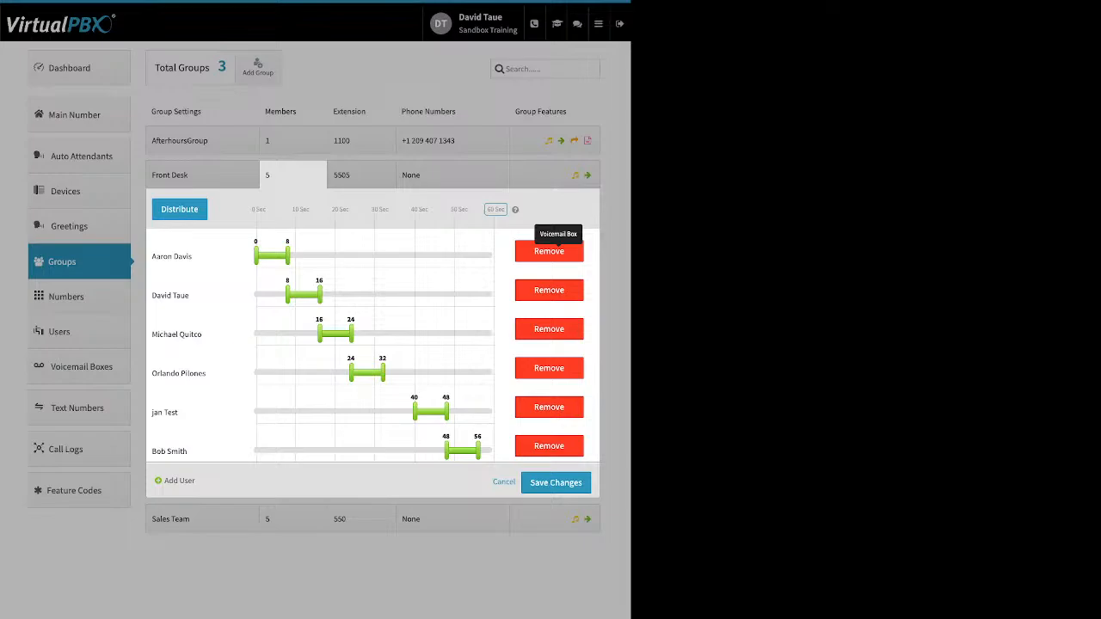
pyautogui.click(179, 209)
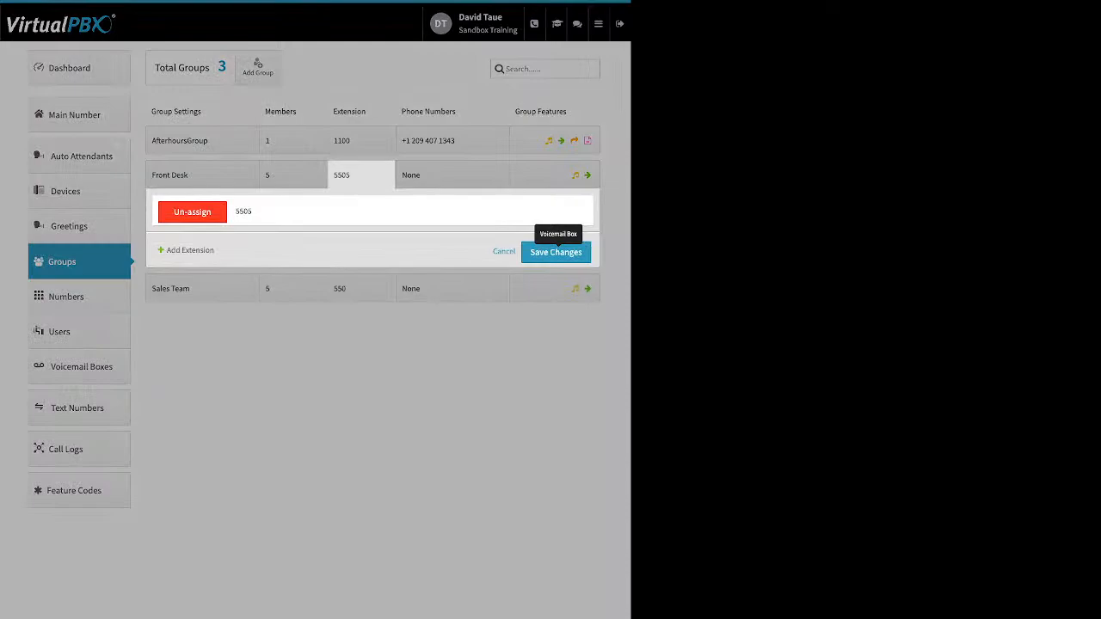
# Step: Review the Front Desk group's option for adding an extension and the AfterhoursGroup's phone number options
pyautogui.moveTo(172, 250); pyautogui.dragTo(215, 250)
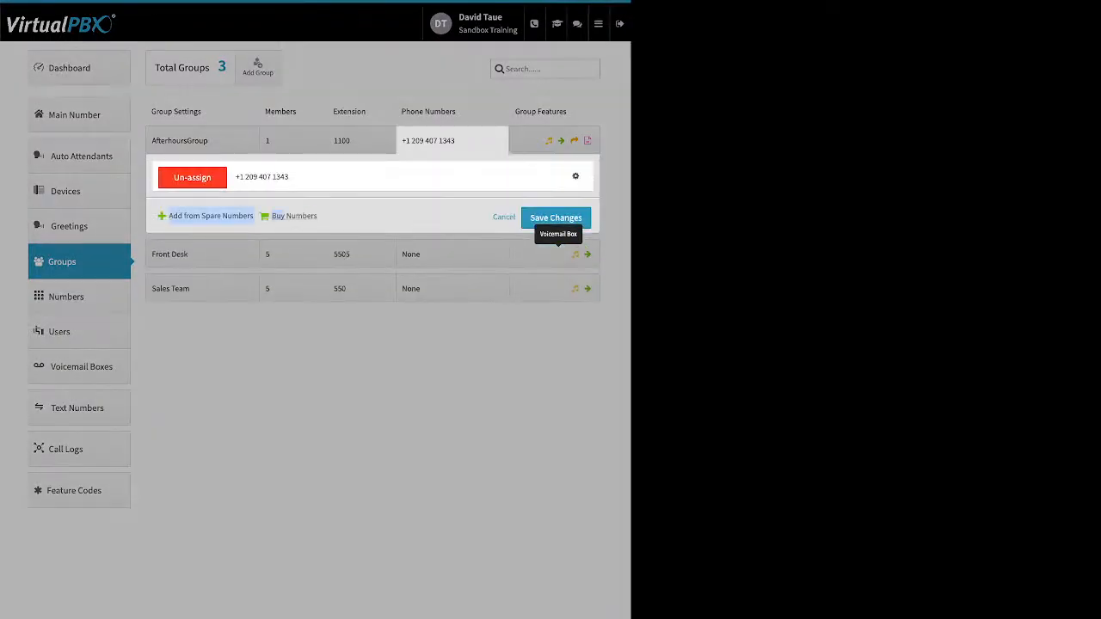
pyautogui.click(575, 176)
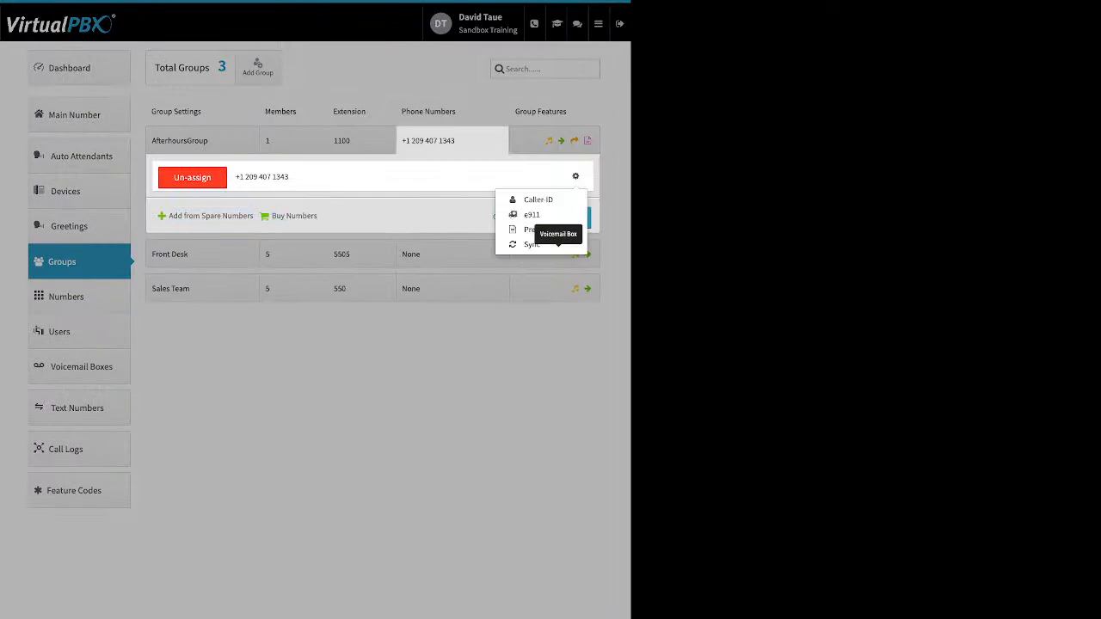
pyautogui.click(576, 177)
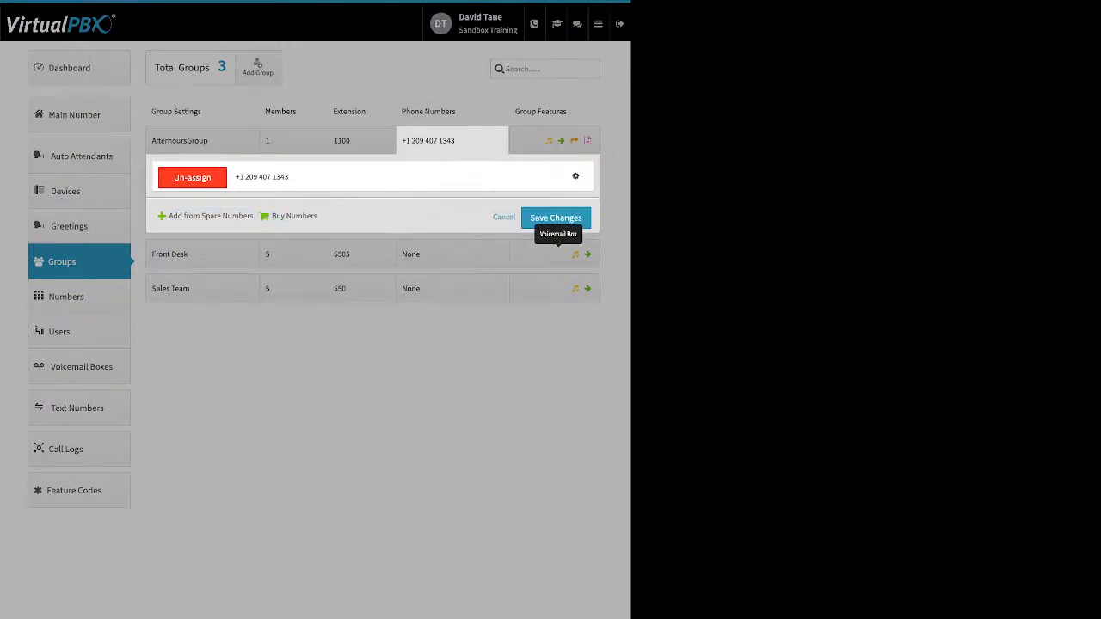
pyautogui.click(555, 219)
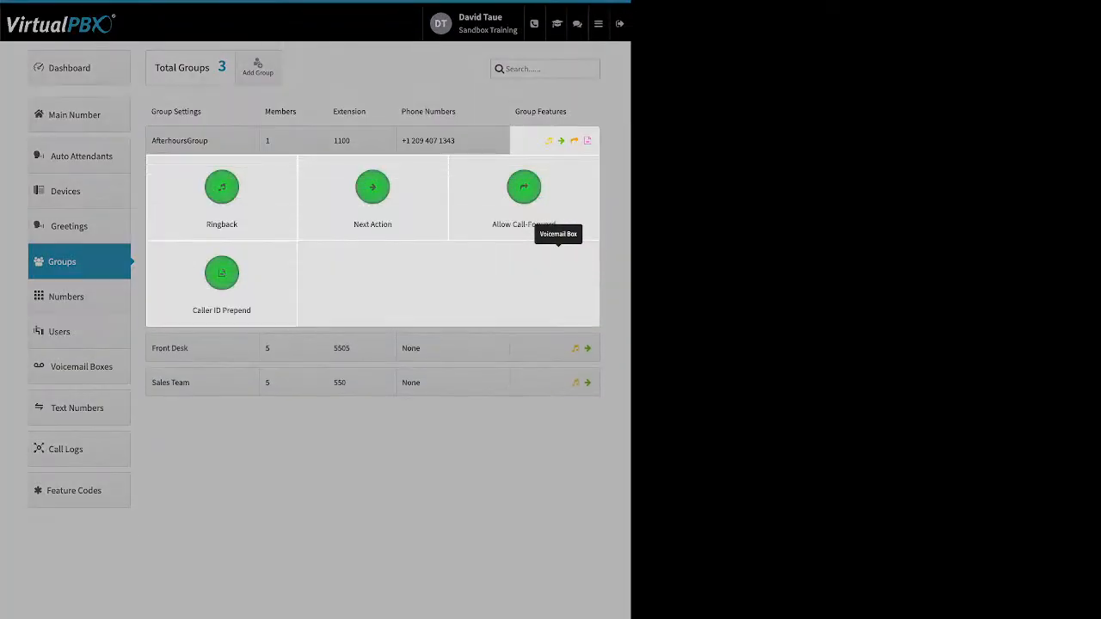
# Step: Review the AfterhoursGroup's Ringback settings, including the media upload option, without saving
pyautogui.click(221, 188)
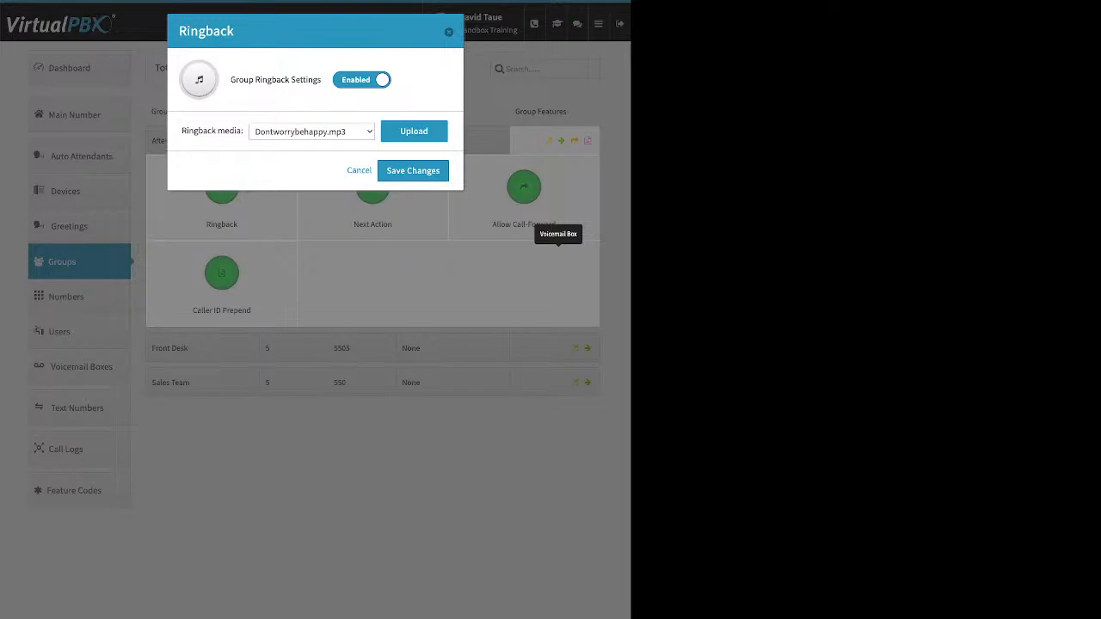
pyautogui.click(413, 131)
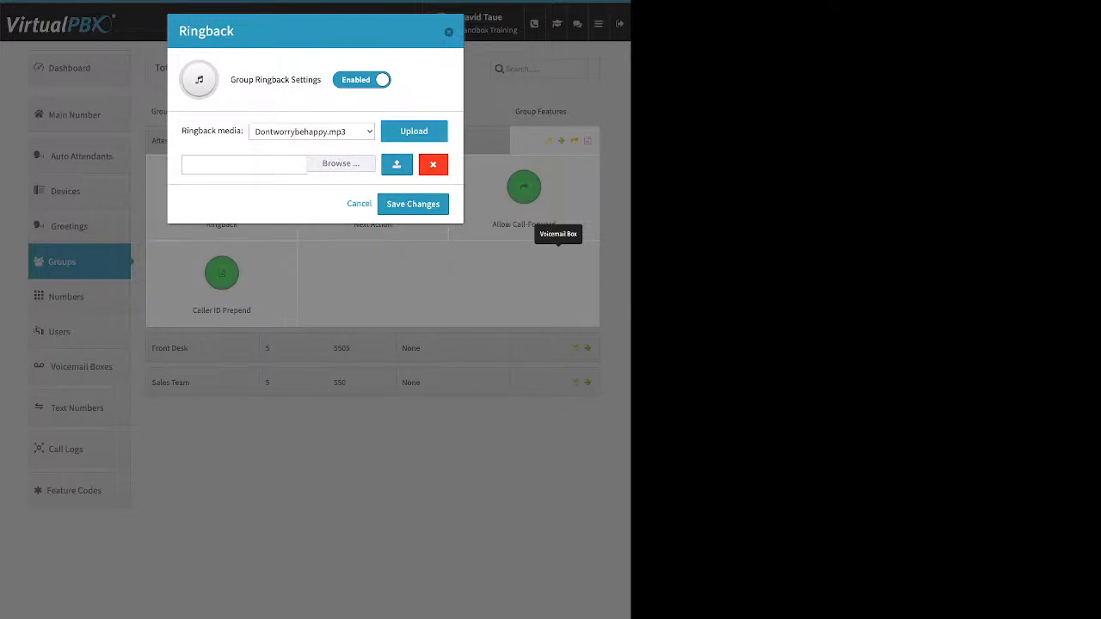
pyautogui.click(359, 204)
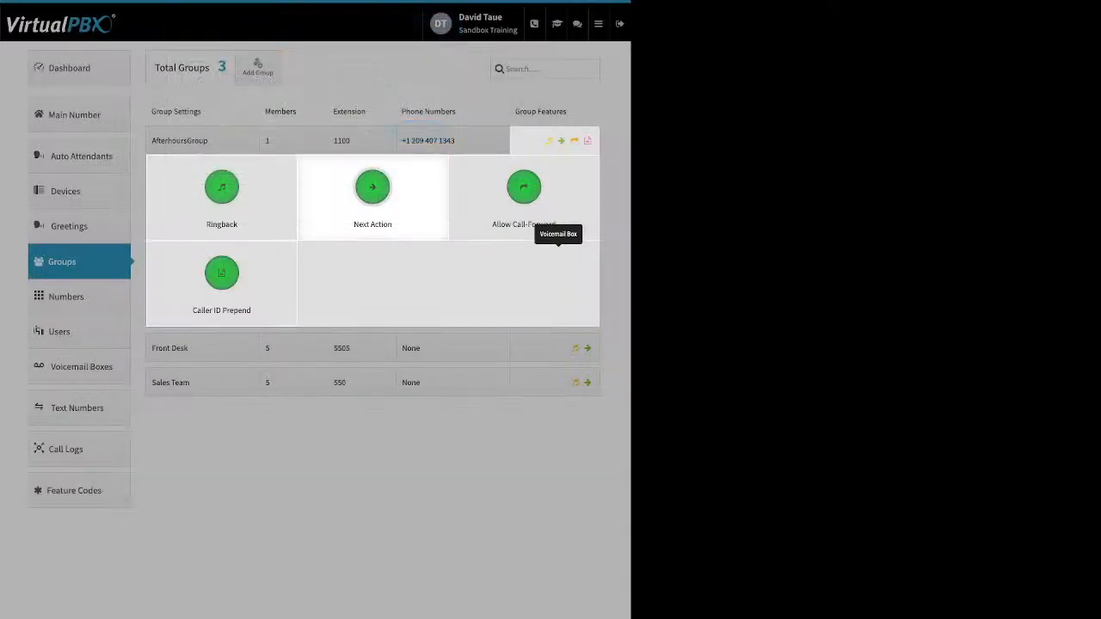
# Step: Review the AfterhoursGroup's Next Action setting and its available destinations for unanswered calls, without saving
pyautogui.click(372, 188)
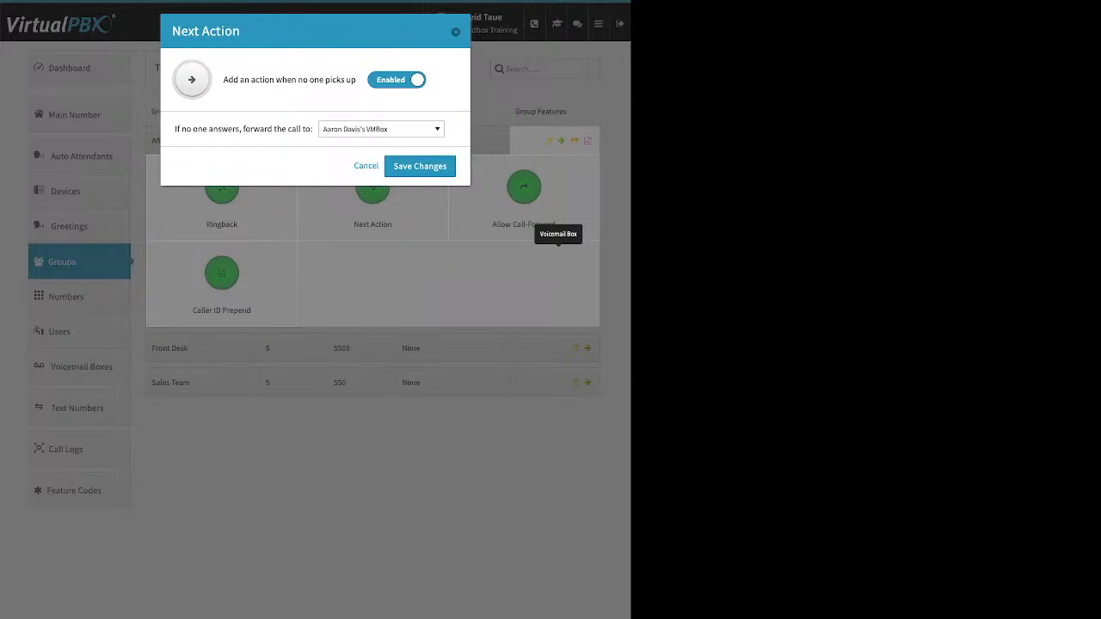
pyautogui.moveTo(175, 129); pyautogui.dragTo(291, 129)
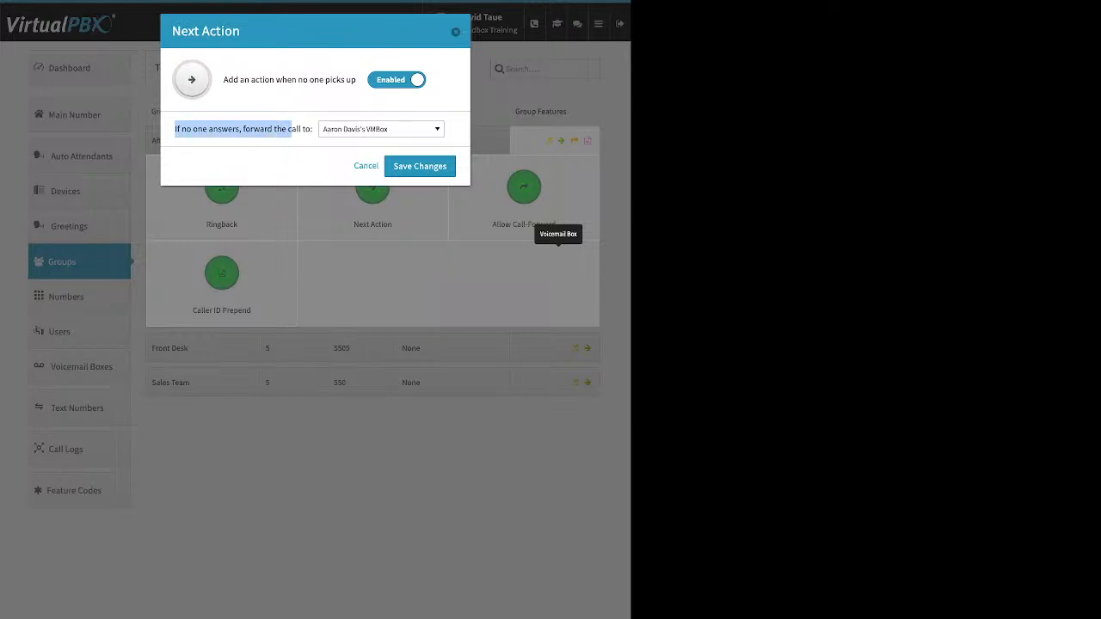
pyautogui.click(381, 129)
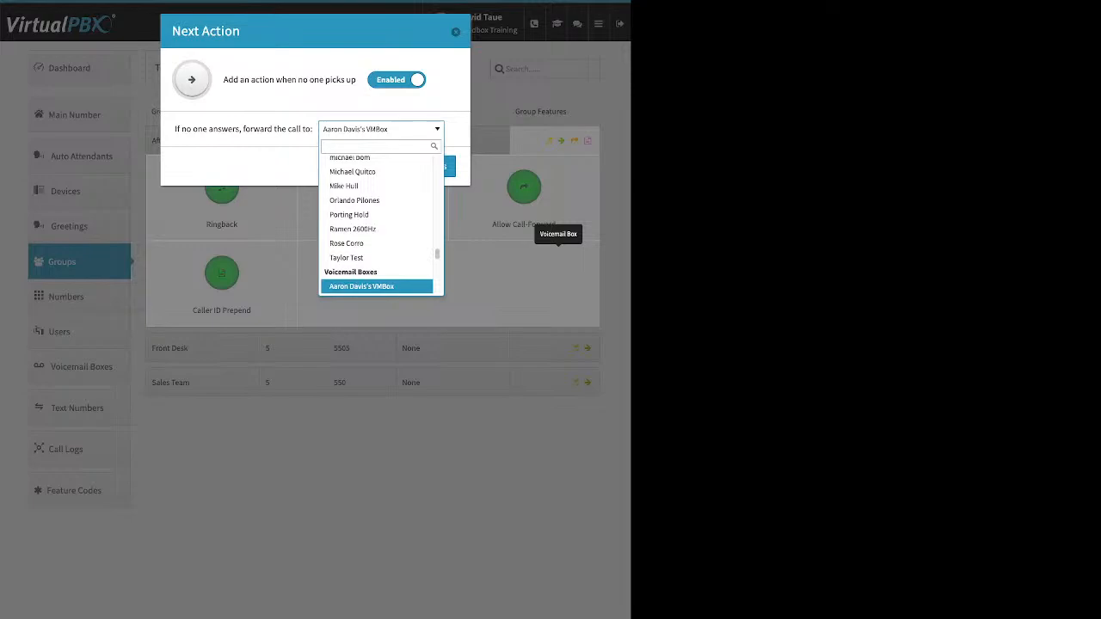
pyautogui.scroll(4, 376, 207)
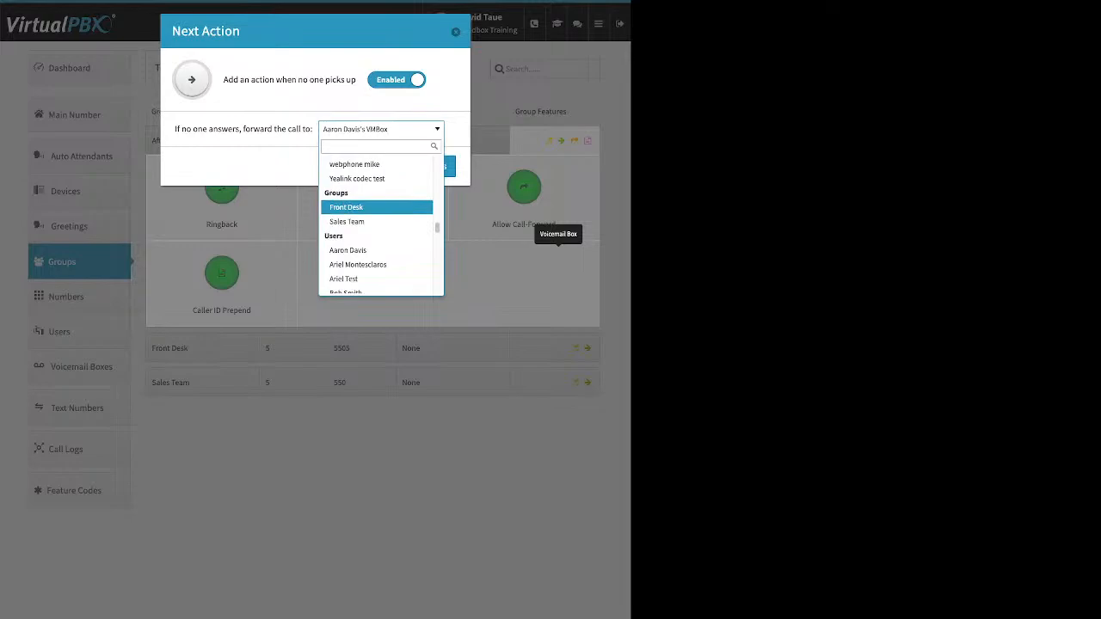
pyautogui.scroll(6, 377, 206)
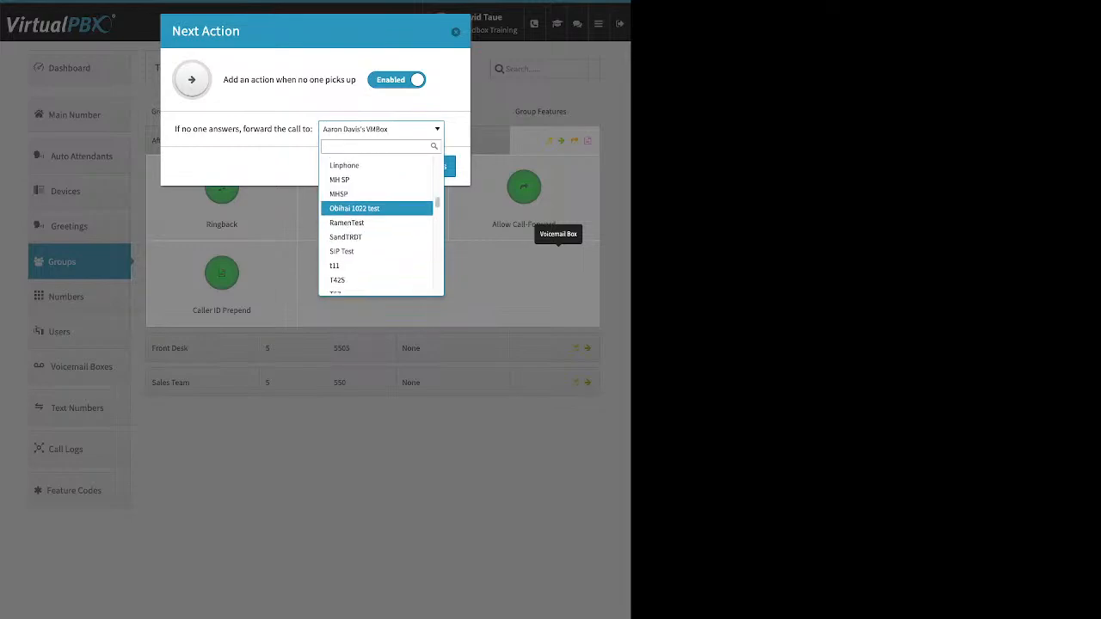
pyautogui.scroll(5, 377, 206)
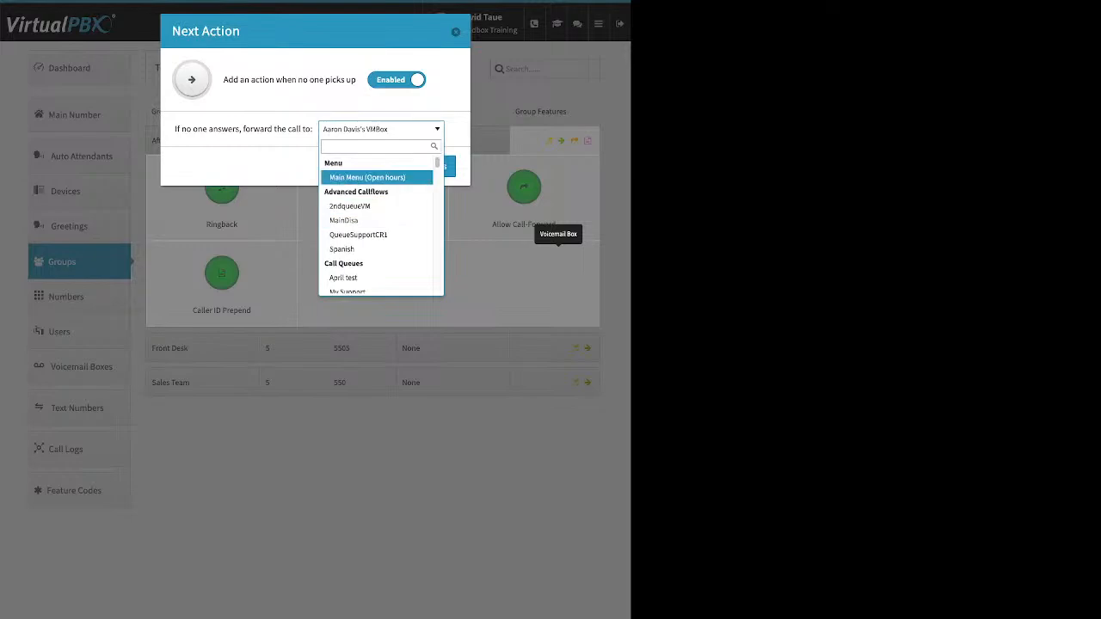
pyautogui.press('Escape')
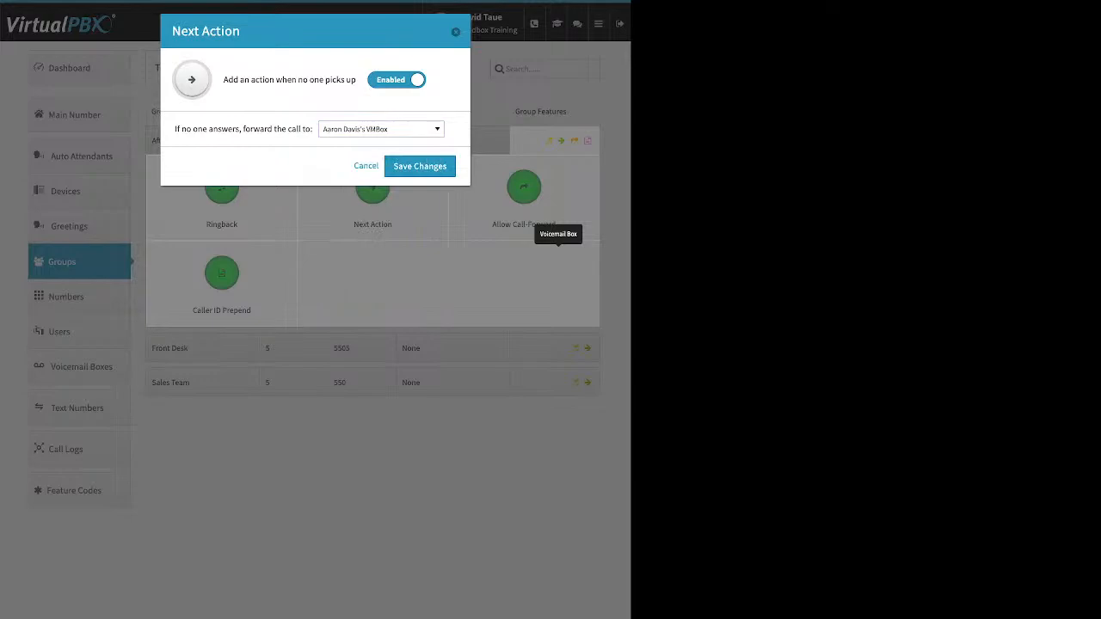
pyautogui.click(366, 166)
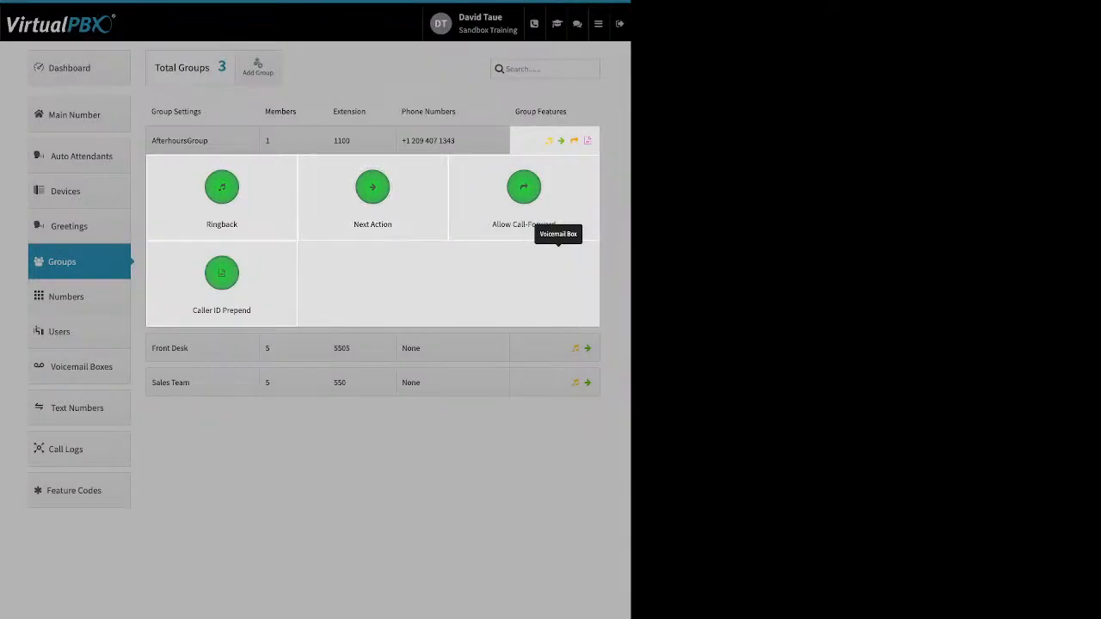
# Step: Review the Caller ID Prepend name and number prefix fields for the AfterhoursGroup, and close its features without saving
pyautogui.click(221, 273)
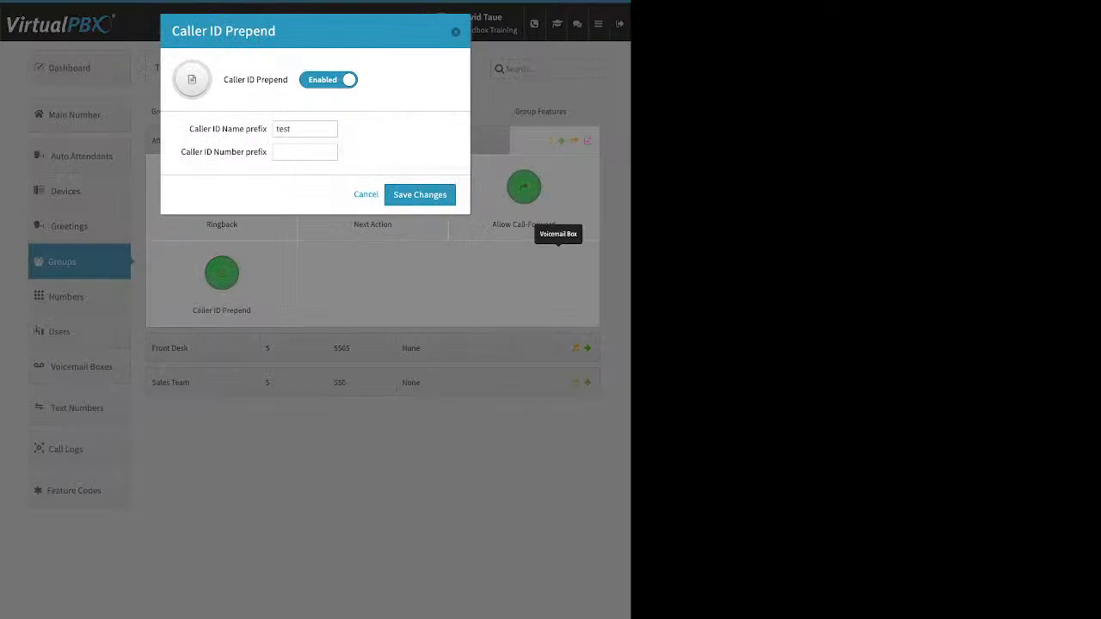
pyautogui.moveTo(189, 129); pyautogui.dragTo(266, 129)
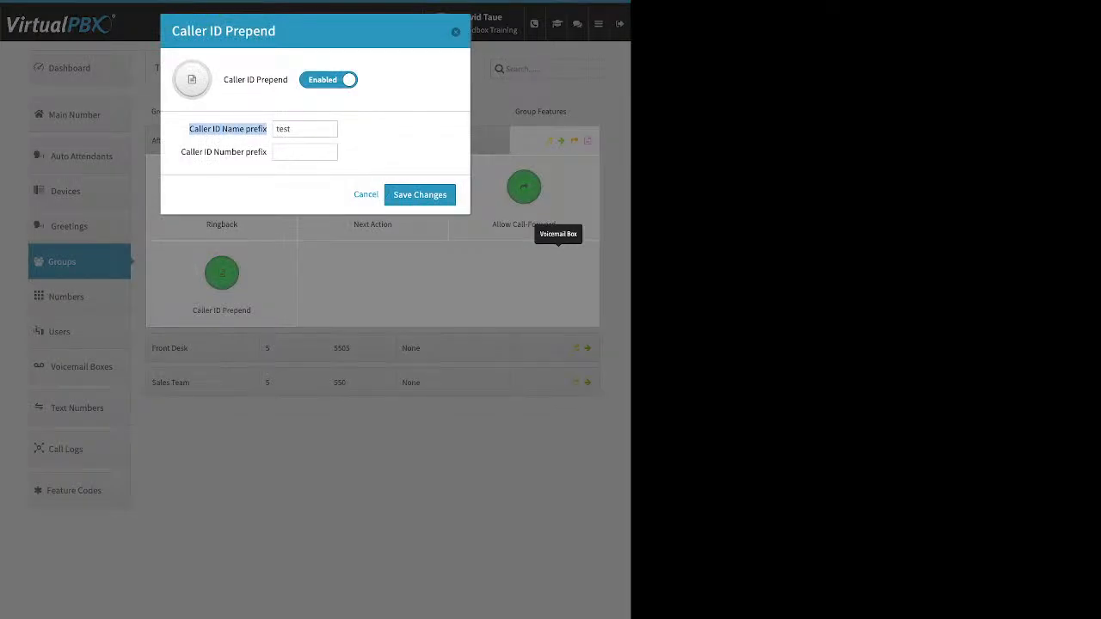
pyautogui.moveTo(182, 152); pyautogui.dragTo(266, 152)
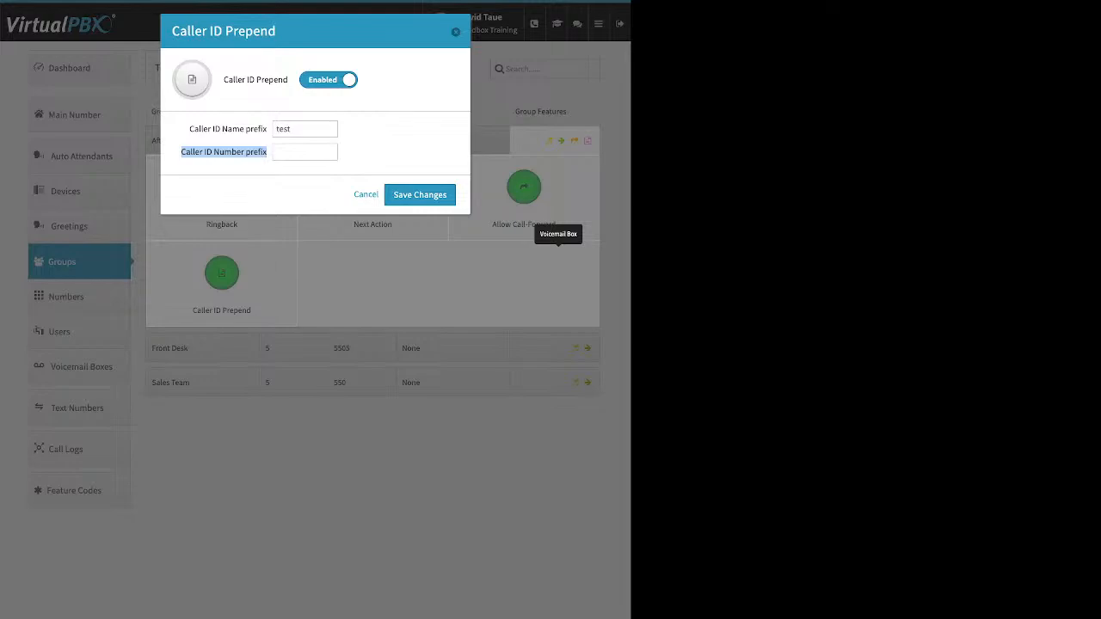
pyautogui.click(366, 194)
pyautogui.click(370, 481)
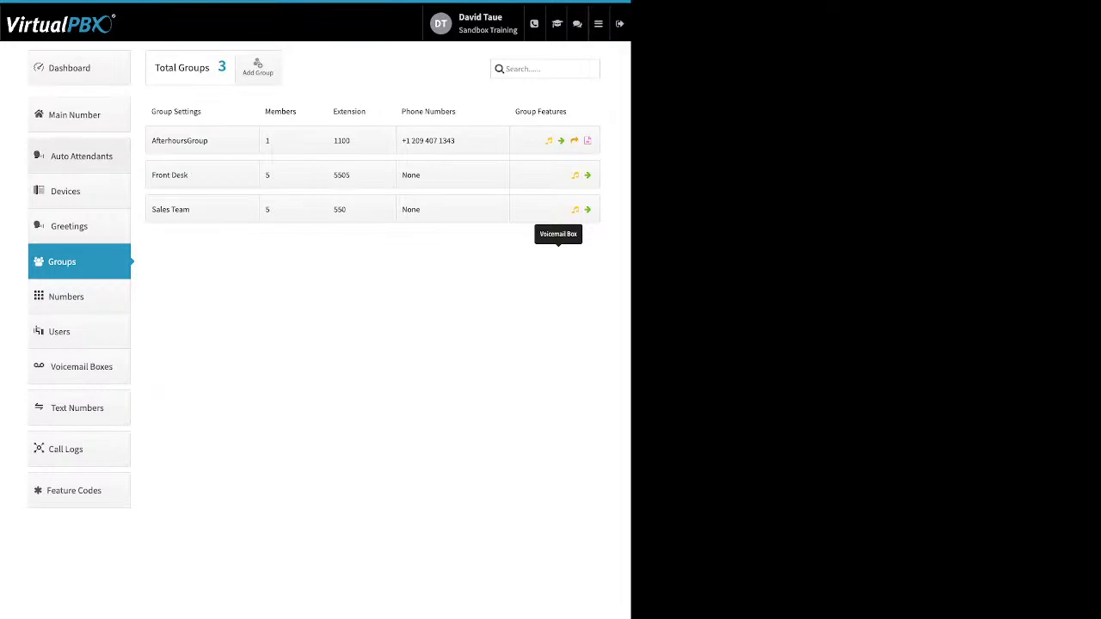
# Step: Review the Main Company Numbers list in the Main Number section, including the options to add spare numbers or buy numbers
pyautogui.click(79, 116)
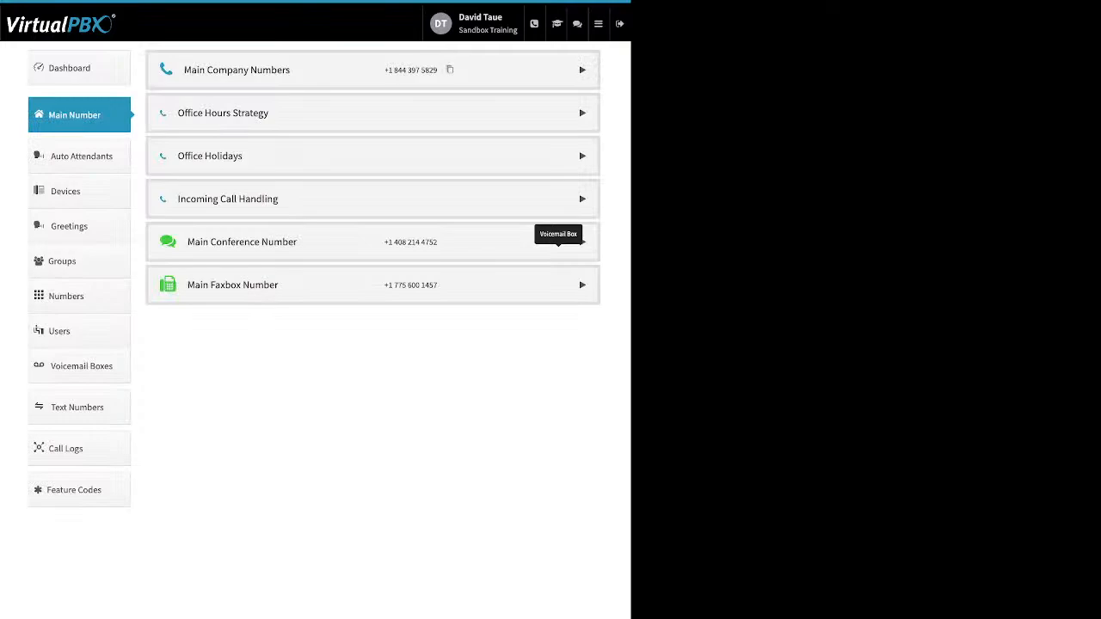
pyautogui.click(582, 70)
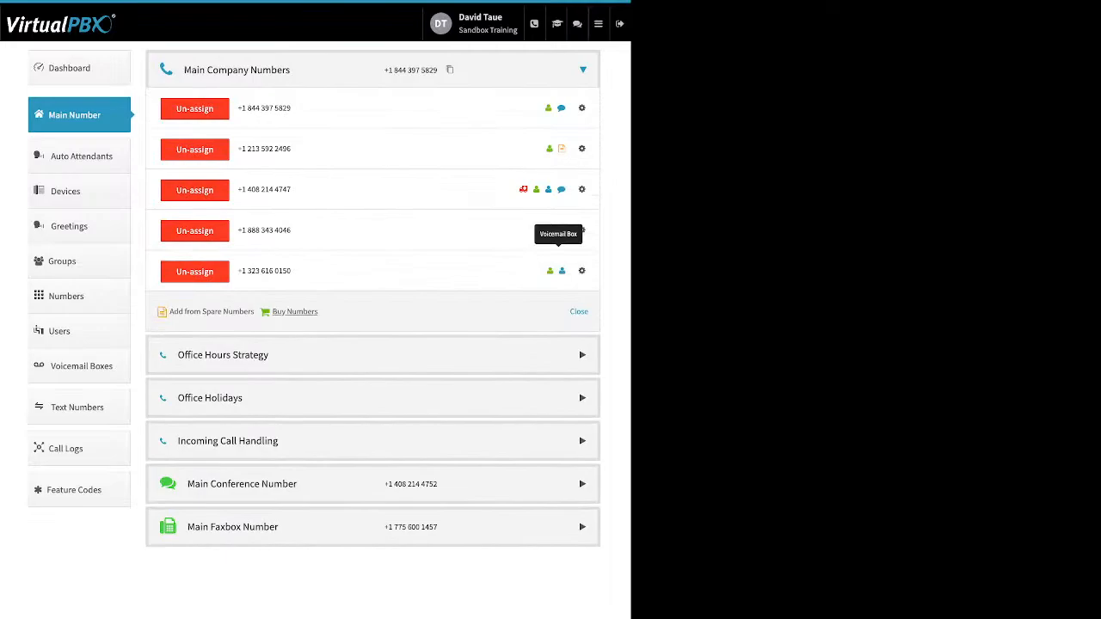
pyautogui.moveTo(320, 312); pyautogui.dragTo(194, 311)
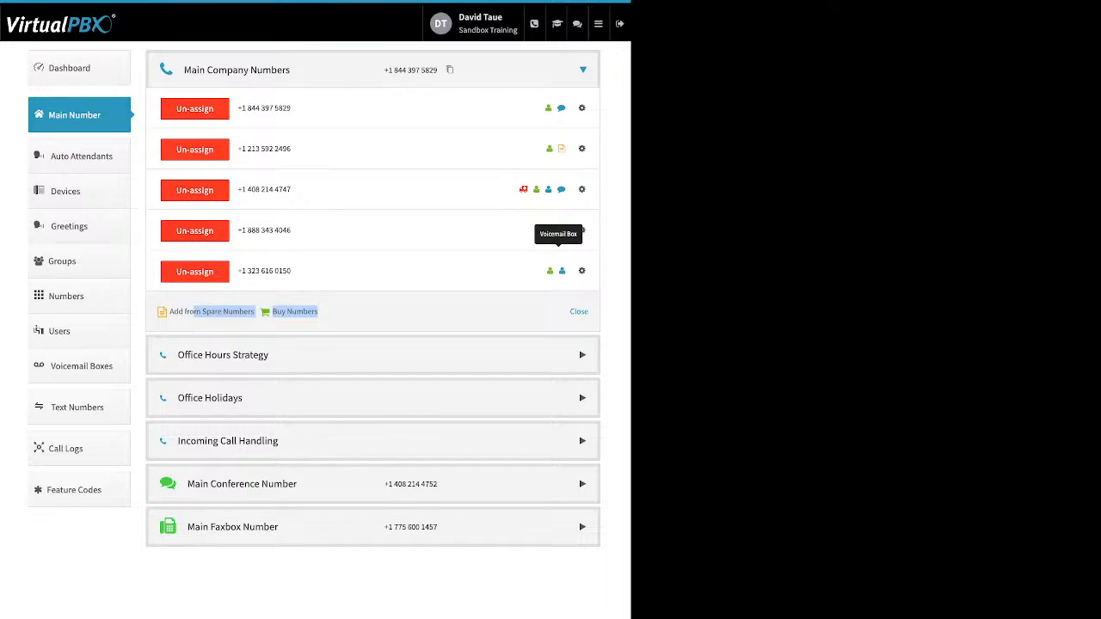
# Step: Review the Office Hours Strategy choices of 24 hours Open Office and Custom Office Hours
pyautogui.click(223, 355)
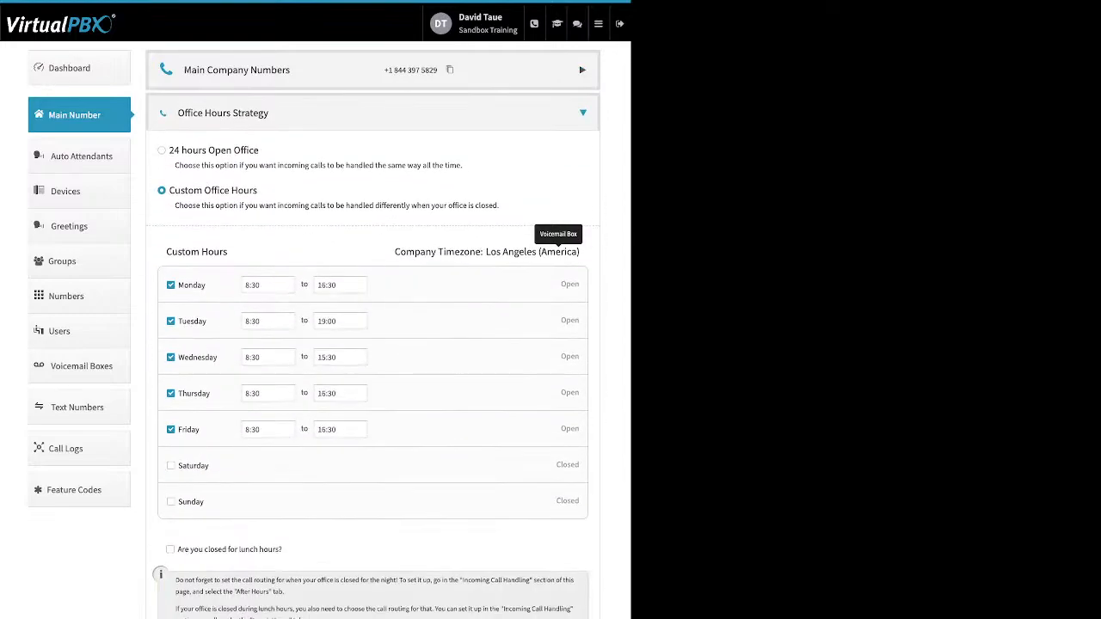
pyautogui.moveTo(258, 150); pyautogui.dragTo(169, 150)
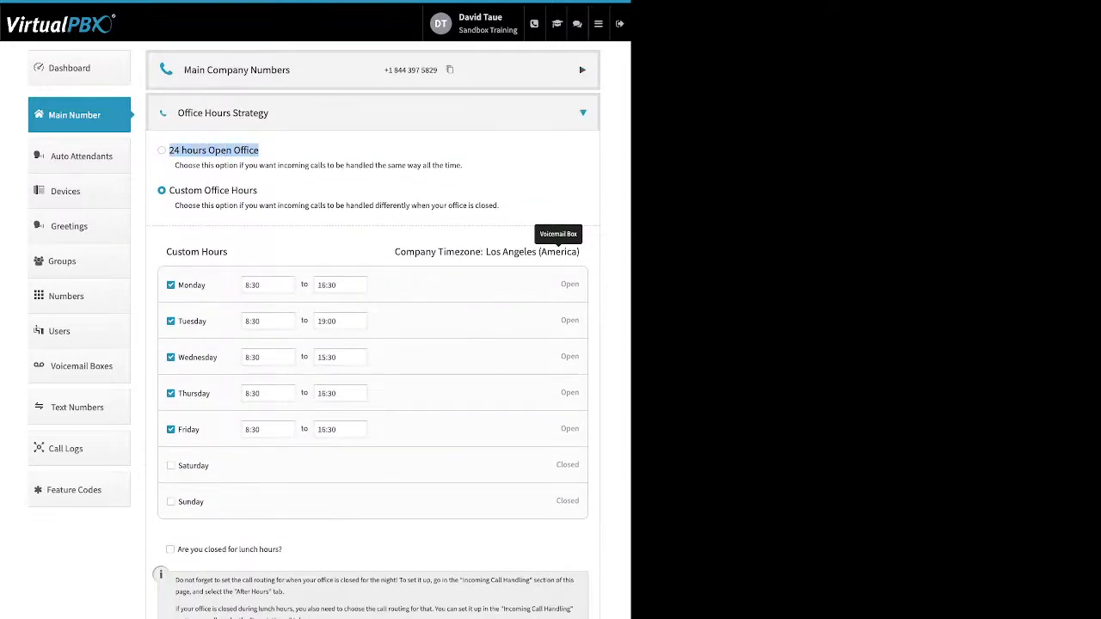
pyautogui.moveTo(169, 190); pyautogui.dragTo(253, 190)
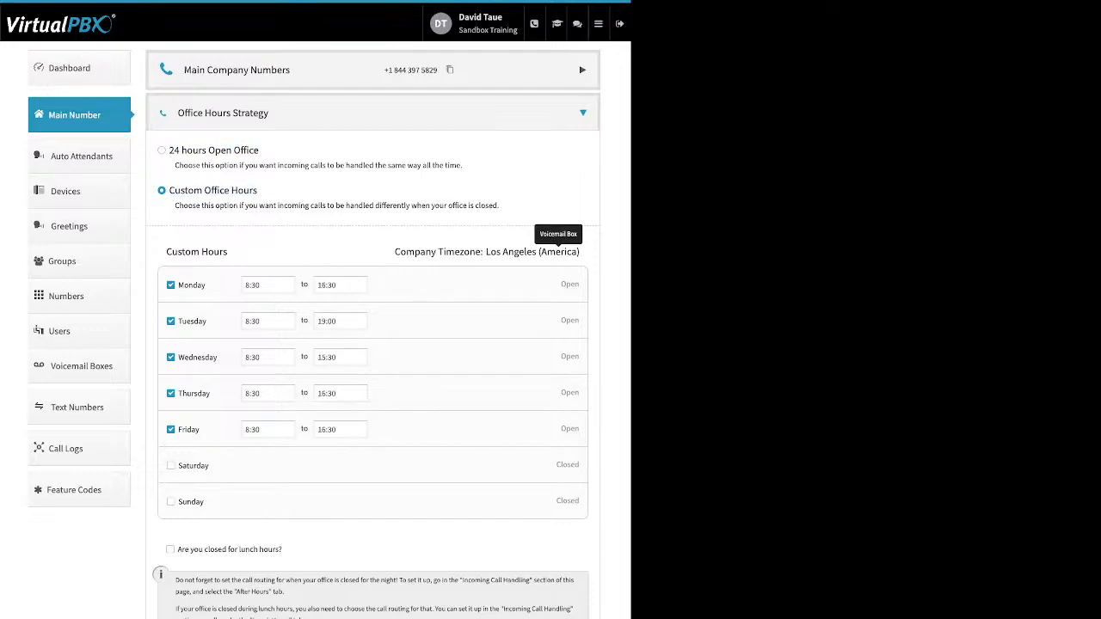
# Step: Examine the opening and closing time choices for Monday in Custom Hours, picking 8:30 and 16:30
pyautogui.moveTo(178, 284); pyautogui.dragTo(205, 285)
pyautogui.click(262, 285)
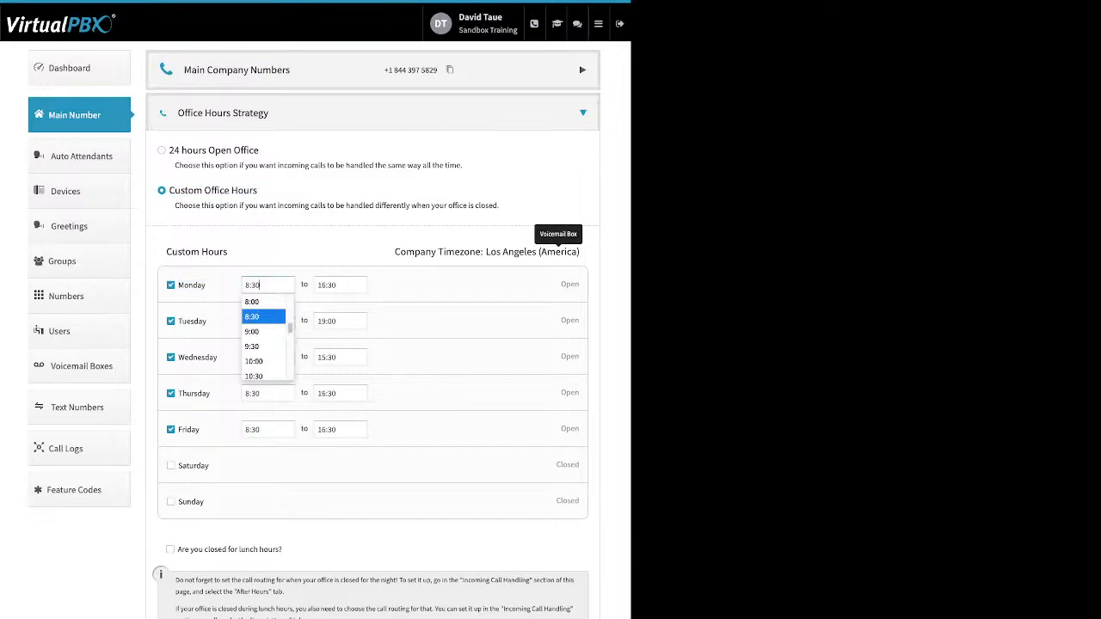
pyautogui.click(260, 317)
pyautogui.click(319, 285)
pyautogui.click(326, 317)
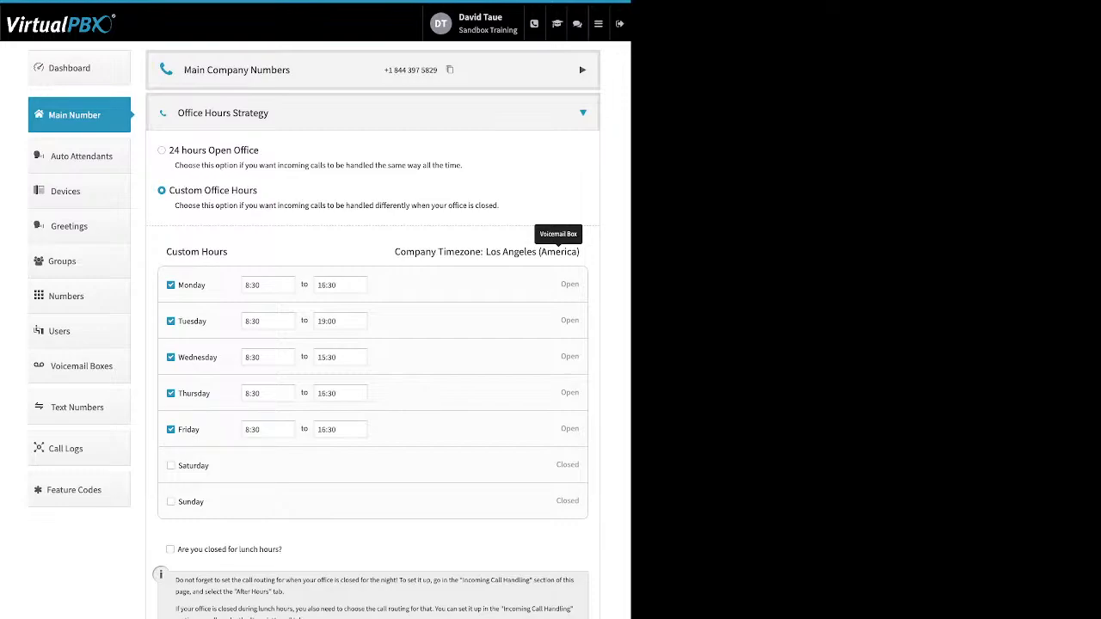
# Step: Turn on the lunch hours closure option to view its time range, and close Office Hours Strategy without saving
pyautogui.moveTo(178, 550); pyautogui.dragTo(282, 550)
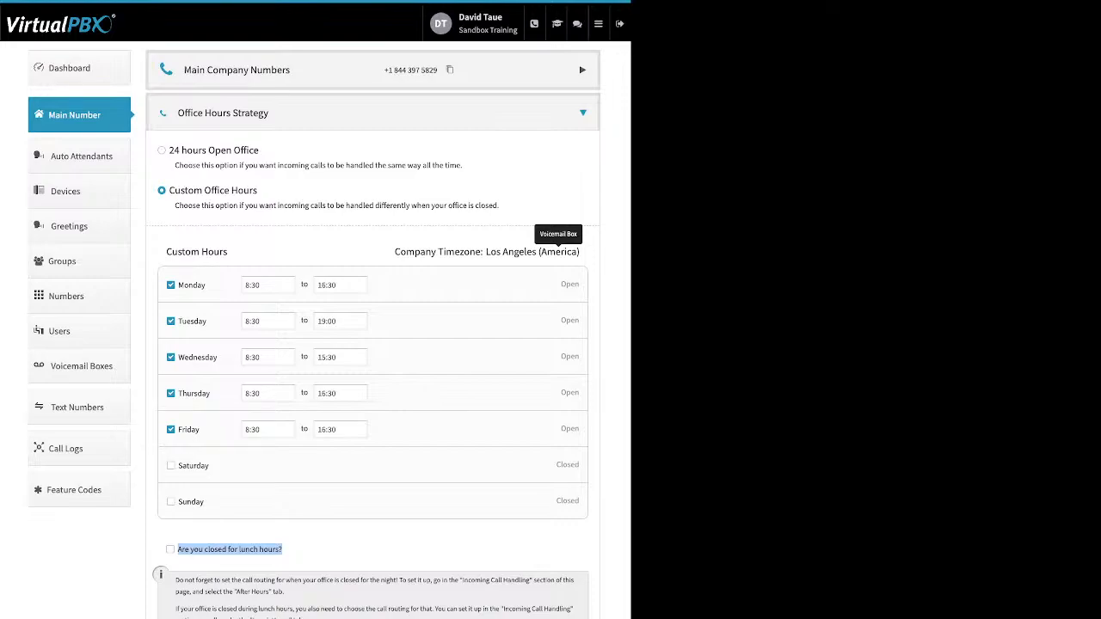
pyautogui.click(303, 550)
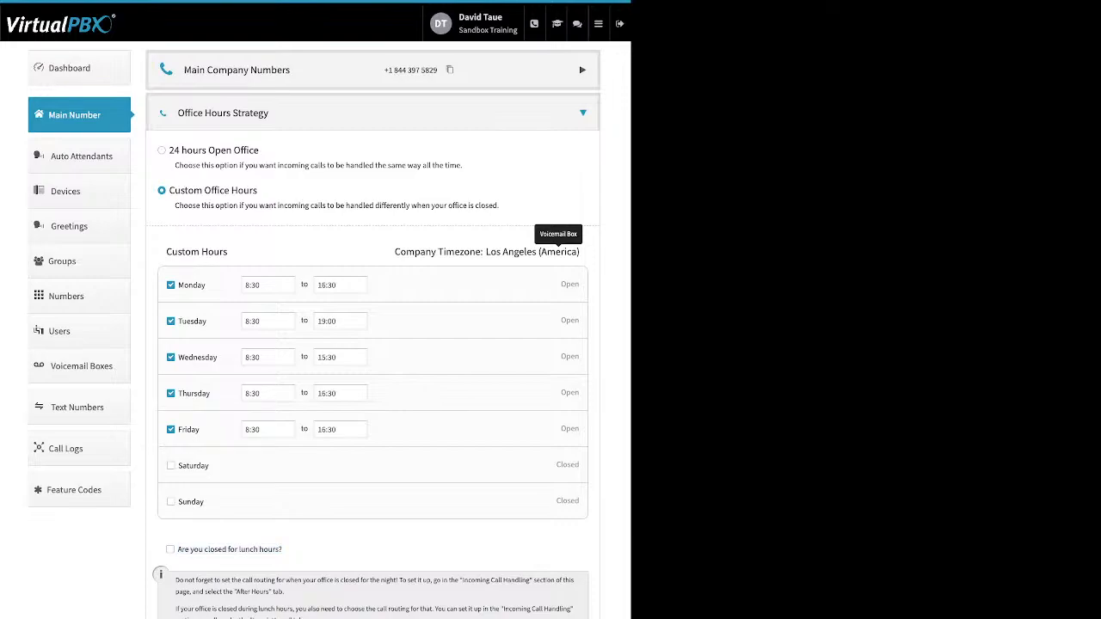
pyautogui.click(171, 550)
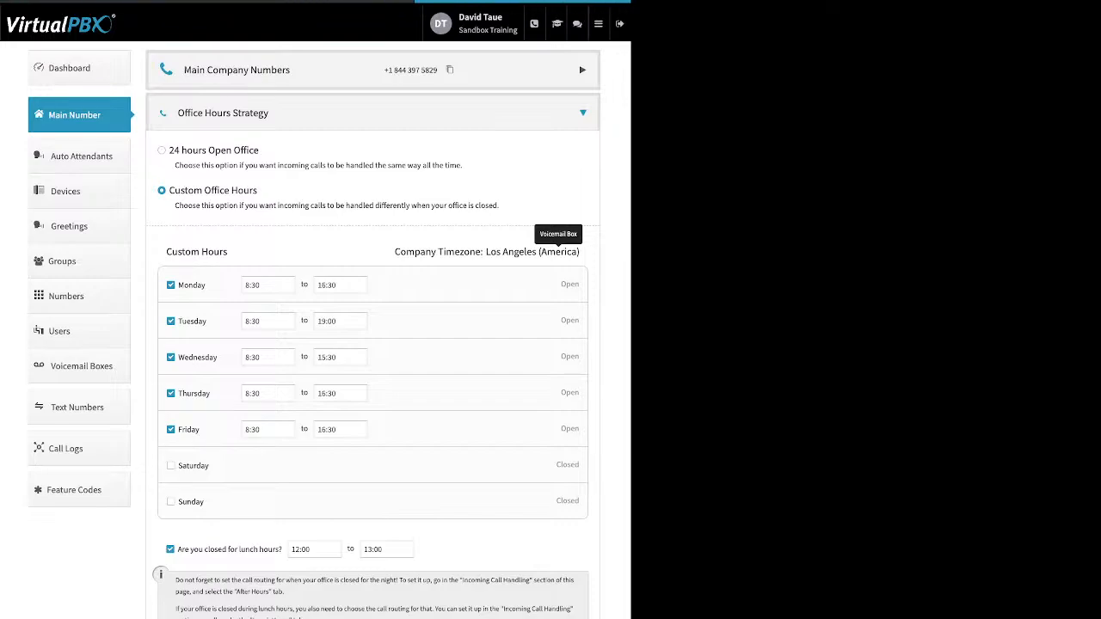
pyautogui.click(583, 112)
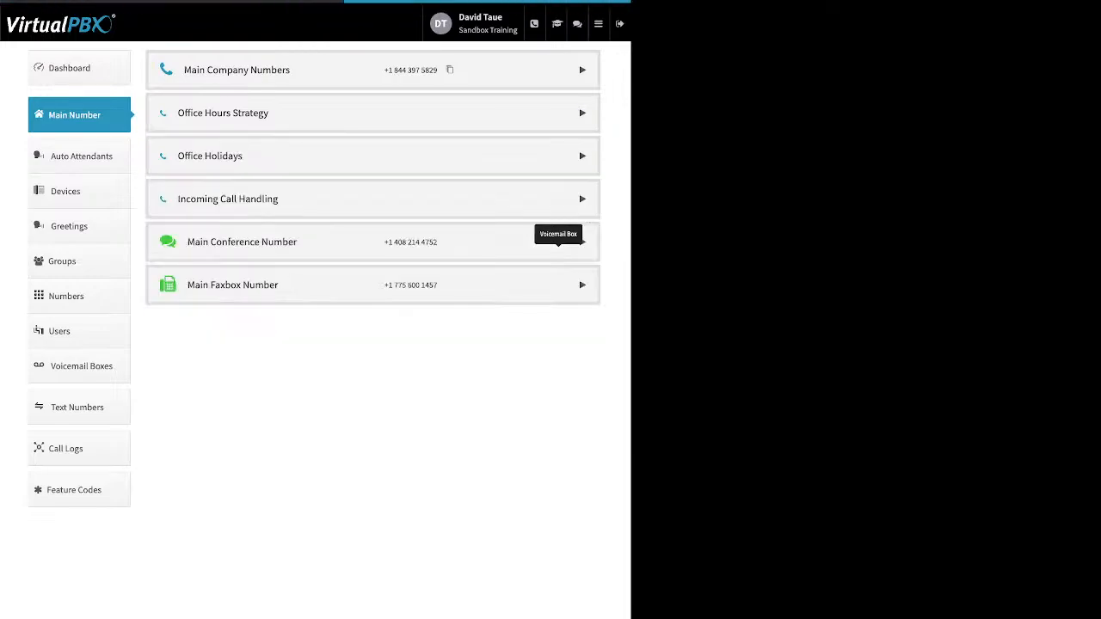
# Step: Review the Office Holidays settings, covering the holiday closure option and the New Year's Day, Christmas Holiday and Thanksgiving entries
pyautogui.click(582, 156)
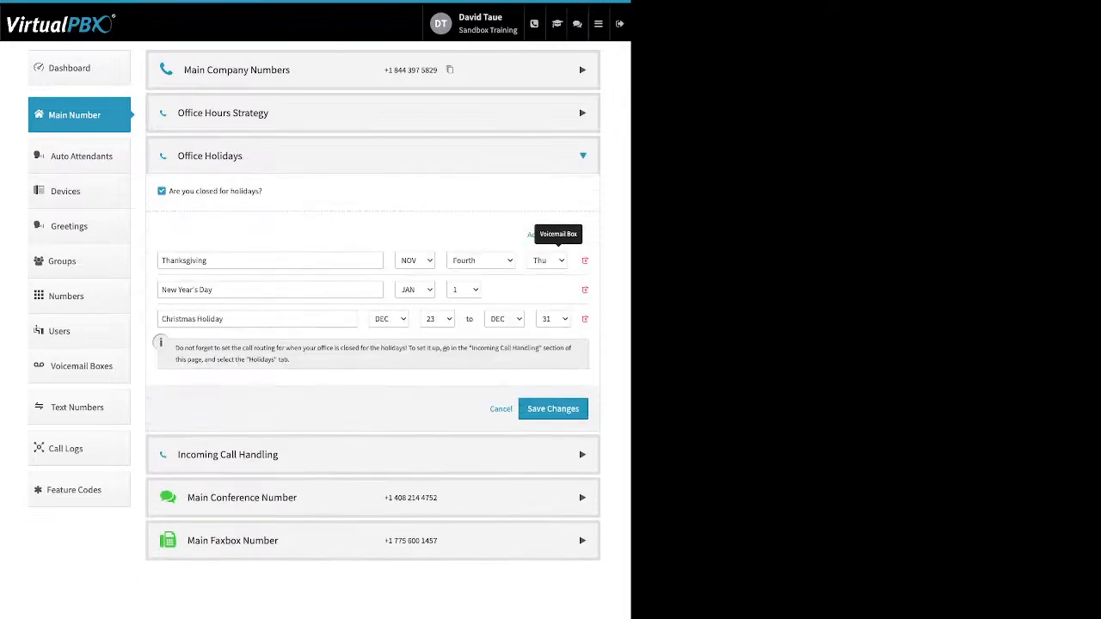
pyautogui.moveTo(169, 191); pyautogui.dragTo(262, 191)
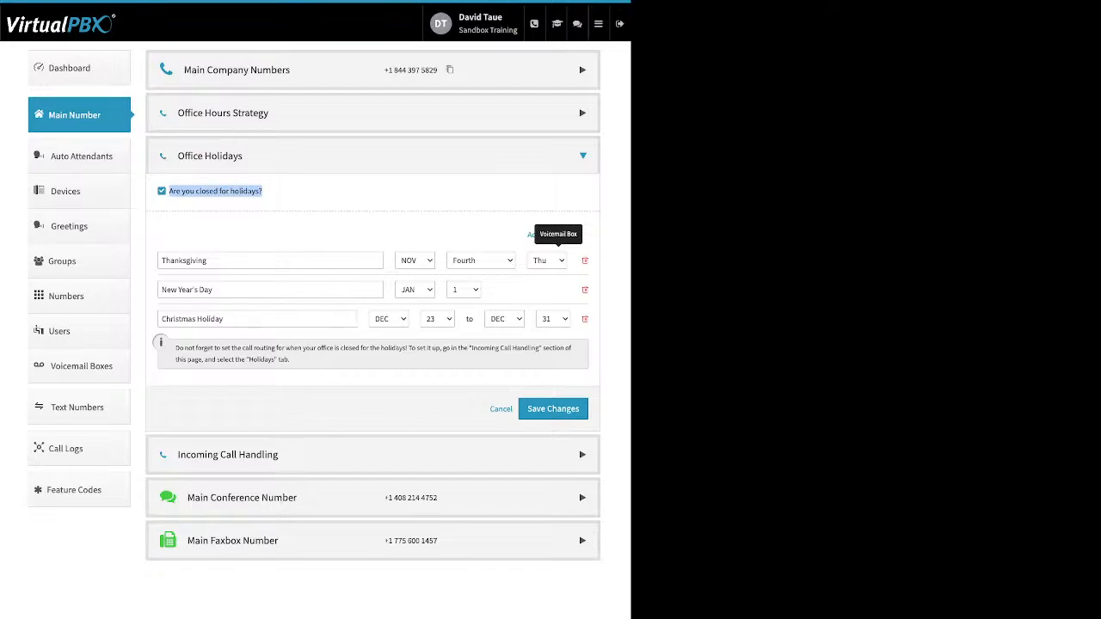
pyautogui.click(531, 234)
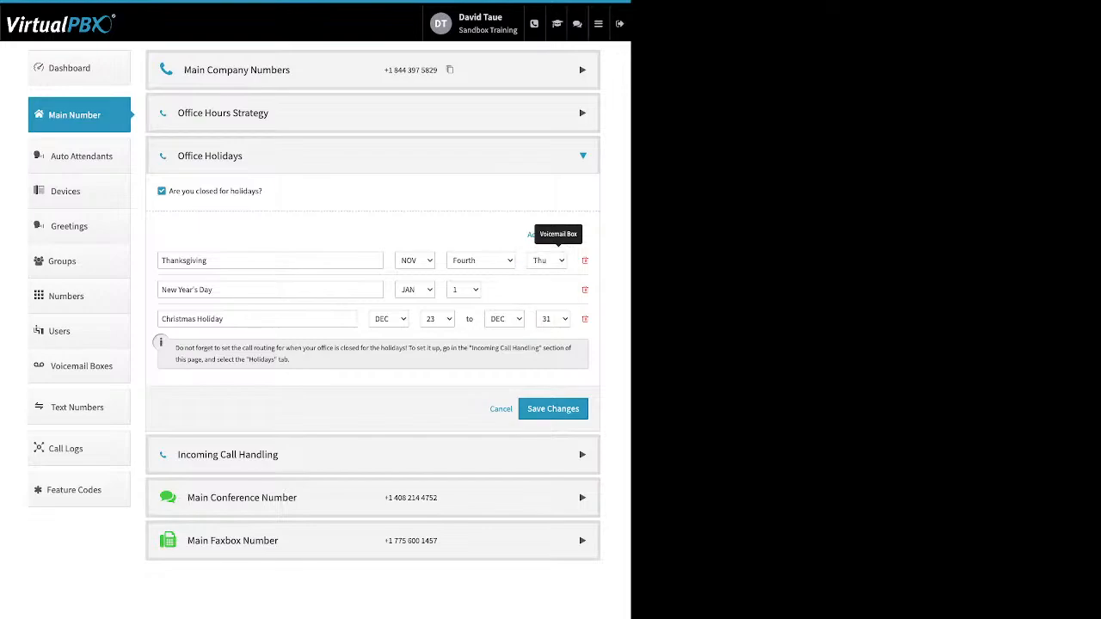
pyautogui.moveTo(216, 290); pyautogui.dragTo(160, 290)
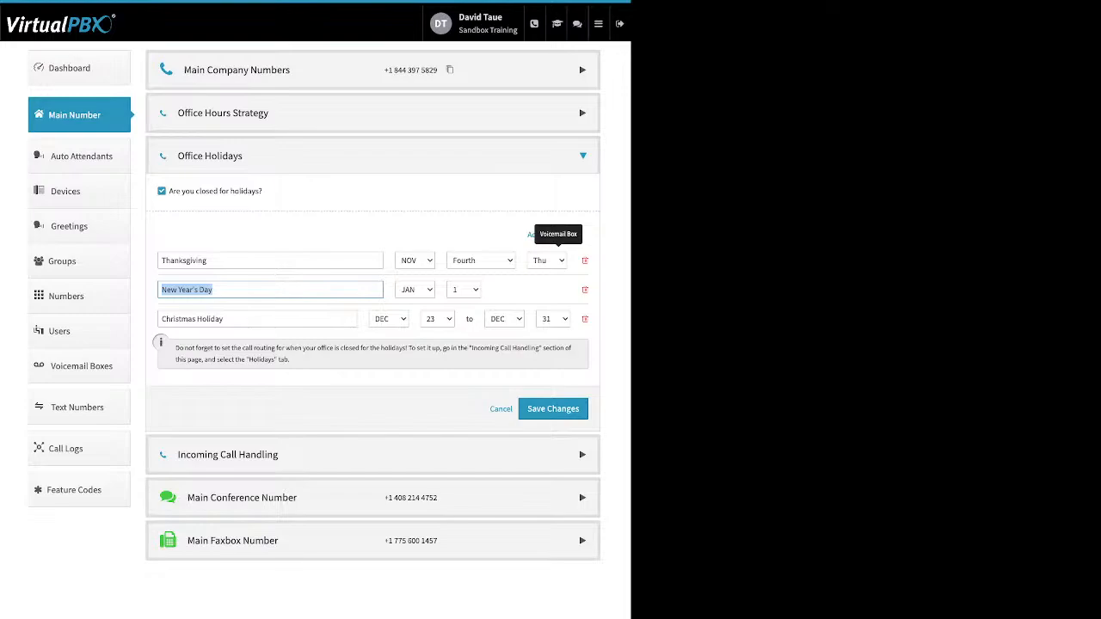
pyautogui.moveTo(226, 319); pyautogui.dragTo(160, 320)
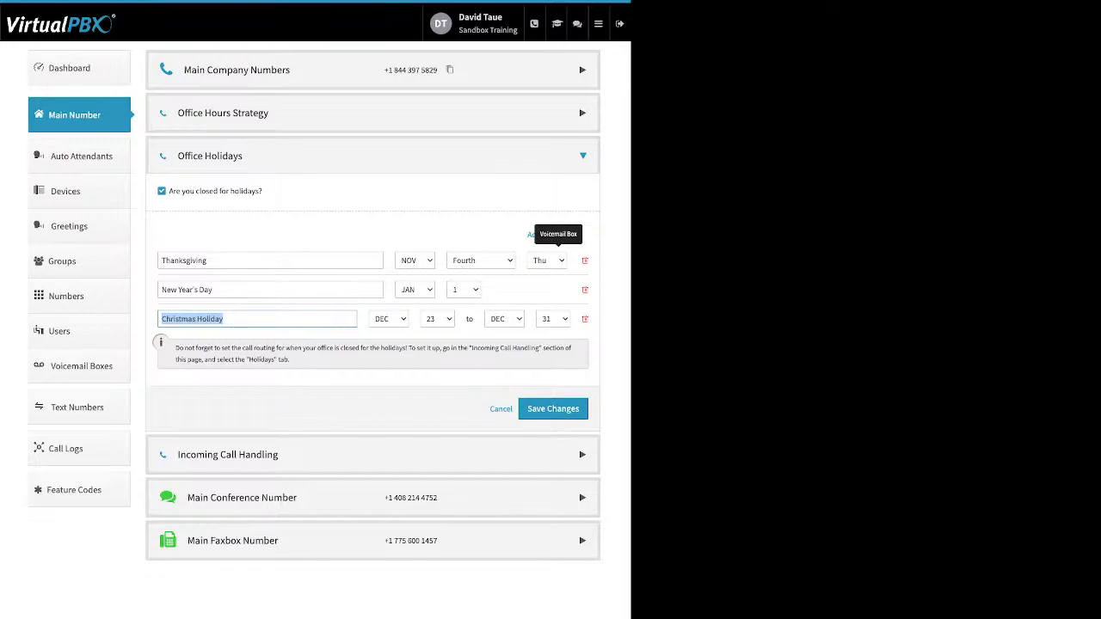
pyautogui.click(209, 261)
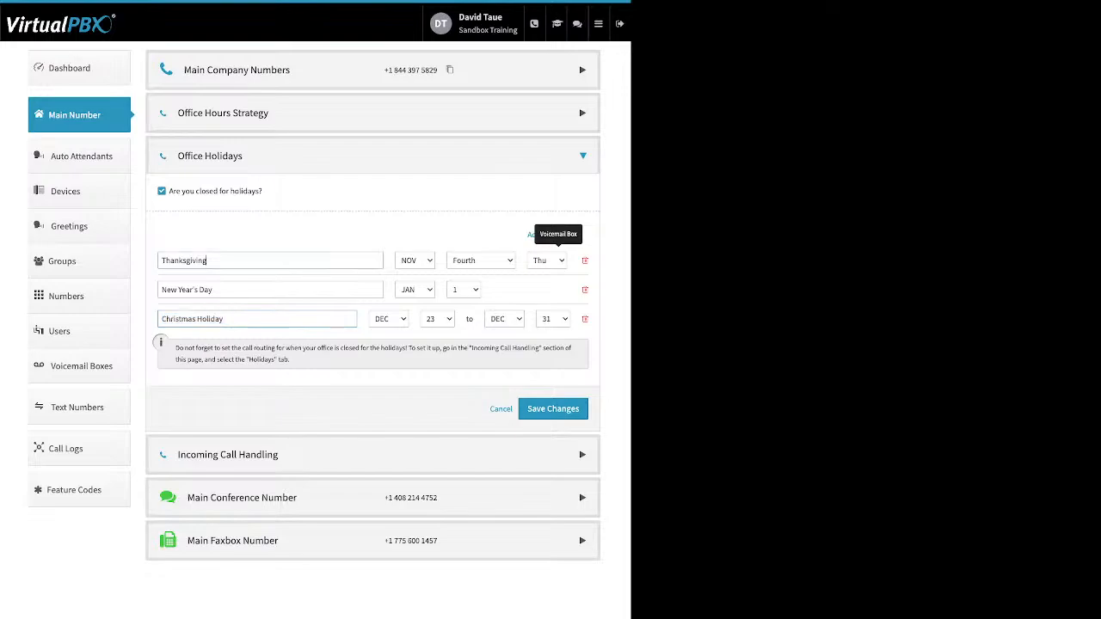
pyautogui.moveTo(208, 260); pyautogui.dragTo(160, 261)
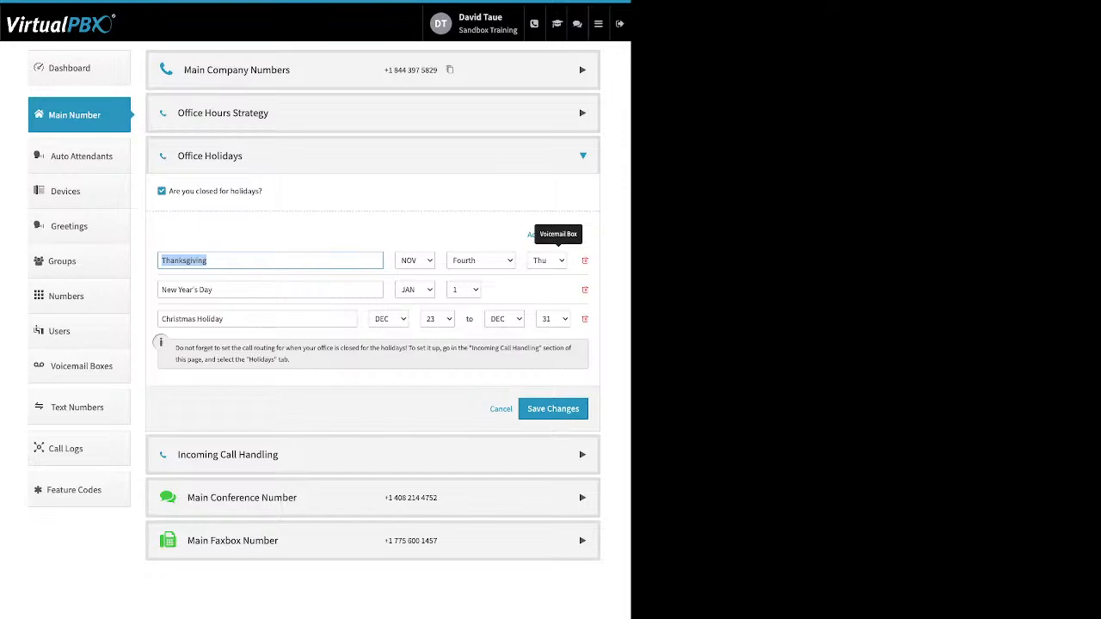
# Step: Review the Incoming Call Handling options for Lunch Hours, After Hours and Holidays, and return to the Open Hours options
pyautogui.click(372, 455)
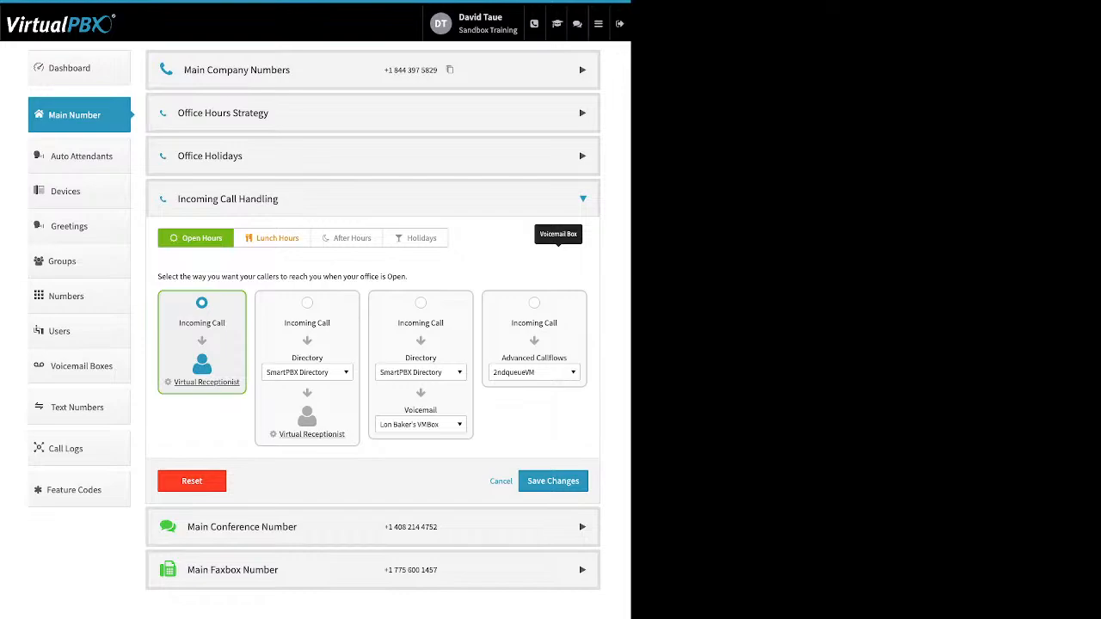
pyautogui.click(273, 239)
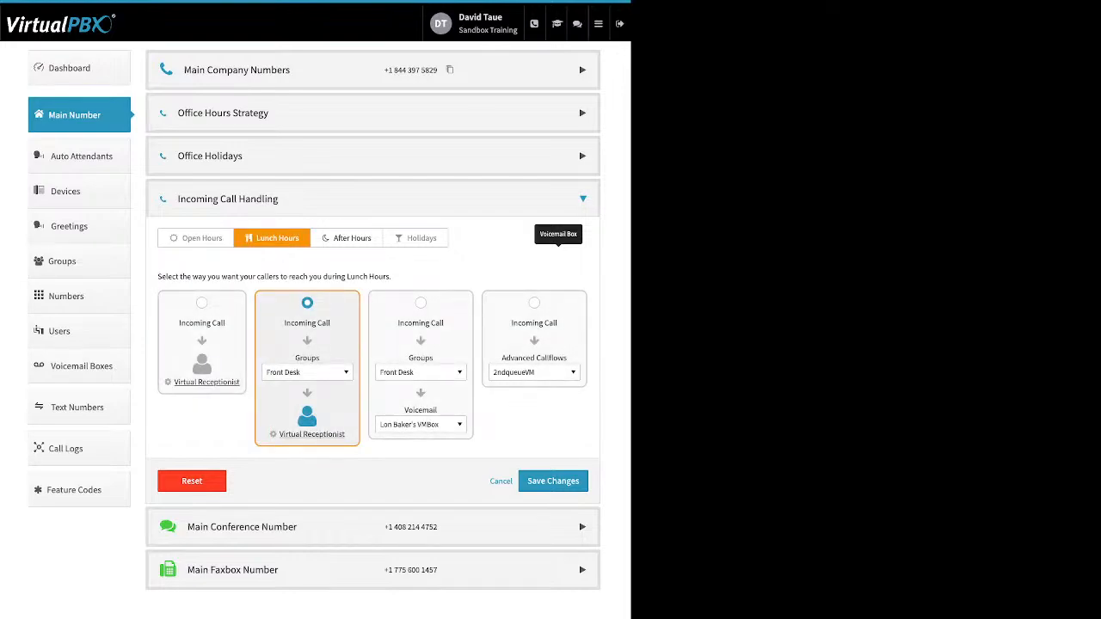
pyautogui.click(347, 238)
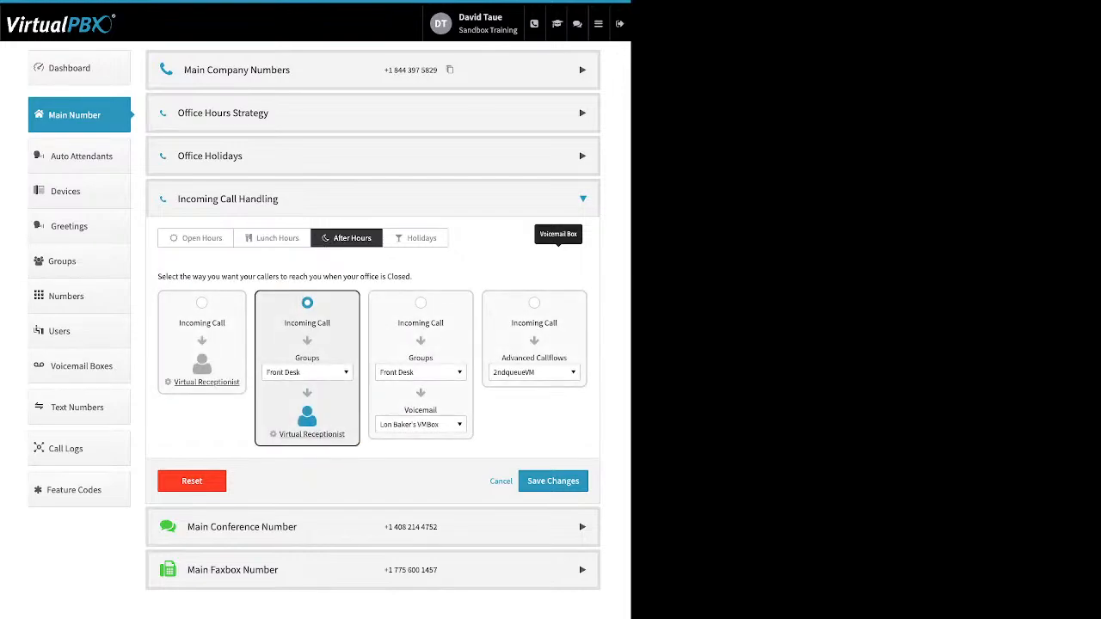
pyautogui.click(416, 239)
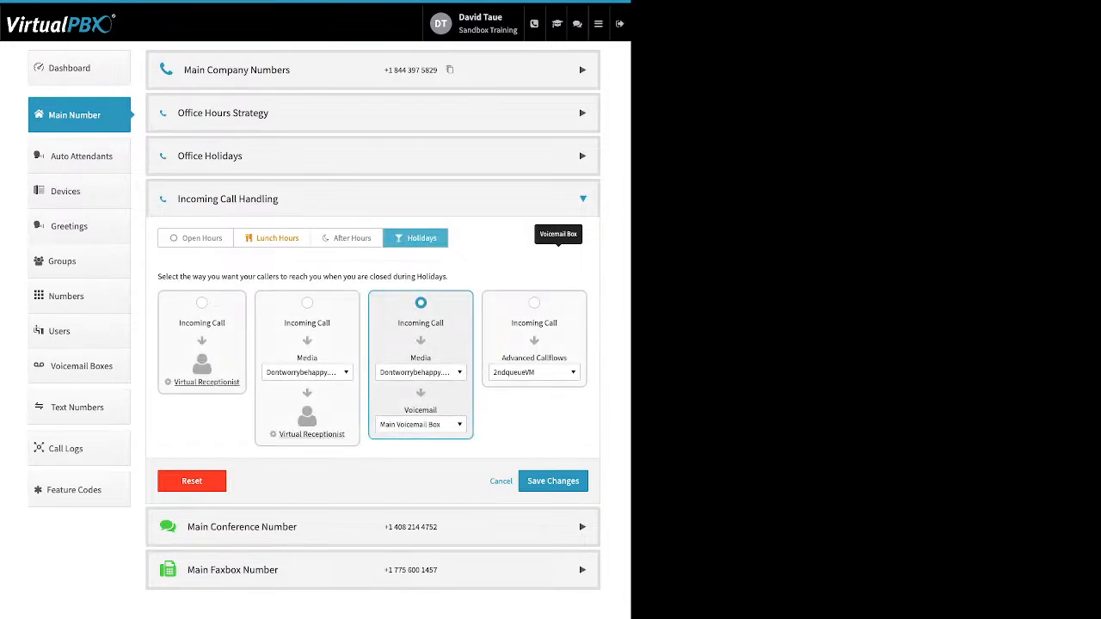
pyautogui.click(273, 239)
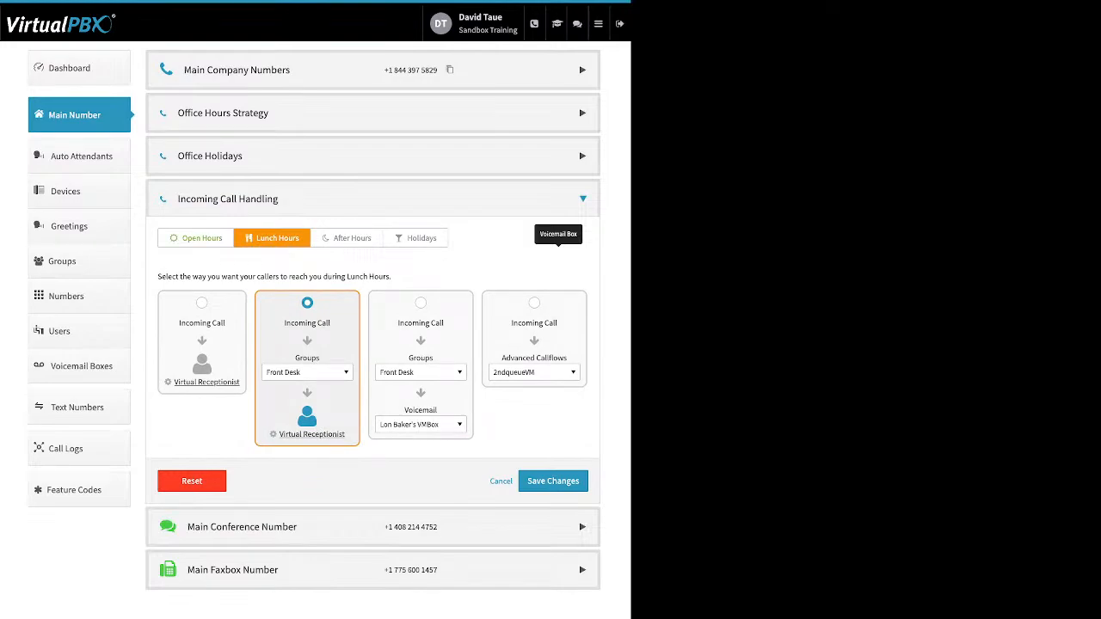
pyautogui.click(196, 238)
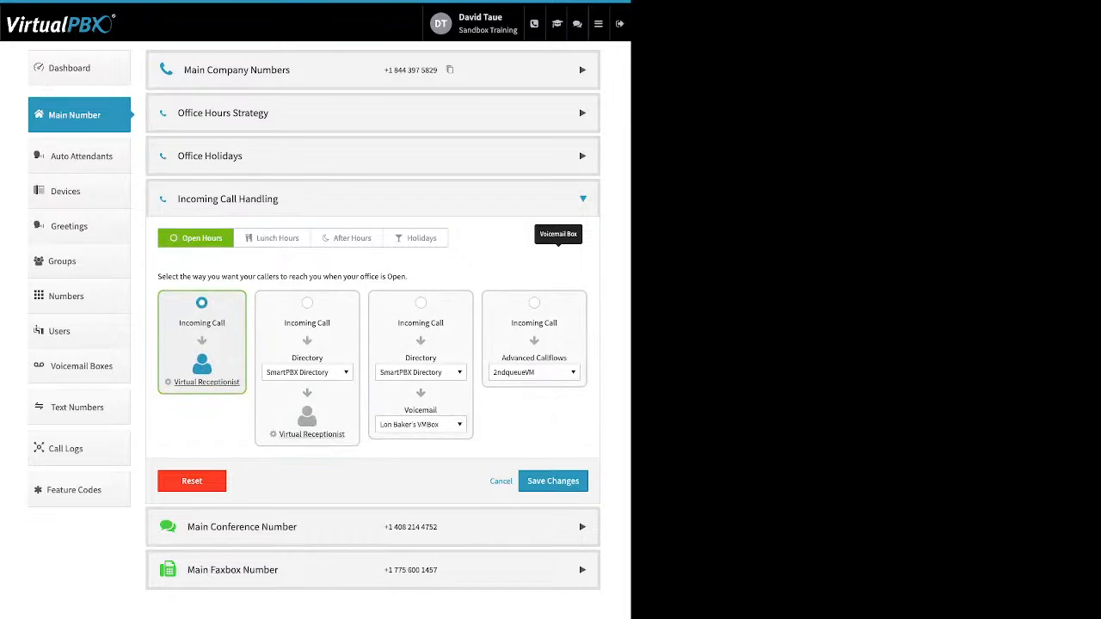
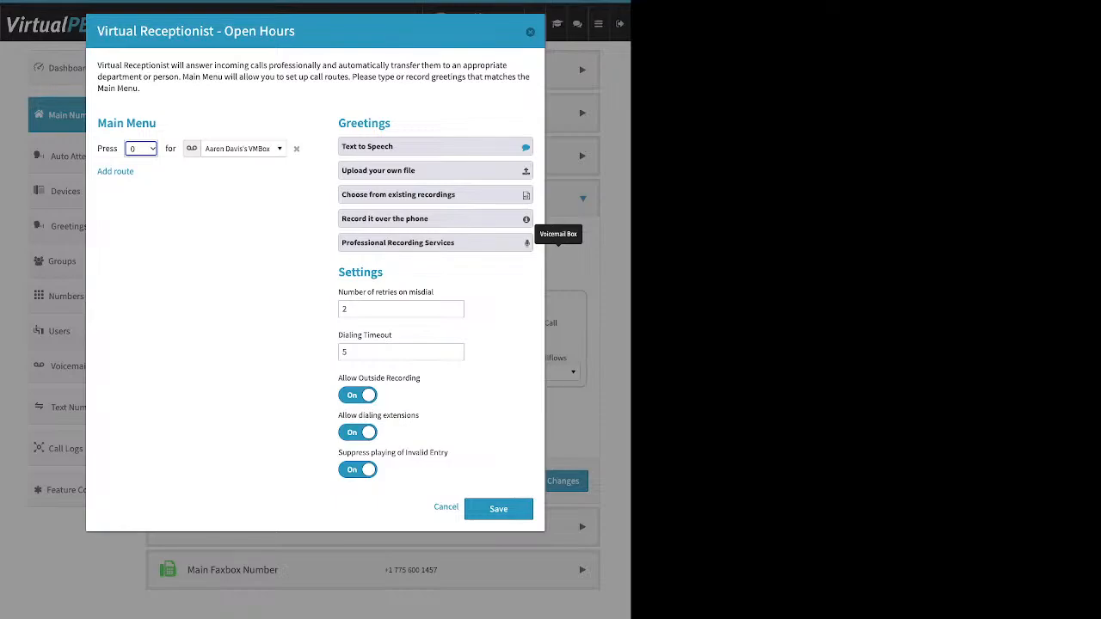
# Step: Add a second Main Menu route and examine the directory, user, call queue, group and device destinations available for the key 0 route
pyautogui.rightClick(115, 171)
pyautogui.click(115, 172)
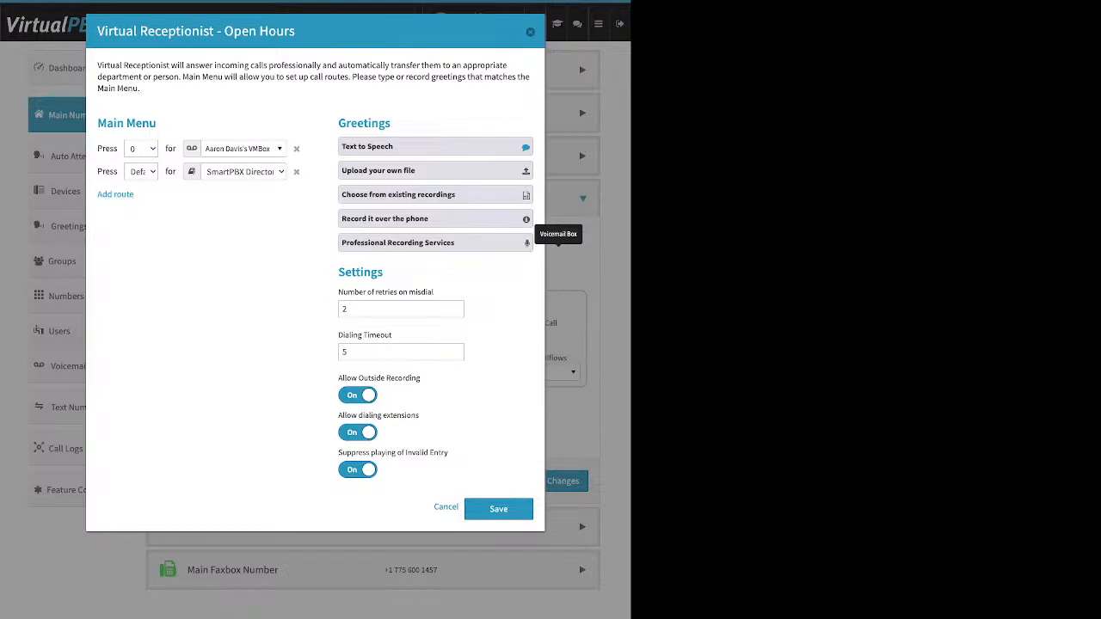
pyautogui.click(243, 149)
pyautogui.scroll(10, 259, 268)
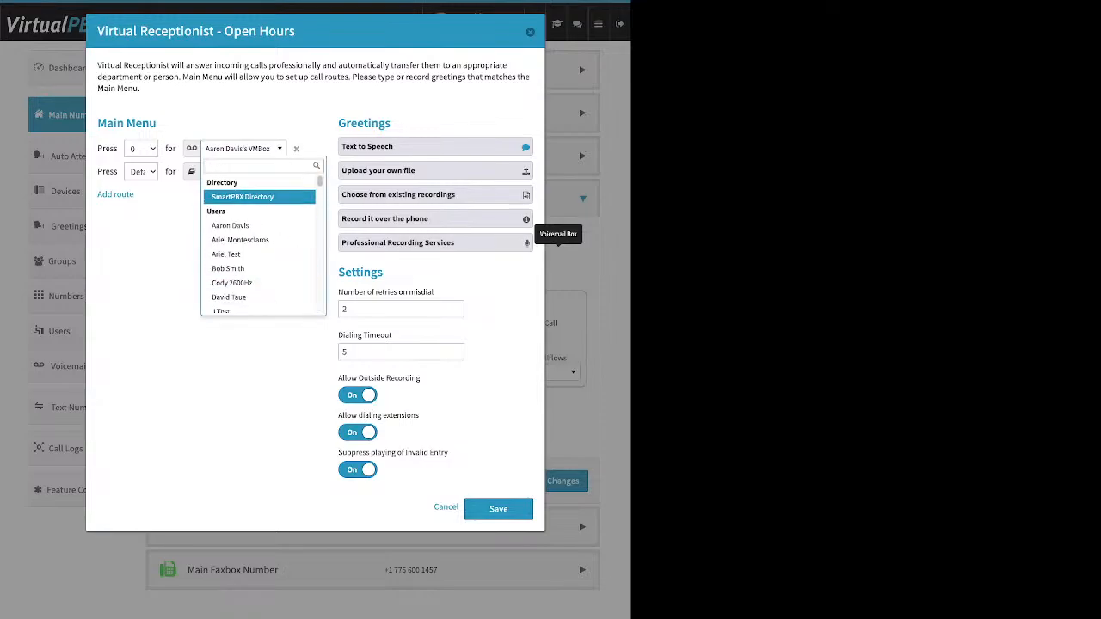
pyautogui.scroll(-1, 259, 223)
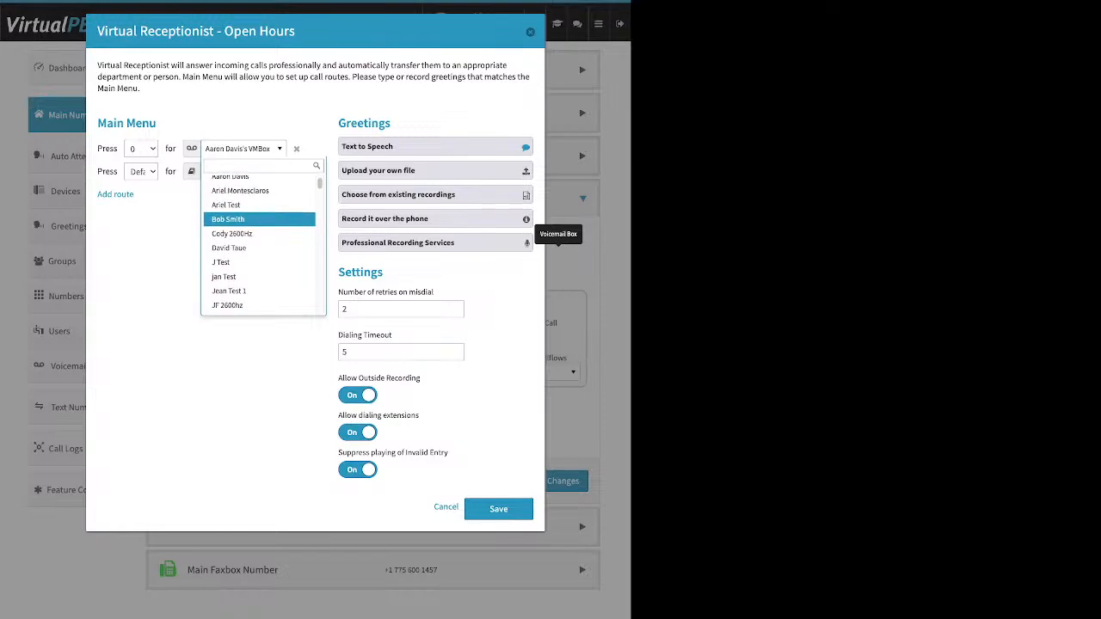
pyautogui.scroll(-1, 258, 222)
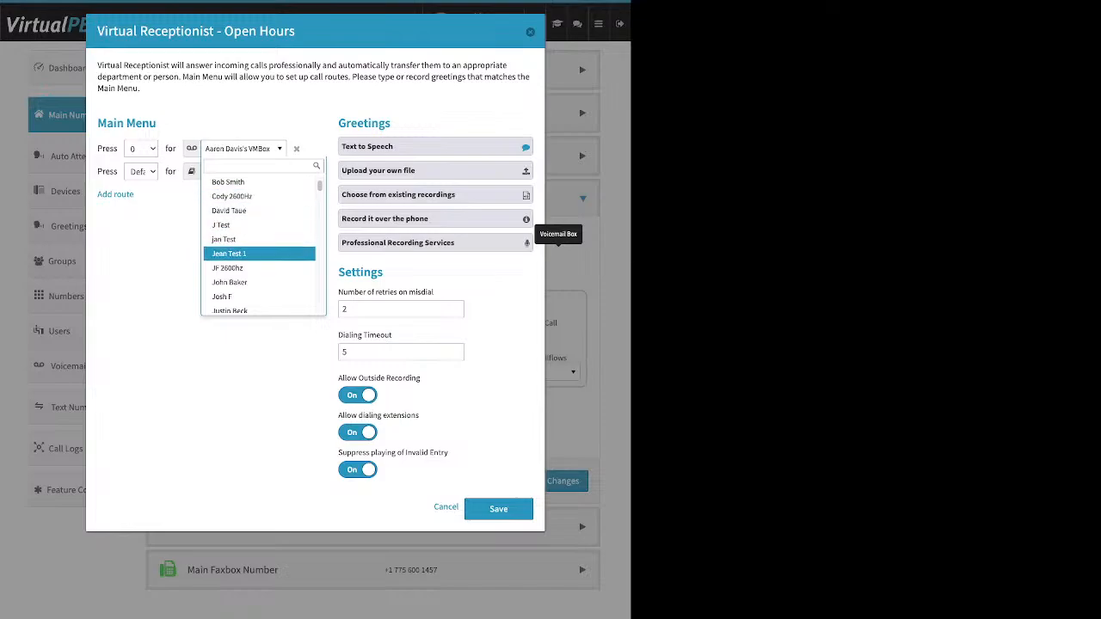
pyautogui.scroll(-6, 258, 253)
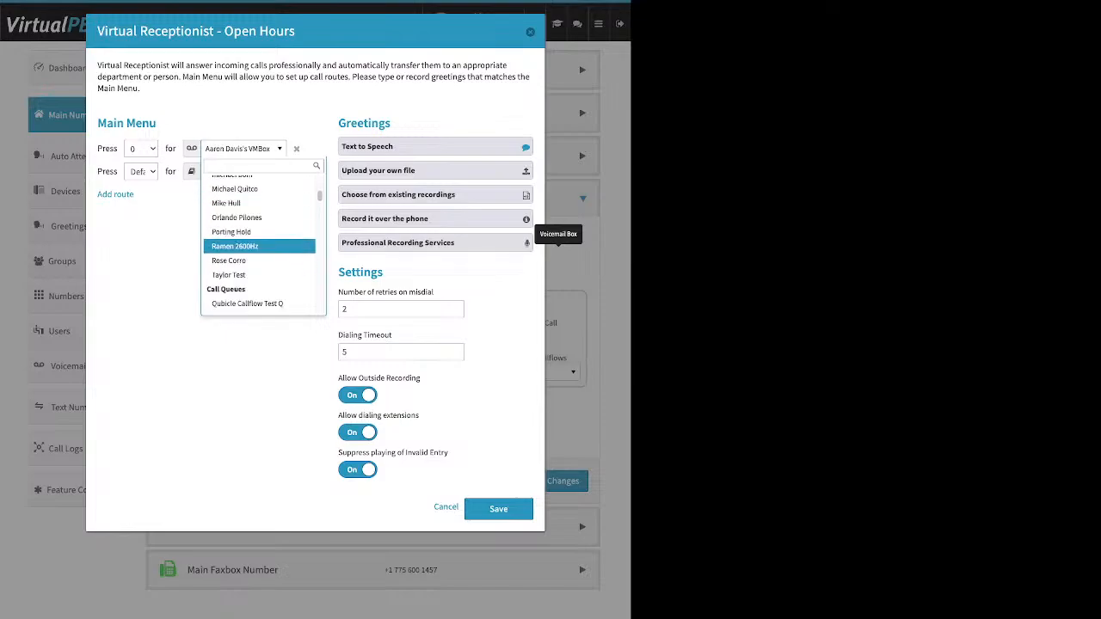
pyautogui.scroll(-2, 258, 253)
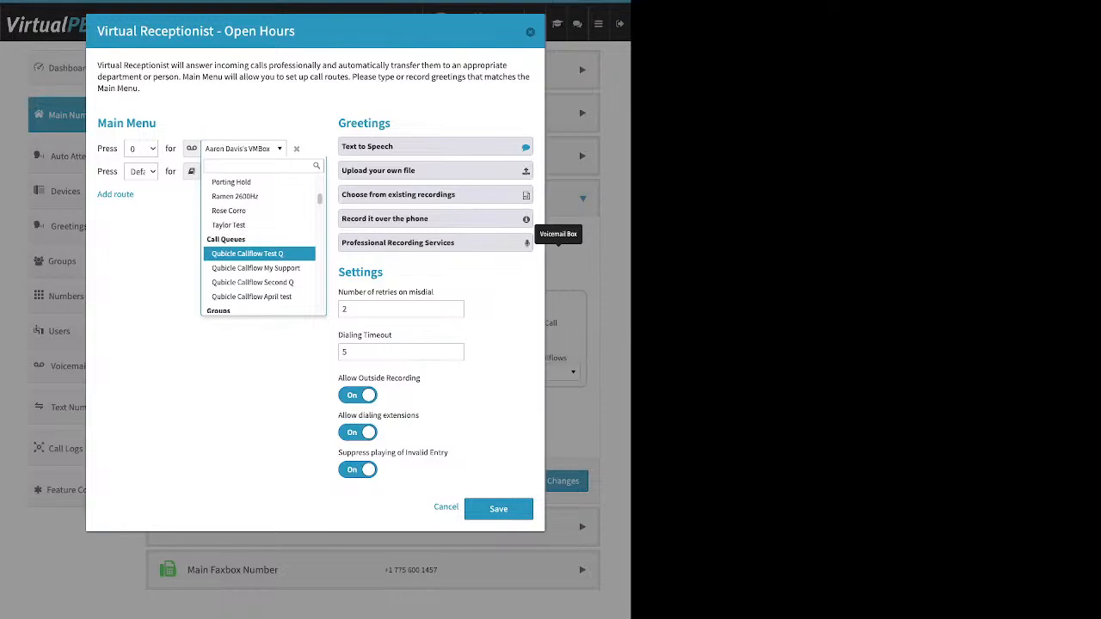
pyautogui.scroll(-3, 258, 254)
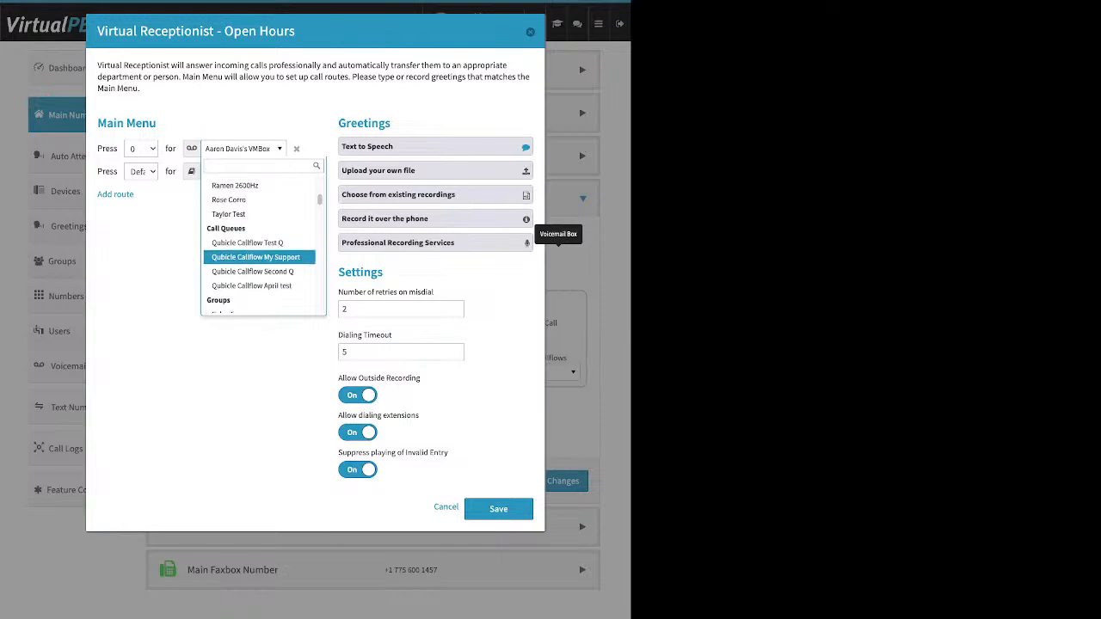
pyautogui.scroll(-2, 258, 263)
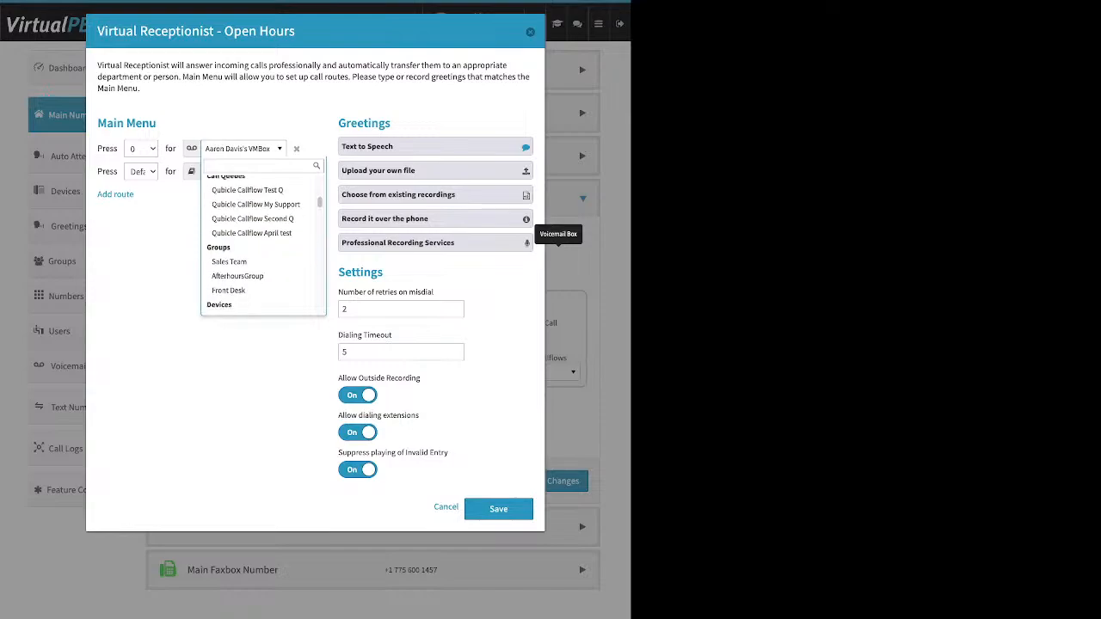
pyautogui.scroll(-2, 258, 262)
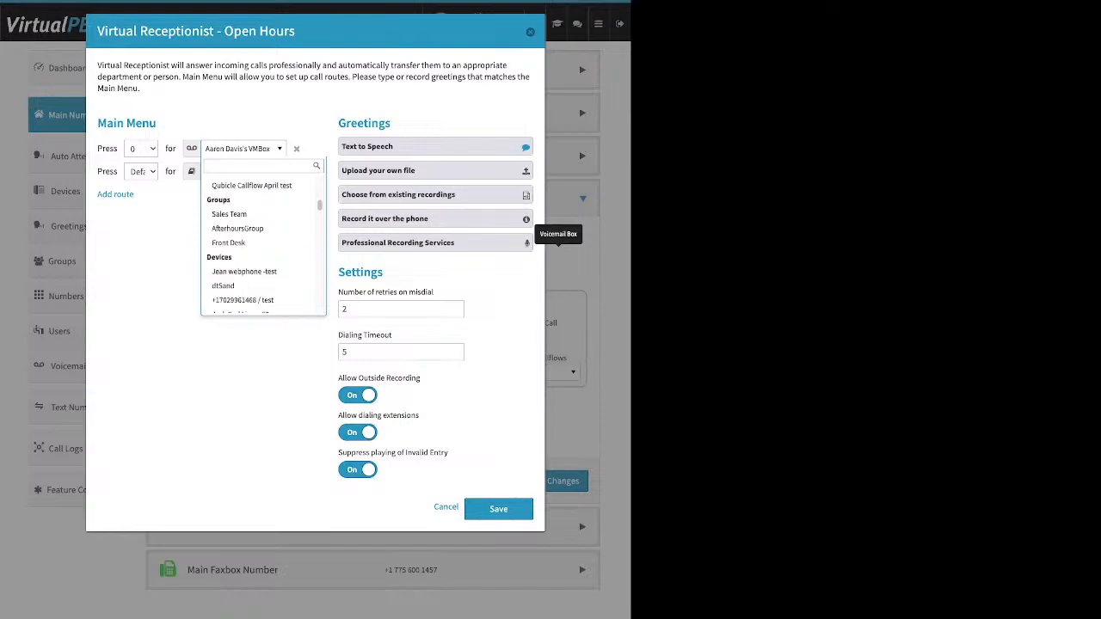
pyautogui.scroll(-2, 258, 262)
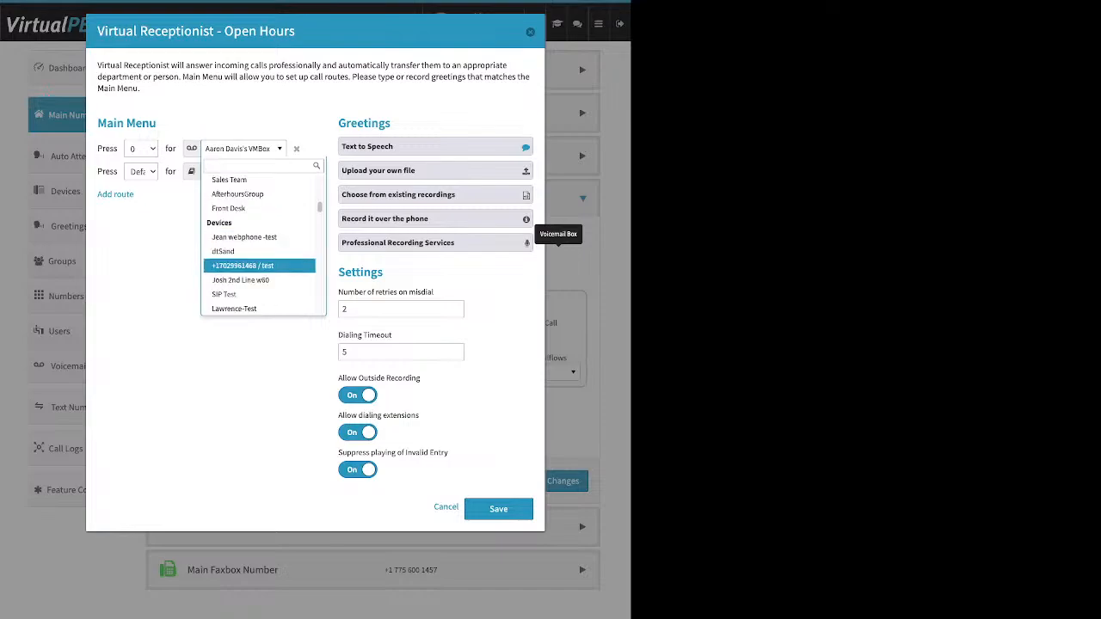
# Step: Examine the voicemail box, recording and Advanced Callflows destinations for the key 0 route, leaving its current destination selected
pyautogui.scroll(-8, 258, 263)
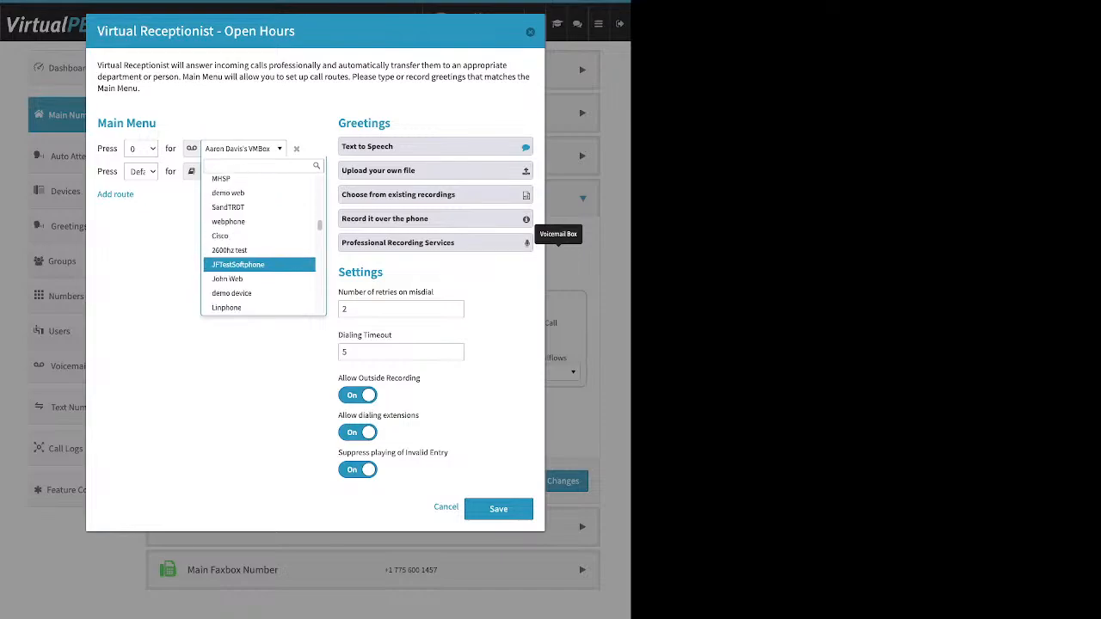
pyautogui.scroll(-6, 258, 258)
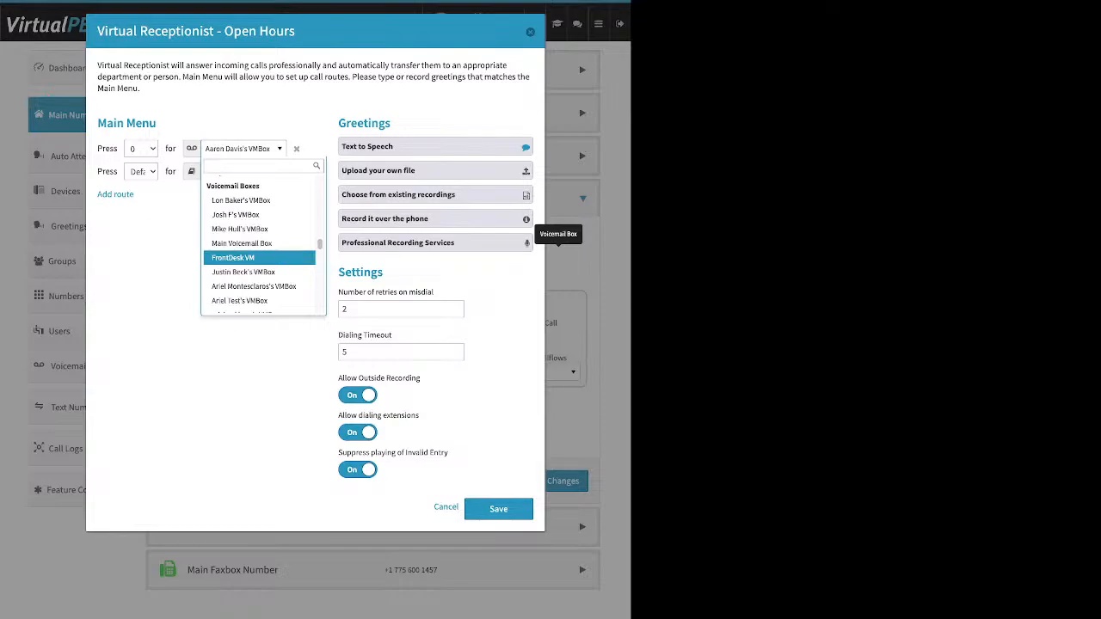
pyautogui.scroll(-2, 258, 262)
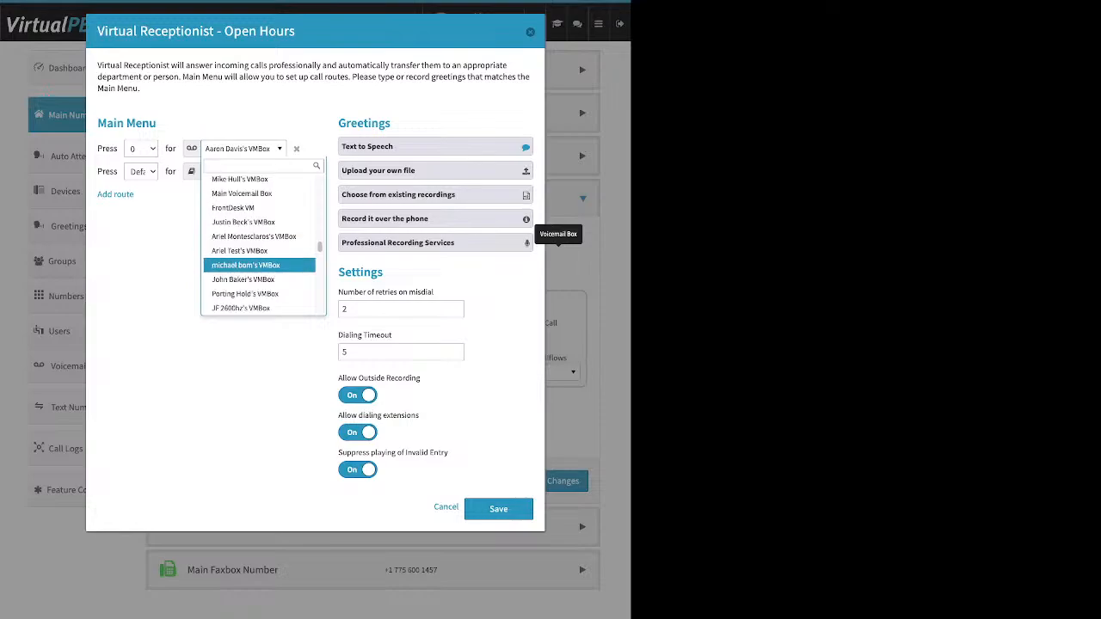
pyautogui.scroll(-10, 259, 262)
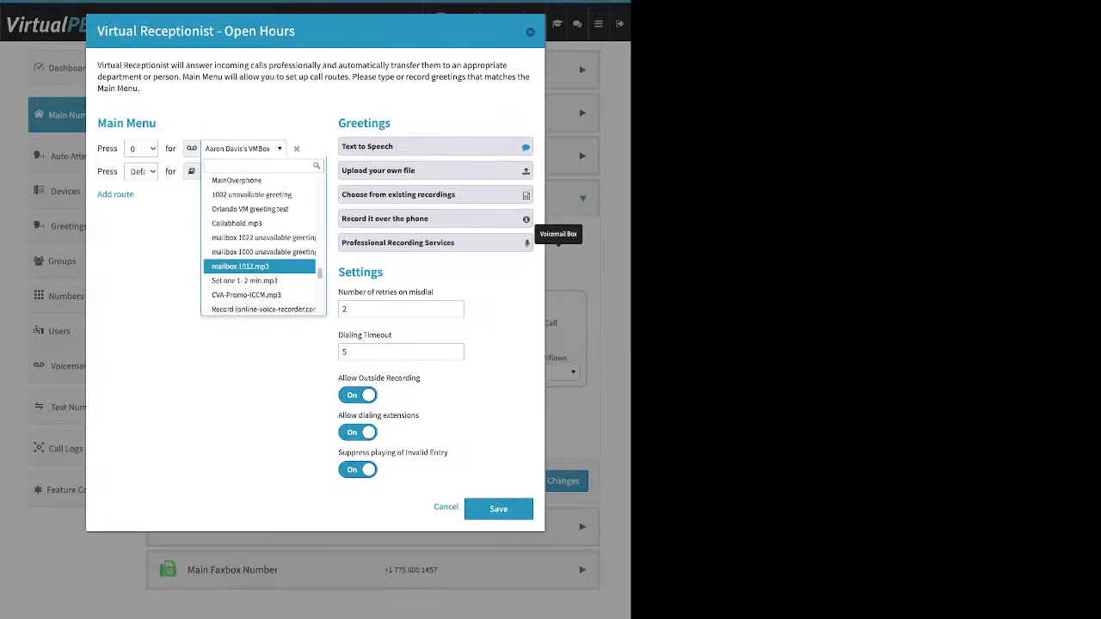
pyautogui.scroll(3, 258, 263)
pyautogui.scroll(-2, 258, 262)
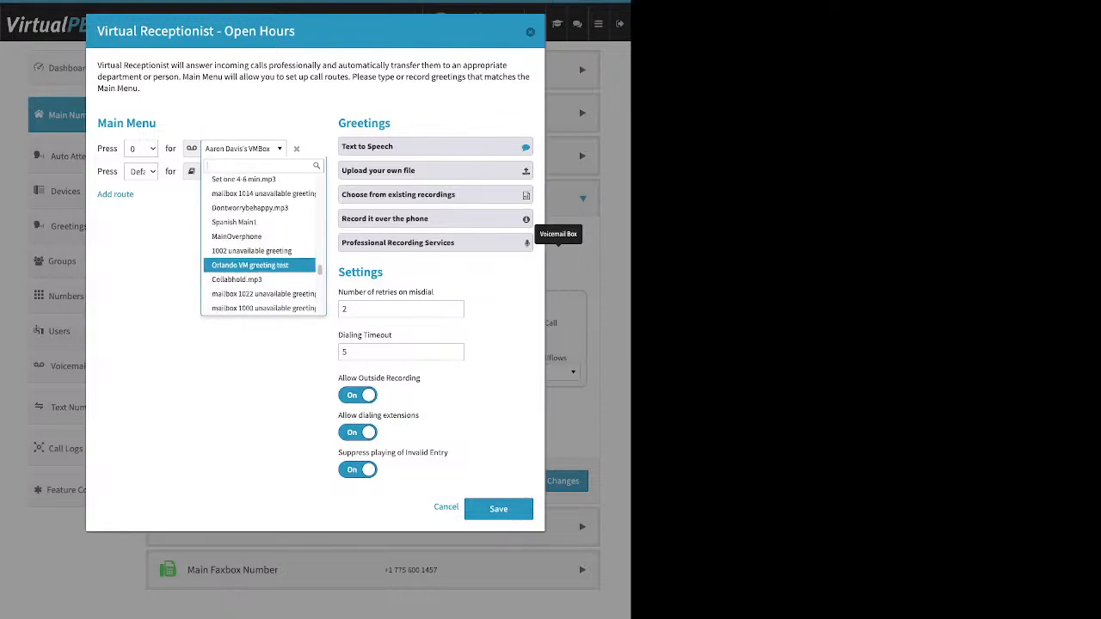
pyautogui.scroll(-1, 258, 262)
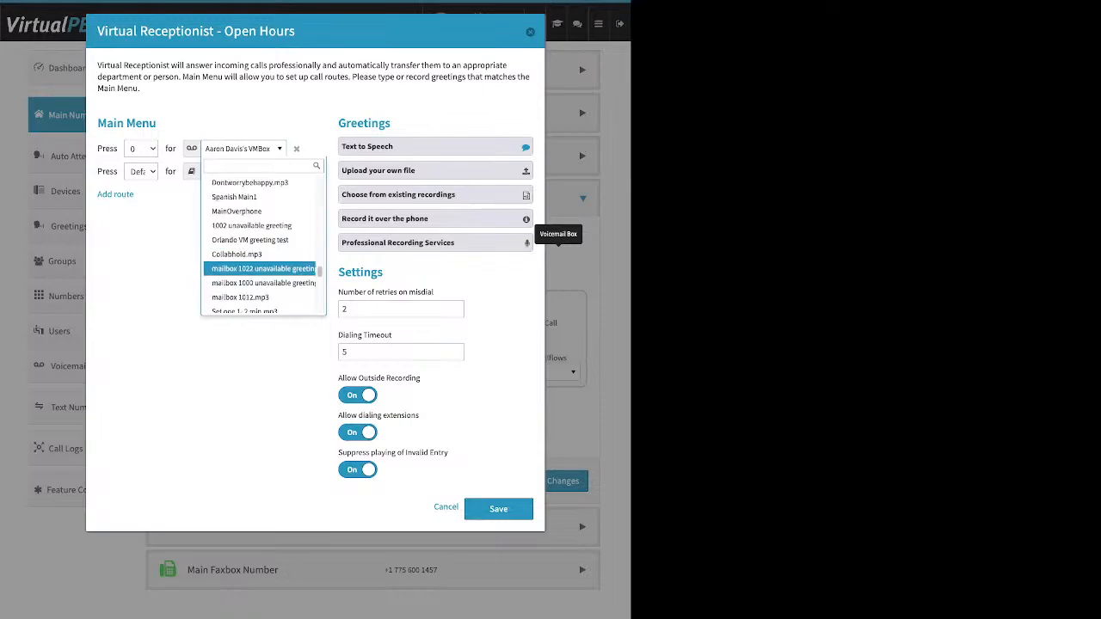
pyautogui.scroll(-6, 258, 262)
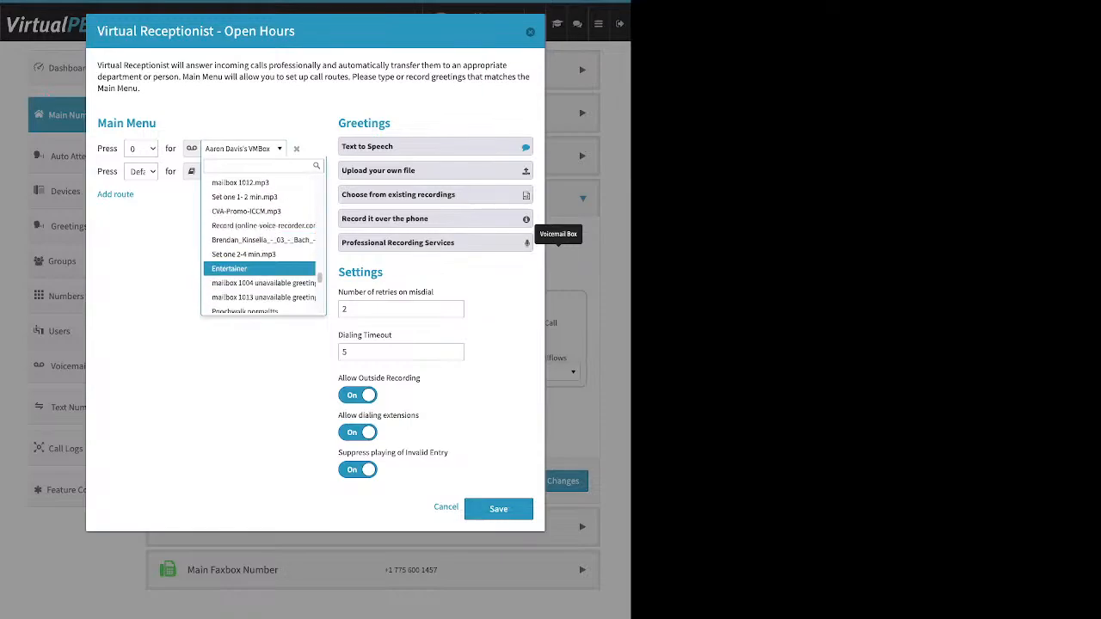
pyautogui.scroll(-8, 258, 258)
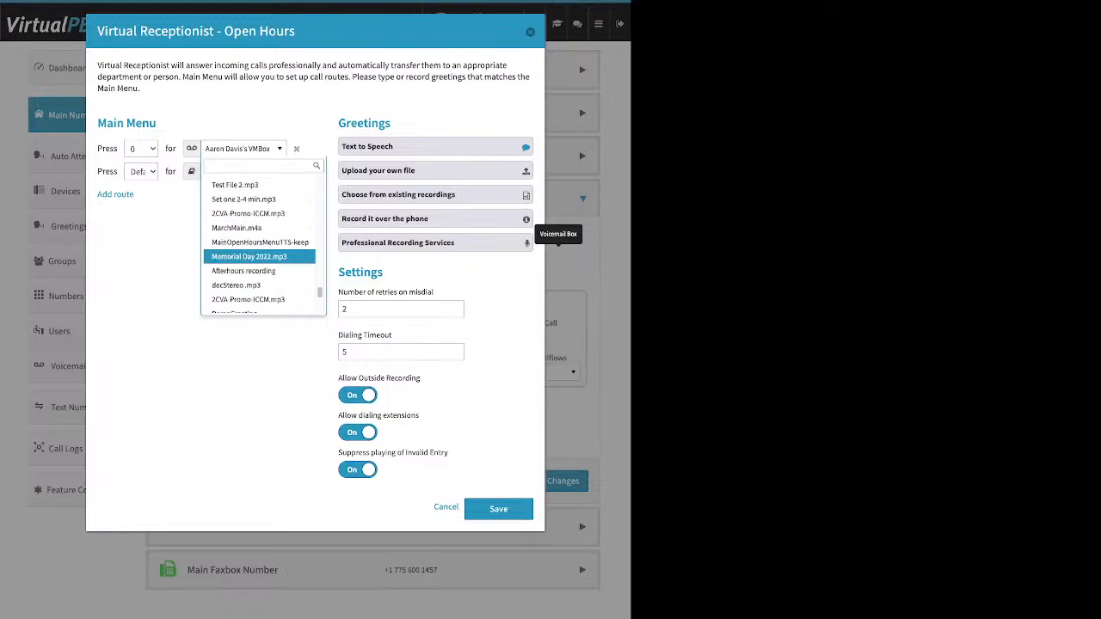
pyautogui.scroll(-4, 258, 258)
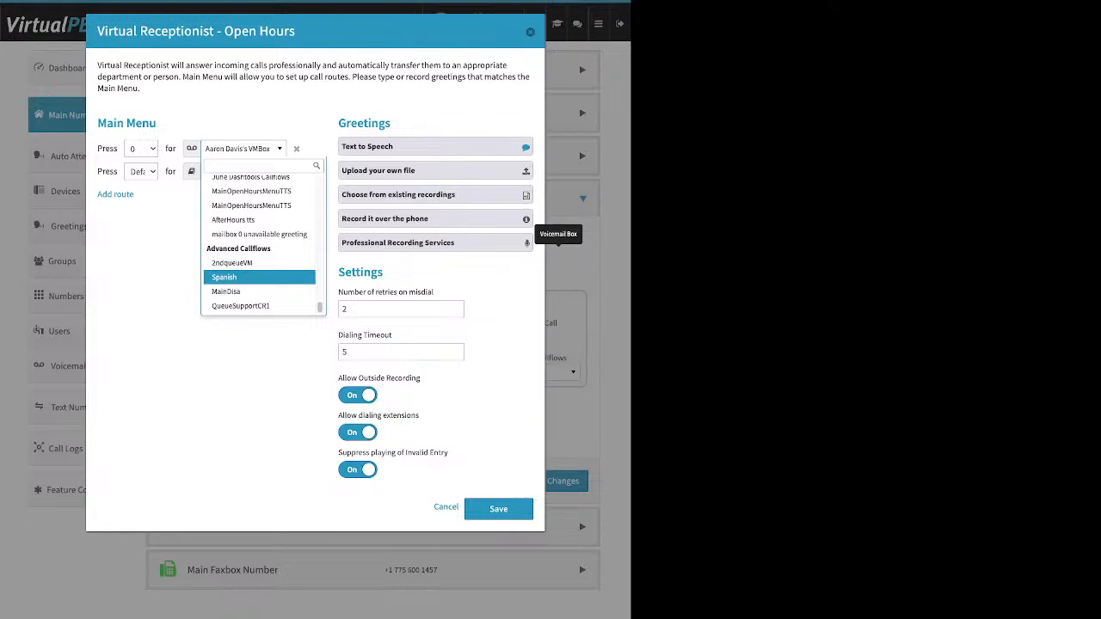
pyautogui.press('Escape')
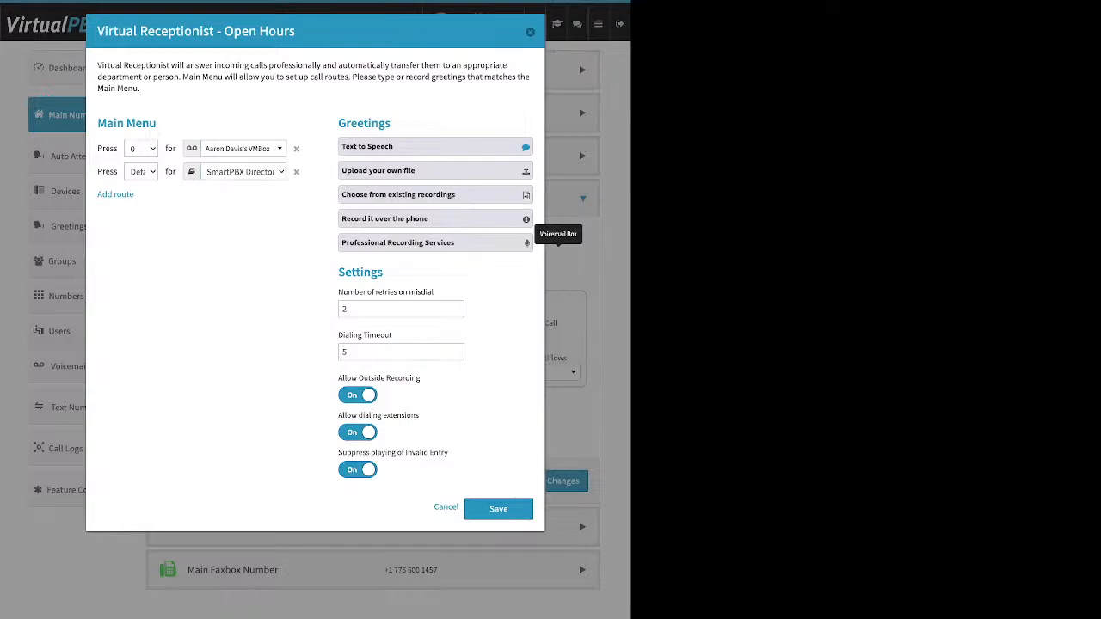
# Step: Review the Text to Speech greeting message in relation to the Open Hours Main Menu, and collapse that greeting option
pyautogui.moveTo(392, 123); pyautogui.dragTo(338, 123)
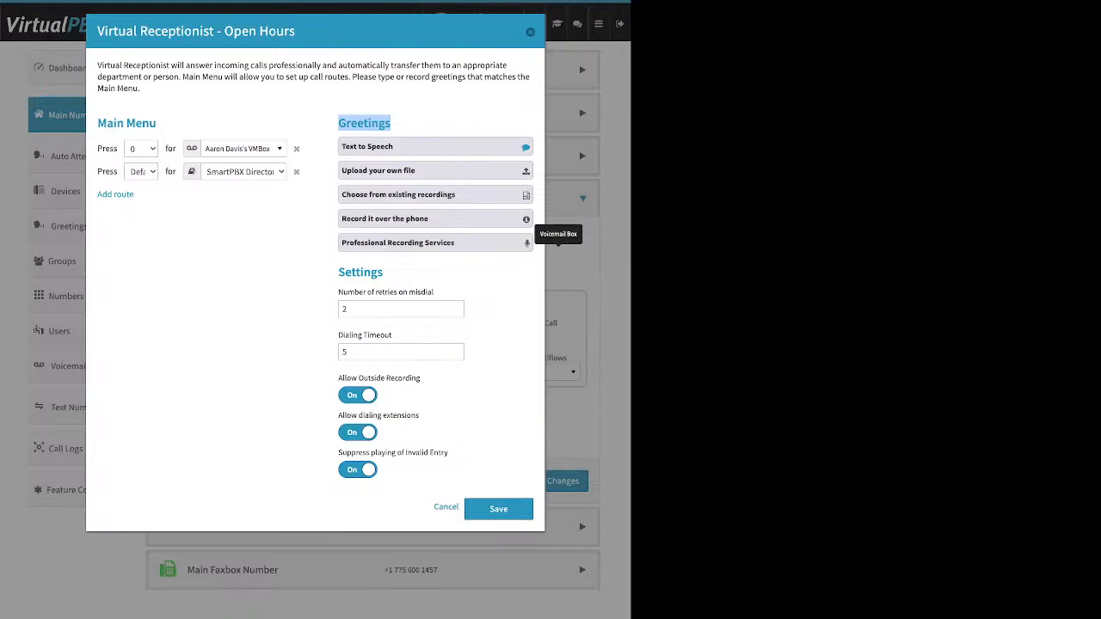
pyautogui.click(435, 147)
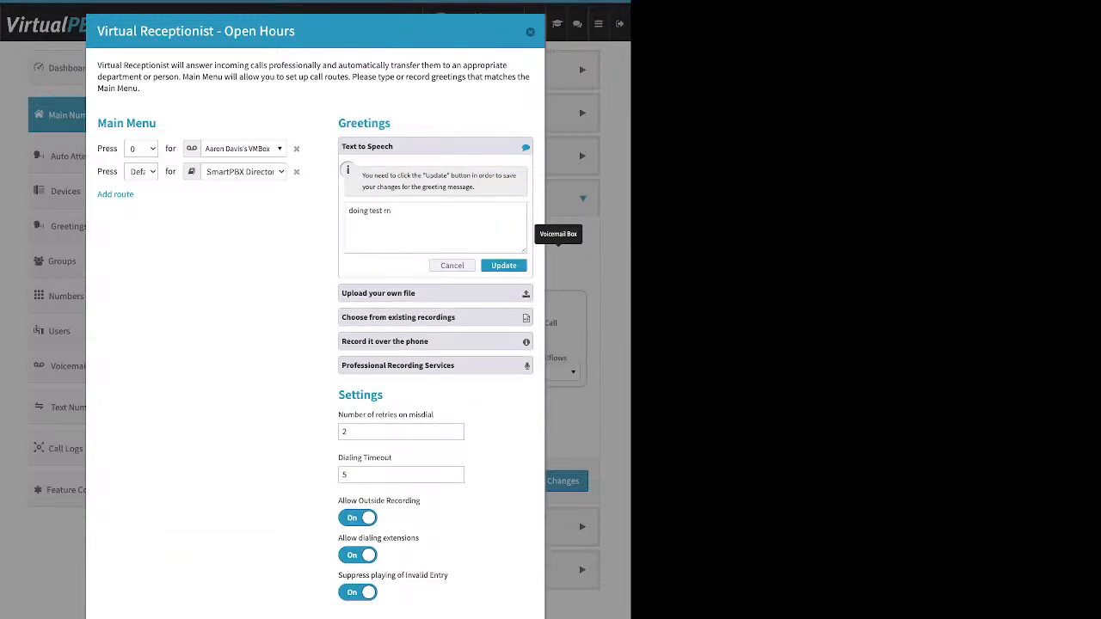
pyautogui.click(393, 212)
pyautogui.moveTo(97, 123); pyautogui.dragTo(124, 123)
pyautogui.moveTo(296, 31); pyautogui.dragTo(224, 31)
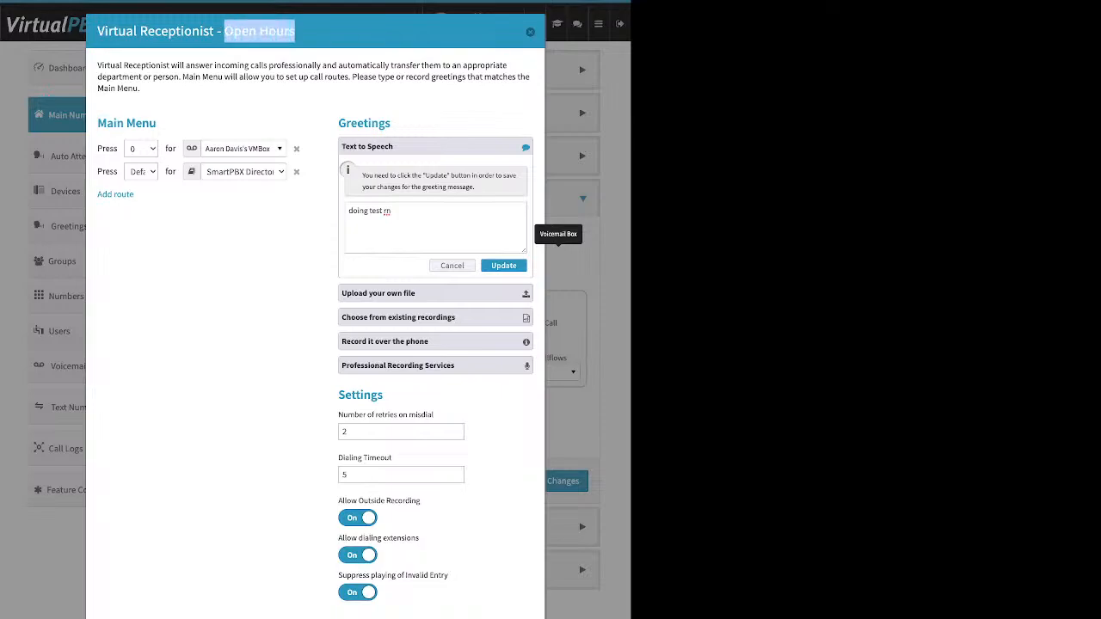
pyautogui.moveTo(157, 123); pyautogui.dragTo(126, 123)
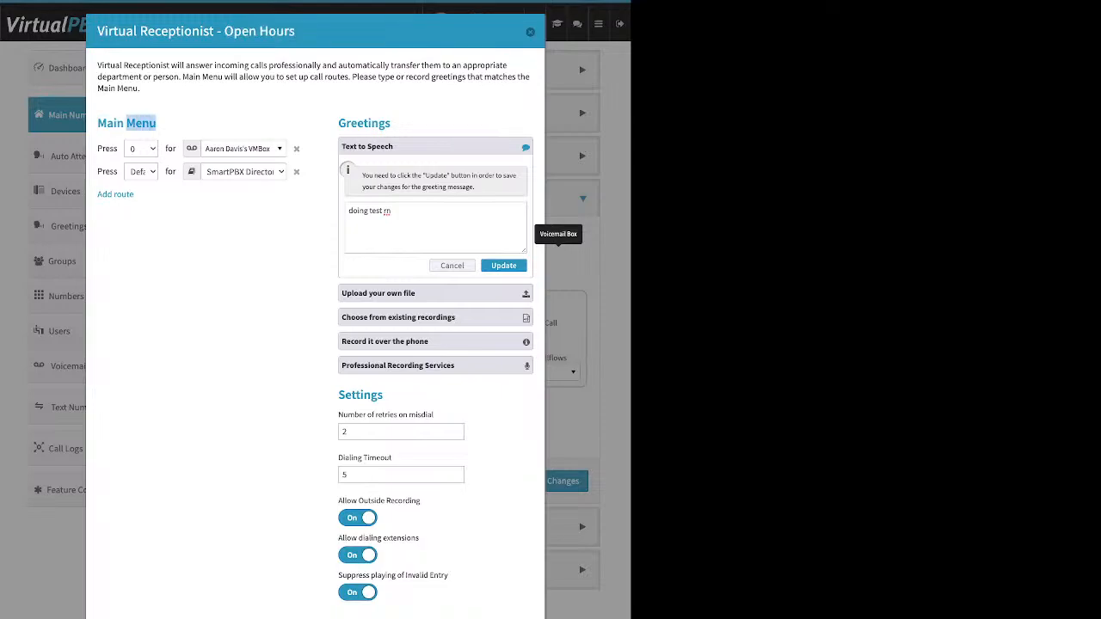
pyautogui.moveTo(393, 147); pyautogui.dragTo(342, 146)
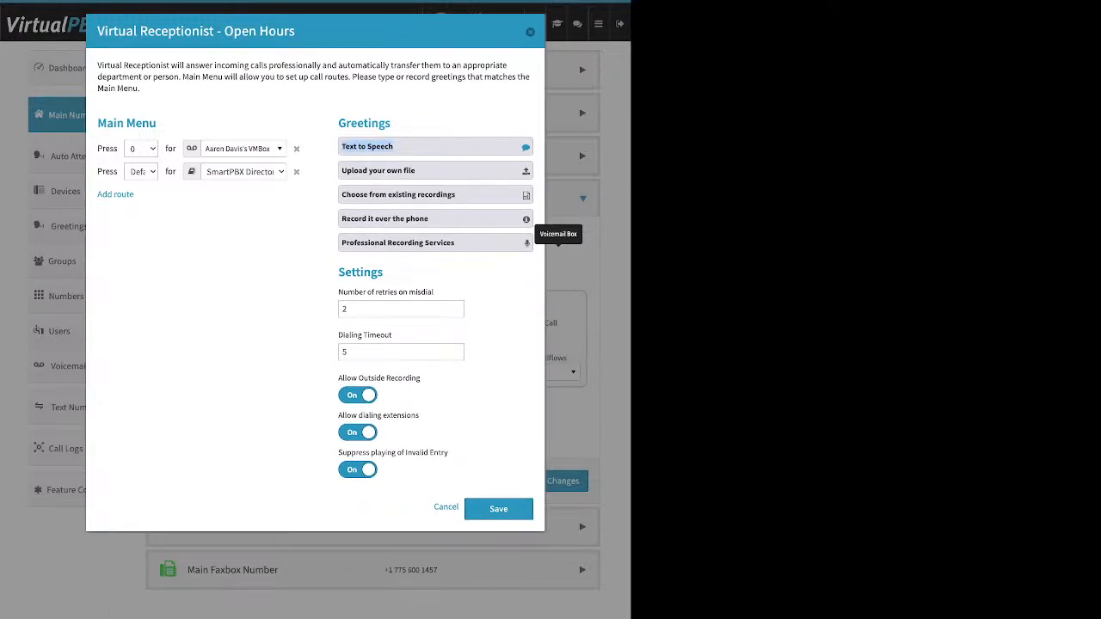
# Step: Append a "Please press" prompt for leaving a message to the Text to Speech greeting, update it, and close the Open Hours receptionist
pyautogui.click(344, 146)
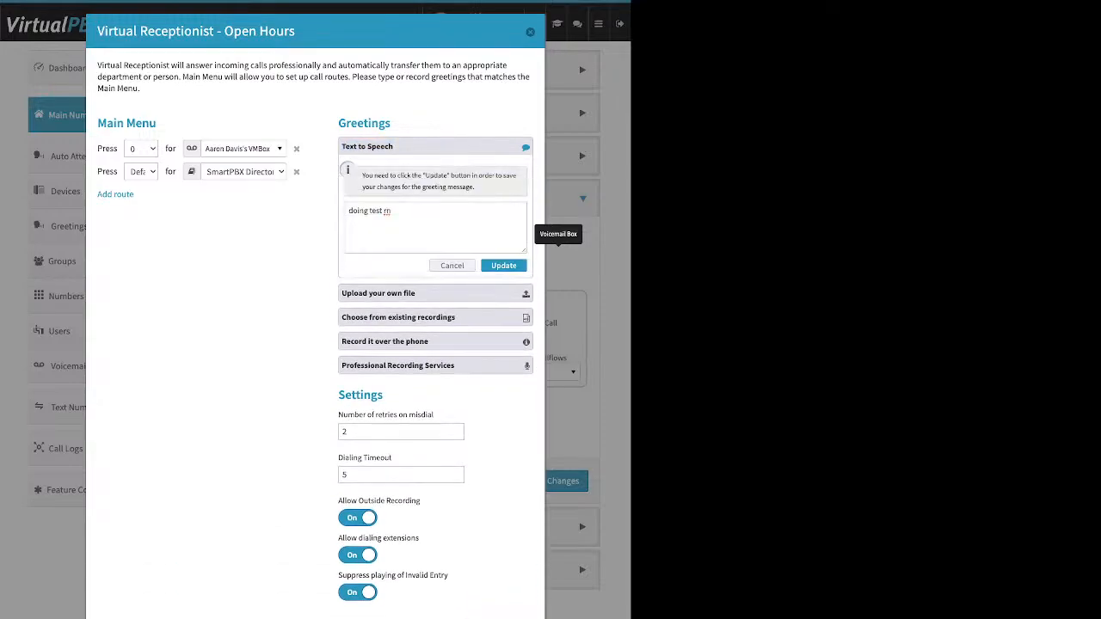
pyautogui.click(392, 211)
pyautogui.write('Please pres')
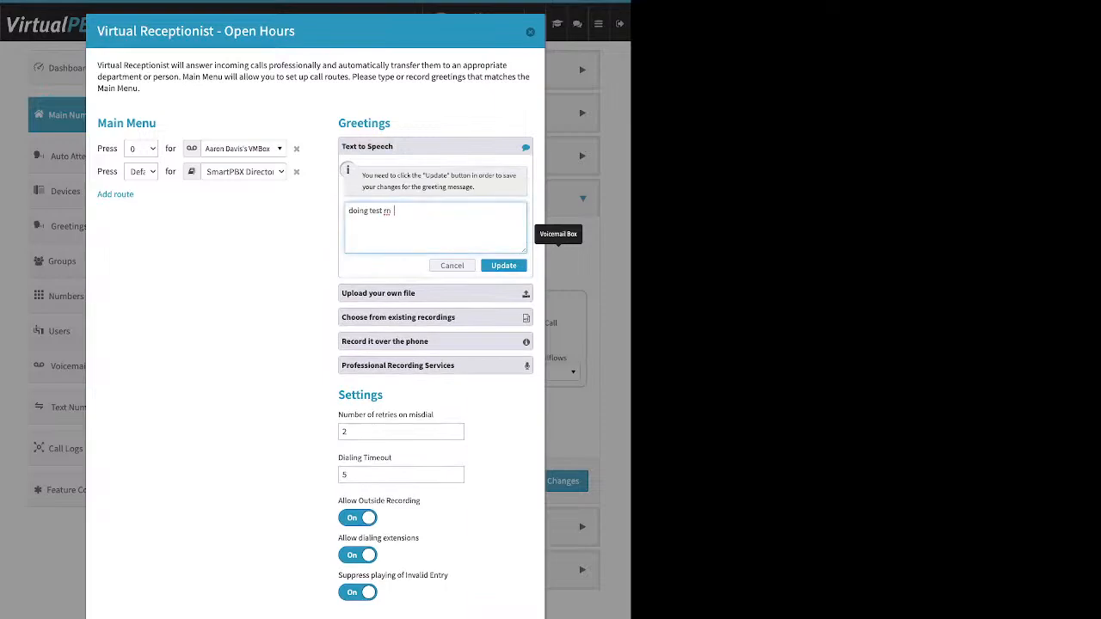
pyautogui.write('s -o to leve a e')
pyautogui.press('BackSpace')
pyautogui.press('BackSpace')
pyautogui.press('BackSpace')
pyautogui.press('BackSpace')
pyautogui.press('BackSpace')
pyautogui.press('BackSpace')
pyautogui.write('ave a message')
pyautogui.click(504, 266)
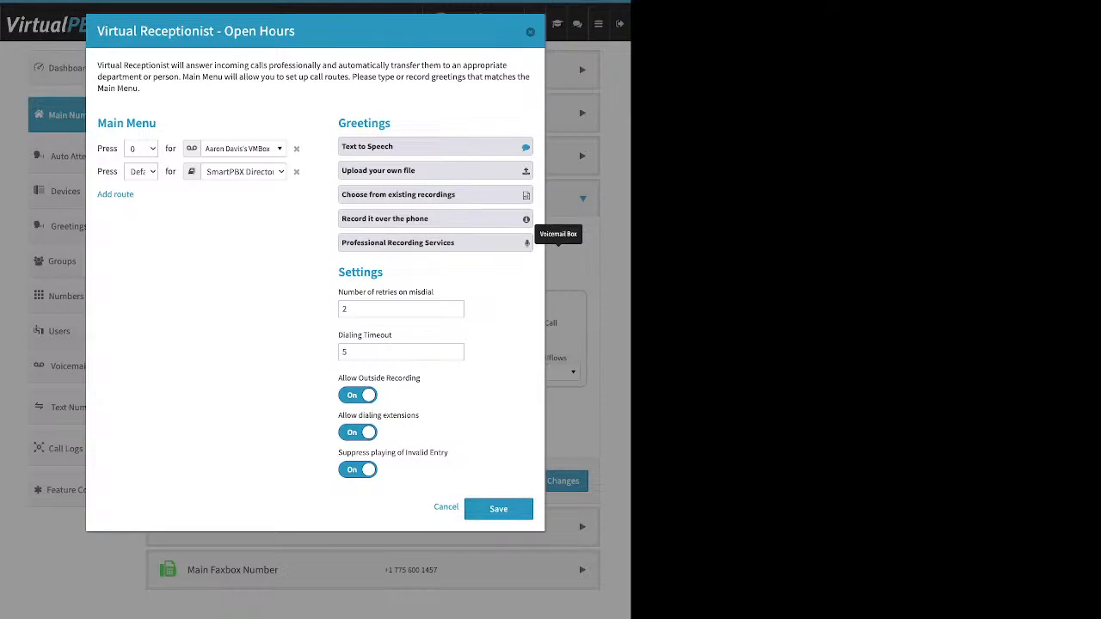
pyautogui.click(530, 32)
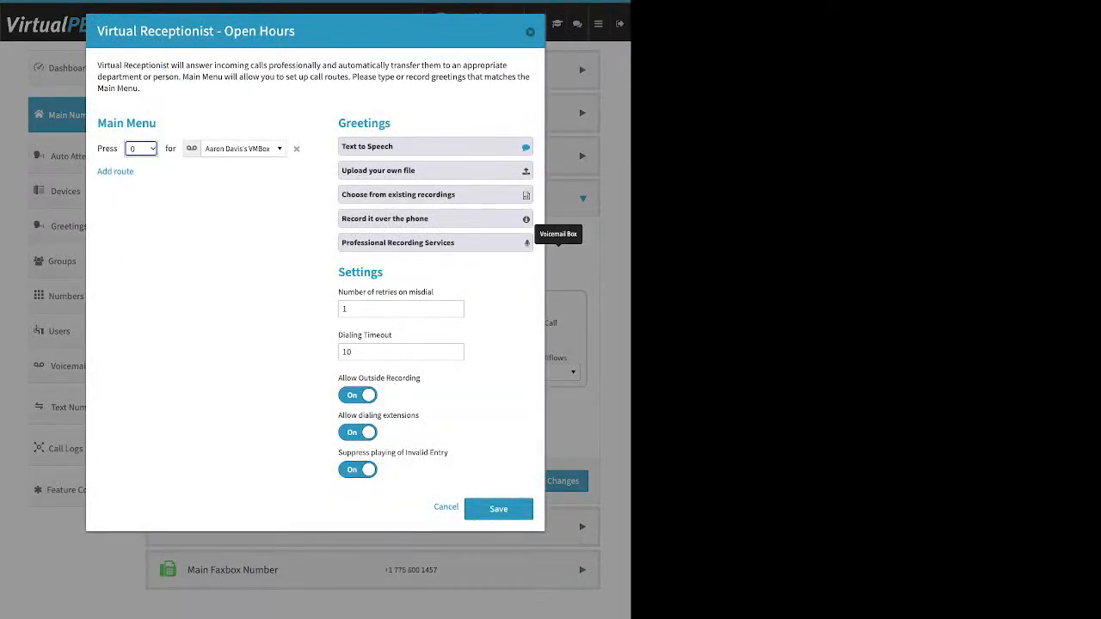
# Step: Review the greeting options for uploading a file, using existing recordings, recording over the phone and ordering Professional Recording Services
pyautogui.click(435, 170)
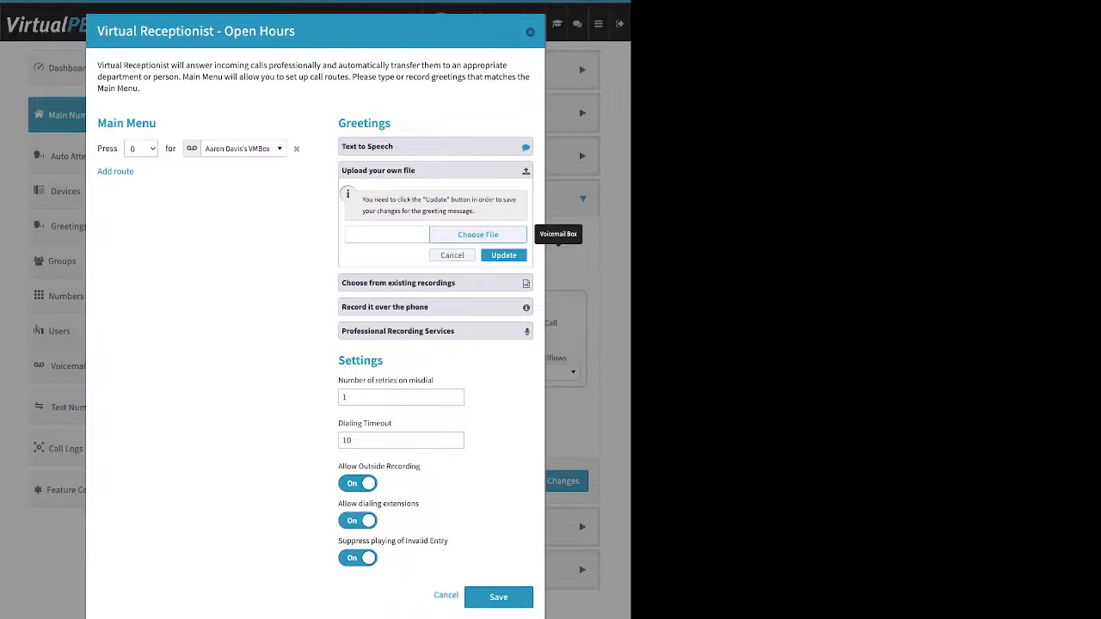
pyautogui.click(435, 283)
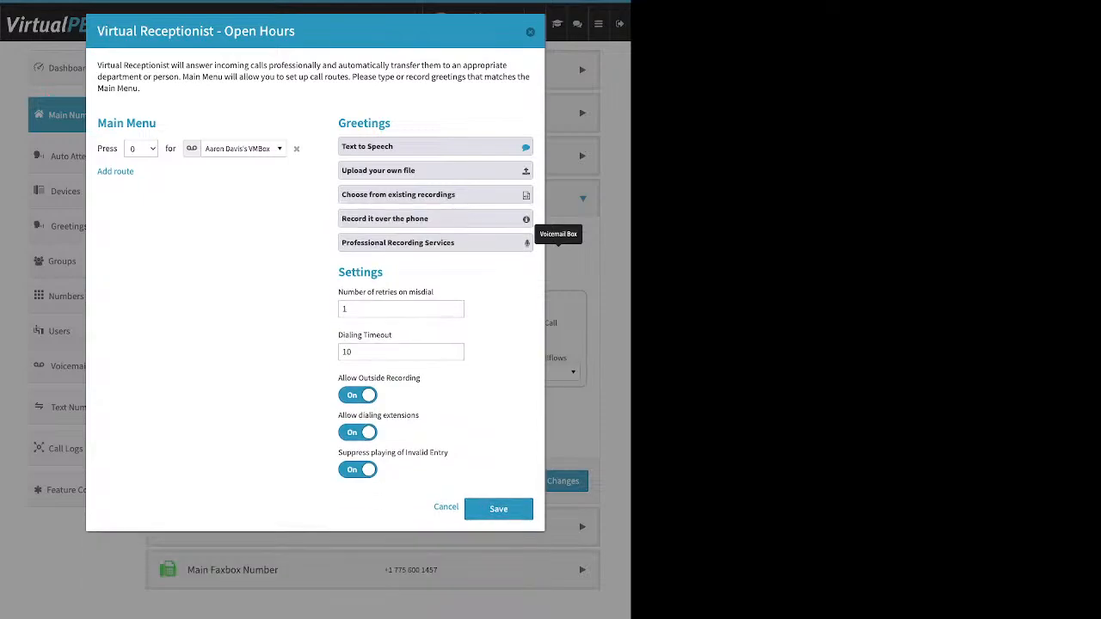
pyautogui.click(435, 218)
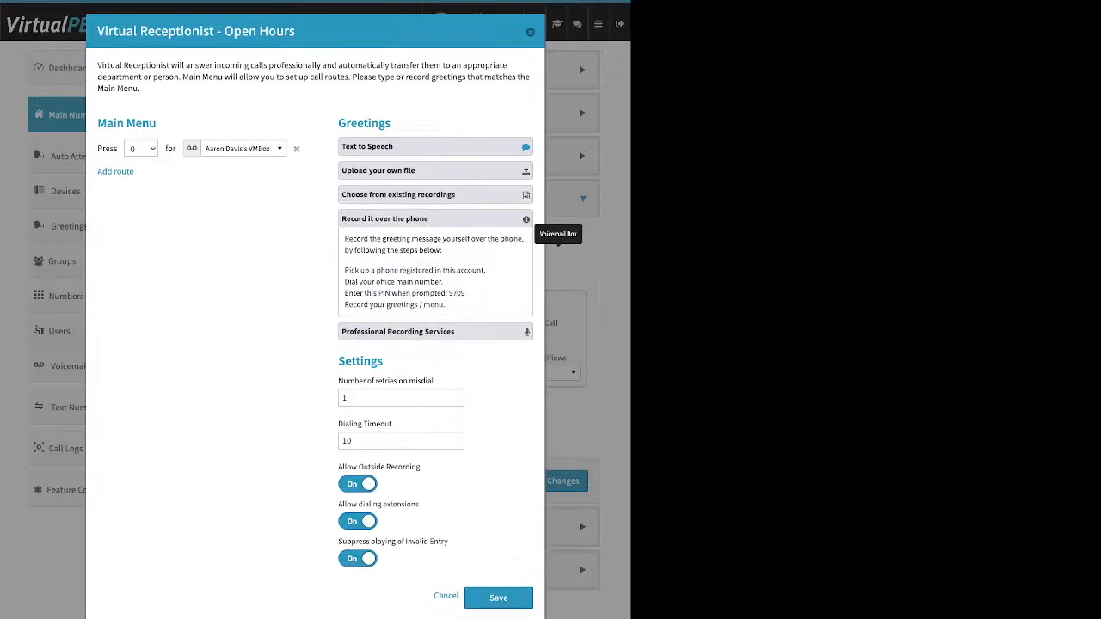
pyautogui.moveTo(487, 270); pyautogui.dragTo(344, 270)
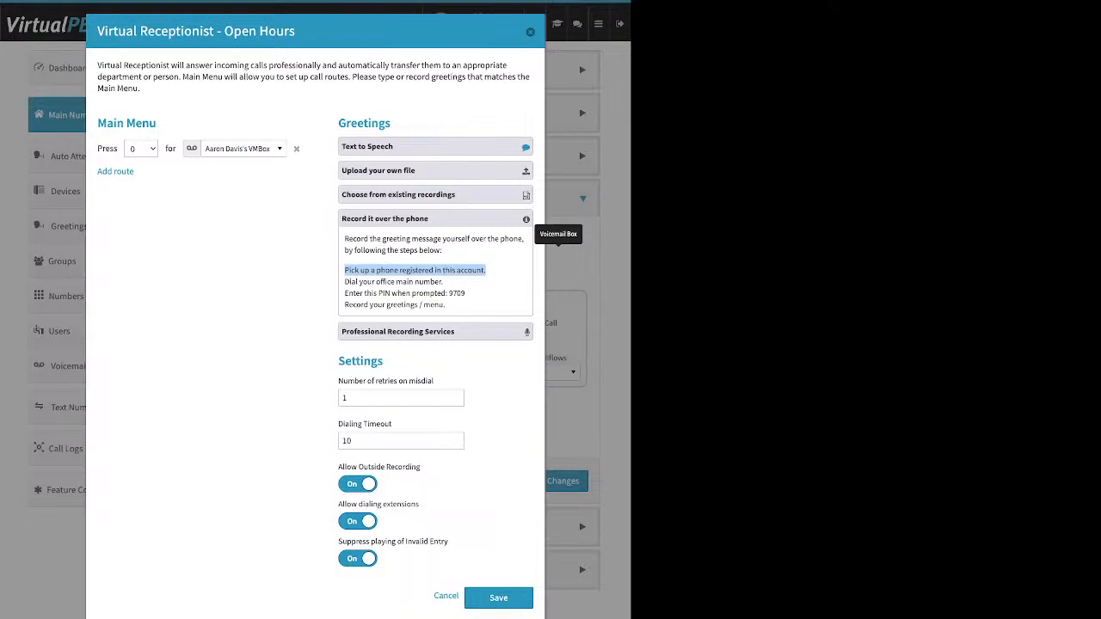
pyautogui.moveTo(465, 293); pyautogui.dragTo(450, 293)
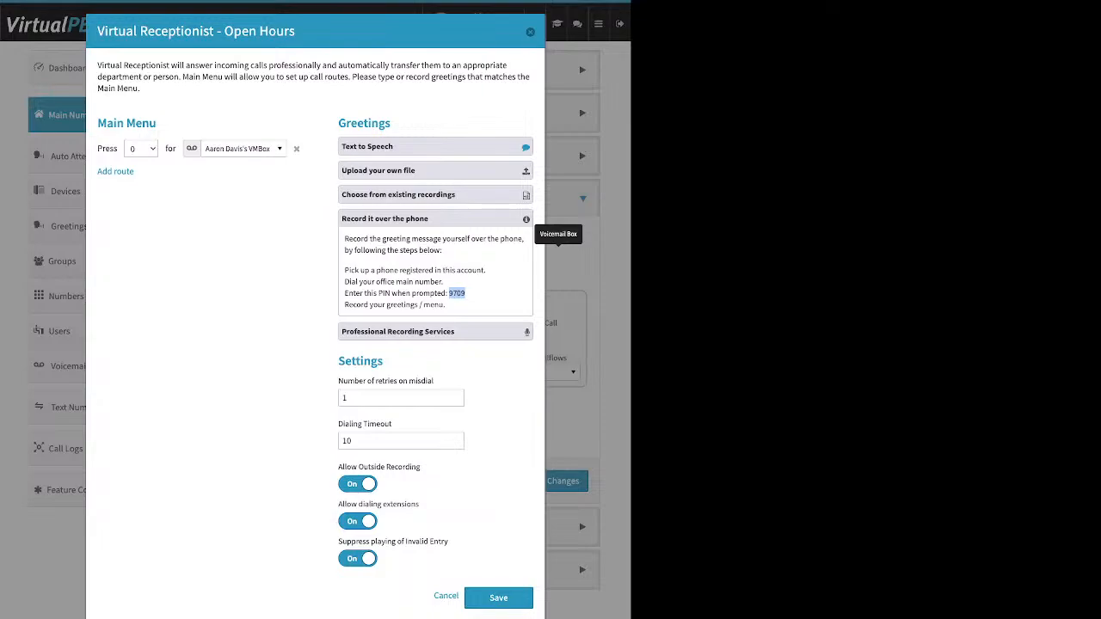
pyautogui.click(435, 332)
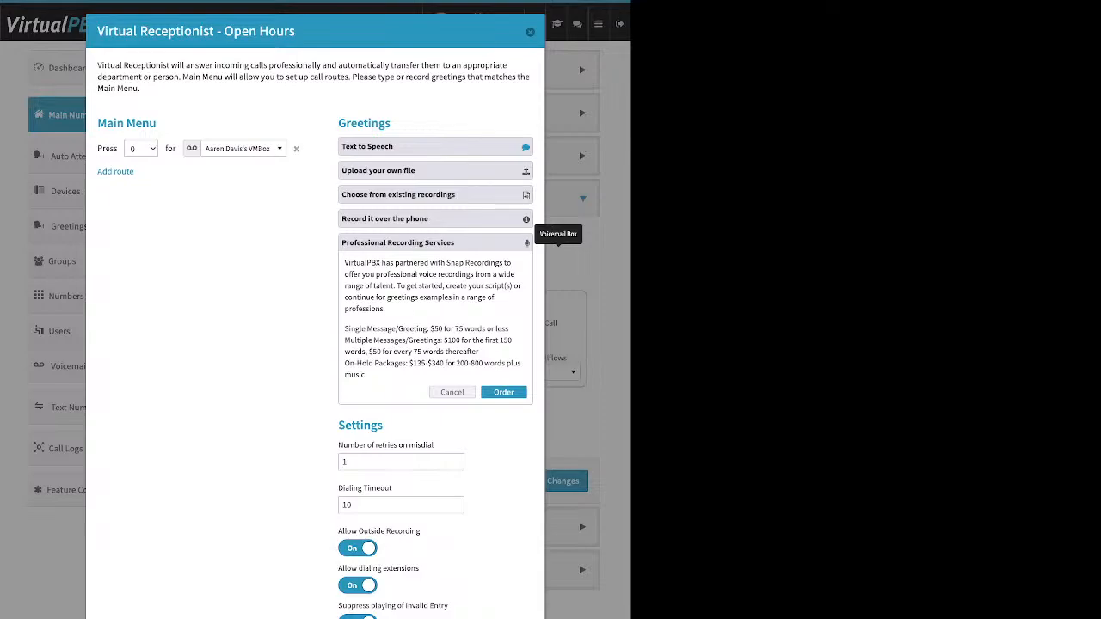
# Step: Review the file upload greeting option, then the Number of retries on misdial and Dialing Timeout settings for Open Hours
pyautogui.click(435, 170)
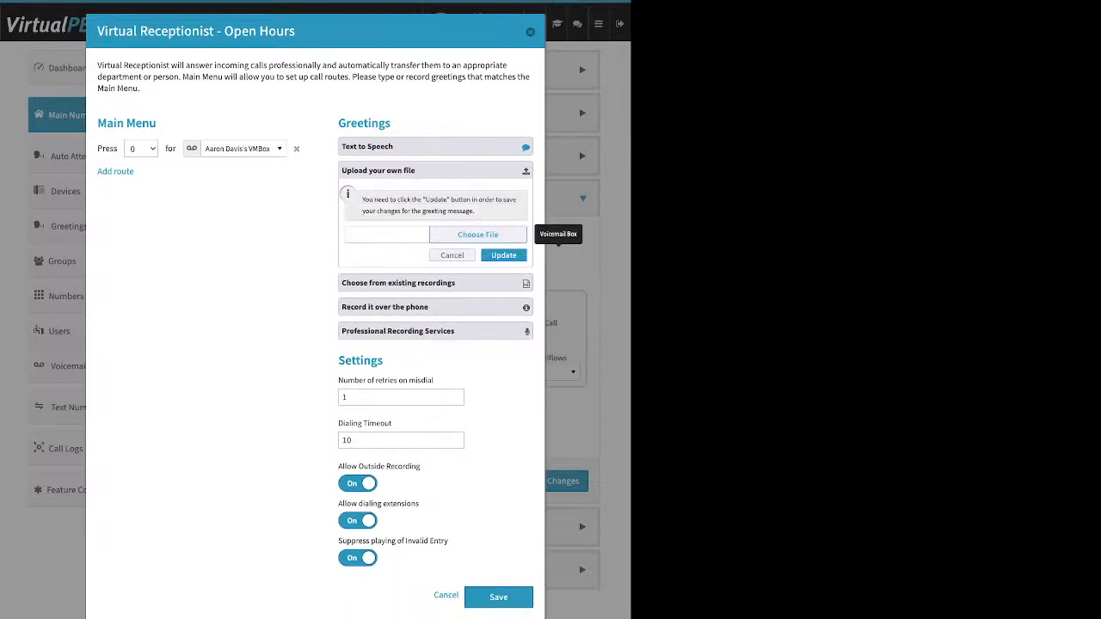
pyautogui.click(435, 170)
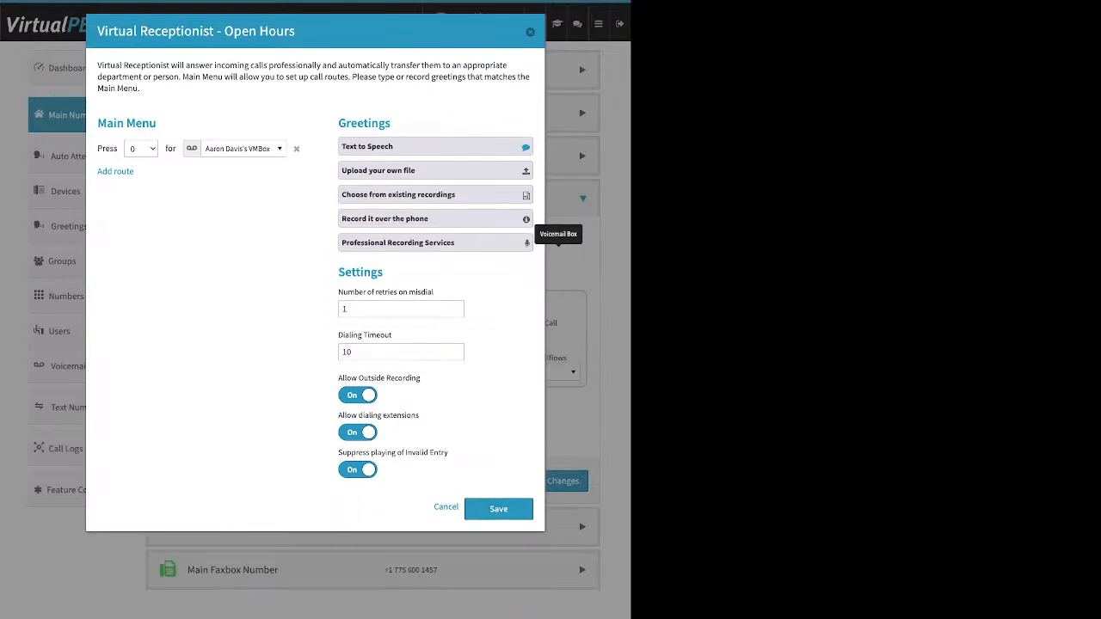
pyautogui.moveTo(338, 273); pyautogui.dragTo(378, 272)
pyautogui.click(343, 309)
pyautogui.moveTo(338, 292); pyautogui.dragTo(433, 293)
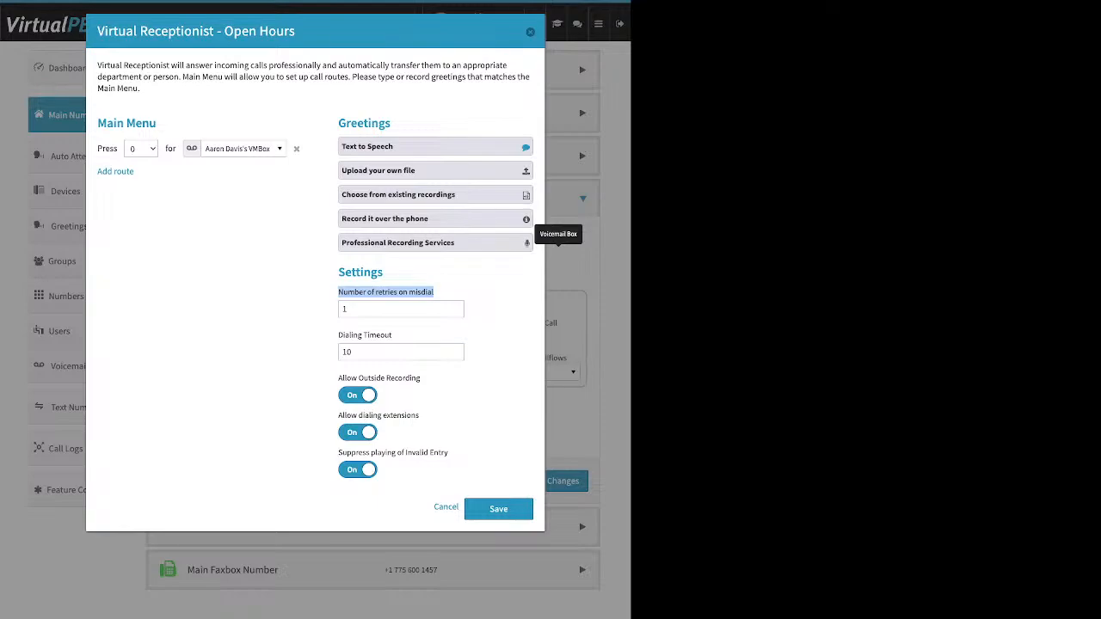
pyautogui.click(430, 294)
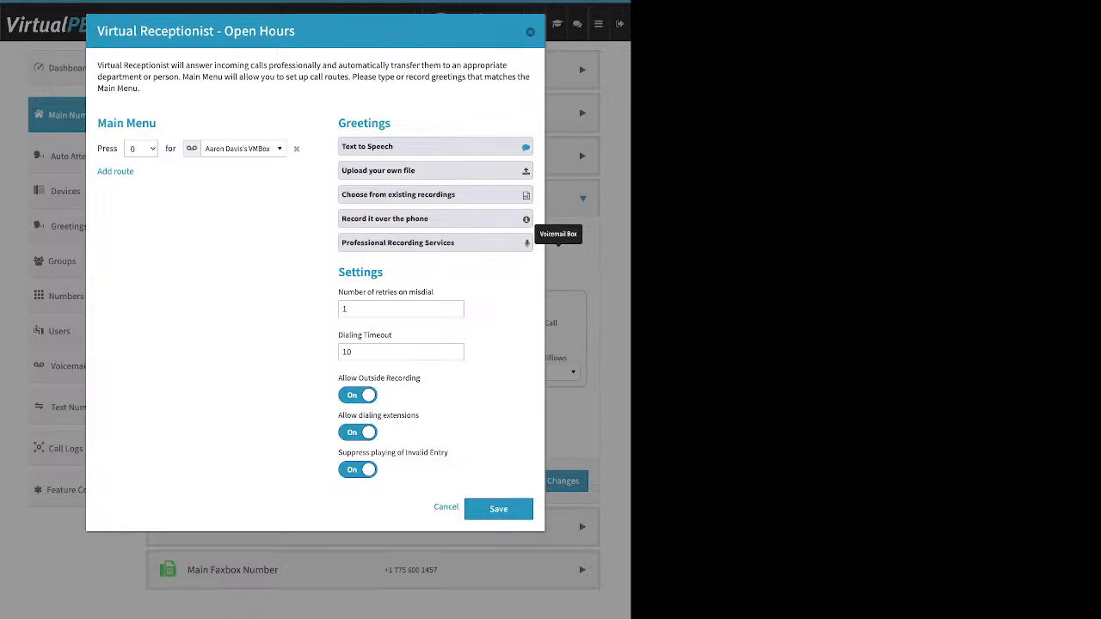
pyautogui.moveTo(392, 335); pyautogui.dragTo(338, 334)
pyautogui.click(402, 336)
# Step: Turn off Allow Outside Recording and Suppress playing of Invalid Entry for the Open Hours receptionist
pyautogui.moveTo(422, 378); pyautogui.dragTo(338, 378)
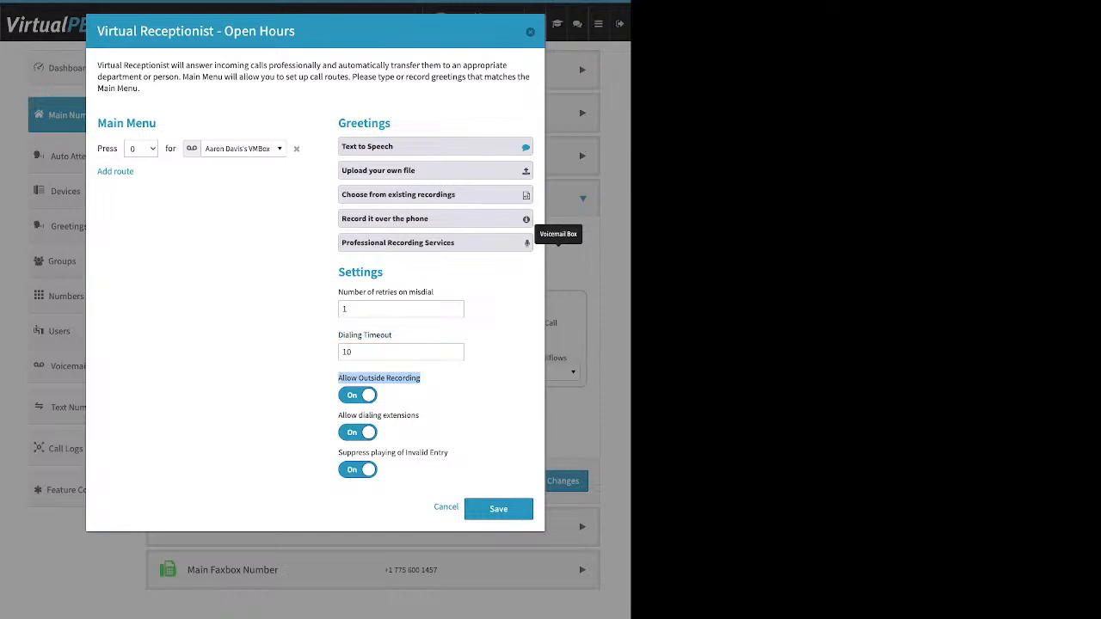
pyautogui.click(358, 396)
pyautogui.click(358, 470)
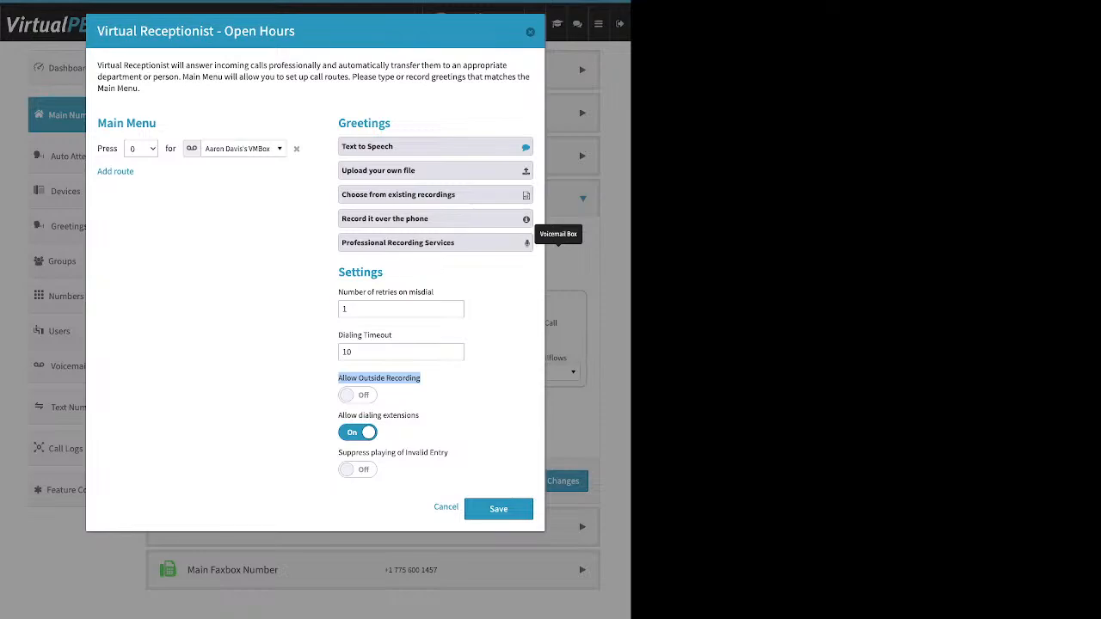
pyautogui.click(357, 396)
pyautogui.click(358, 395)
# Step: Review the Allow dialing extensions setting and turn on Suppress playing of Invalid Entry
pyautogui.moveTo(420, 416); pyautogui.dragTo(338, 416)
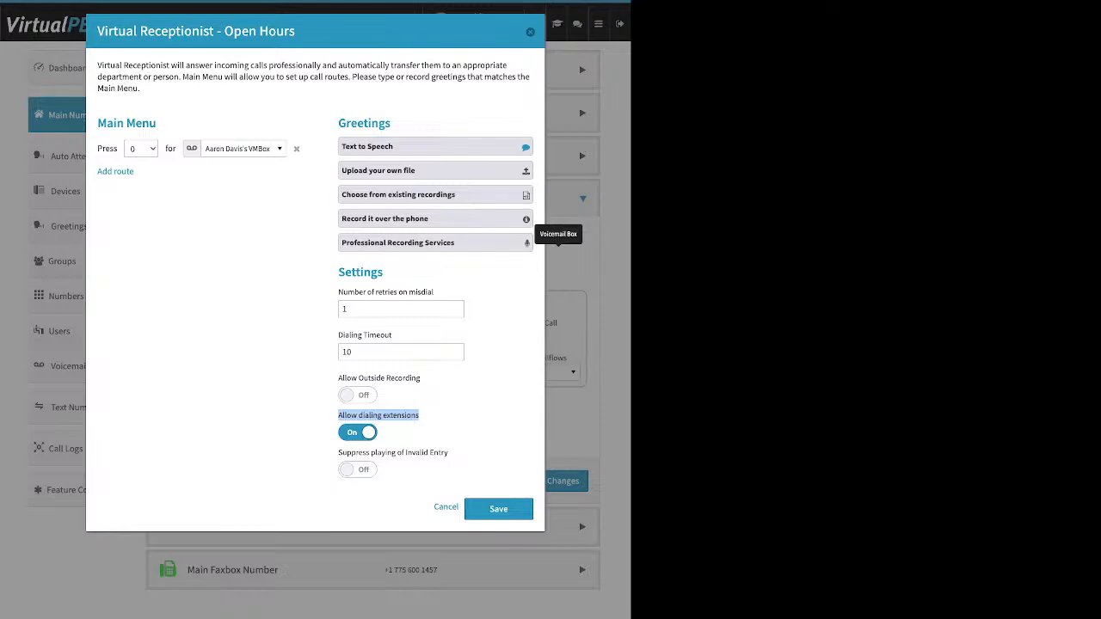
pyautogui.click(439, 419)
pyautogui.moveTo(447, 454); pyautogui.dragTo(337, 454)
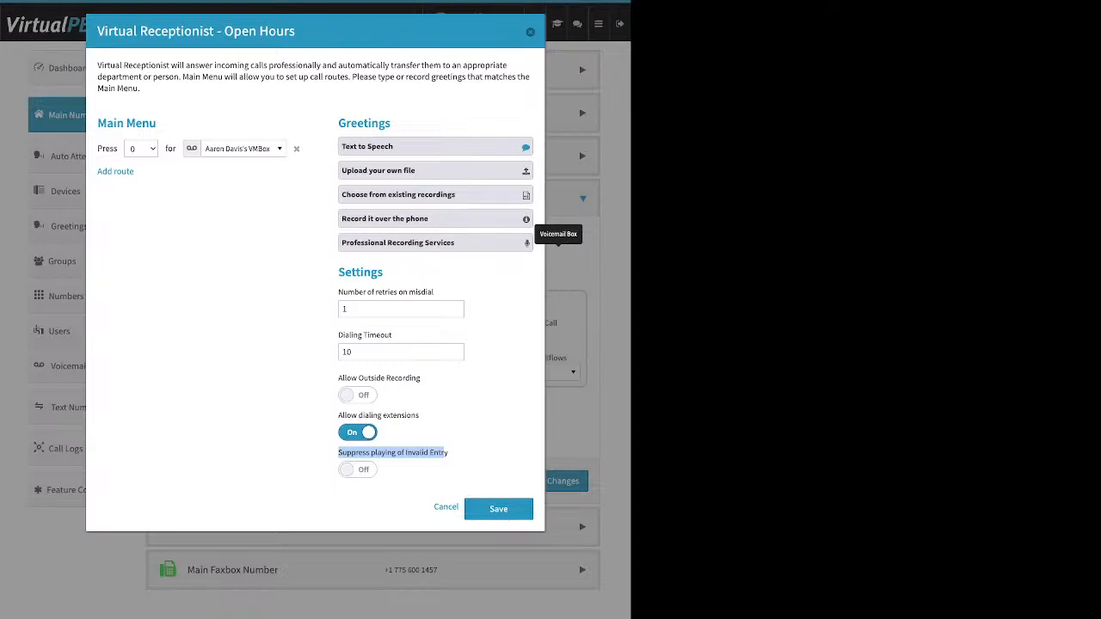
pyautogui.click(445, 454)
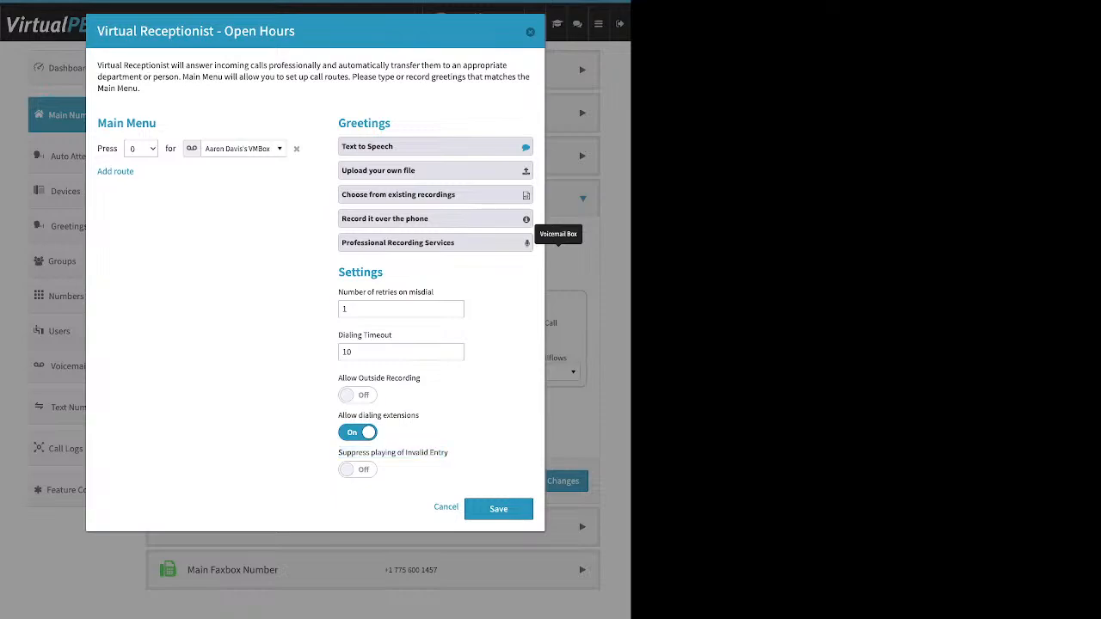
pyautogui.click(358, 469)
# Step: Review the Main Menu, Greetings and Settings sections, then save the Open Hours receptionist and the Incoming Call Handling changes
pyautogui.moveTo(157, 124); pyautogui.dragTo(114, 124)
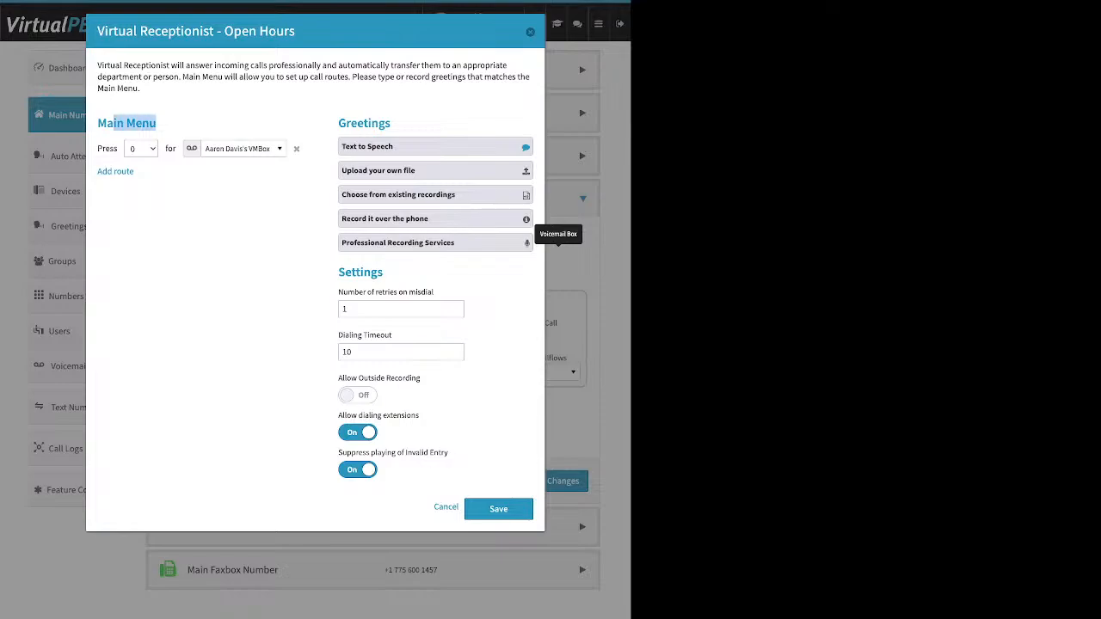
pyautogui.moveTo(392, 124); pyautogui.dragTo(346, 123)
pyautogui.moveTo(384, 273); pyautogui.dragTo(337, 272)
pyautogui.click(499, 510)
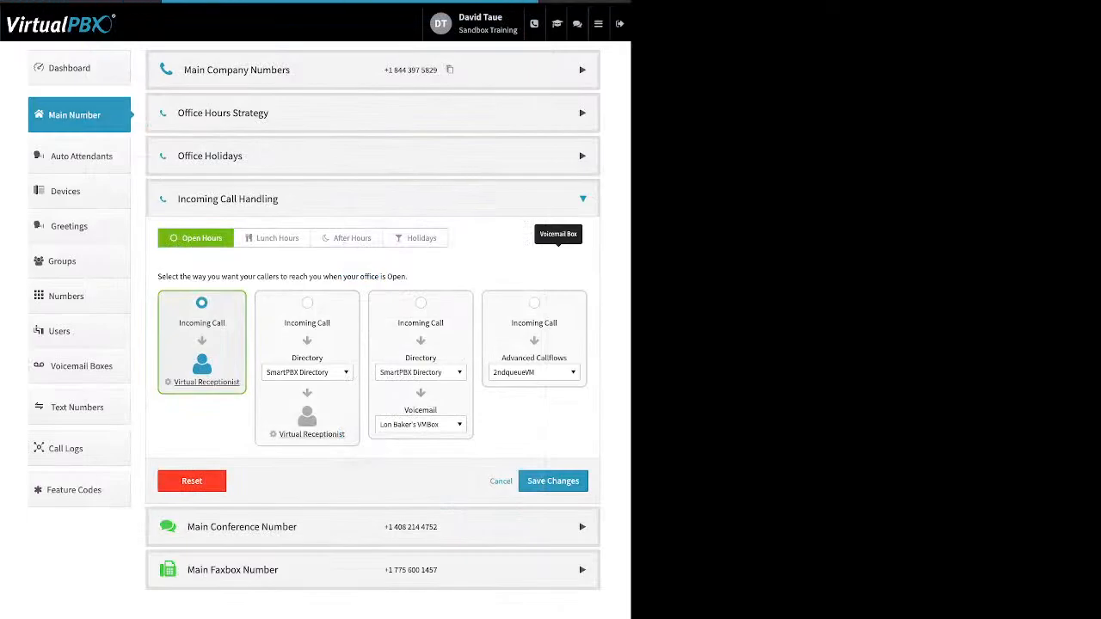
pyautogui.click(553, 482)
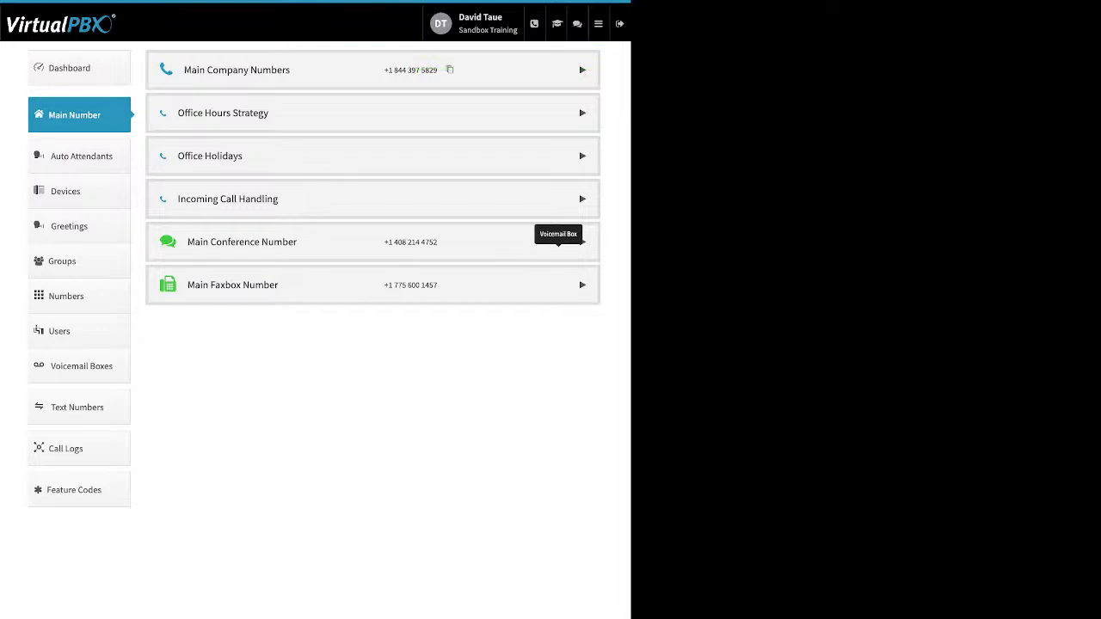
# Step: Reopen Incoming Call Handling and view the Lunch Hours Virtual Receptionist, closing it without changes
pyautogui.click(373, 199)
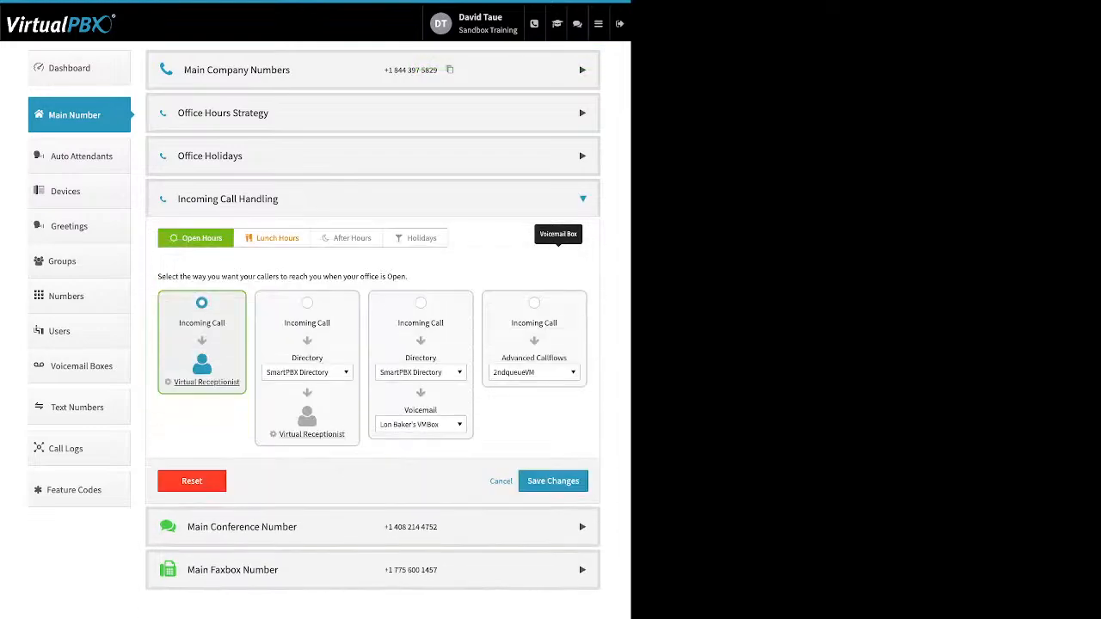
pyautogui.click(272, 238)
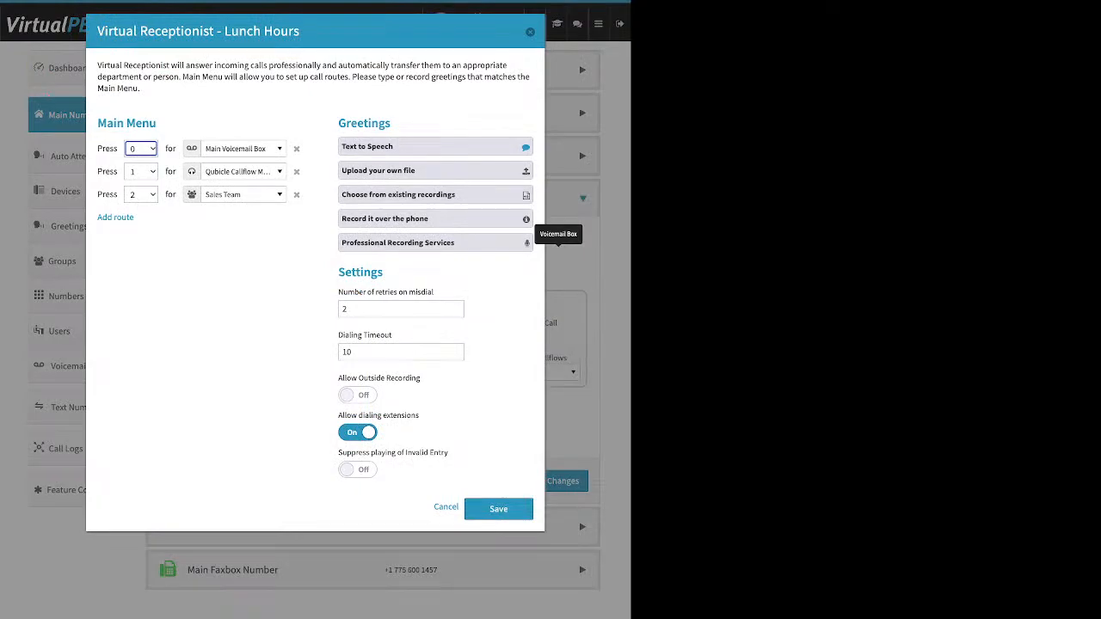
pyautogui.click(530, 32)
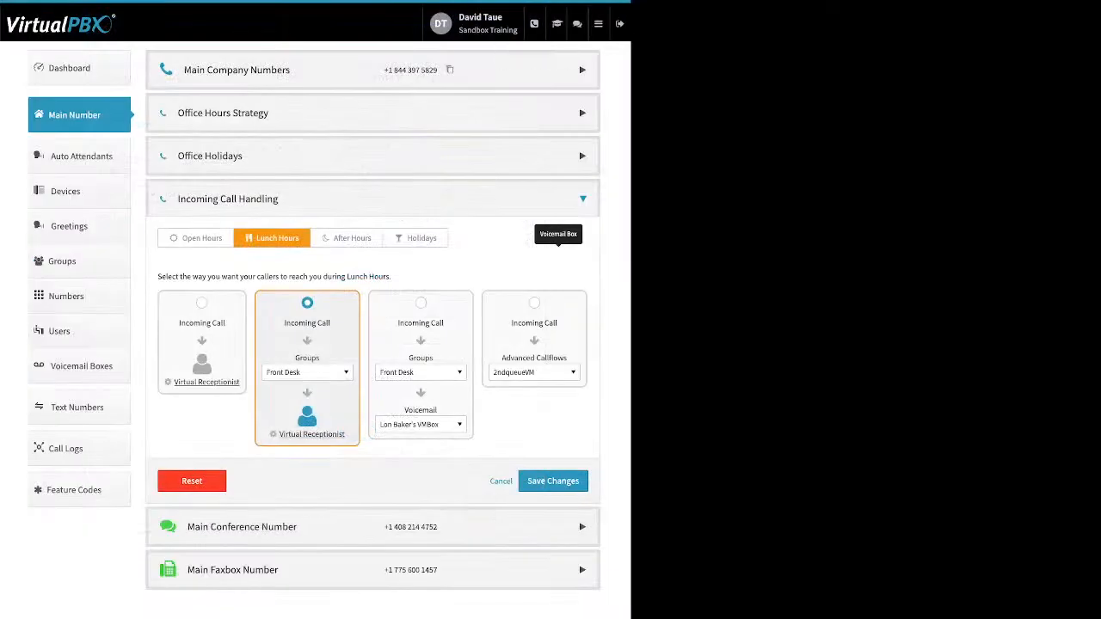
# Step: Examine the After Hours call destinations across users, call queues, groups, devices, voicemail boxes and media, leaving Front Desk selected
pyautogui.click(347, 239)
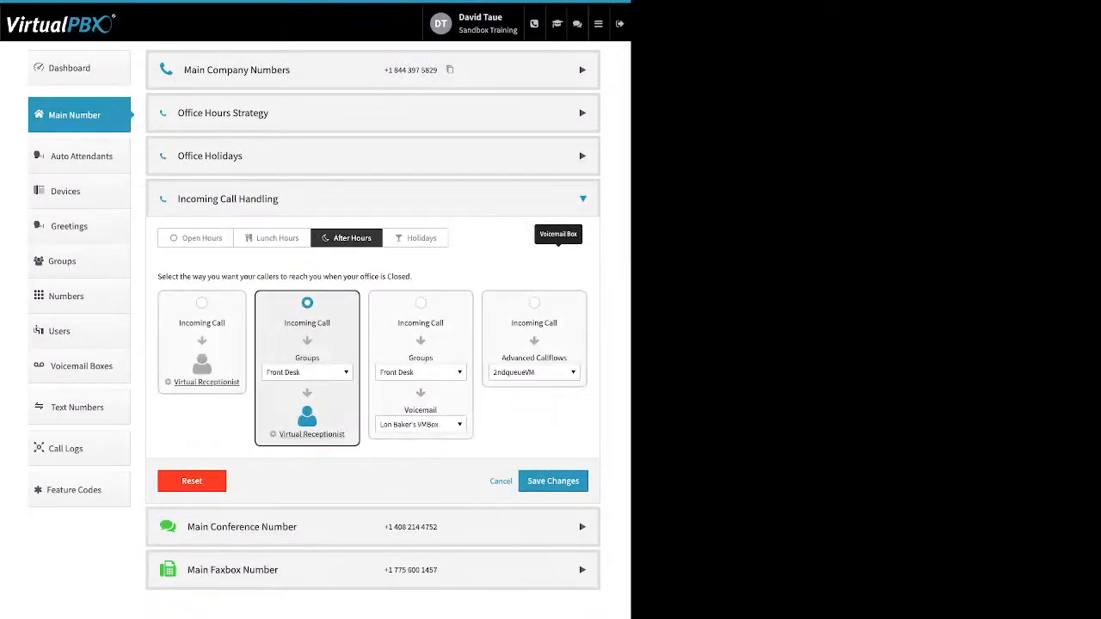
pyautogui.click(307, 372)
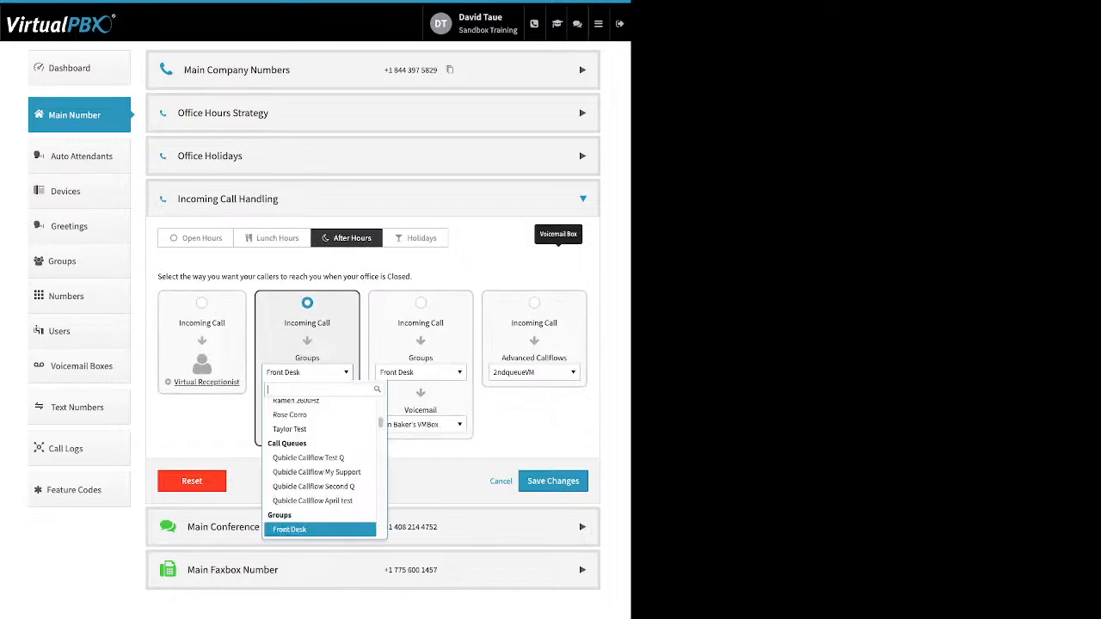
pyautogui.scroll(5, 322, 426)
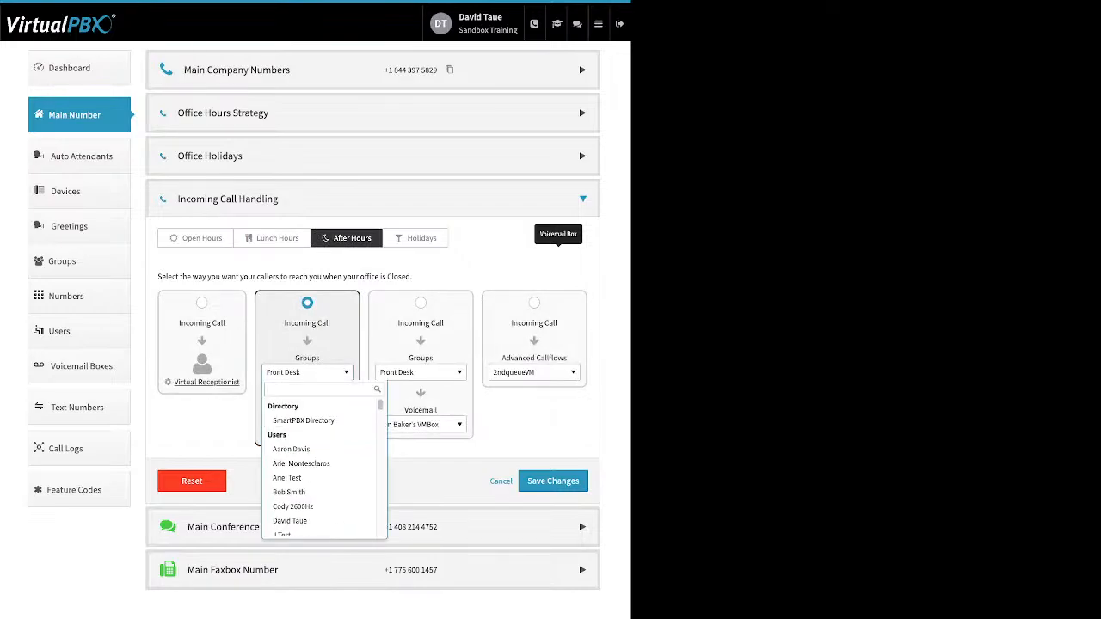
pyautogui.press('Down')
pyautogui.press('Down')
pyautogui.press('Down')
pyautogui.press('Down')
pyautogui.press('Down')
pyautogui.press('Down')
pyautogui.press('Down')
pyautogui.press('Down')
pyautogui.press('Down')
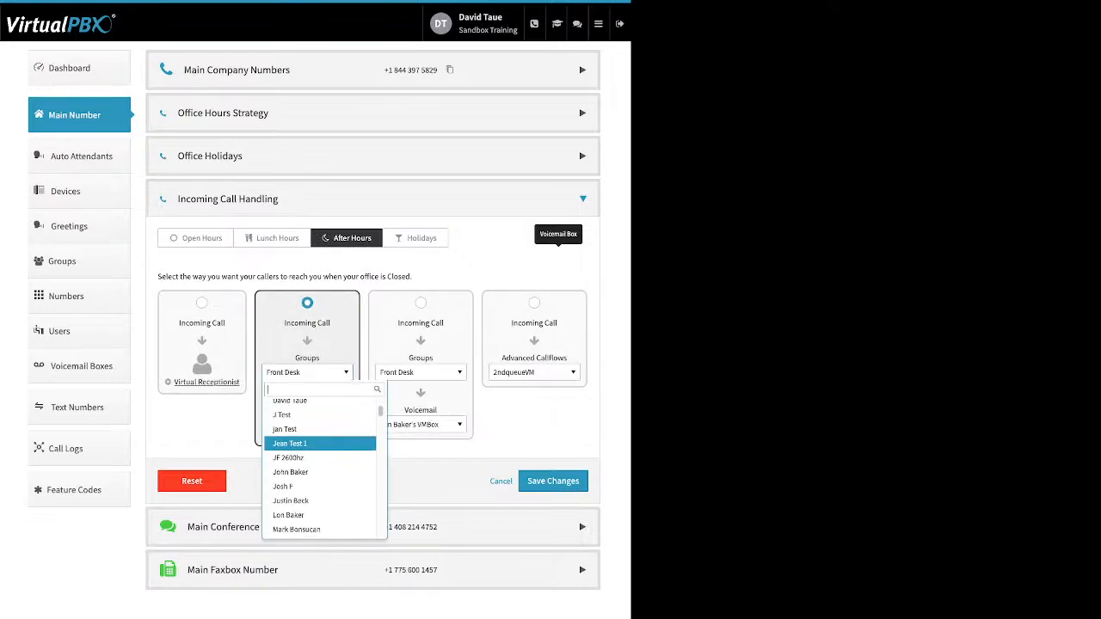
pyautogui.press('Down')
pyautogui.press('Down')
pyautogui.press('Down')
pyautogui.press('Down')
pyautogui.press('Down')
pyautogui.press('Down')
pyautogui.press('Down')
pyautogui.press('Down')
pyautogui.press('Down')
pyautogui.press('Down')
pyautogui.press('Down')
pyautogui.press('Down')
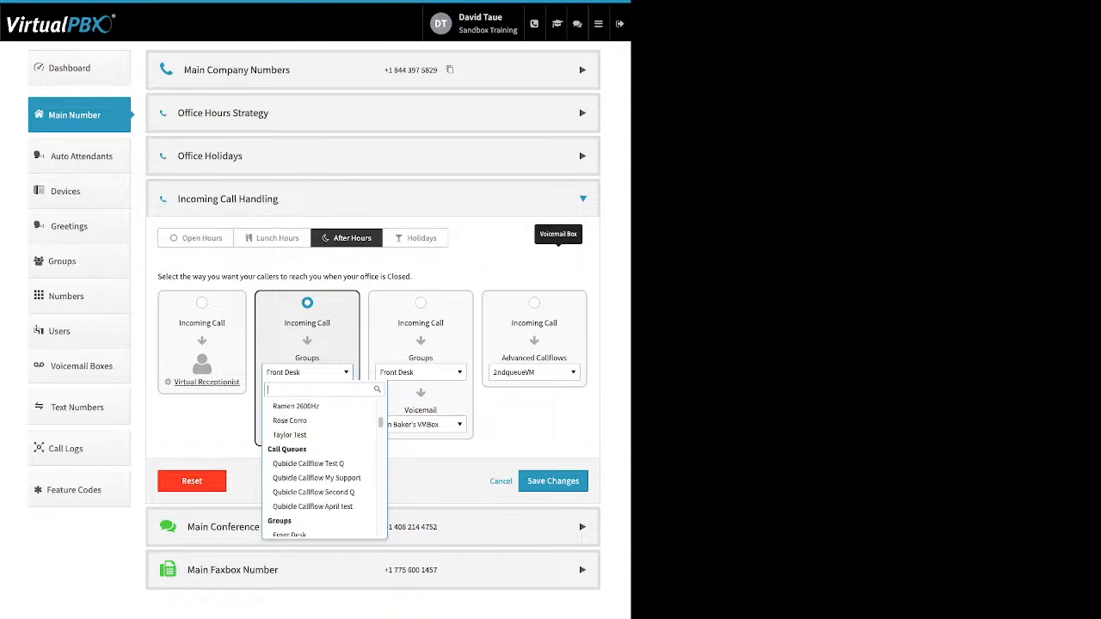
pyautogui.press('Down')
pyautogui.press('Down')
pyautogui.press('Down')
pyautogui.press('Down')
pyautogui.press('Down')
pyautogui.press('Down')
pyautogui.press('Down')
pyautogui.press('Down')
pyautogui.press('Down')
pyautogui.press('Down')
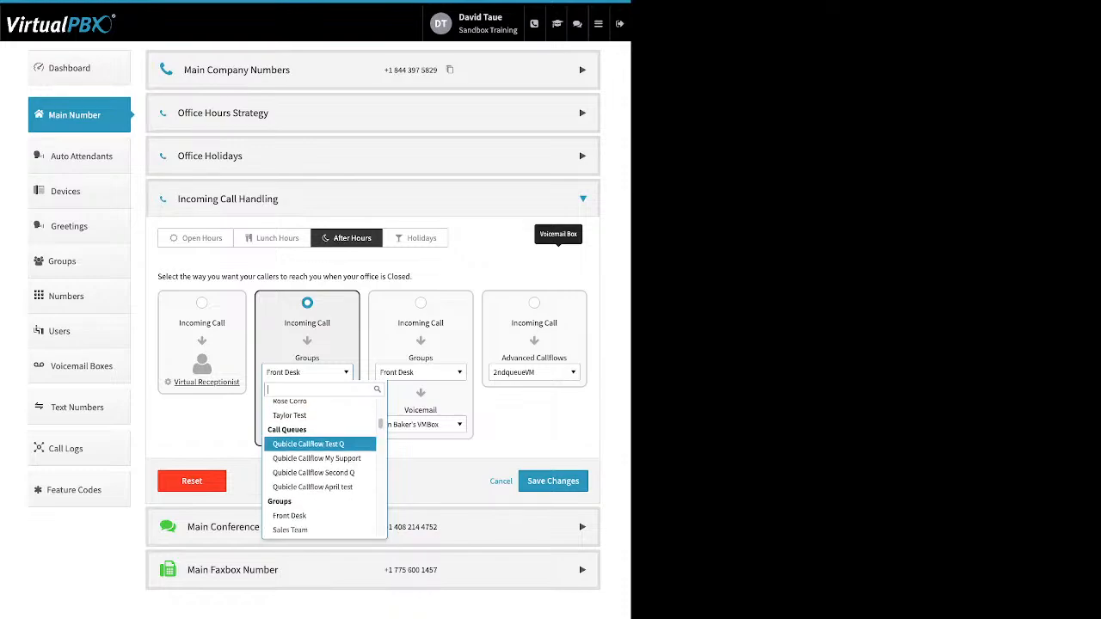
pyautogui.scroll(-1, 320, 450)
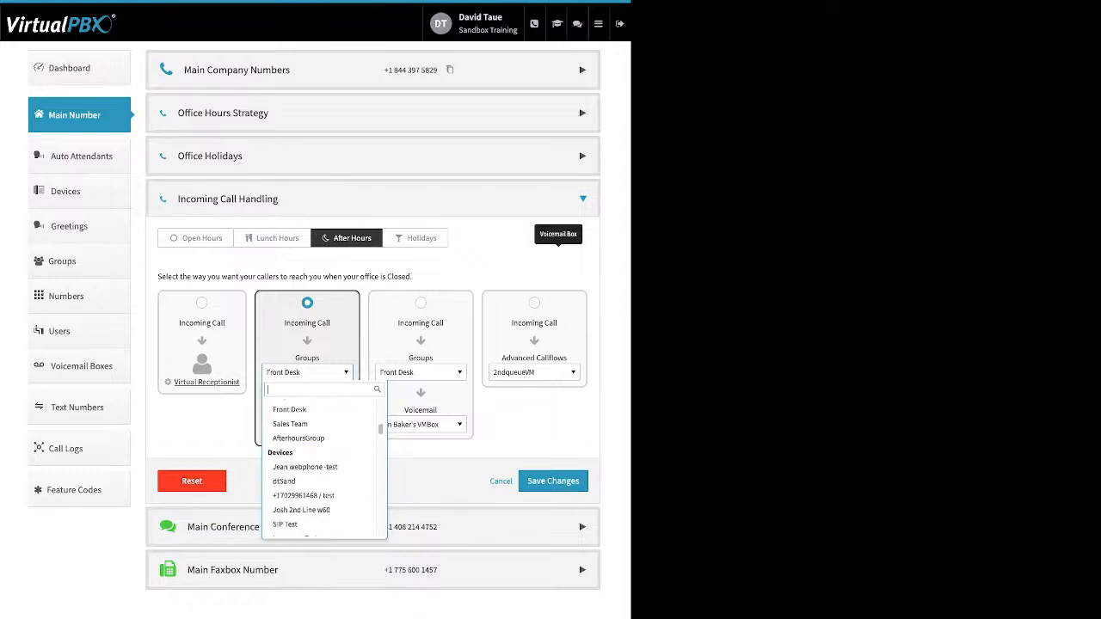
pyautogui.scroll(-1, 320, 464)
pyautogui.scroll(-1, 320, 449)
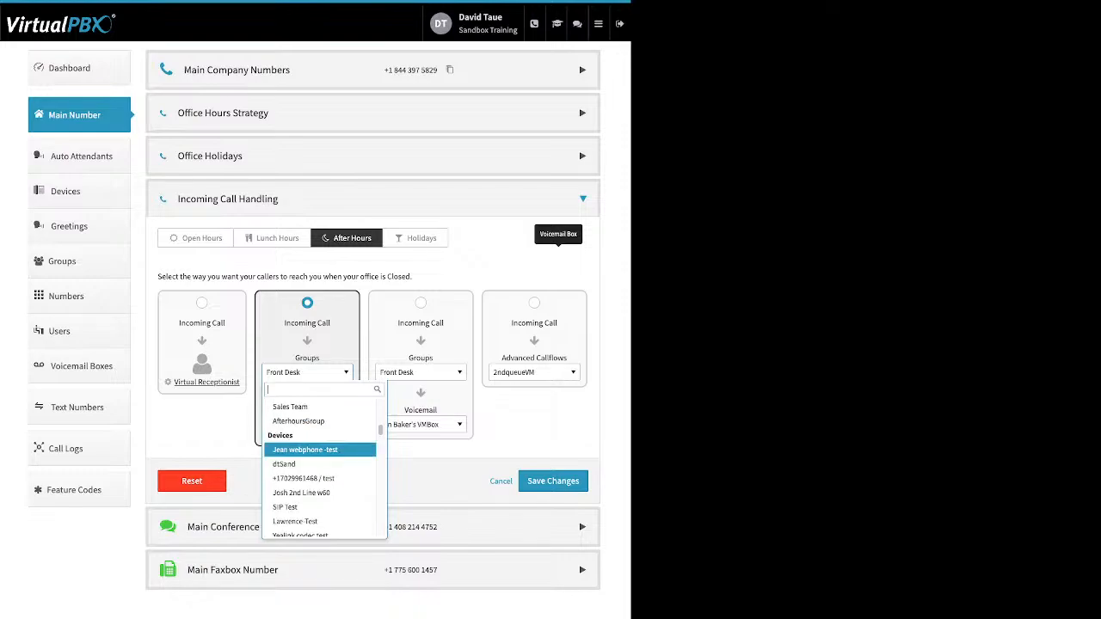
pyautogui.scroll(-5, 320, 449)
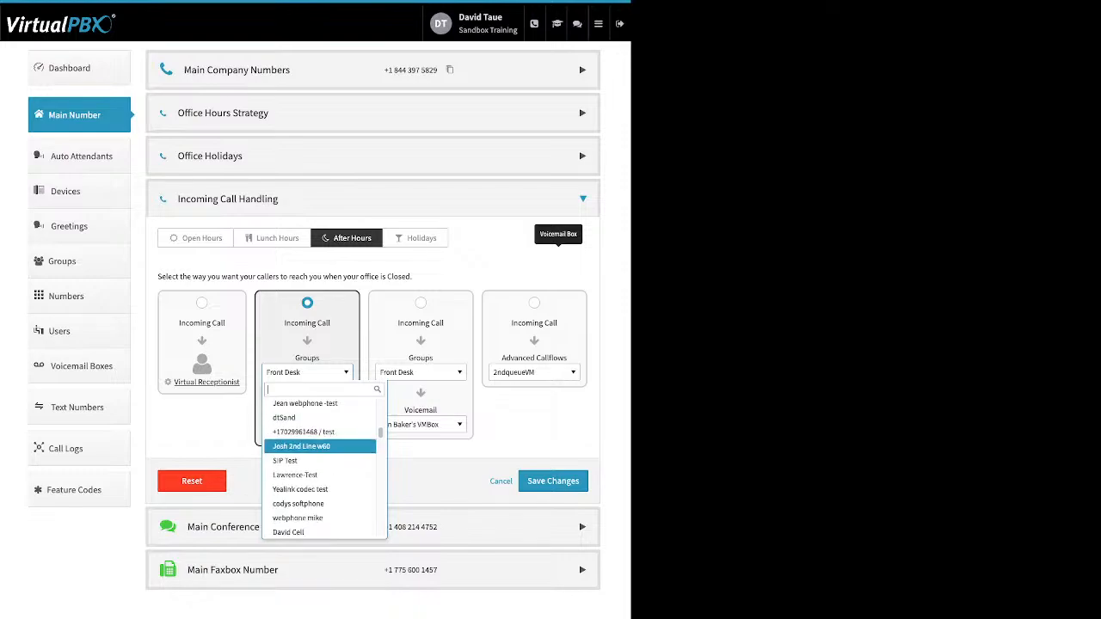
pyautogui.scroll(-10, 320, 451)
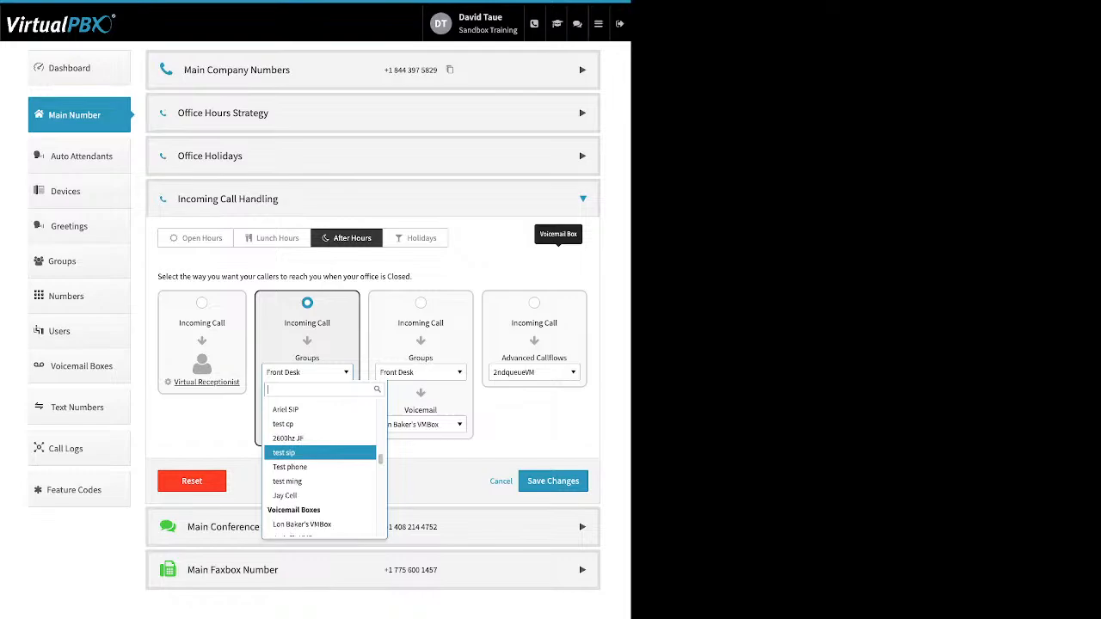
pyautogui.scroll(-10, 320, 451)
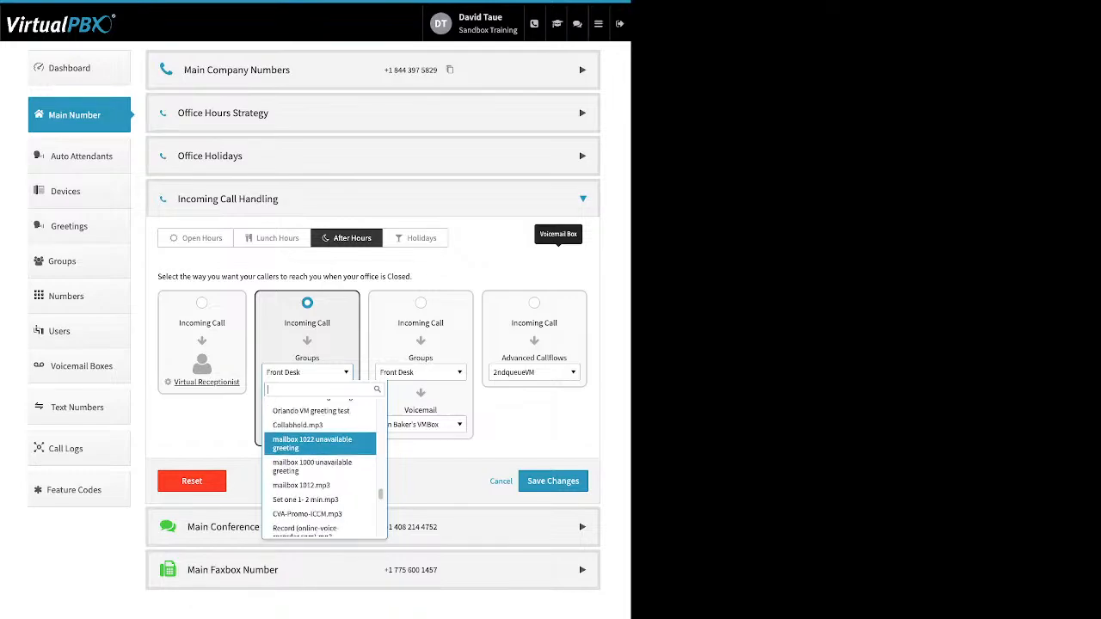
pyautogui.scroll(-3, 320, 450)
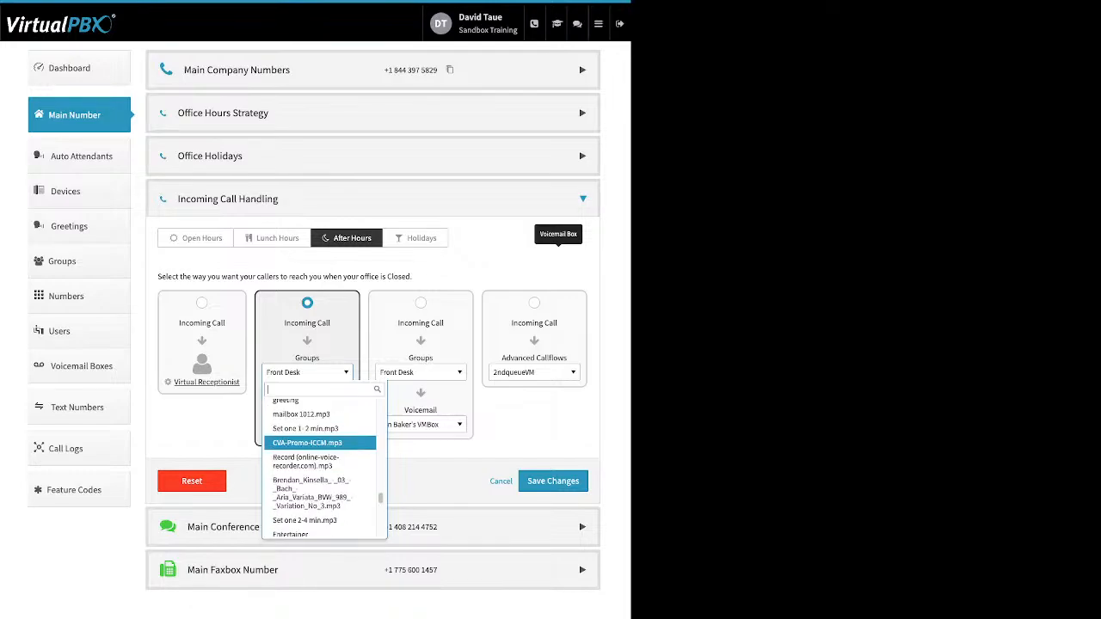
pyautogui.click(307, 373)
# Step: Browse the first destination of the Holidays voicemail option and set it to Skip to Voicemail
pyautogui.click(415, 238)
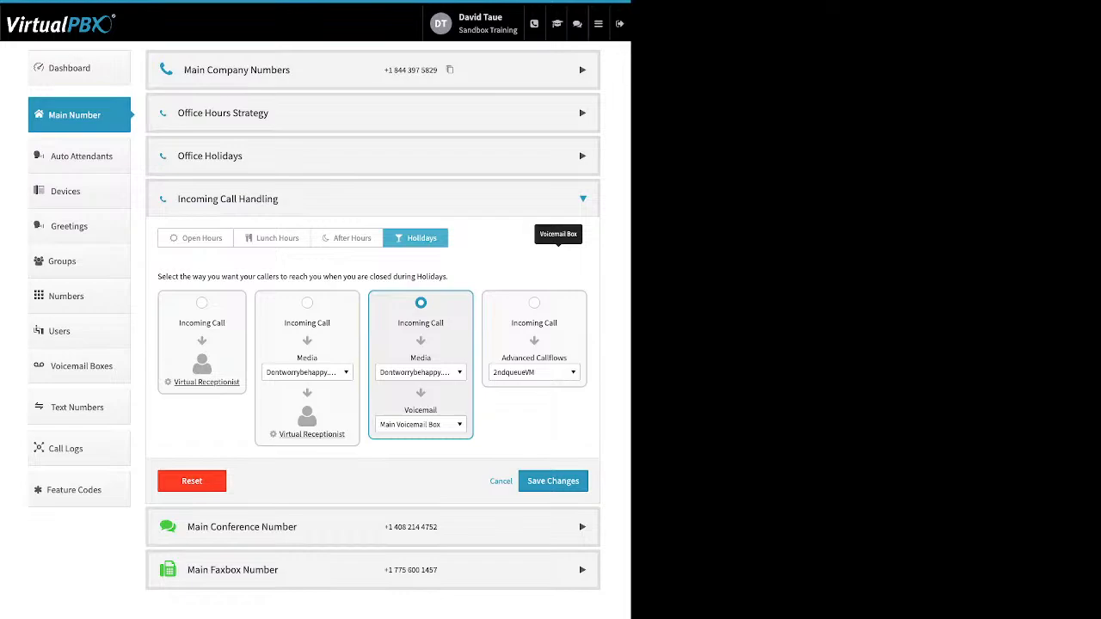
pyautogui.click(421, 373)
pyautogui.scroll(10, 430, 448)
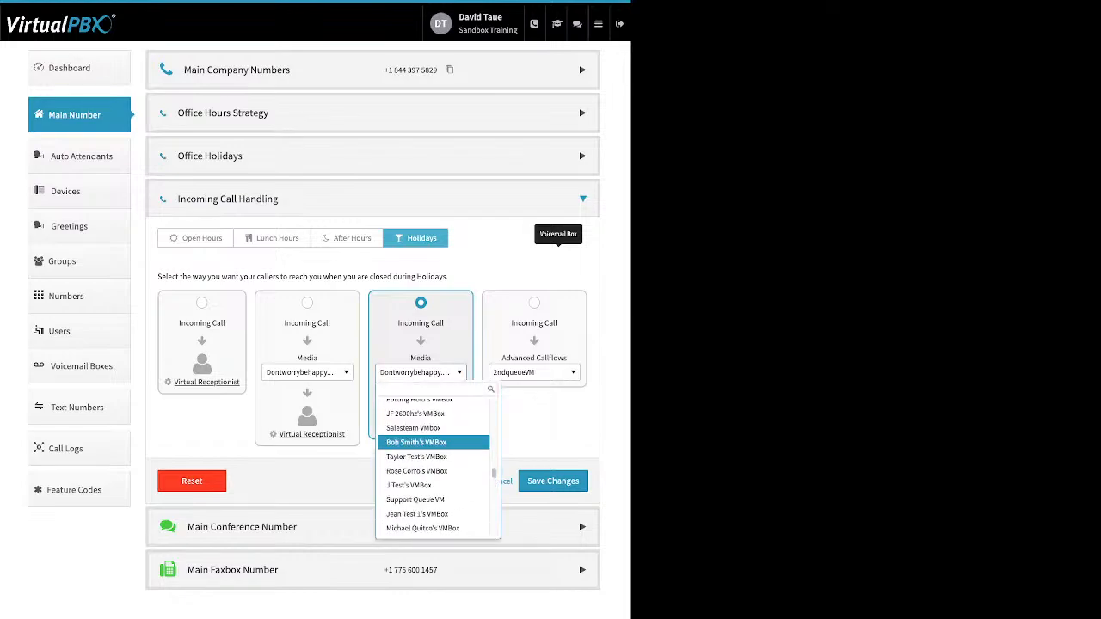
pyautogui.scroll(3, 435, 454)
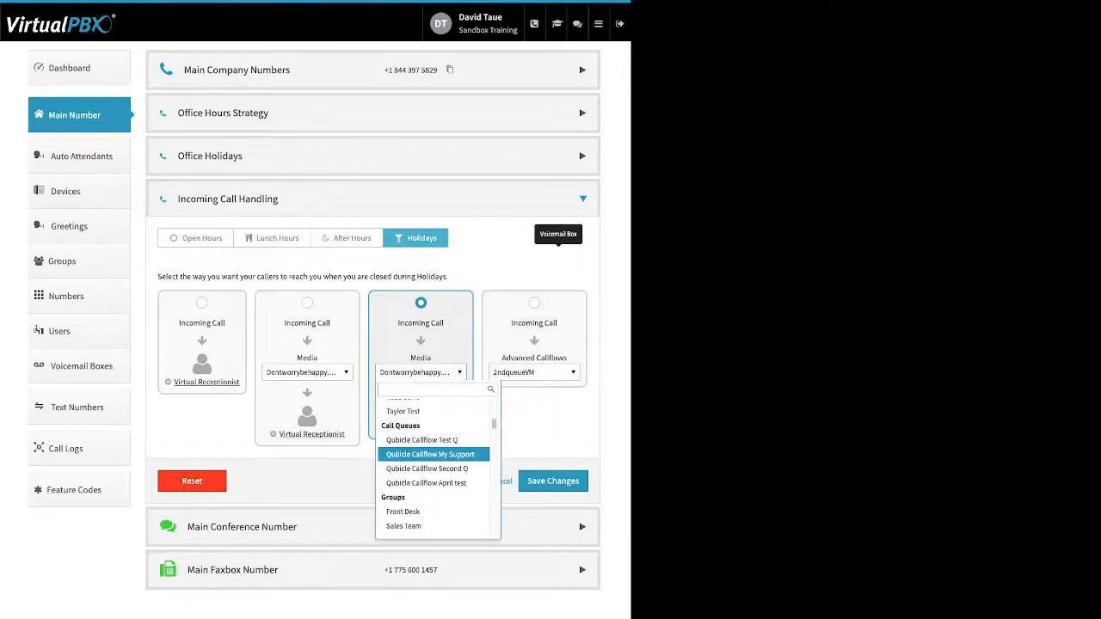
pyautogui.scroll(5, 434, 453)
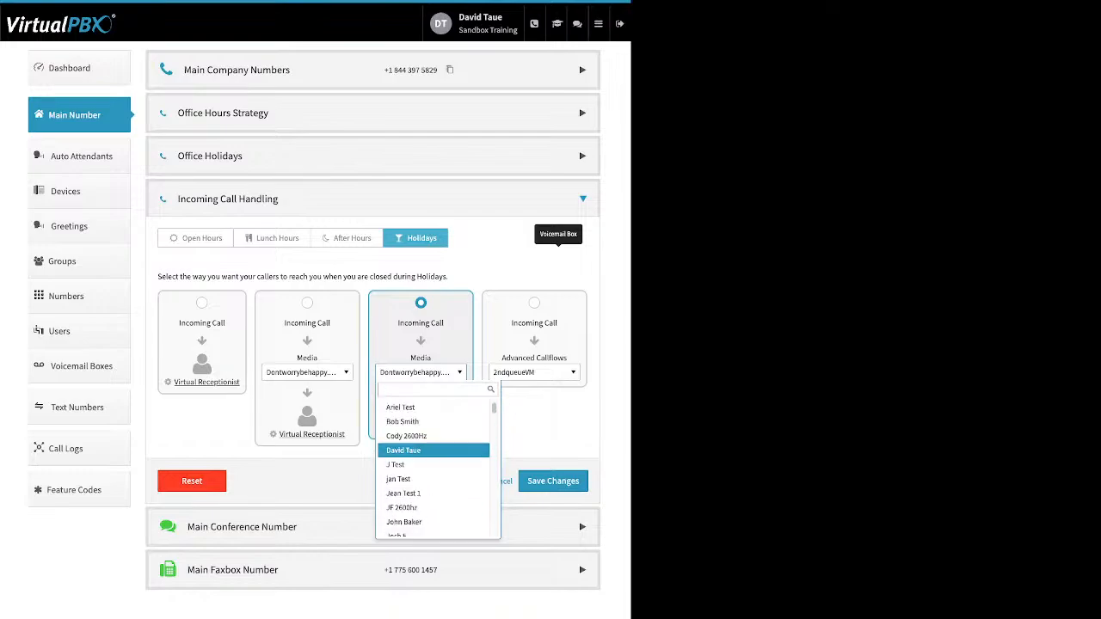
pyautogui.click(535, 422)
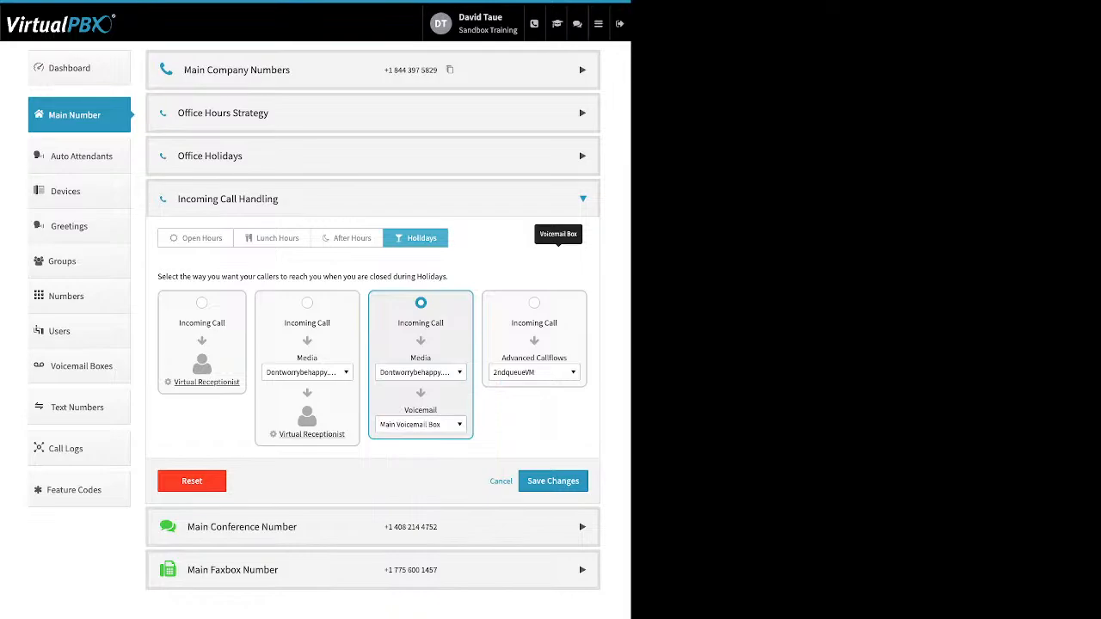
pyautogui.click(421, 372)
pyautogui.scroll(-10, 435, 456)
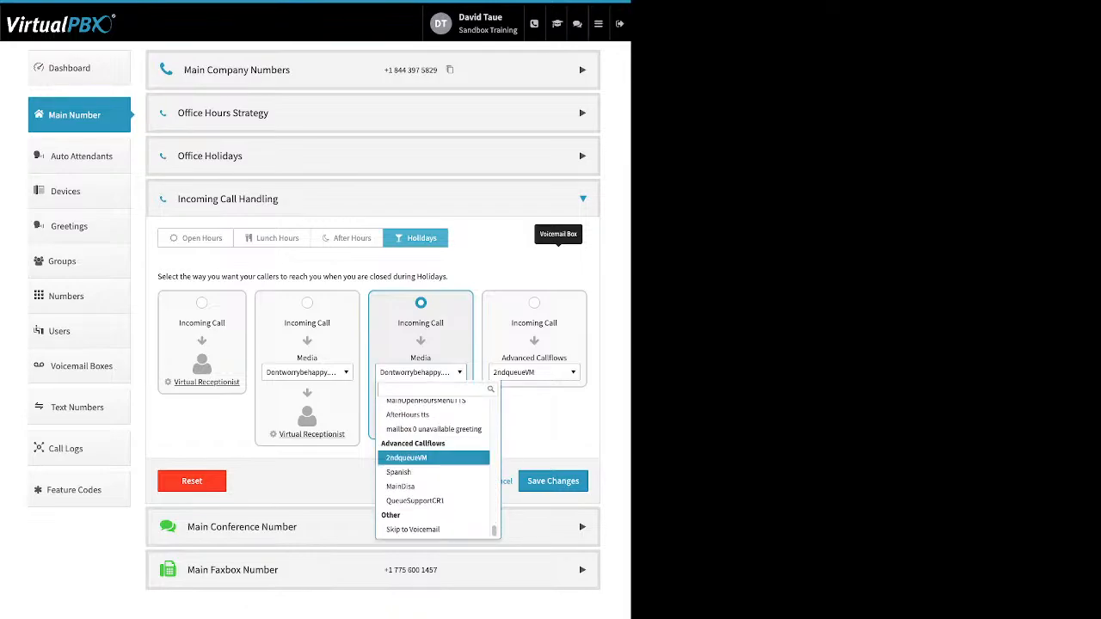
pyautogui.click(433, 529)
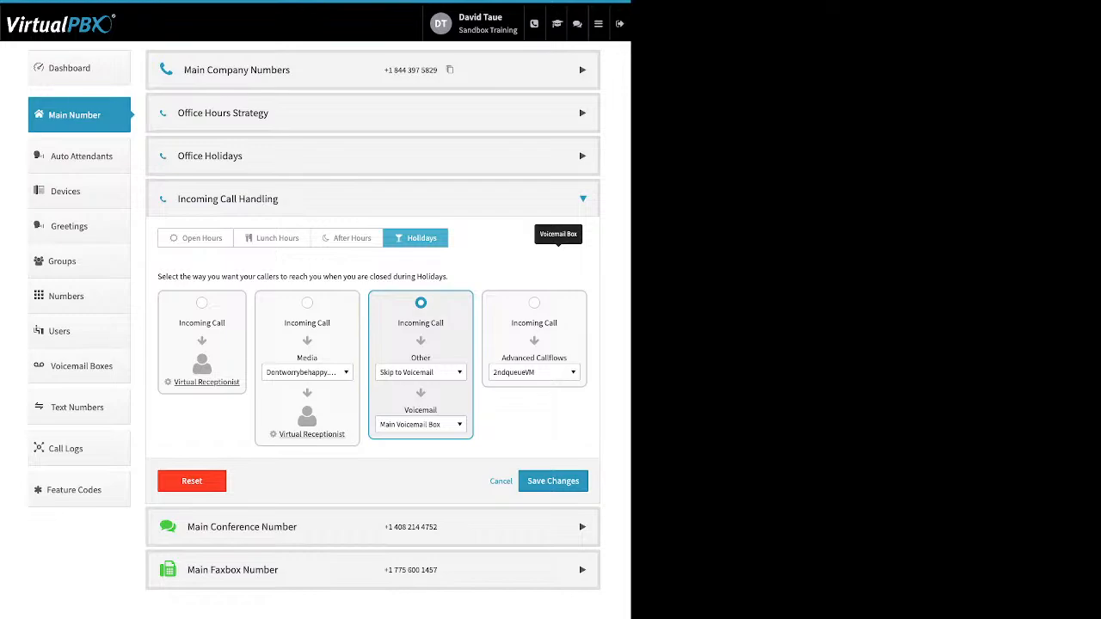
# Step: Review the Main Conference Number options and preview enabling the Custom Conference Greeting, cancelling it without saving
pyautogui.click(583, 528)
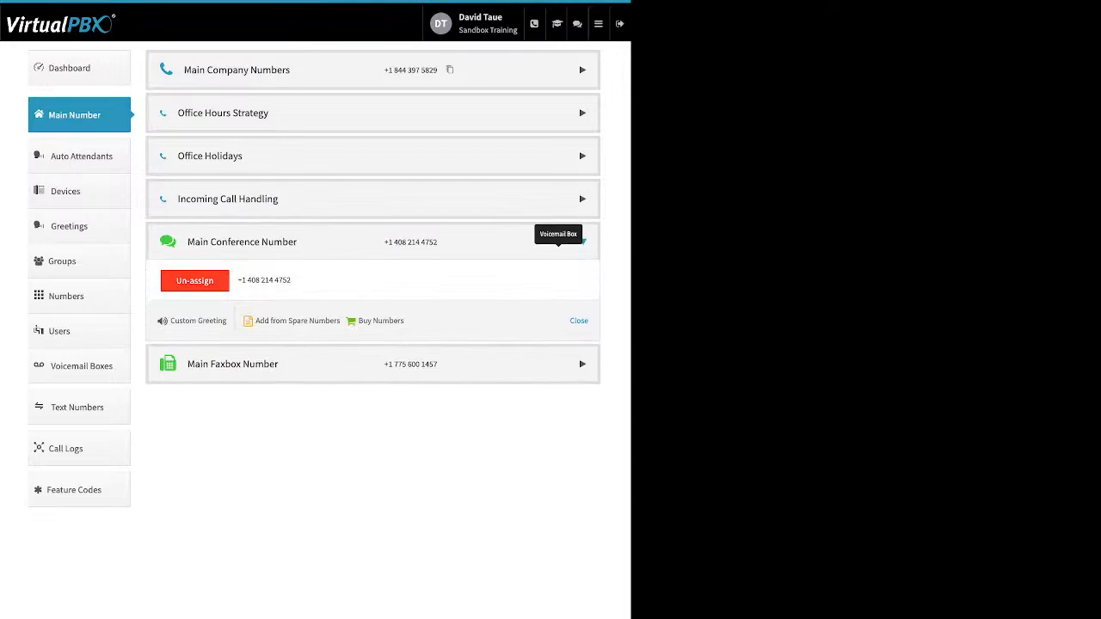
pyautogui.moveTo(404, 321); pyautogui.dragTo(275, 321)
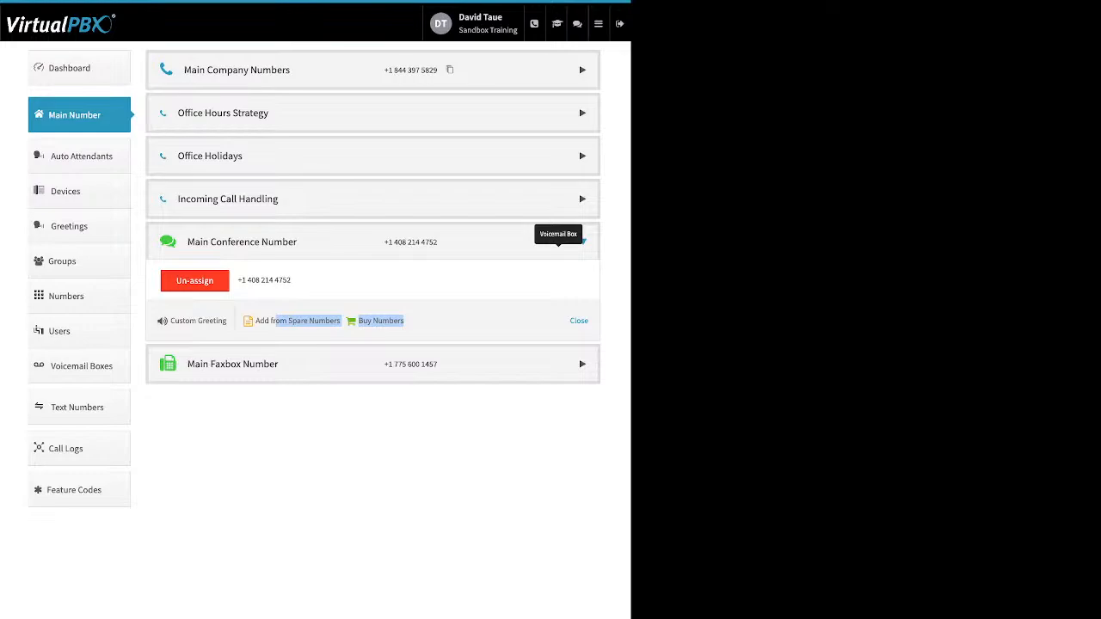
pyautogui.moveTo(229, 321); pyautogui.dragTo(171, 321)
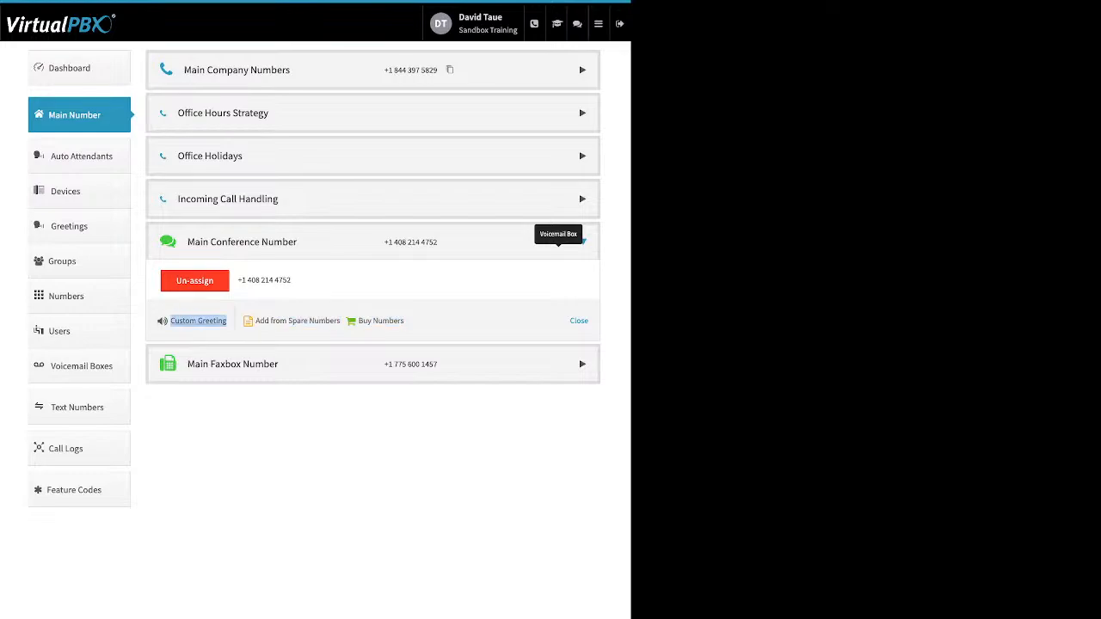
pyautogui.click(198, 321)
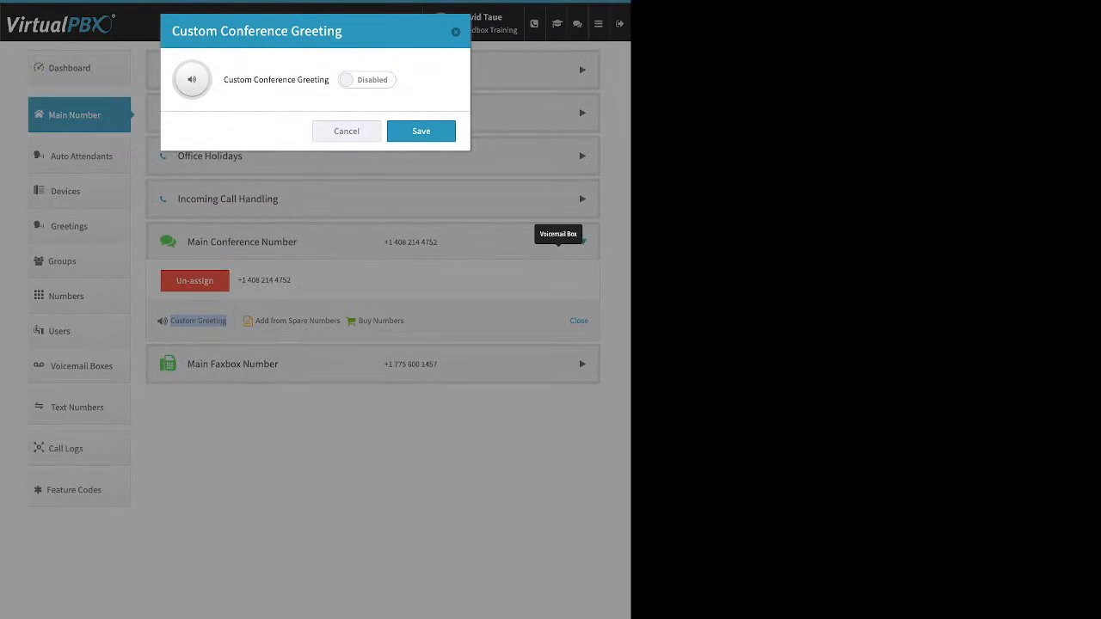
pyautogui.click(367, 80)
pyautogui.click(315, 176)
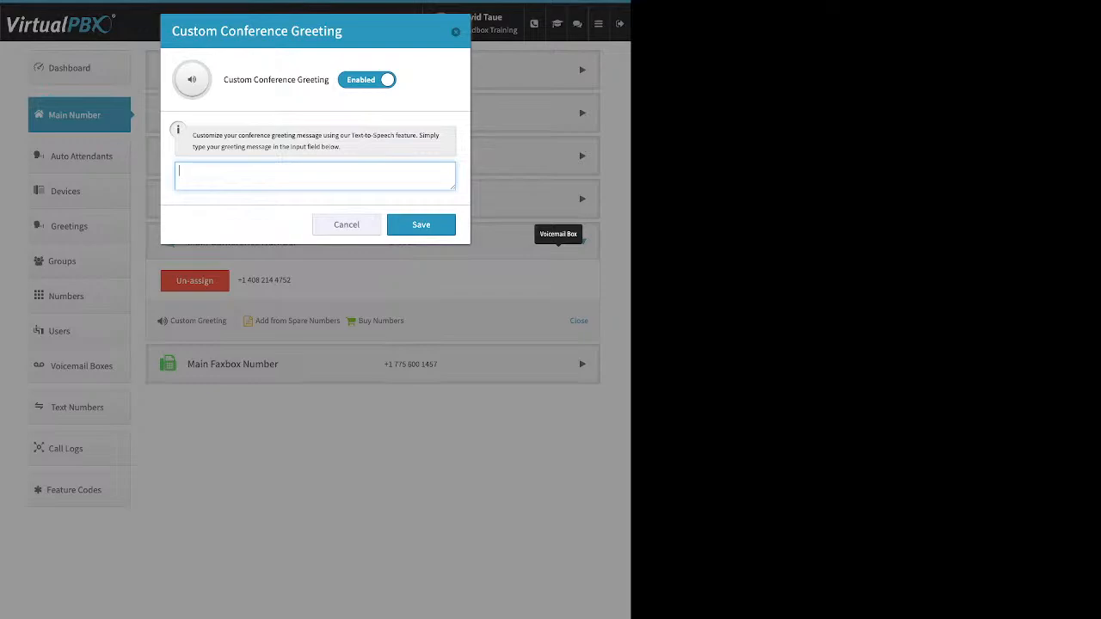
pyautogui.click(347, 225)
pyautogui.click(579, 320)
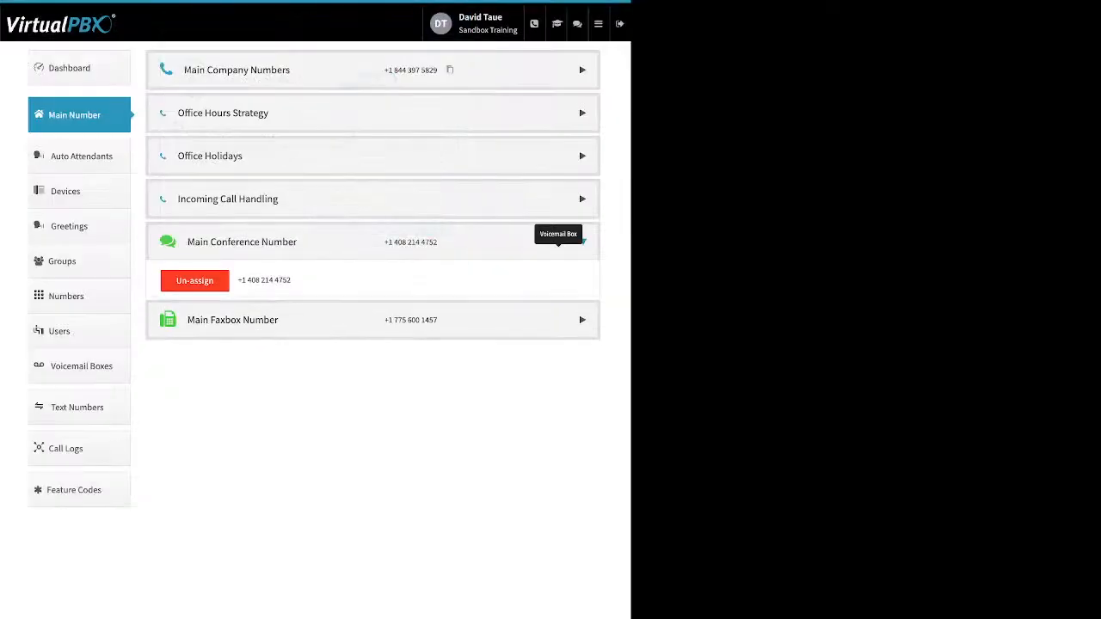
# Step: Open the Main Faxbox settings from the Main Faxbox Number and examine the Inbound Notification Email field
pyautogui.click(583, 285)
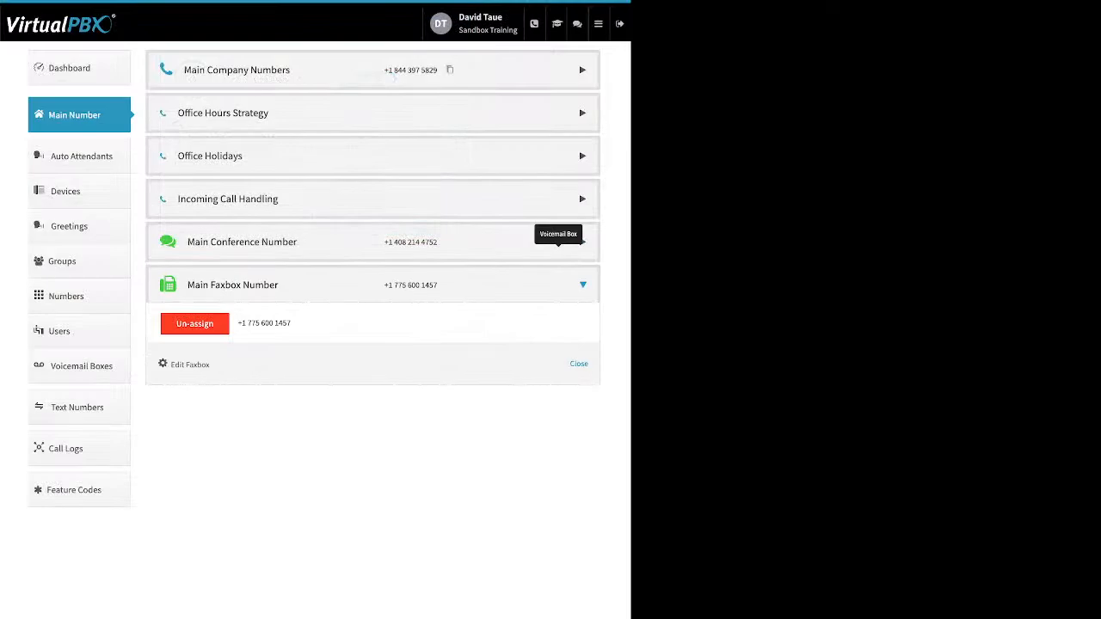
pyautogui.moveTo(210, 364); pyautogui.dragTo(171, 365)
pyautogui.click(190, 364)
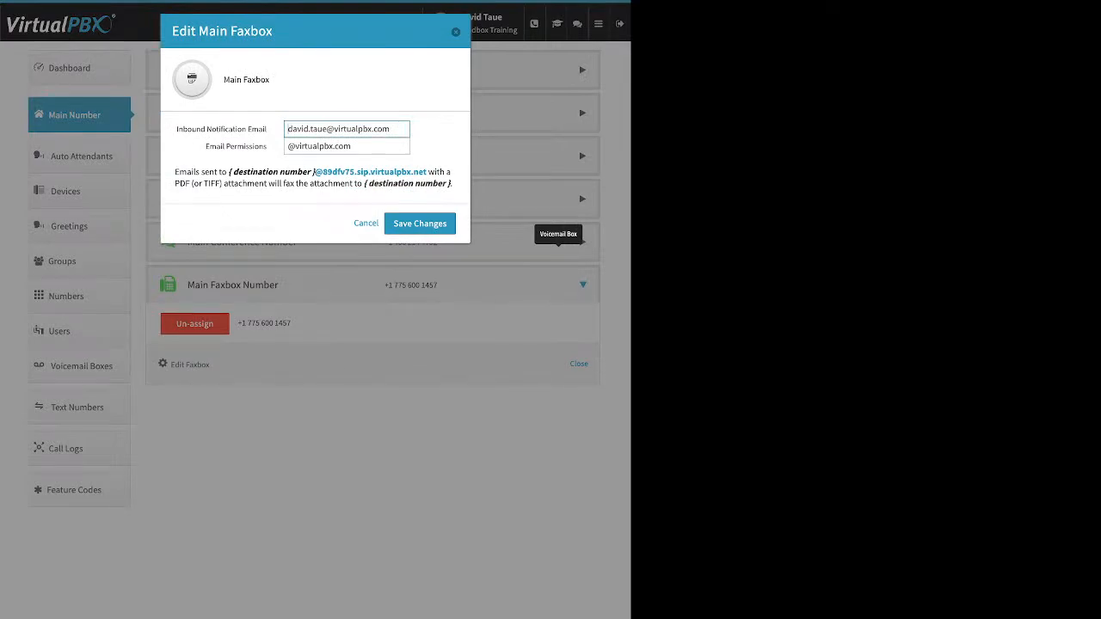
pyautogui.moveTo(268, 129); pyautogui.dragTo(242, 129)
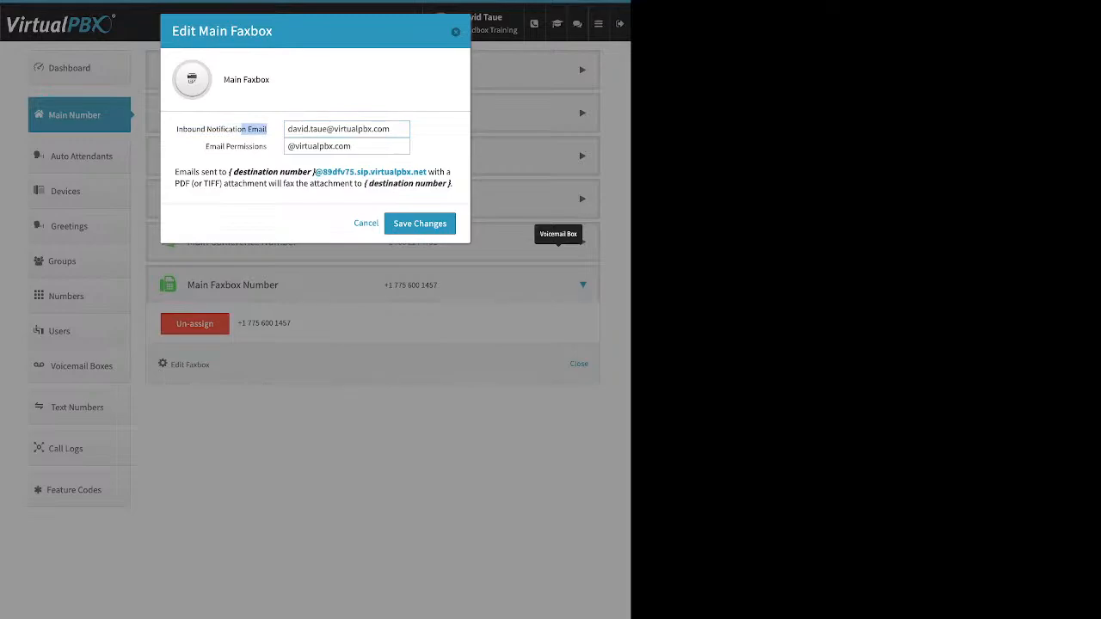
pyautogui.moveTo(403, 129); pyautogui.dragTo(287, 129)
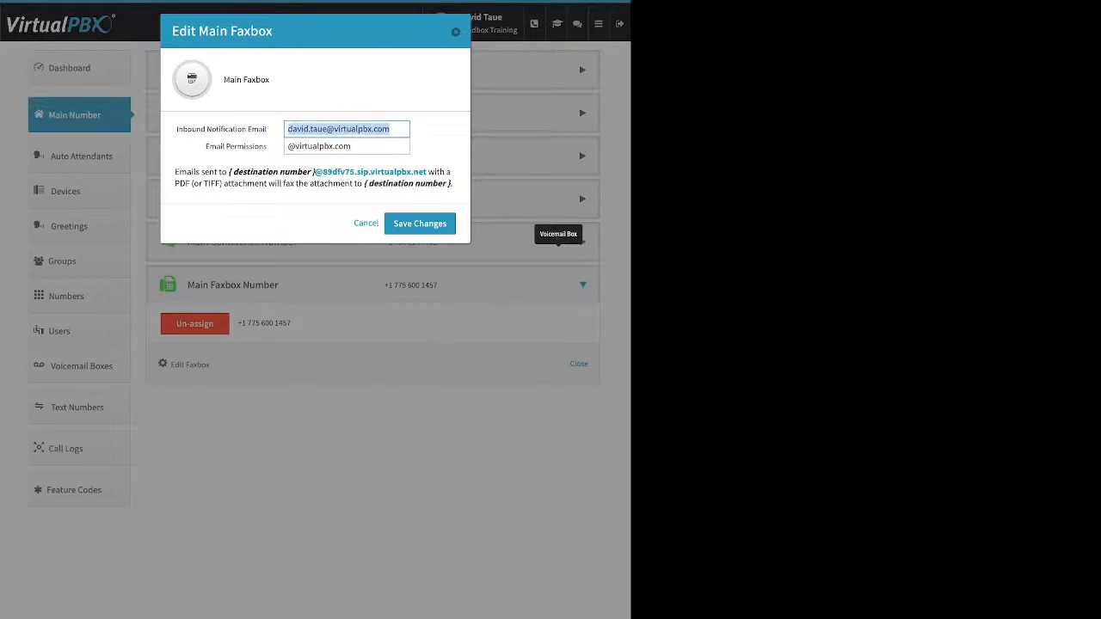
pyautogui.click(265, 129)
pyautogui.moveTo(187, 129); pyautogui.dragTo(251, 129)
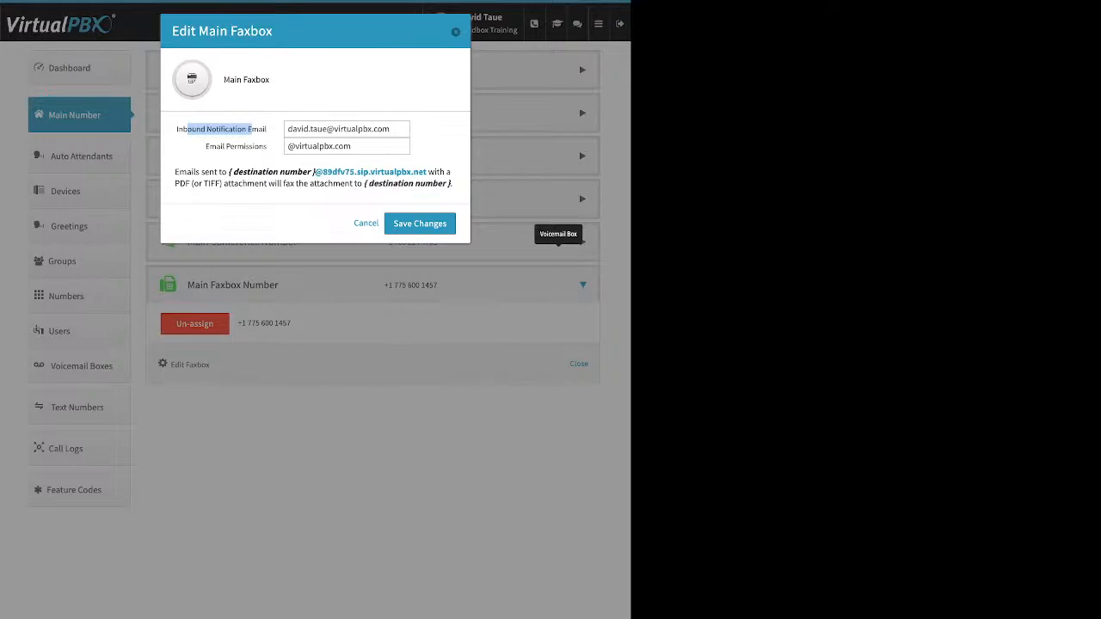
# Step: Examine the Email Permissions setting of the Main Faxbox, closing the dialog without changes
pyautogui.click(288, 147)
pyautogui.moveTo(205, 146); pyautogui.dragTo(267, 147)
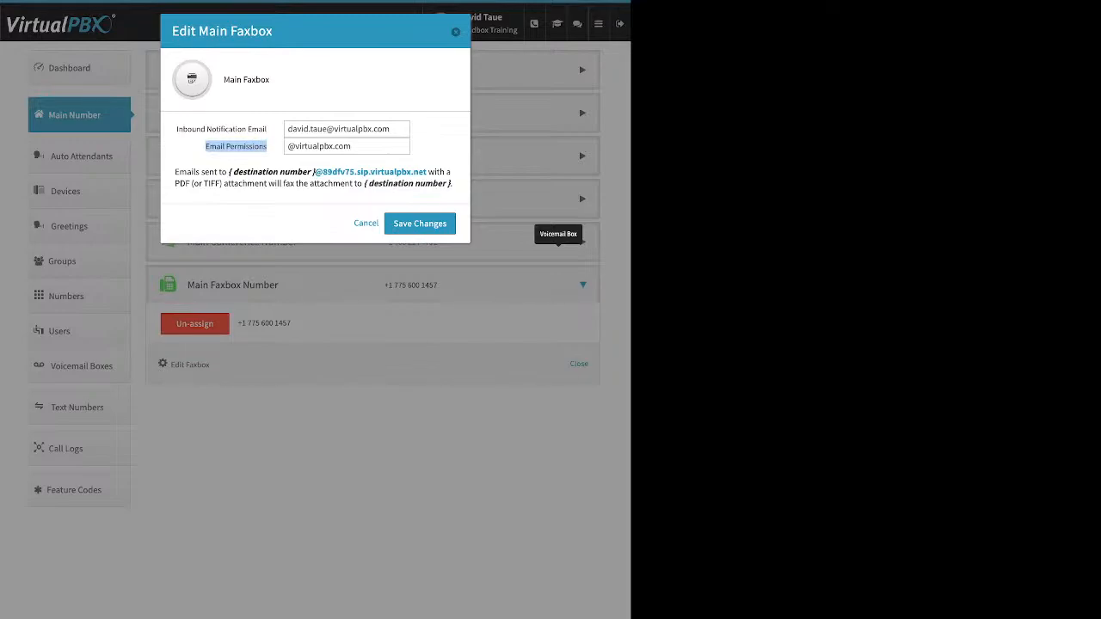
pyautogui.click(353, 146)
pyautogui.moveTo(352, 146); pyautogui.dragTo(287, 147)
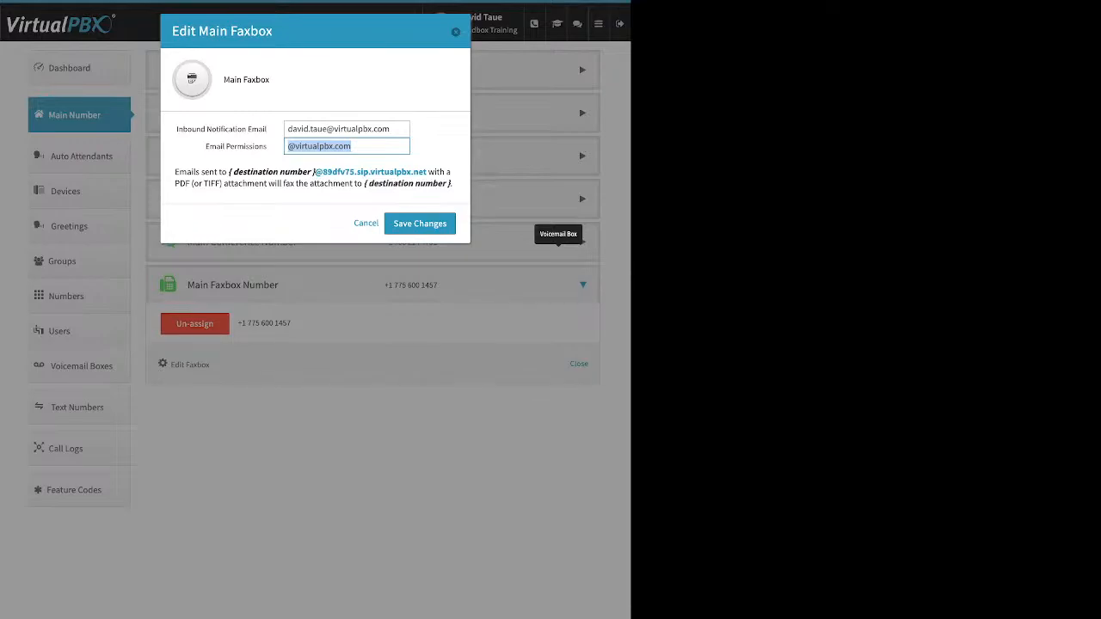
pyautogui.press('Escape')
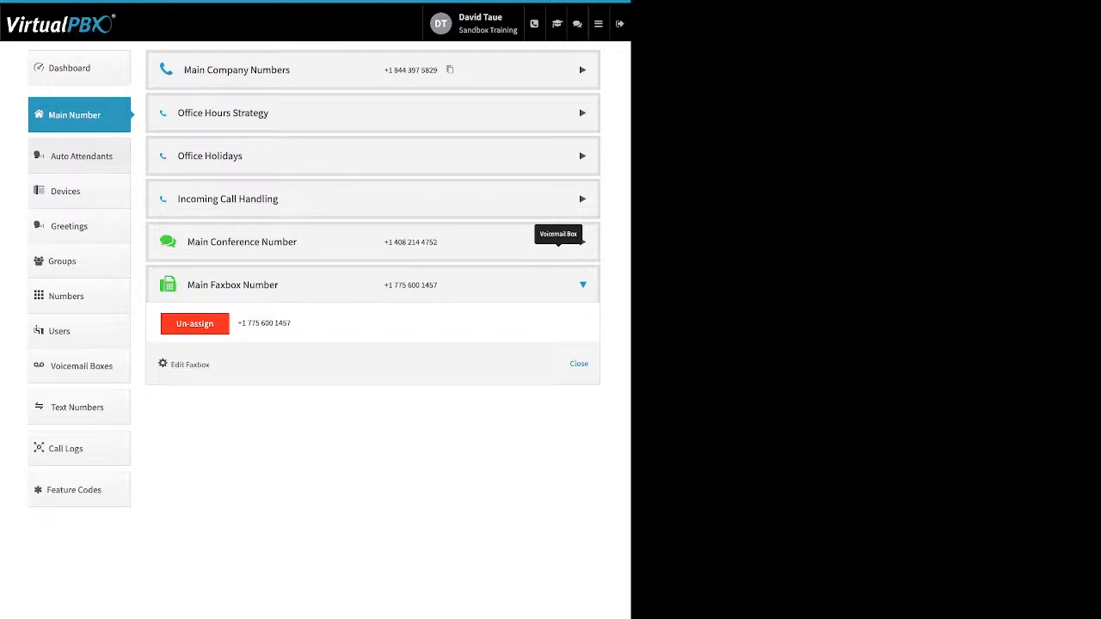
# Step: View the Auto Attendants list and the name and extension fields for creating an attendant, closing the form without creating one
pyautogui.click(81, 157)
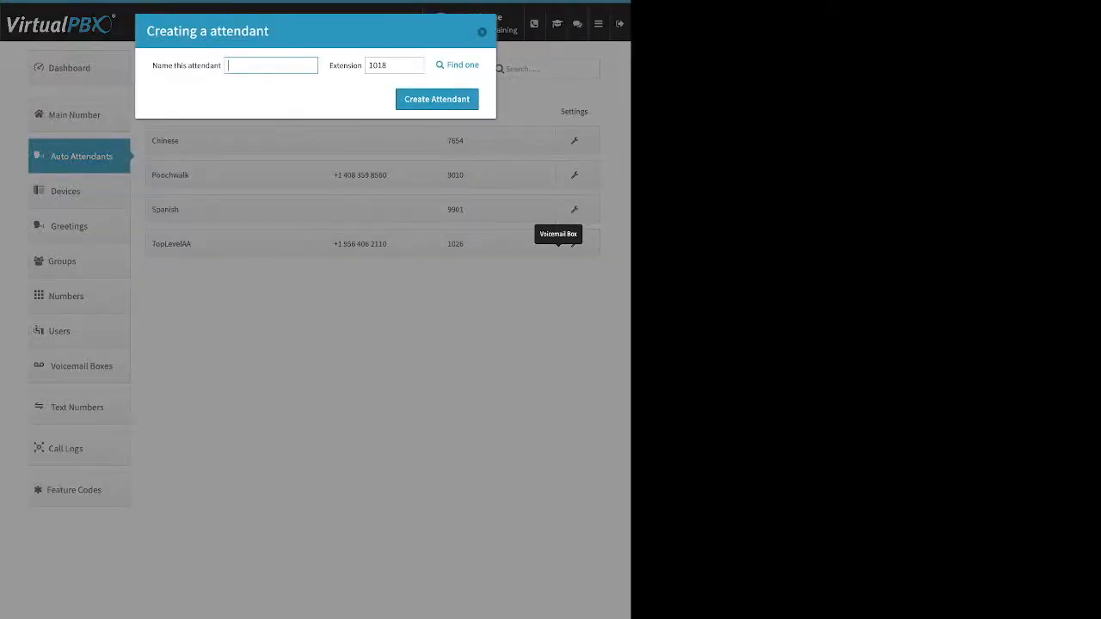
pyautogui.moveTo(152, 66); pyautogui.dragTo(206, 65)
pyautogui.moveTo(329, 66); pyautogui.dragTo(358, 65)
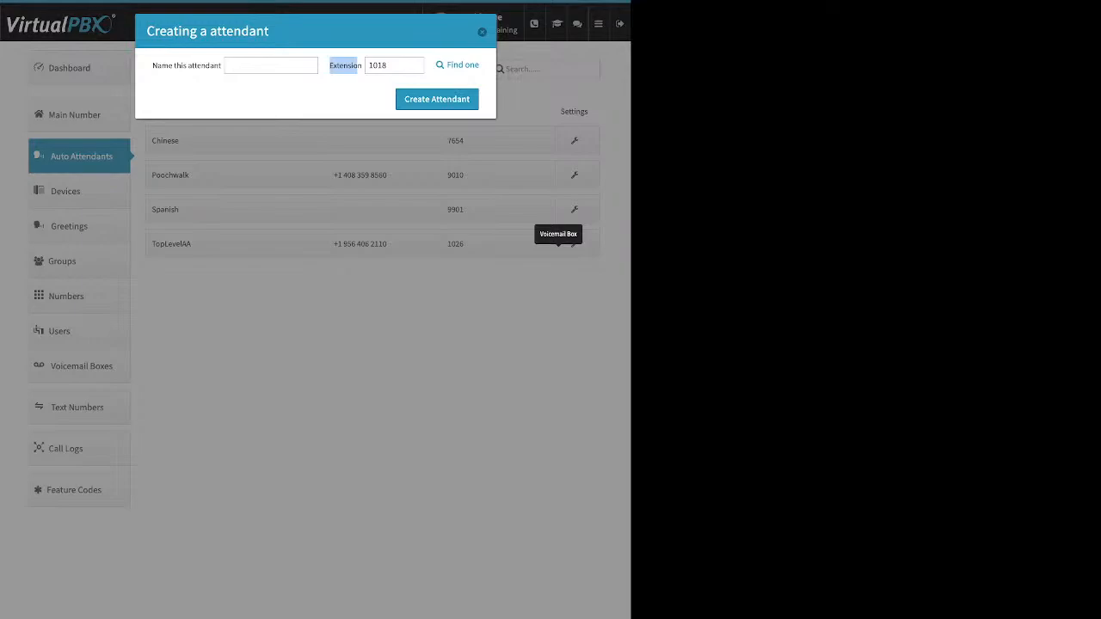
pyautogui.press('Escape')
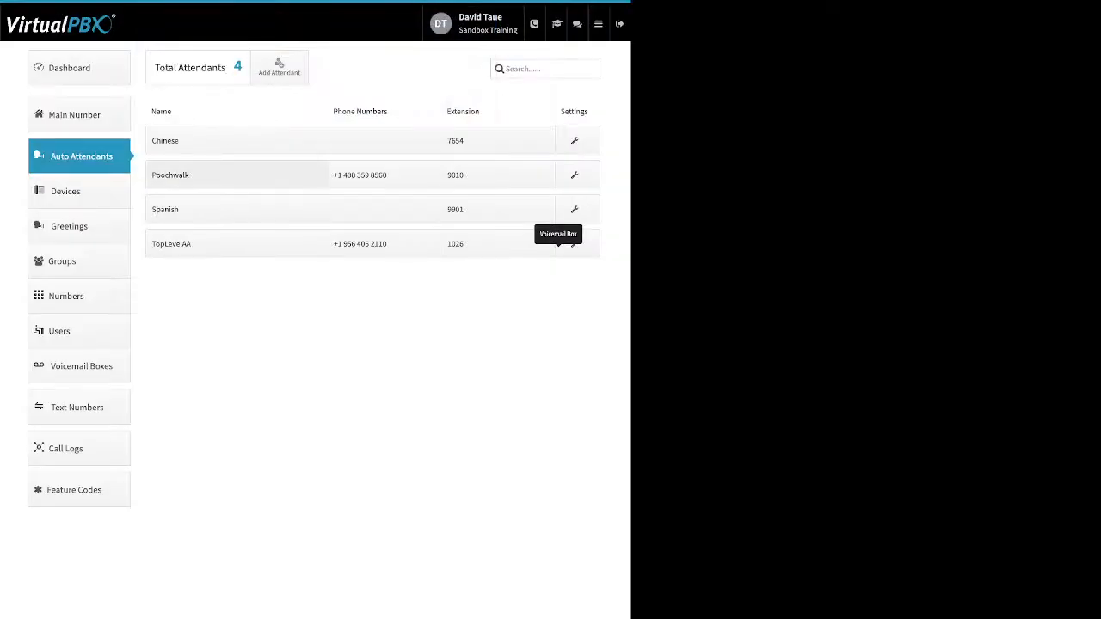
# Step: Examine the Poochwalk attendant's Main Menu availability, phone number options and extension without saving any change
pyautogui.click(170, 174)
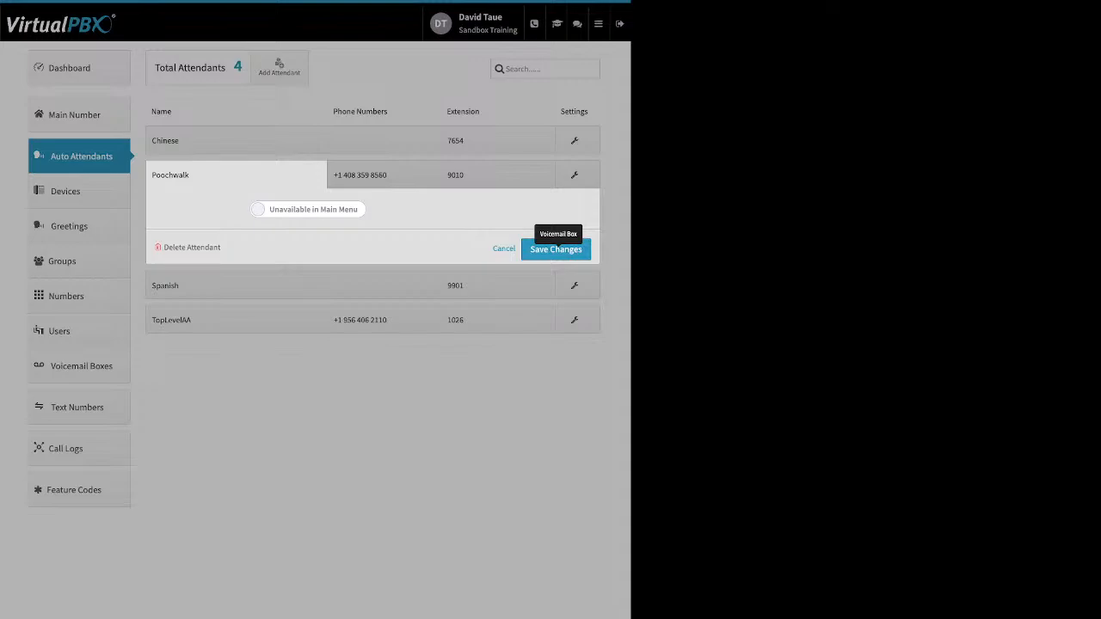
pyautogui.click(308, 209)
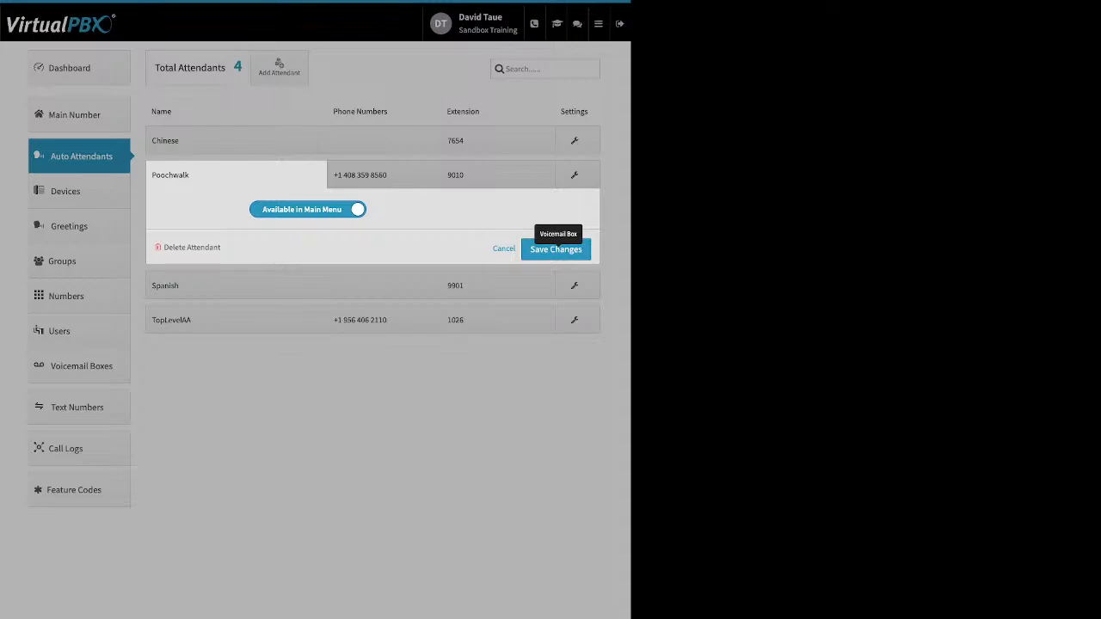
pyautogui.click(307, 209)
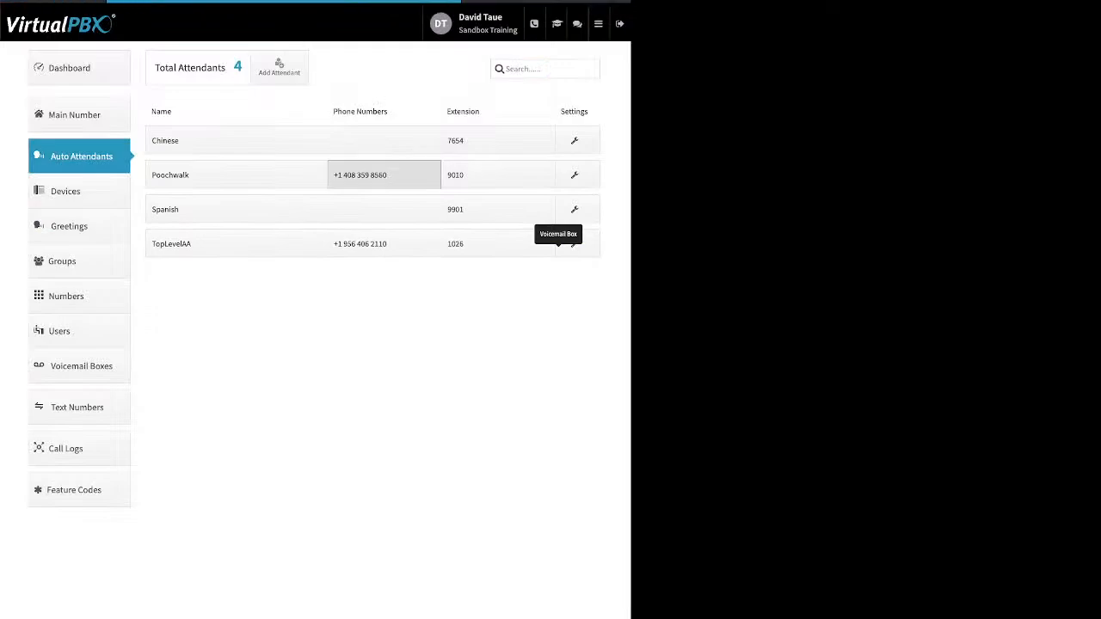
pyautogui.click(360, 174)
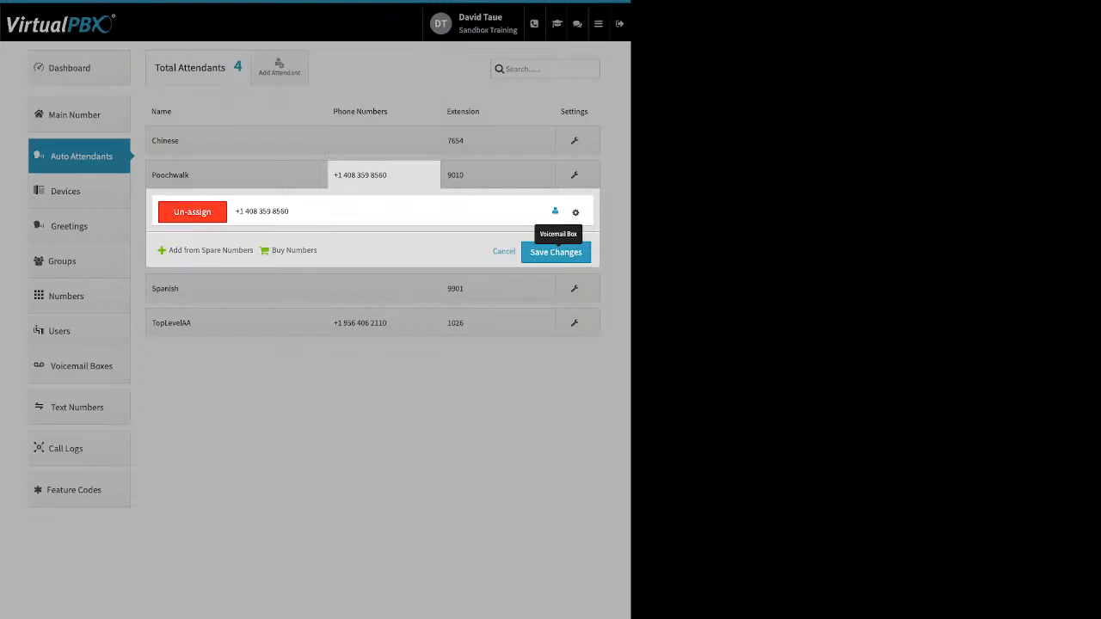
pyautogui.click(575, 212)
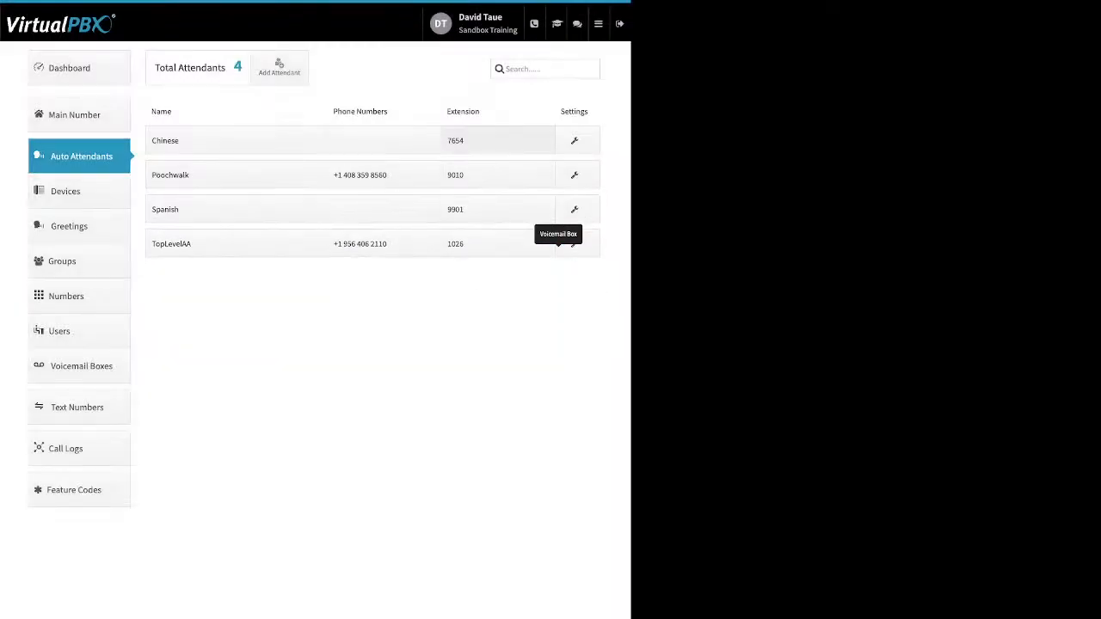
pyautogui.click(497, 175)
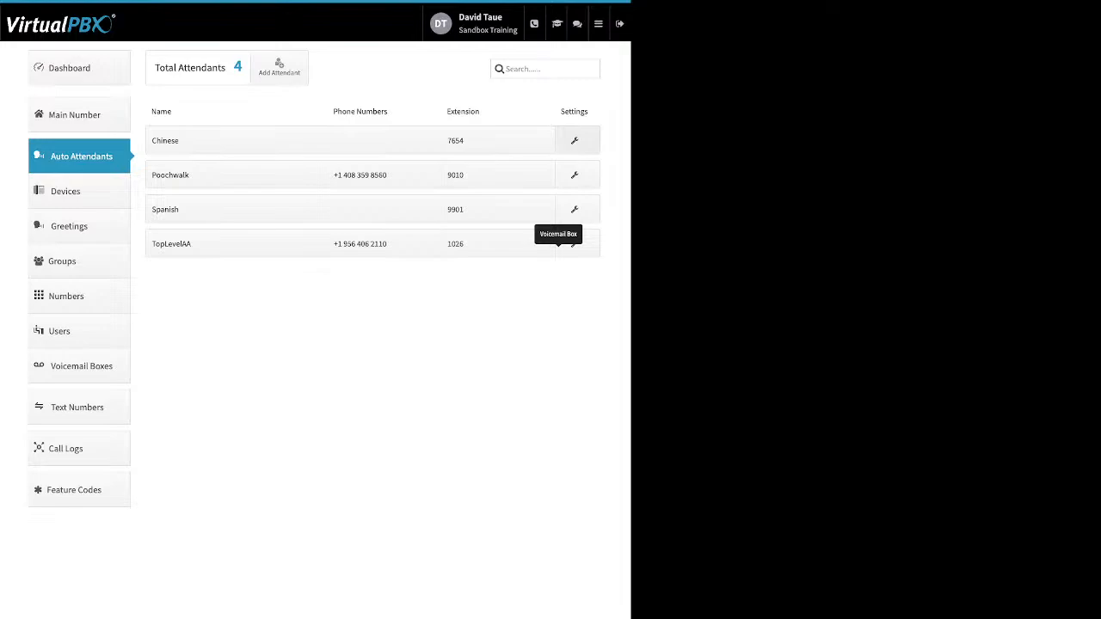
# Step: View the Devices list and its device types, and inspect the new Soft Phone form, closing it without creating a device
pyautogui.click(77, 191)
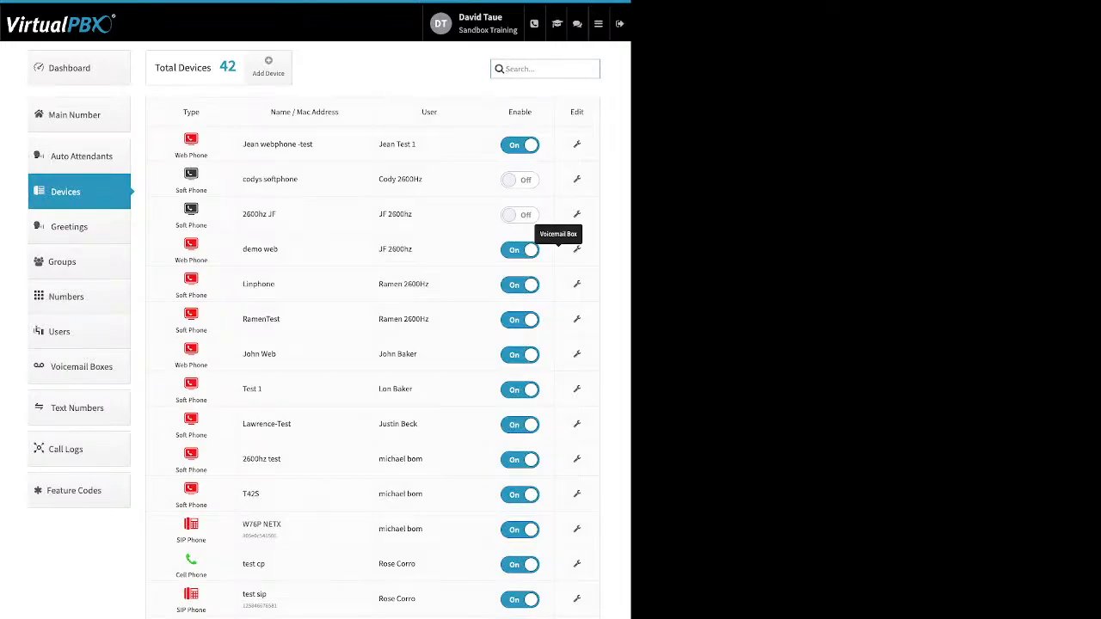
pyautogui.moveTo(533, 112); pyautogui.dragTo(507, 112)
pyautogui.click(268, 67)
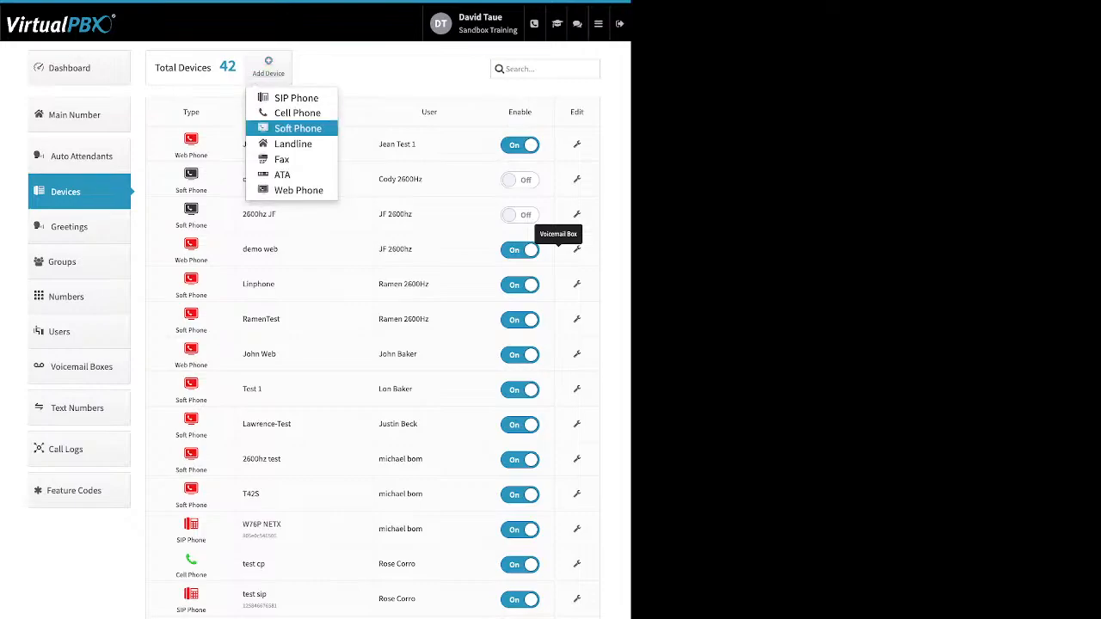
pyautogui.click(298, 128)
pyautogui.click(315, 172)
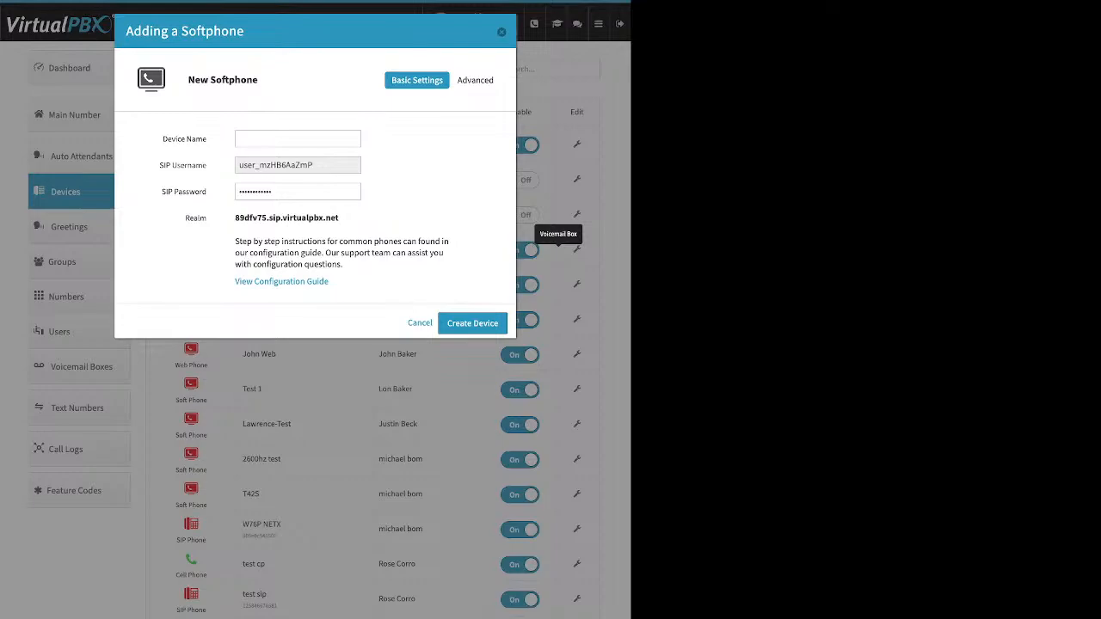
pyautogui.press('Escape')
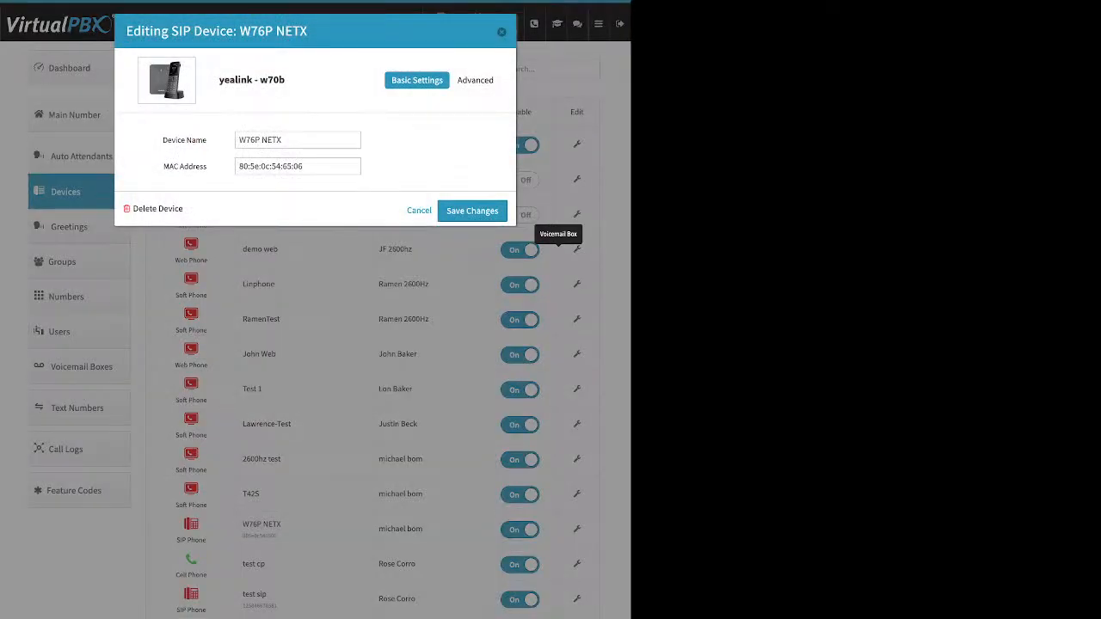
# Step: Examine the W76P NETX device's advanced Audio and Emergency Caller-ID settings, closing the device without saving
pyautogui.click(476, 80)
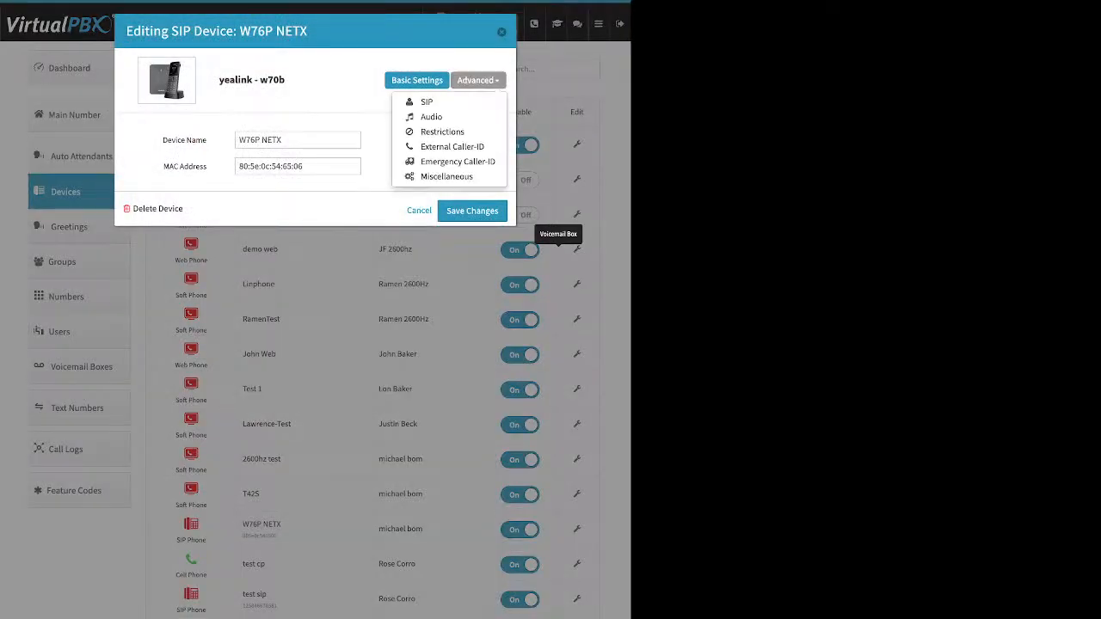
pyautogui.click(431, 117)
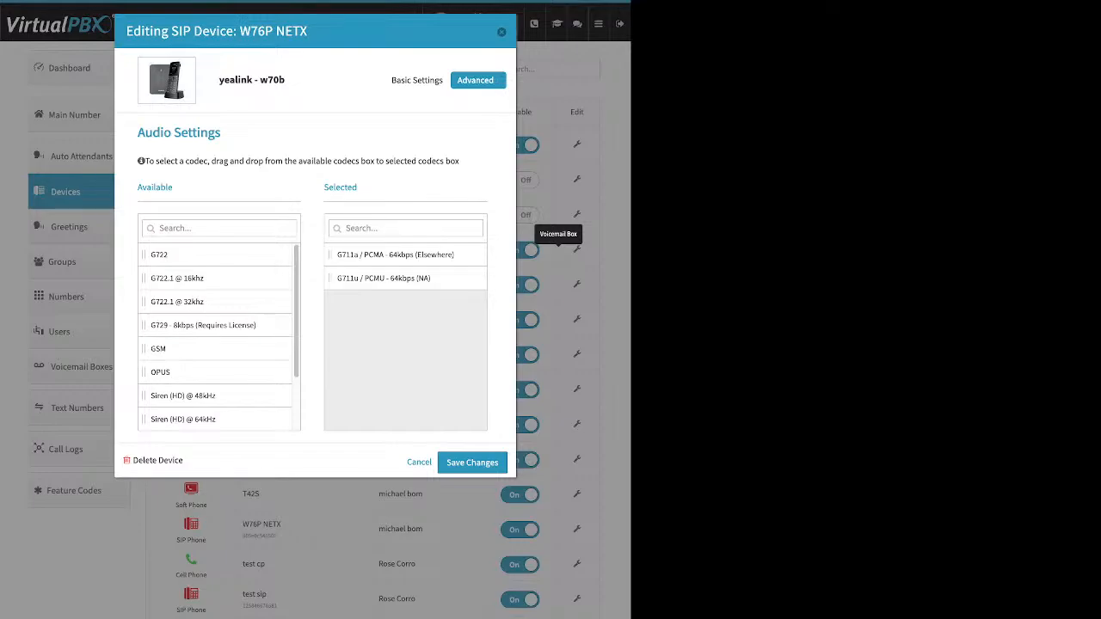
pyautogui.click(478, 80)
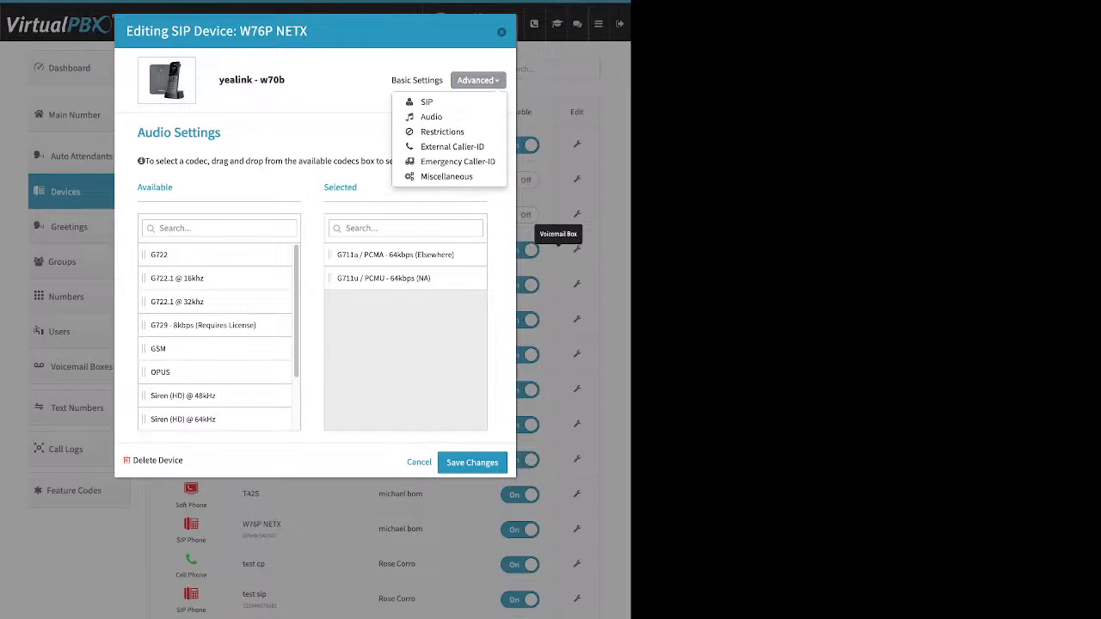
pyautogui.click(456, 161)
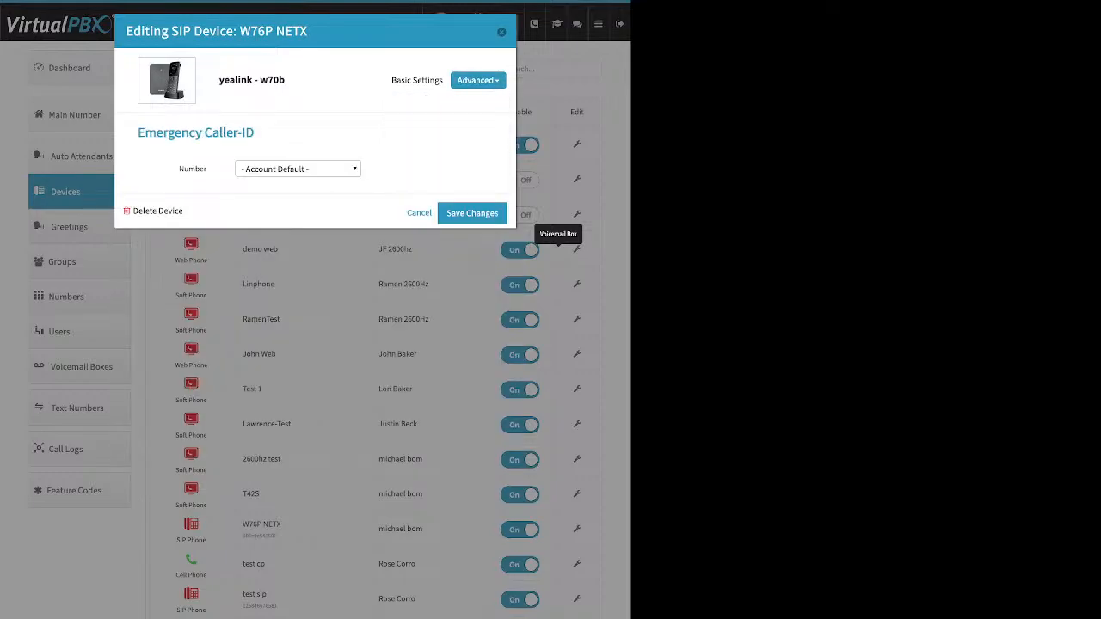
pyautogui.click(297, 170)
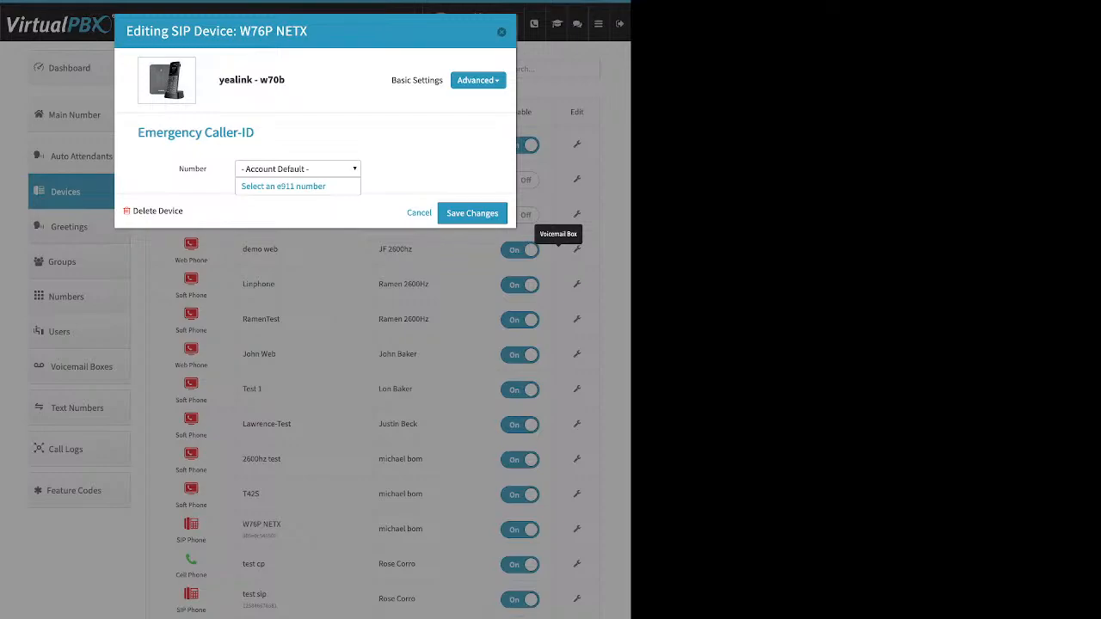
pyautogui.click(479, 80)
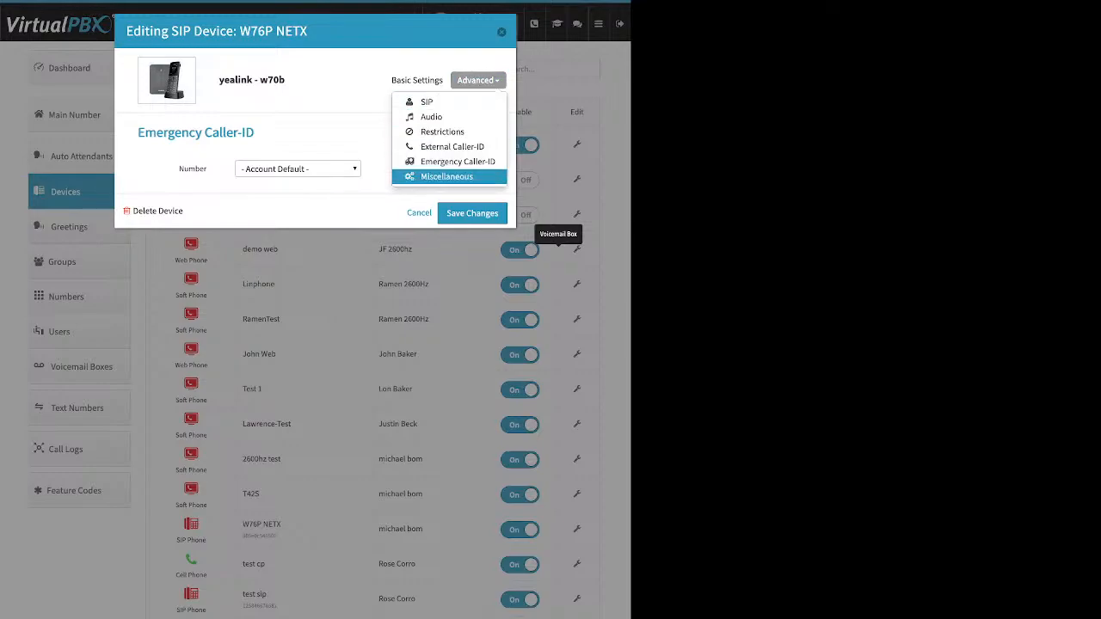
pyautogui.click(501, 32)
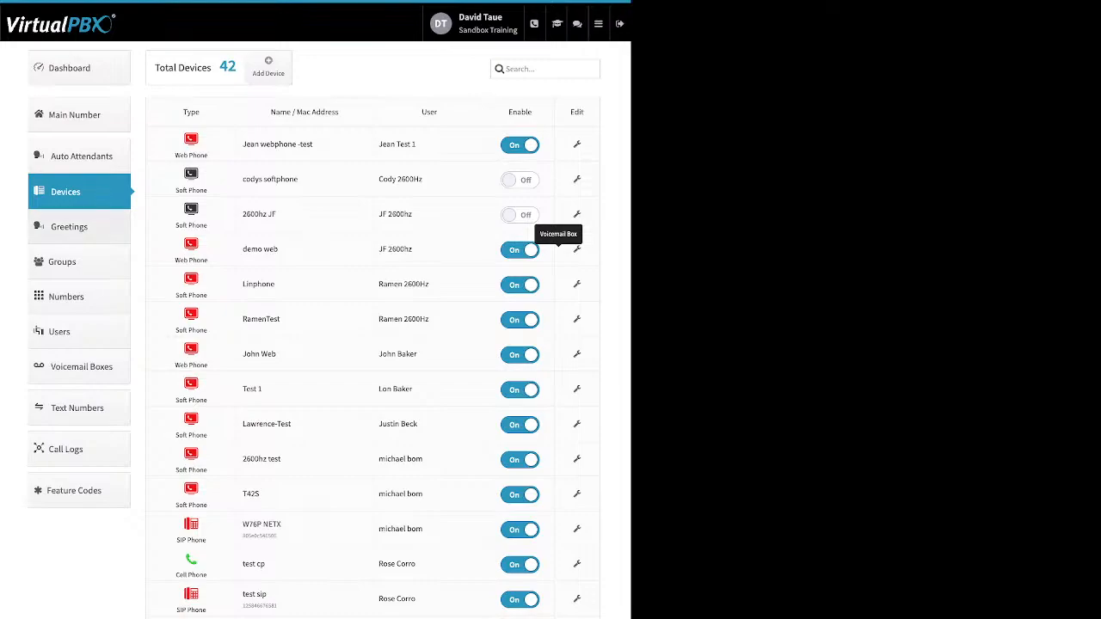
# Step: View the Greetings list and the name and file fields for adding a greeting, closing the form without creating one
pyautogui.click(79, 227)
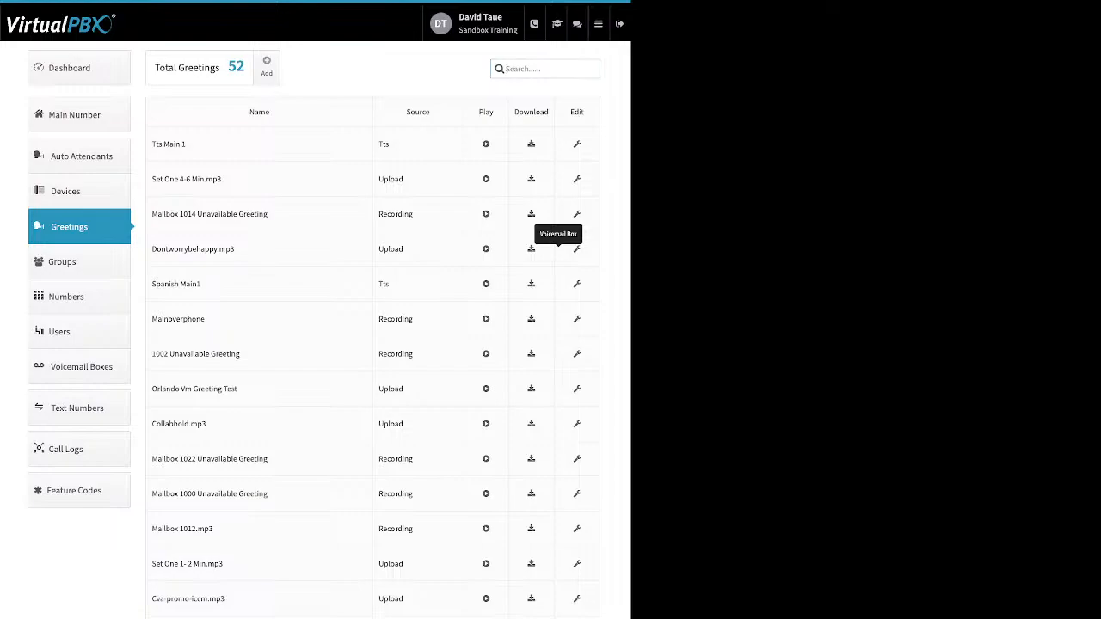
pyautogui.click(267, 67)
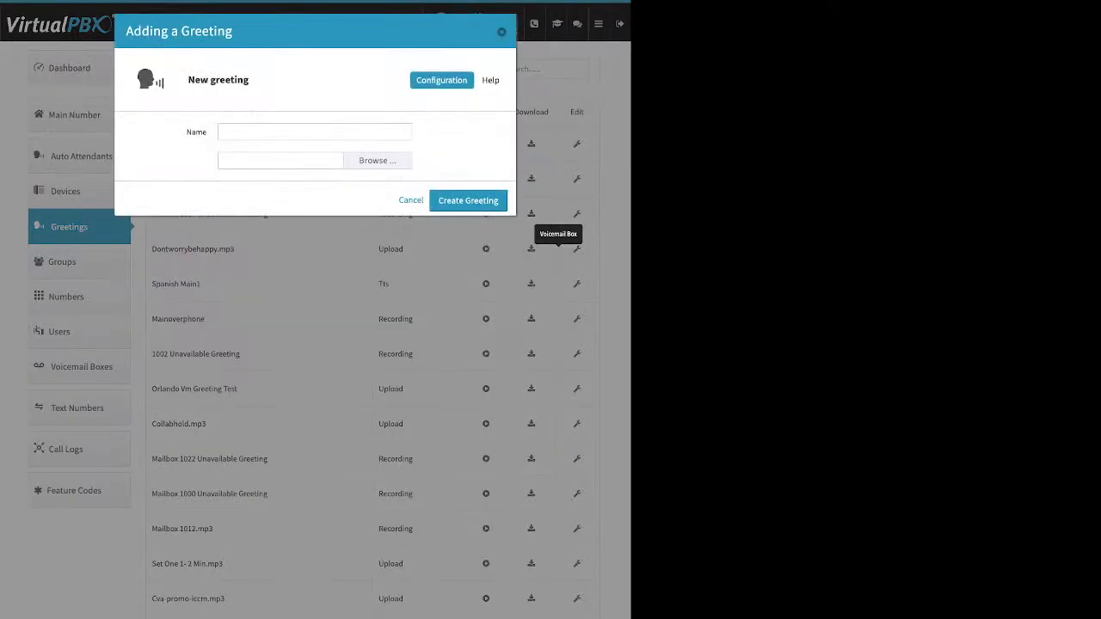
pyautogui.doubleClick(196, 133)
pyautogui.click(411, 200)
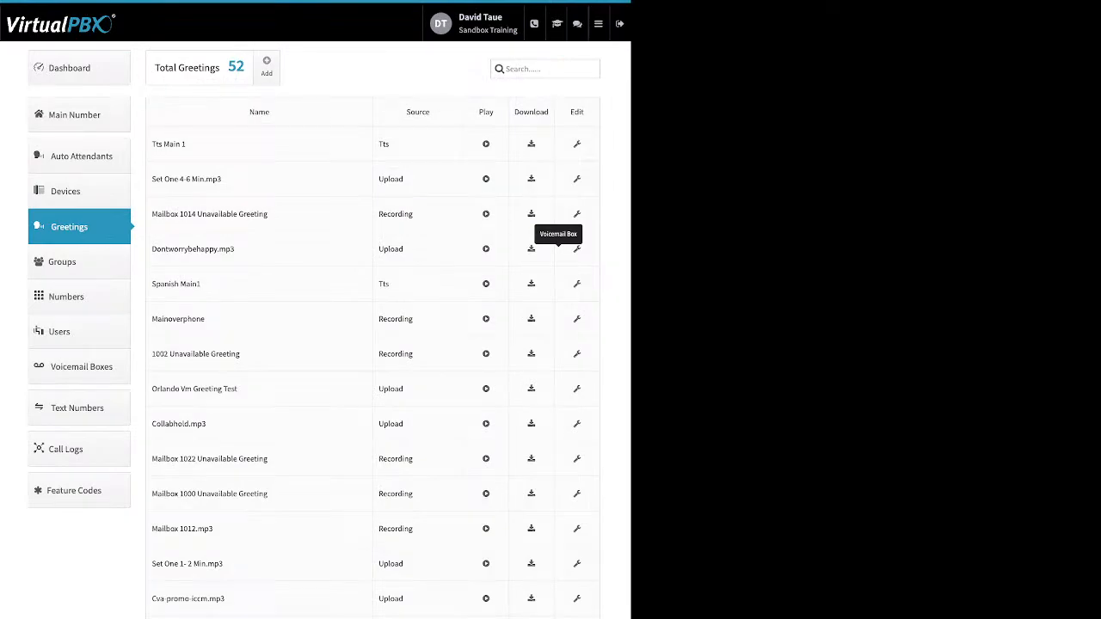
# Step: Examine the greetings' names, their Upload, Tts and Recording sources, and the Play and Download columns
pyautogui.moveTo(223, 180); pyautogui.dragTo(151, 179)
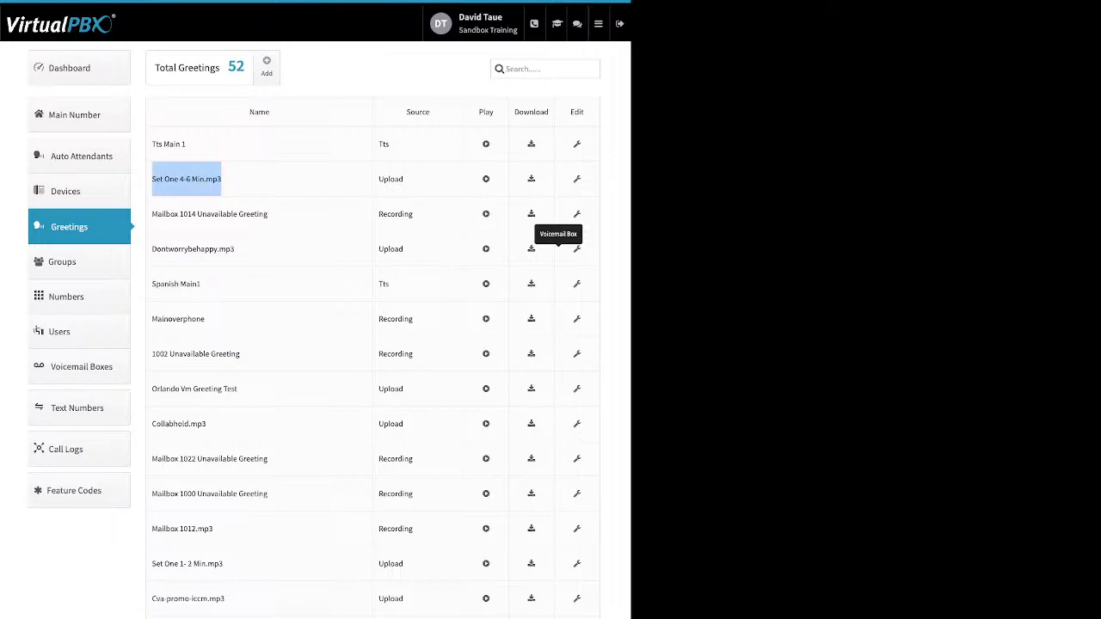
pyautogui.moveTo(408, 179); pyautogui.dragTo(379, 180)
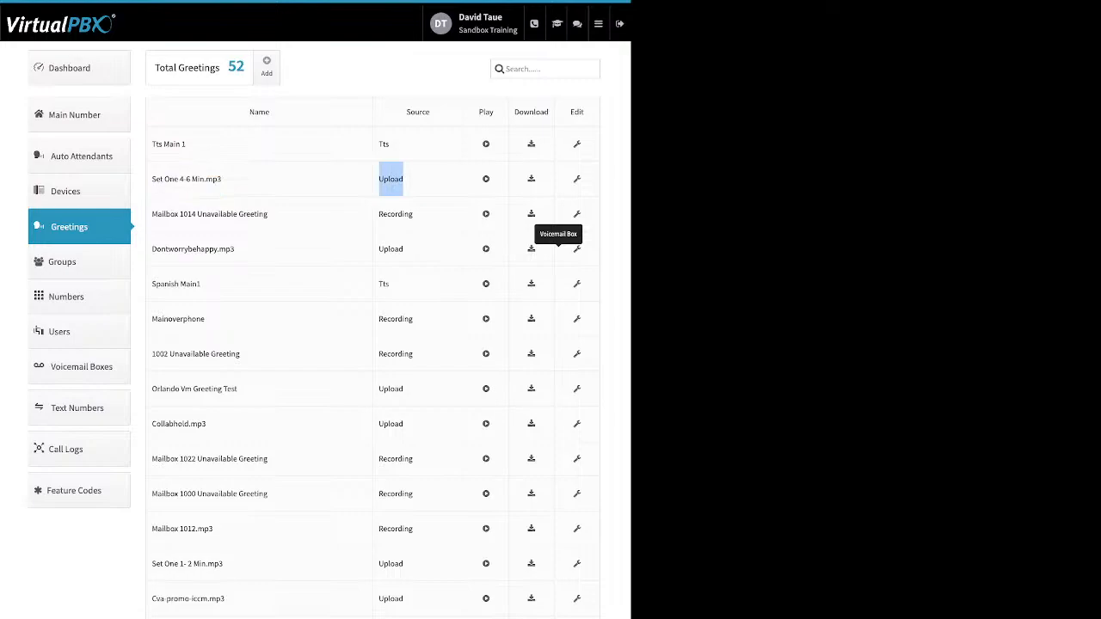
pyautogui.doubleClick(384, 144)
pyautogui.doubleClick(396, 214)
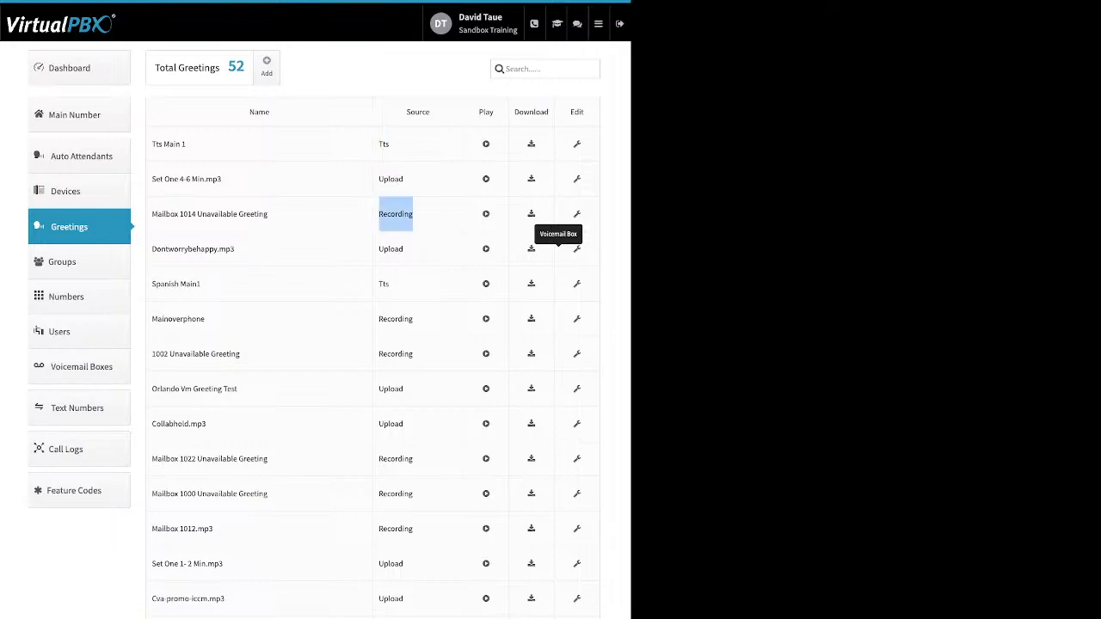
pyautogui.moveTo(494, 113); pyautogui.dragTo(478, 112)
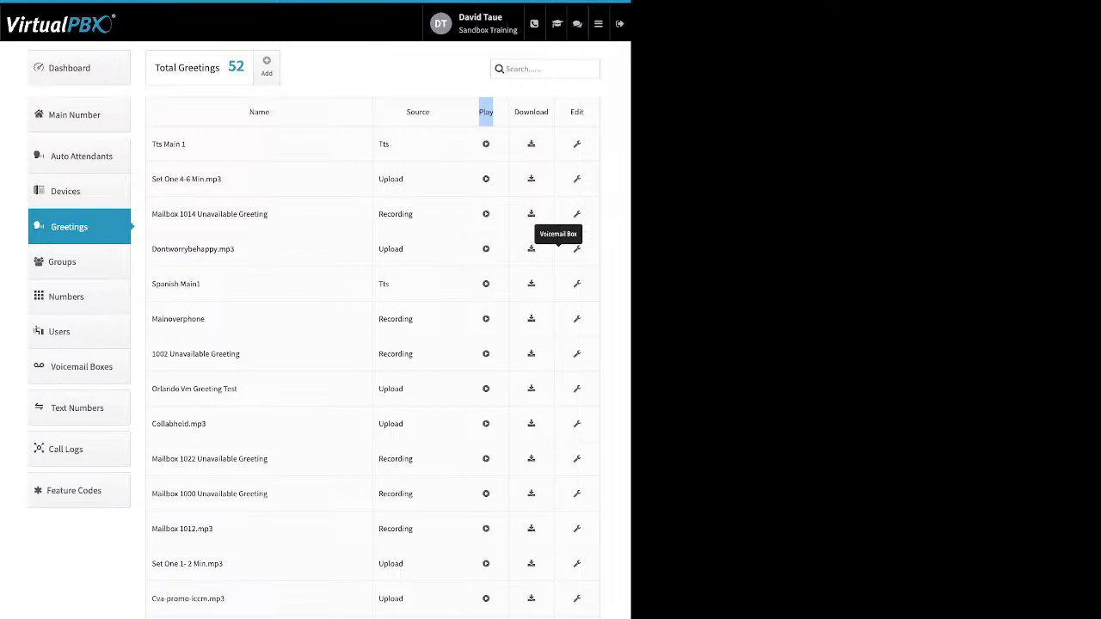
pyautogui.doubleClick(532, 112)
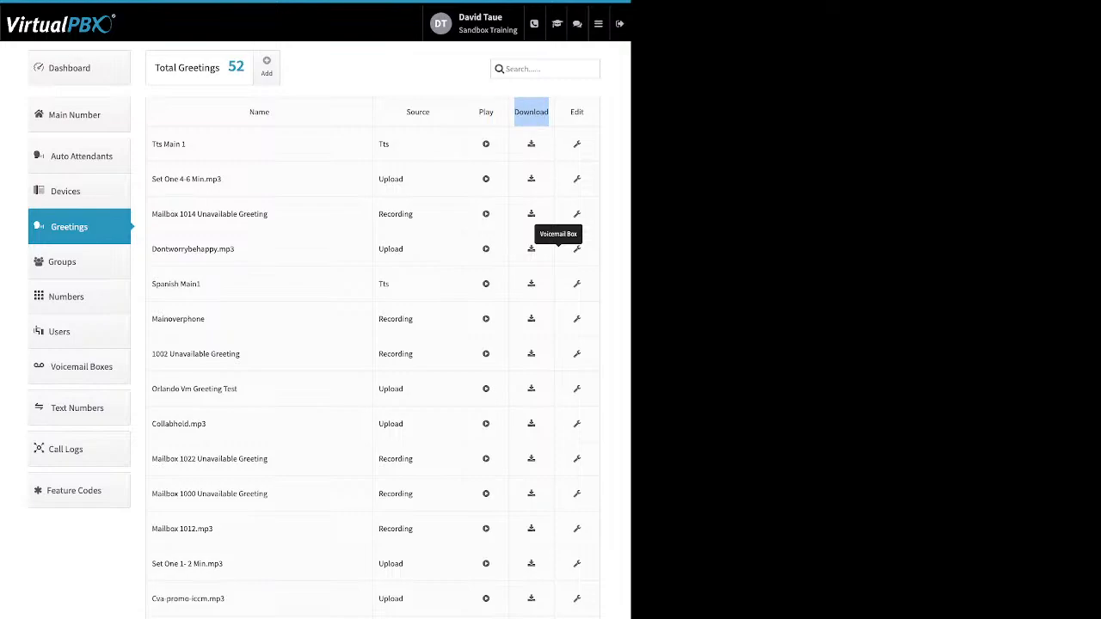
# Step: Inspect the TTS Main 1 greeting's name field and delete option, closing it without saving
pyautogui.click(577, 144)
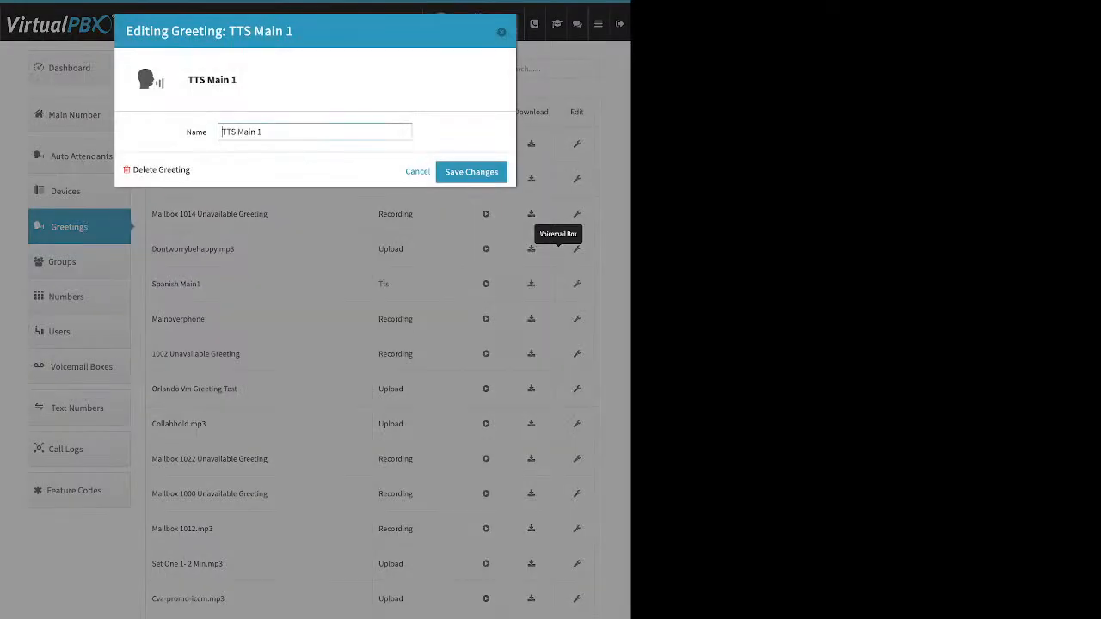
pyautogui.doubleClick(196, 133)
pyautogui.moveTo(191, 170); pyautogui.dragTo(158, 170)
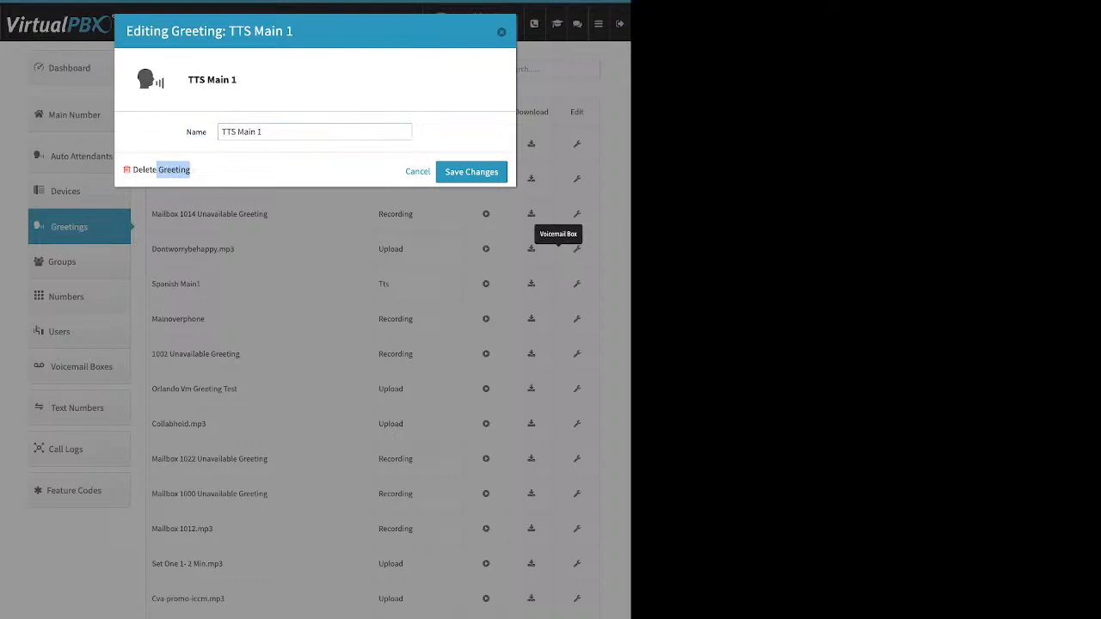
pyautogui.click(501, 32)
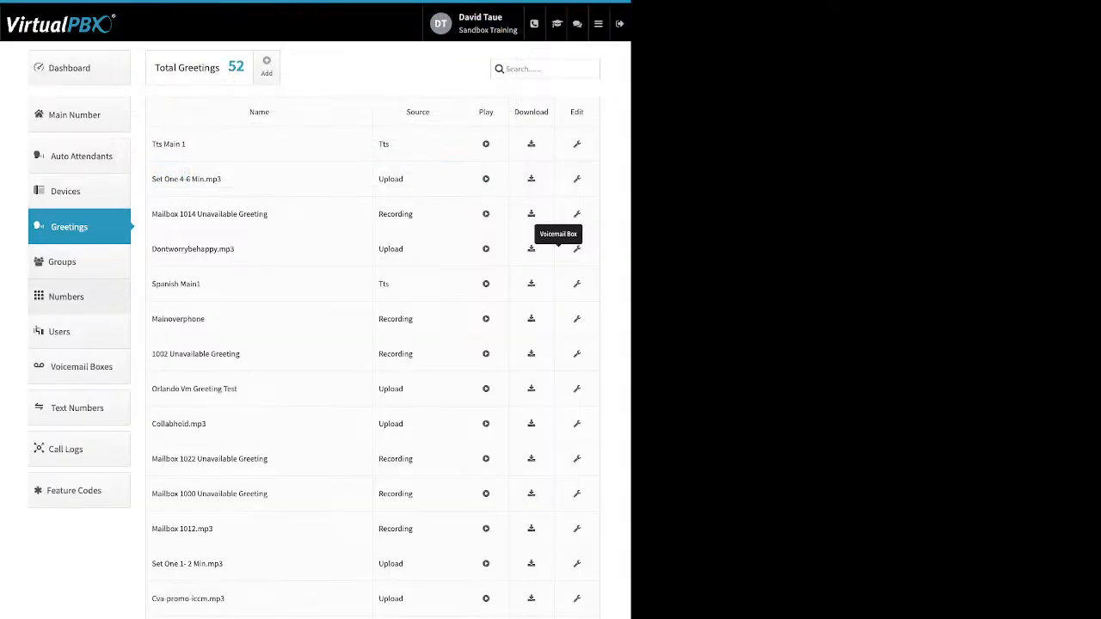
# Step: View the Numbers in use list and the options available for its first Office Number entry
pyautogui.click(66, 296)
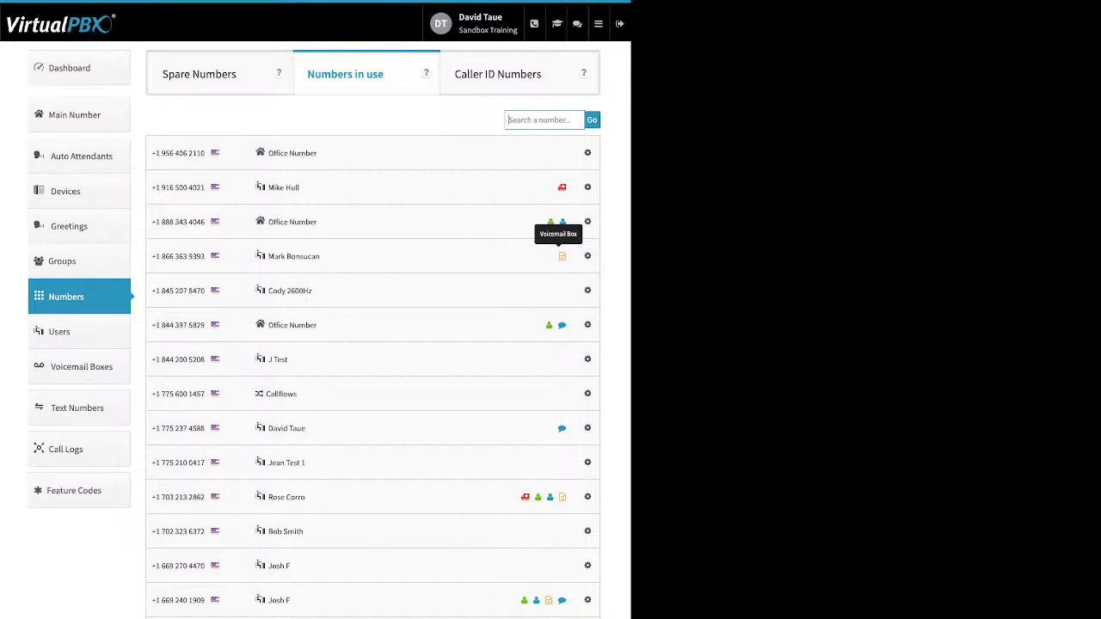
pyautogui.click(588, 152)
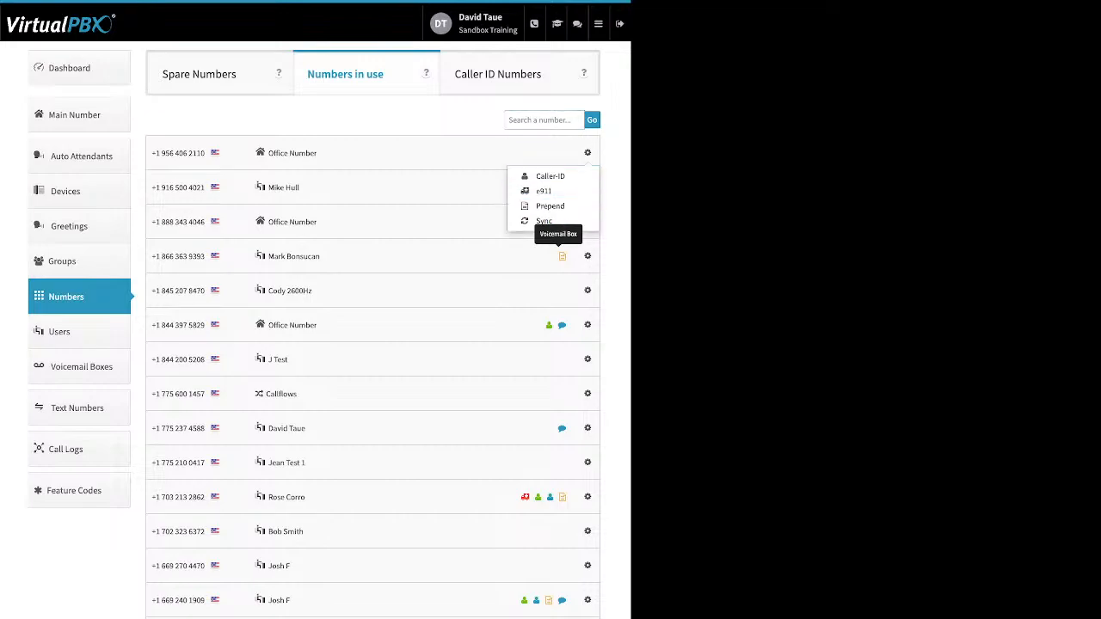
pyautogui.click(561, 256)
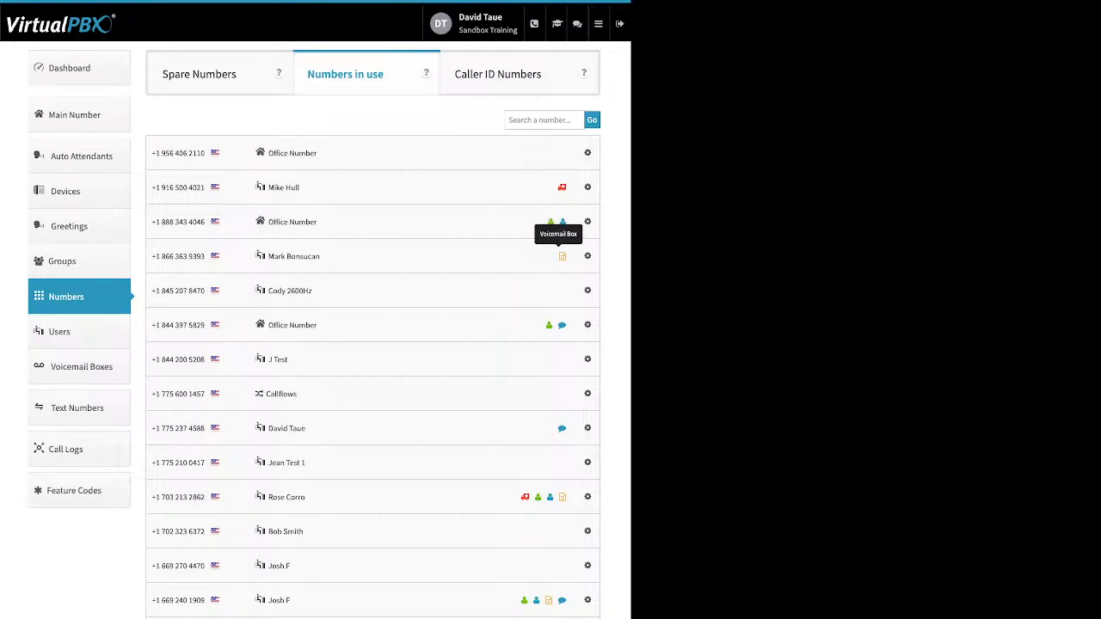
# Step: Delete the first four phone numbers in the Spare Numbers list
pyautogui.click(200, 74)
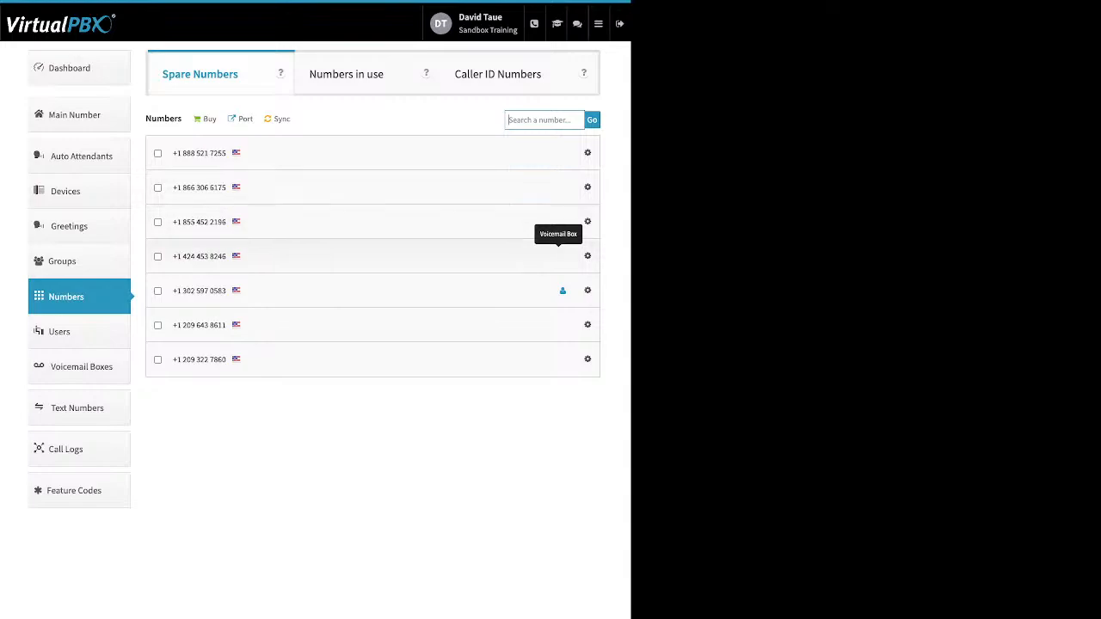
pyautogui.click(157, 257)
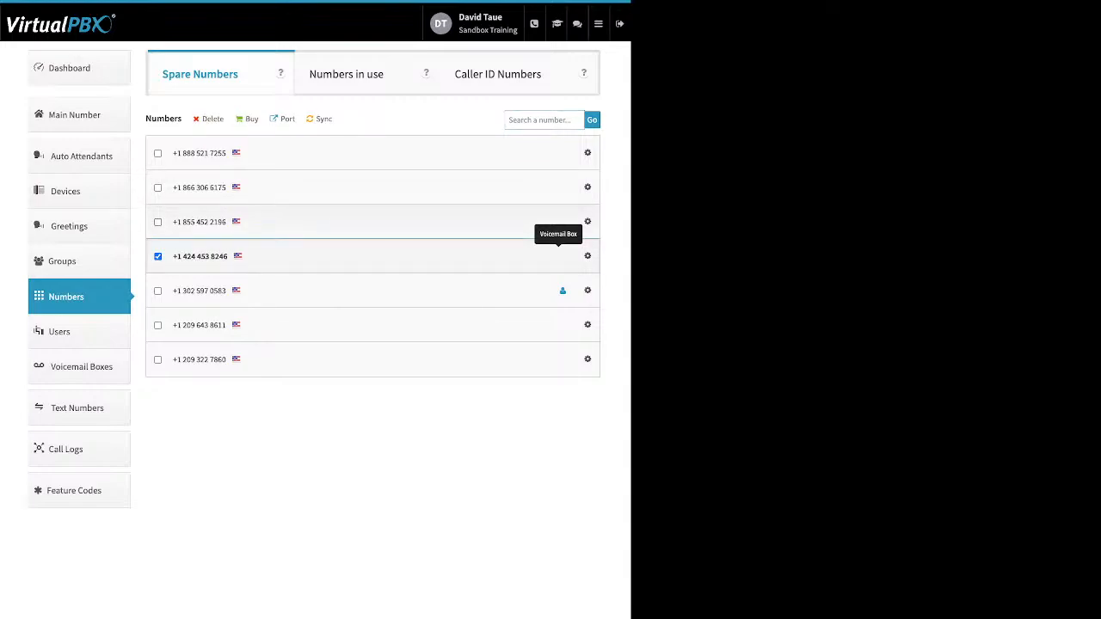
pyautogui.click(157, 222)
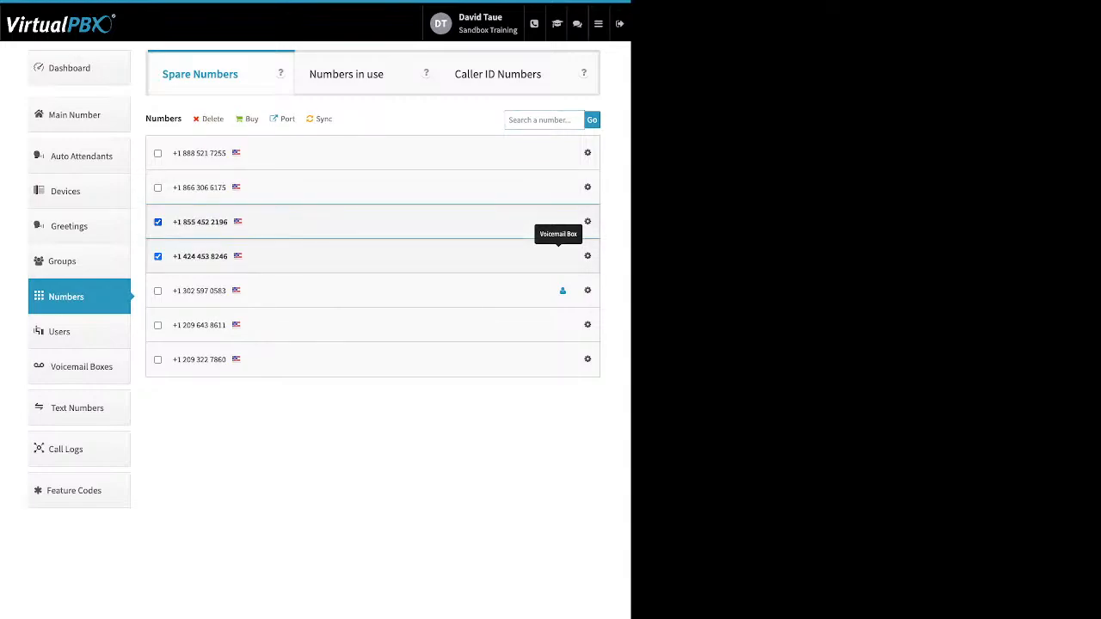
pyautogui.click(157, 153)
pyautogui.click(157, 187)
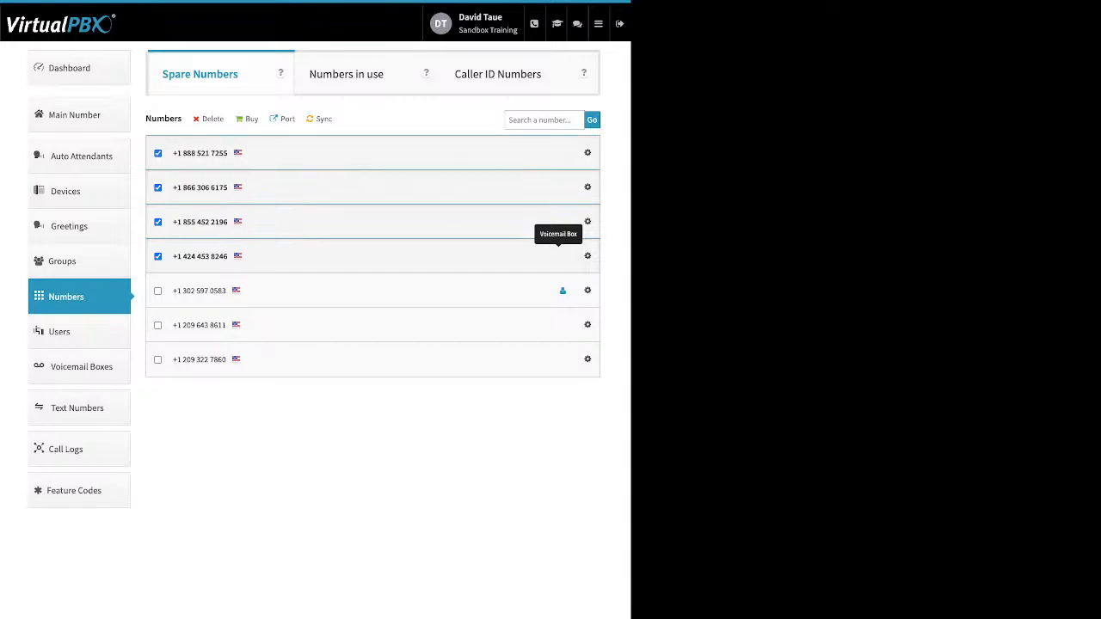
pyautogui.click(210, 118)
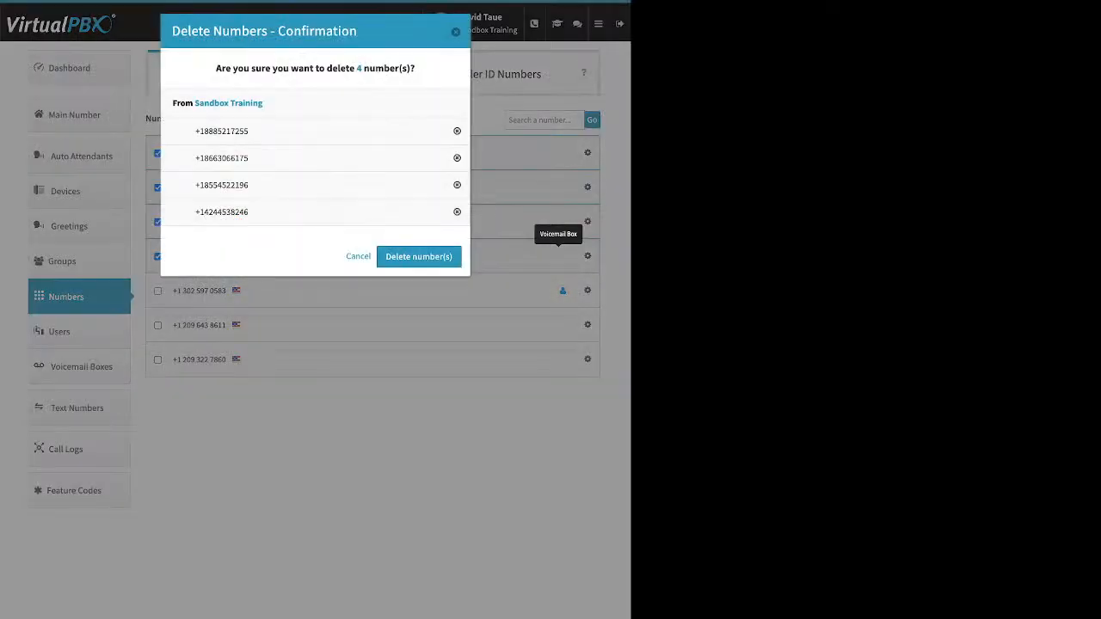
pyautogui.click(419, 256)
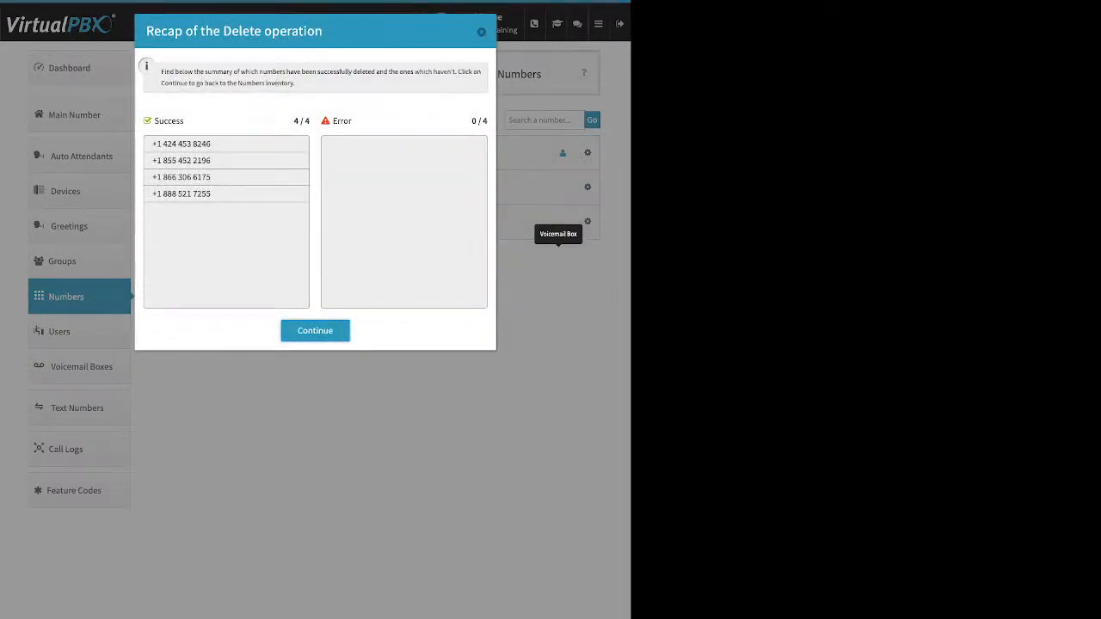
pyautogui.click(315, 331)
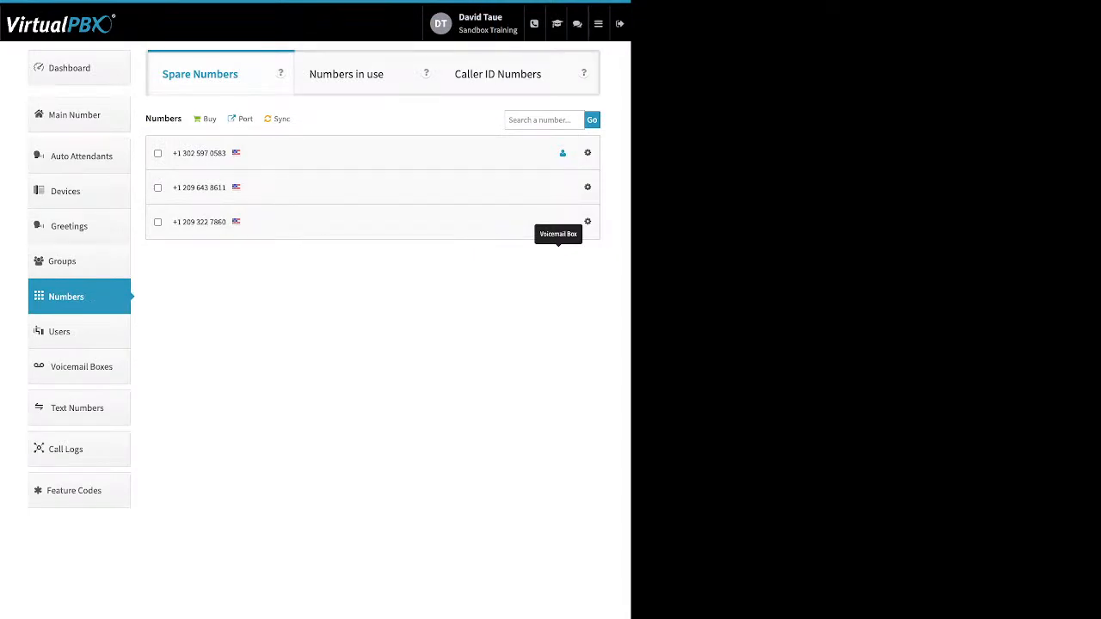
# Step: View the number purchase types and walk through a port request named "test" for U.S. Local Numbers up to bill verification, closing it without submitting
pyautogui.click(205, 119)
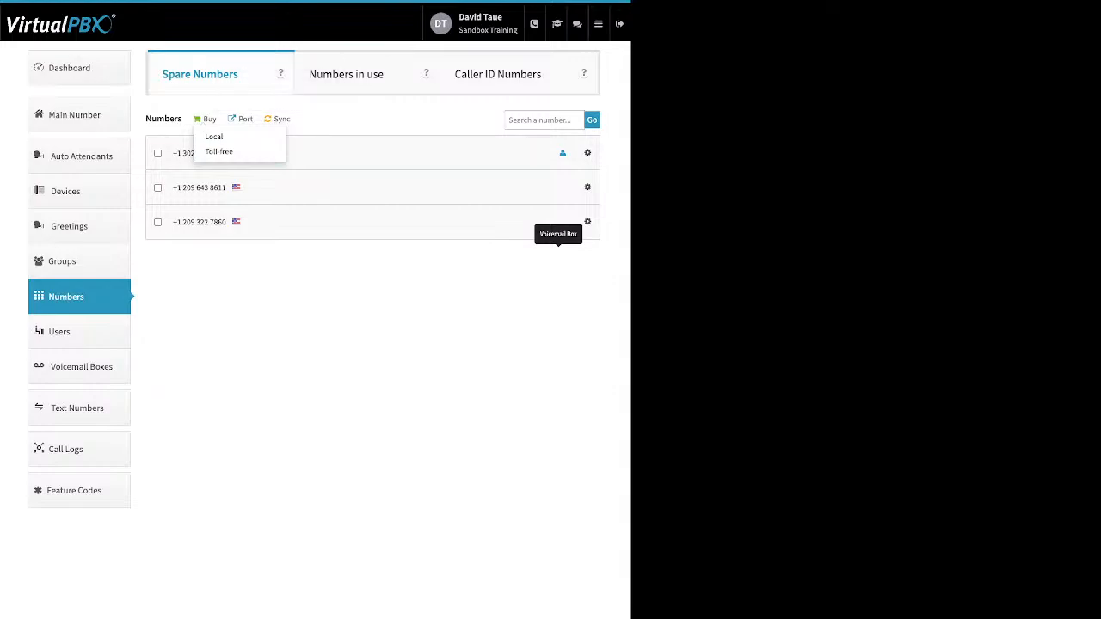
pyautogui.click(240, 119)
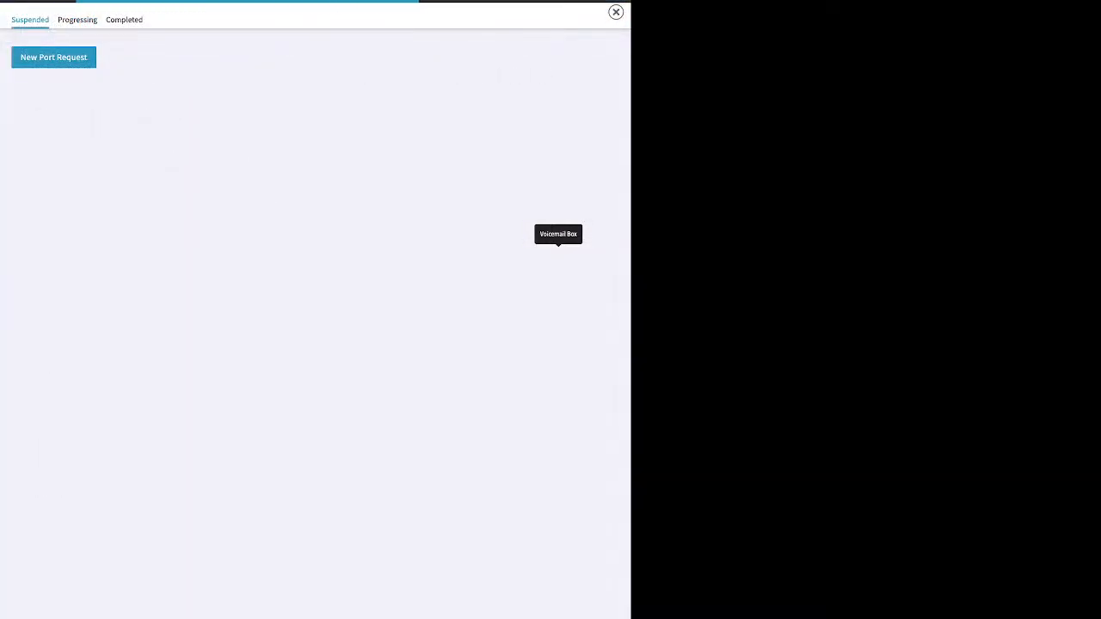
pyautogui.click(315, 221)
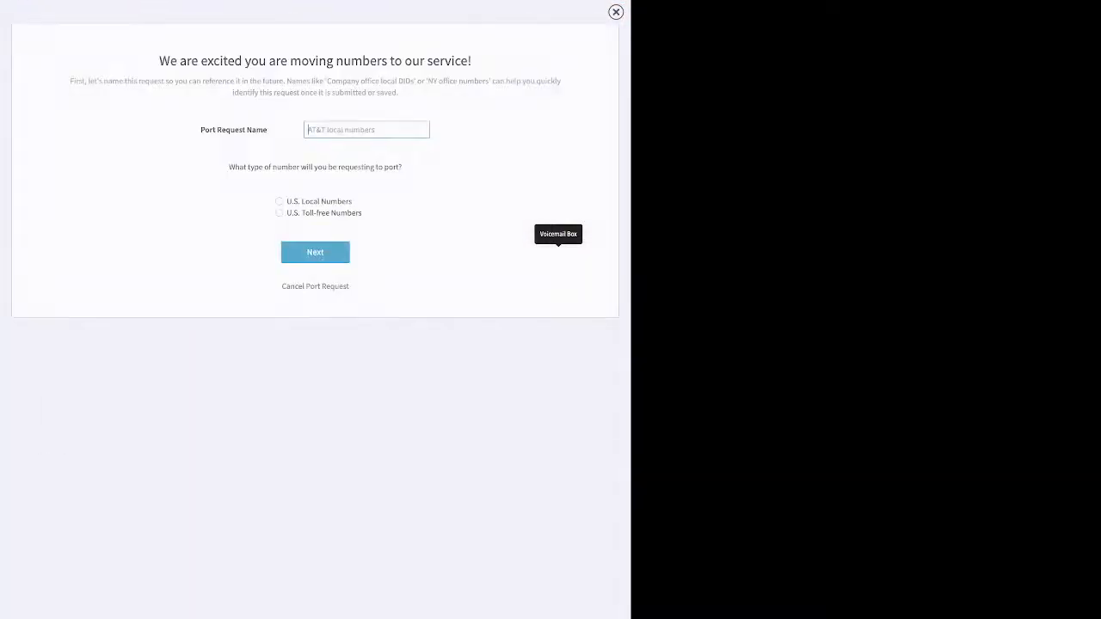
pyautogui.write('test')
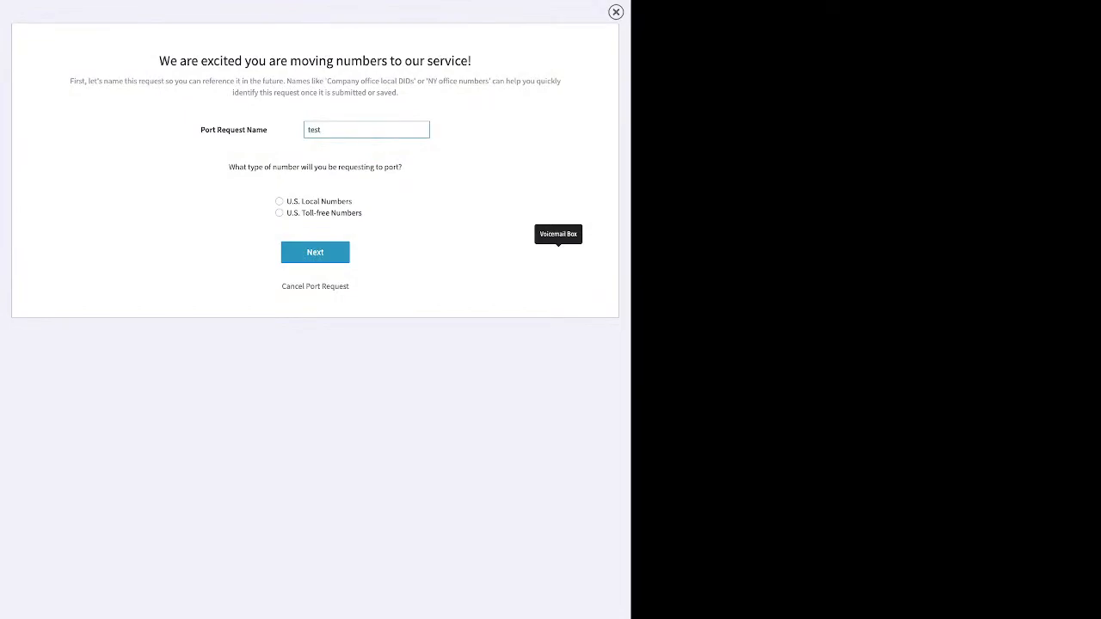
pyautogui.click(279, 202)
pyautogui.click(315, 252)
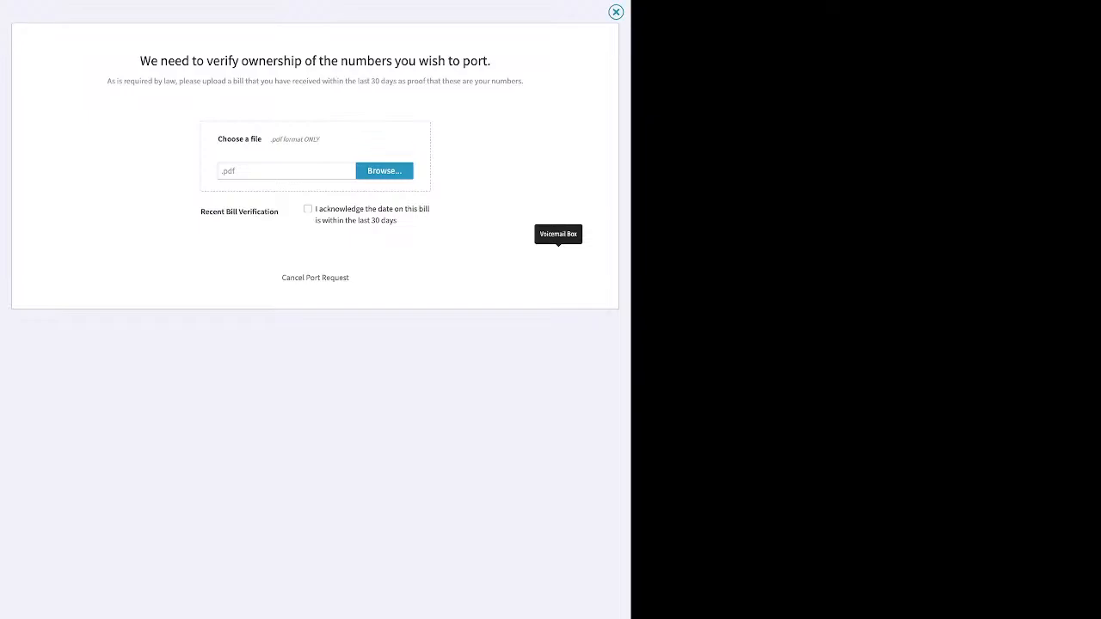
pyautogui.click(616, 12)
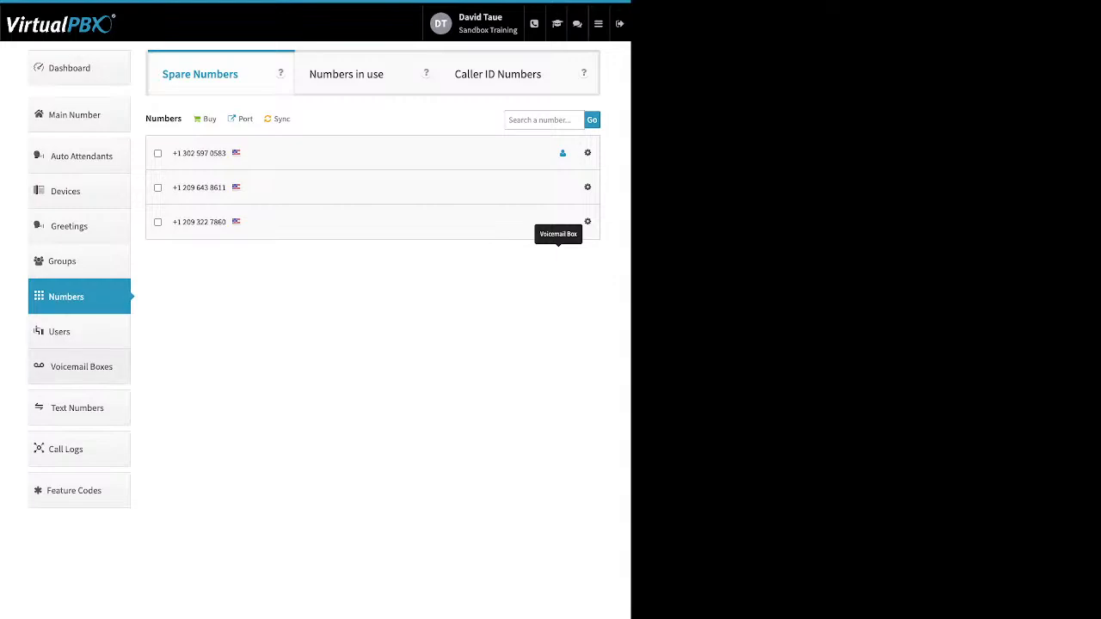
# Step: View the Voicemail Boxes list, comparing a user-assigned box with the unassigned Main Voicemail Box
pyautogui.click(81, 366)
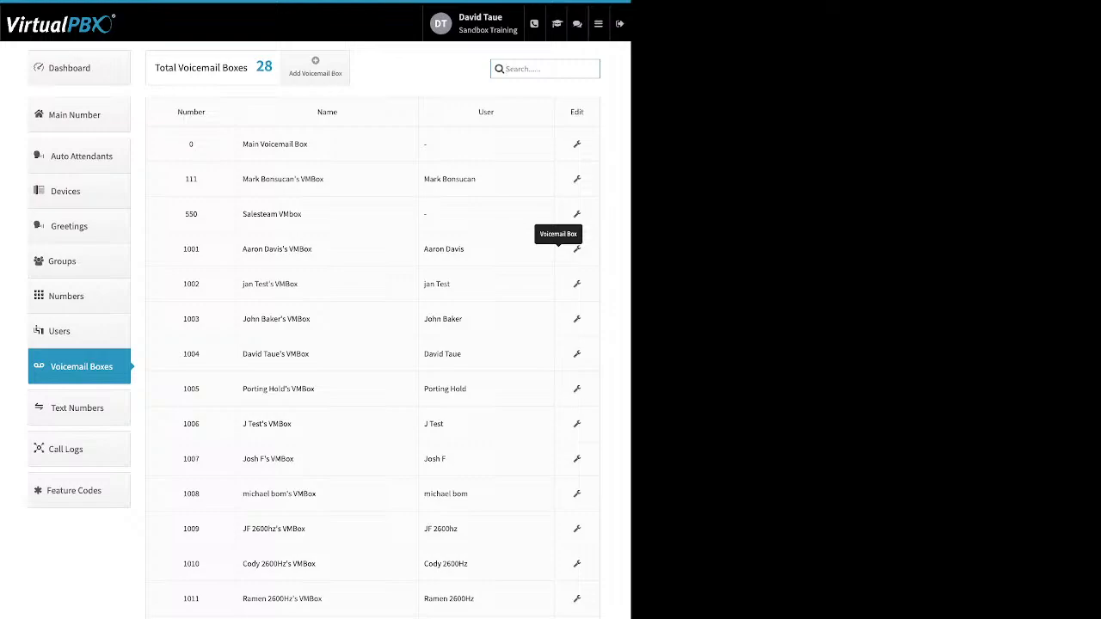
pyautogui.tripleClick(449, 179)
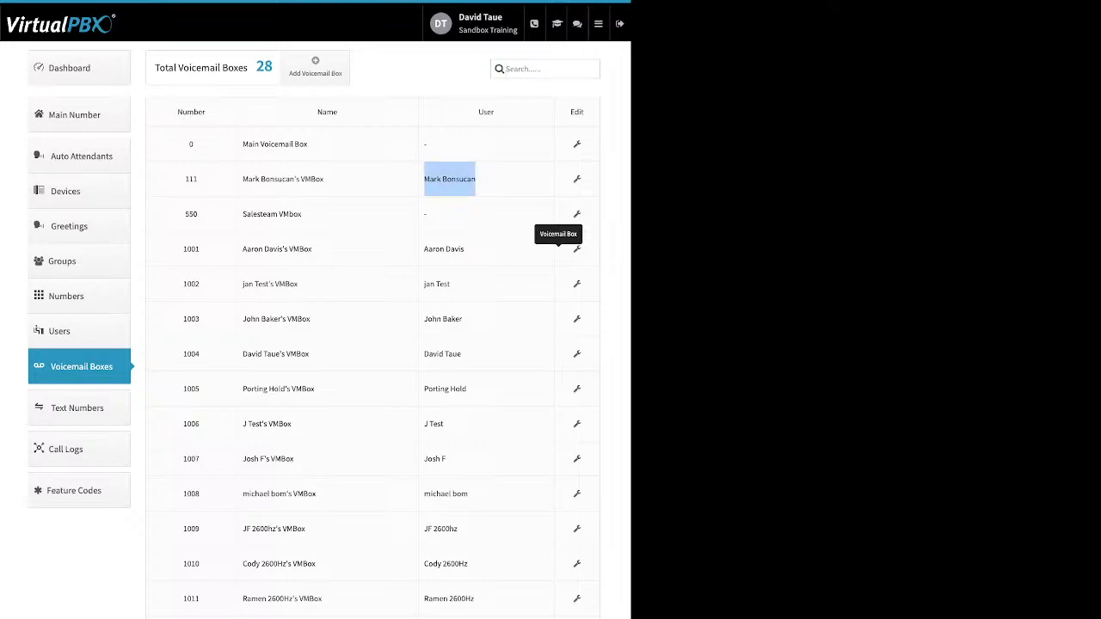
pyautogui.click(449, 179)
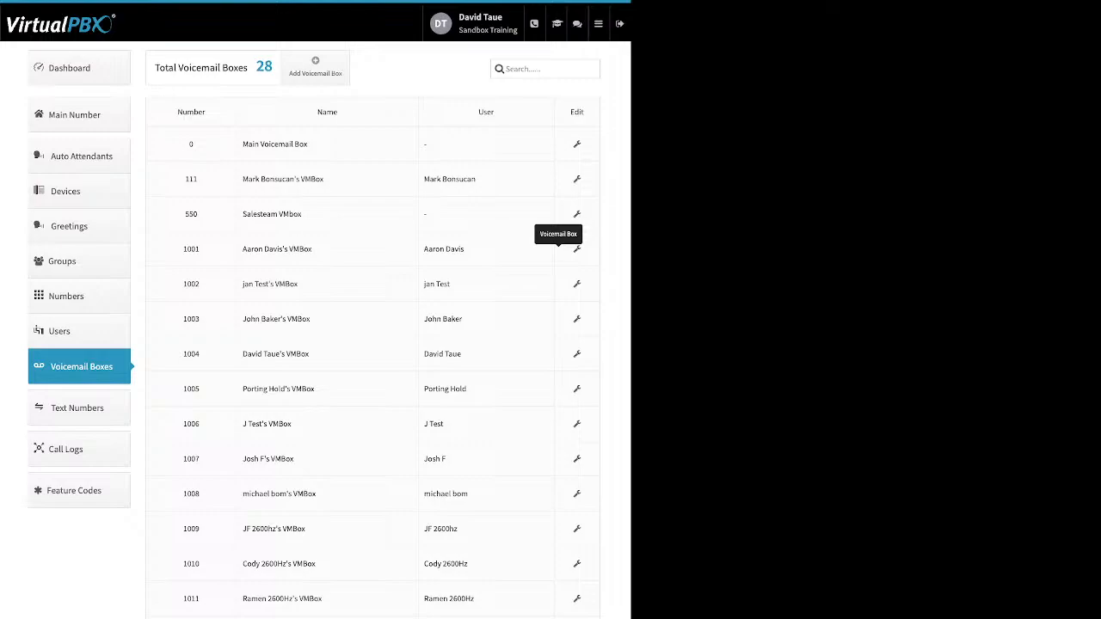
pyautogui.moveTo(309, 144); pyautogui.dragTo(249, 144)
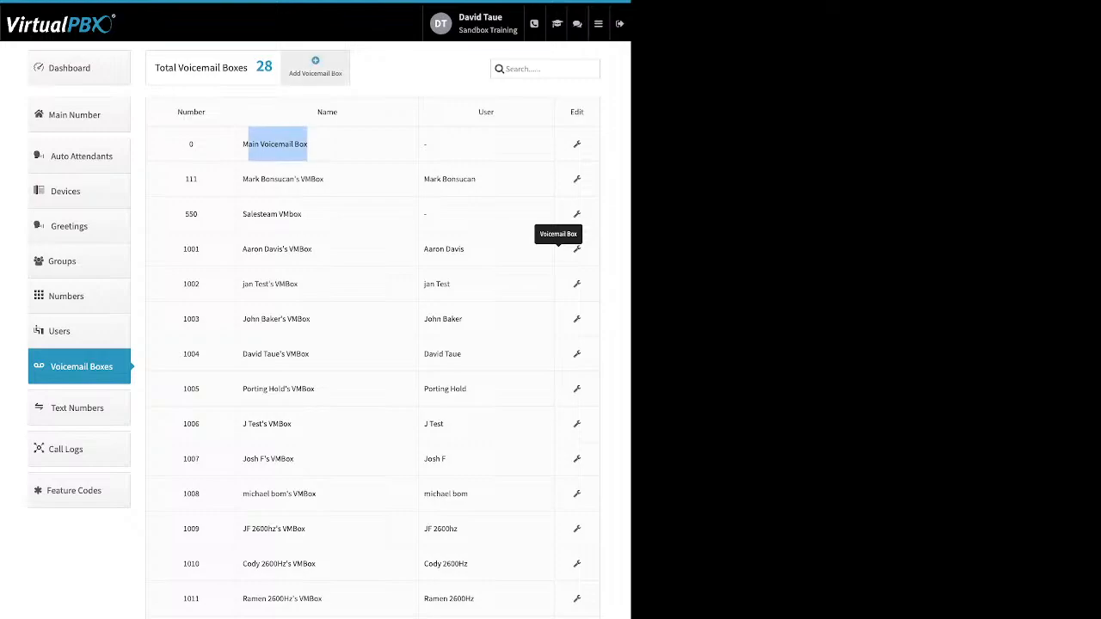
# Step: Inspect the name, voicemail number and PIN fields for a new voicemail box, closing the form without creating one
pyautogui.click(315, 67)
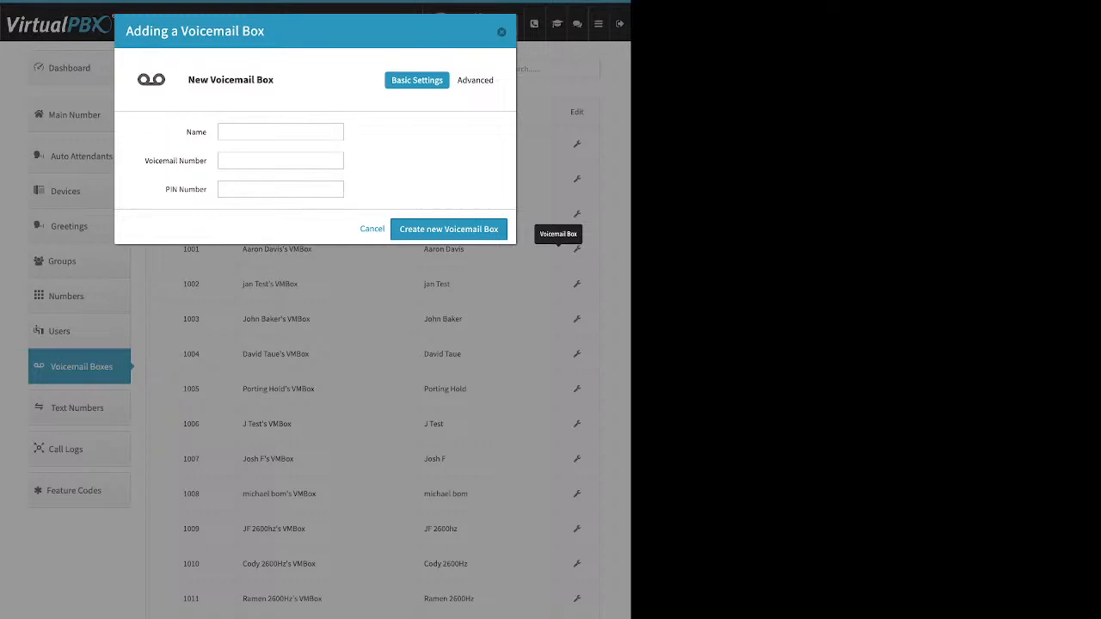
pyautogui.moveTo(186, 132); pyautogui.dragTo(196, 133)
pyautogui.moveTo(144, 161); pyautogui.dragTo(207, 189)
pyautogui.press('Escape')
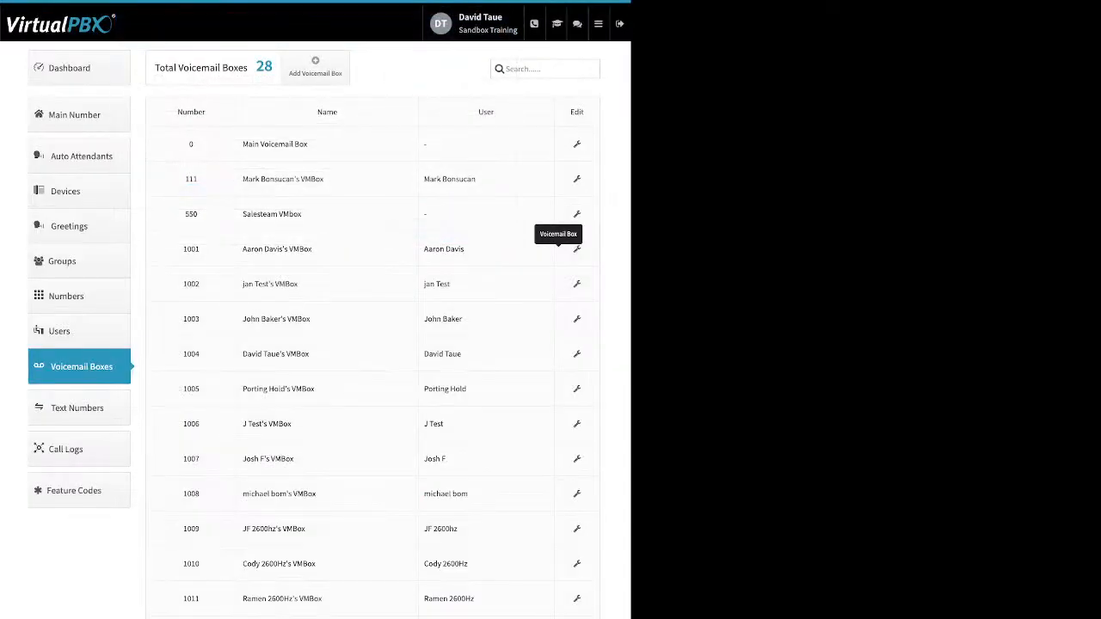
# Step: Review the Salesteam VMbox's regular and temporary greeting media settings and the entry form for adding a notification recipient
pyautogui.click(577, 214)
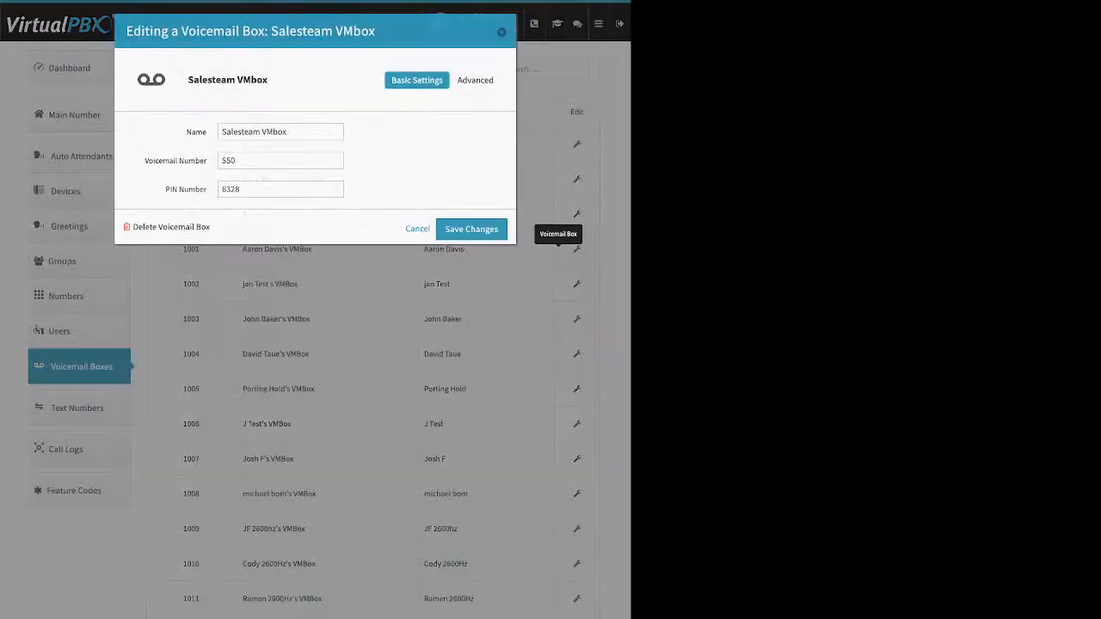
pyautogui.click(479, 80)
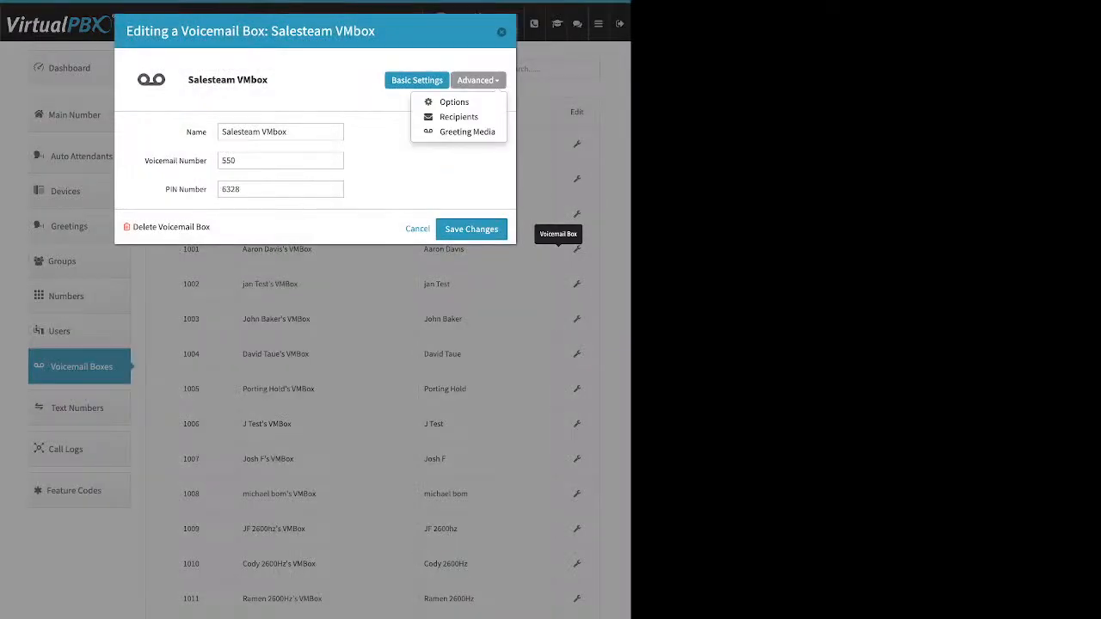
pyautogui.click(467, 131)
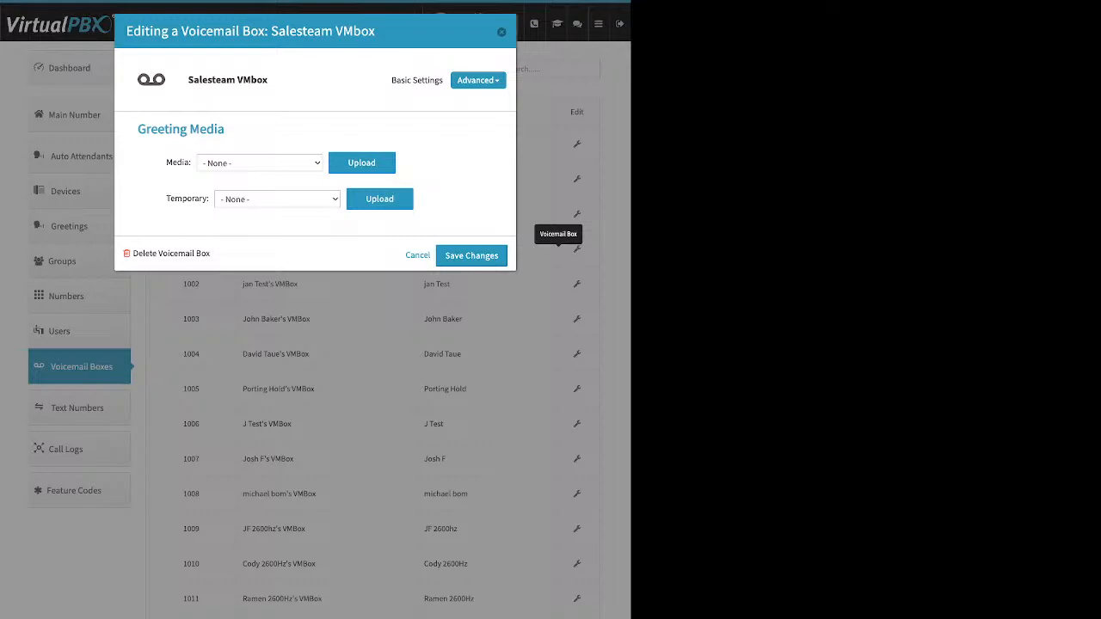
pyautogui.moveTo(166, 162); pyautogui.dragTo(184, 163)
pyautogui.doubleClick(187, 199)
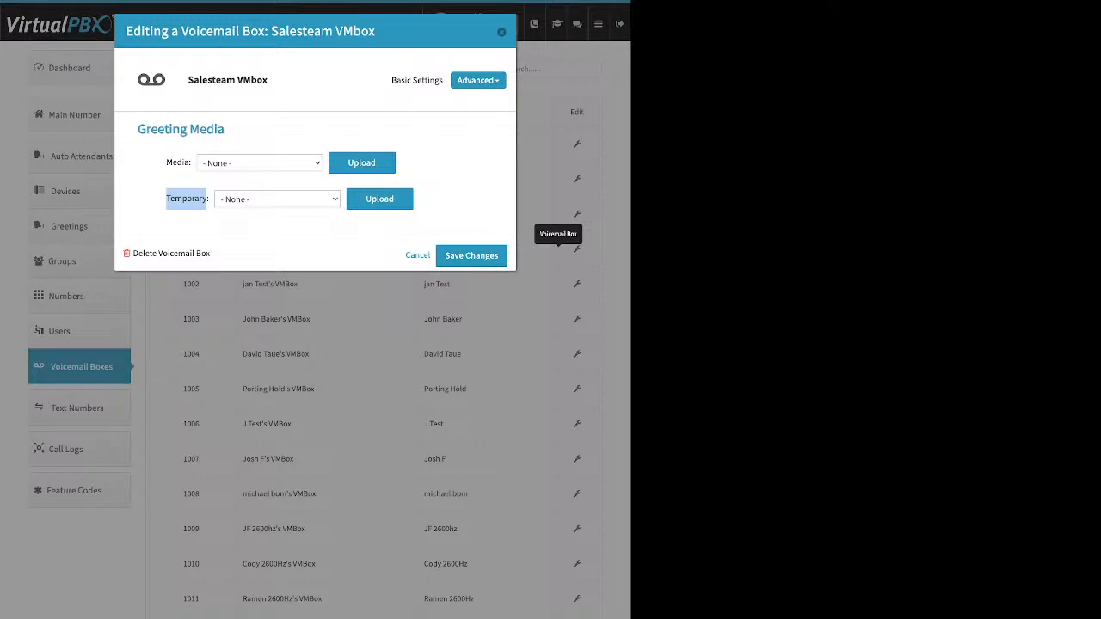
pyautogui.click(478, 80)
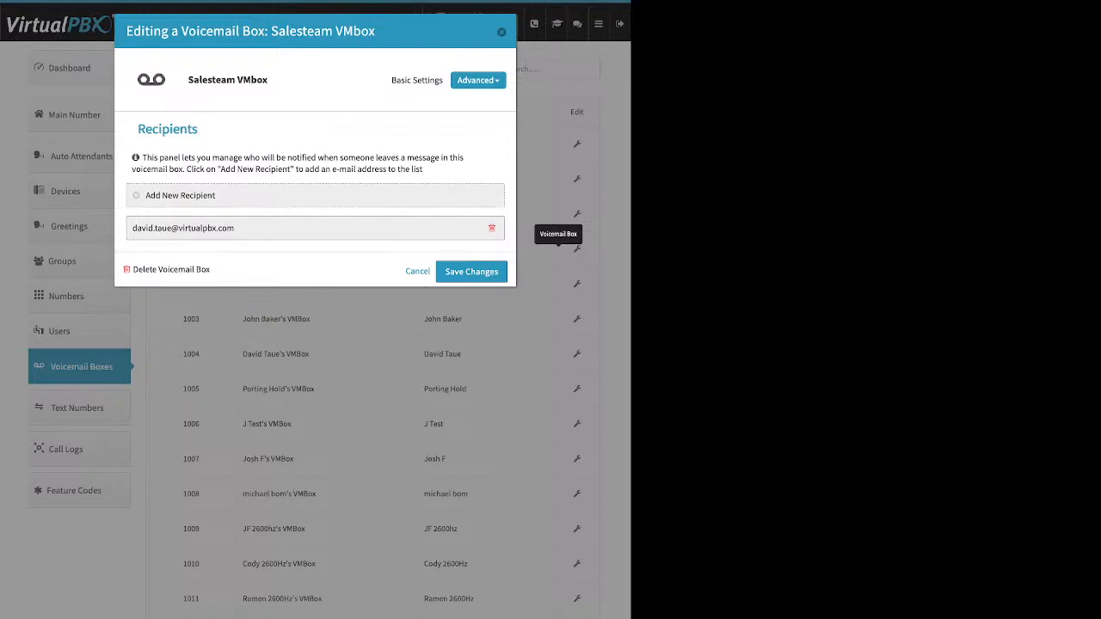
pyautogui.click(180, 196)
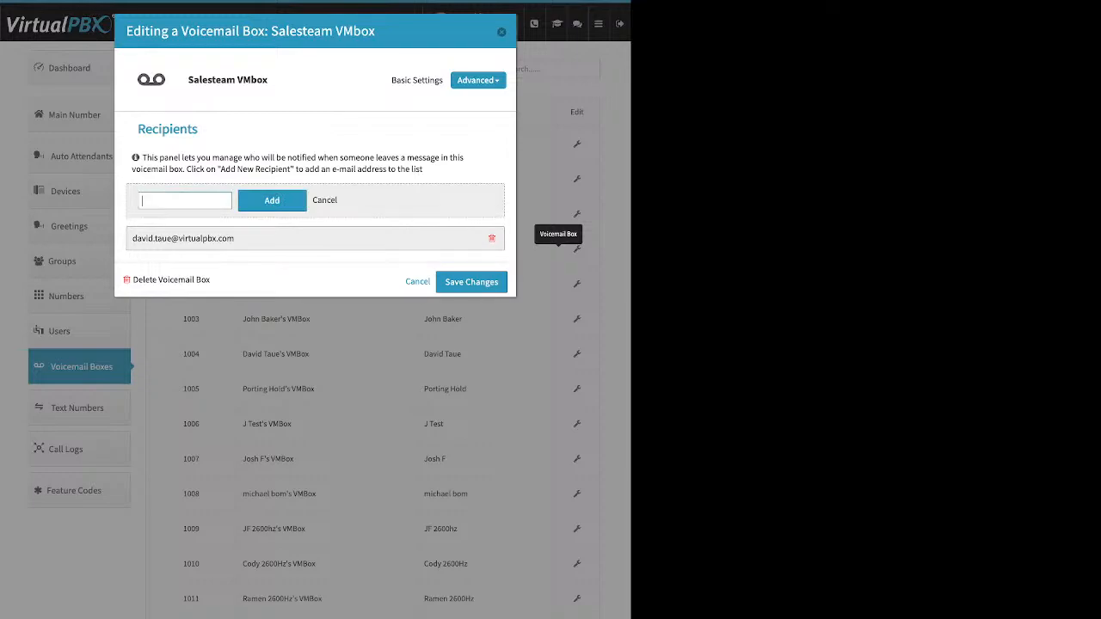
# Step: Examine the Salesteam VMbox options, including Already Setup, Attach messages to e-mail and Delete after Notification, closing the editor without saving
pyautogui.click(478, 80)
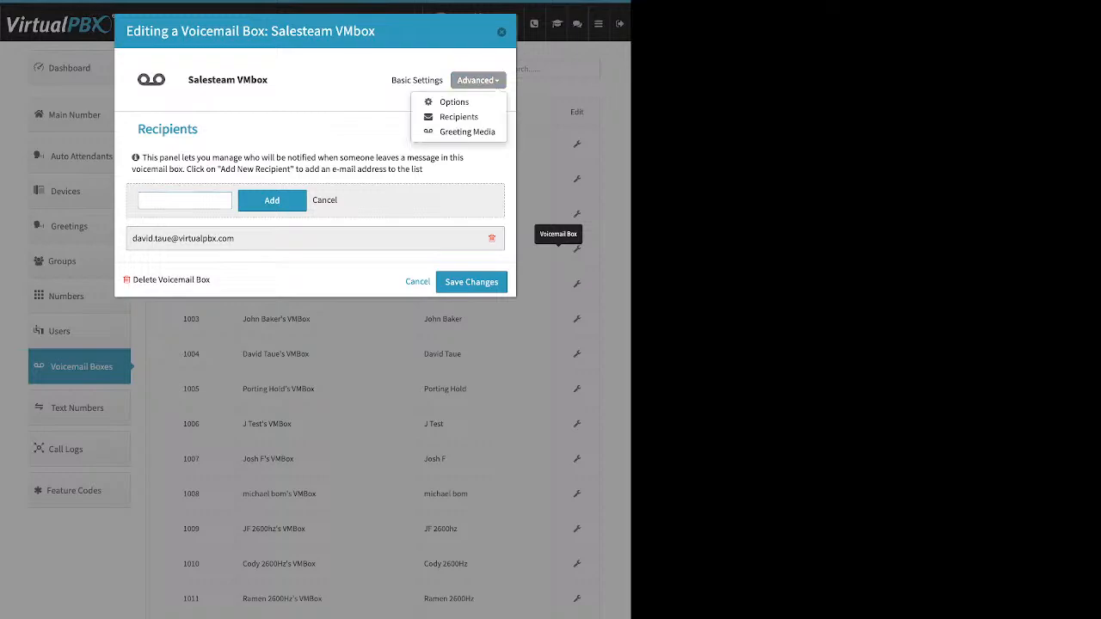
pyautogui.click(455, 102)
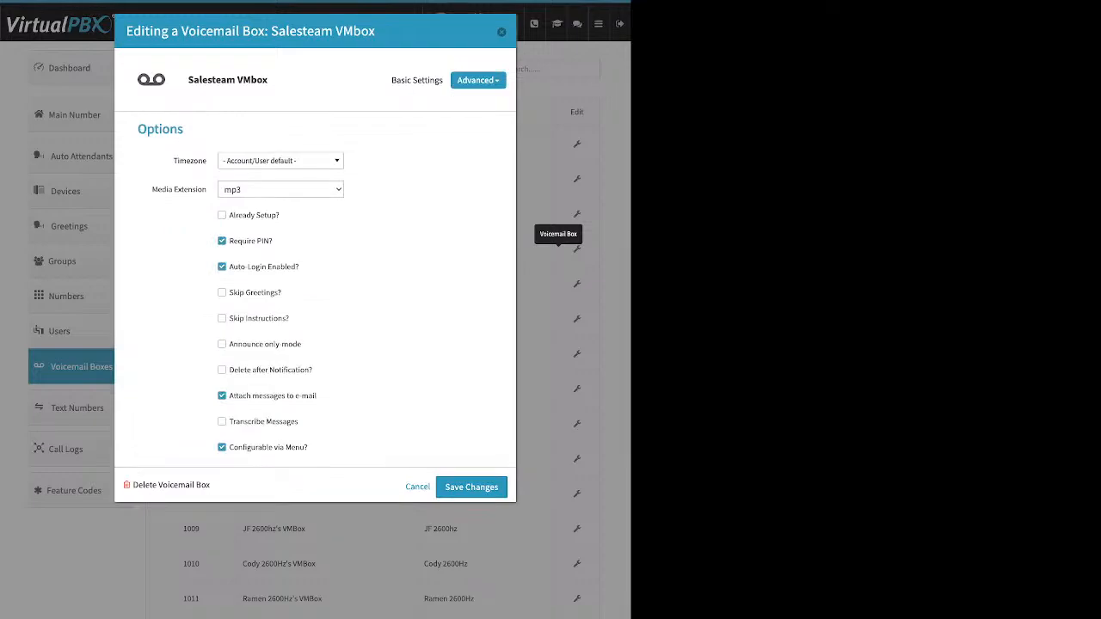
pyautogui.moveTo(281, 215); pyautogui.dragTo(234, 215)
pyautogui.moveTo(316, 395); pyautogui.dragTo(258, 396)
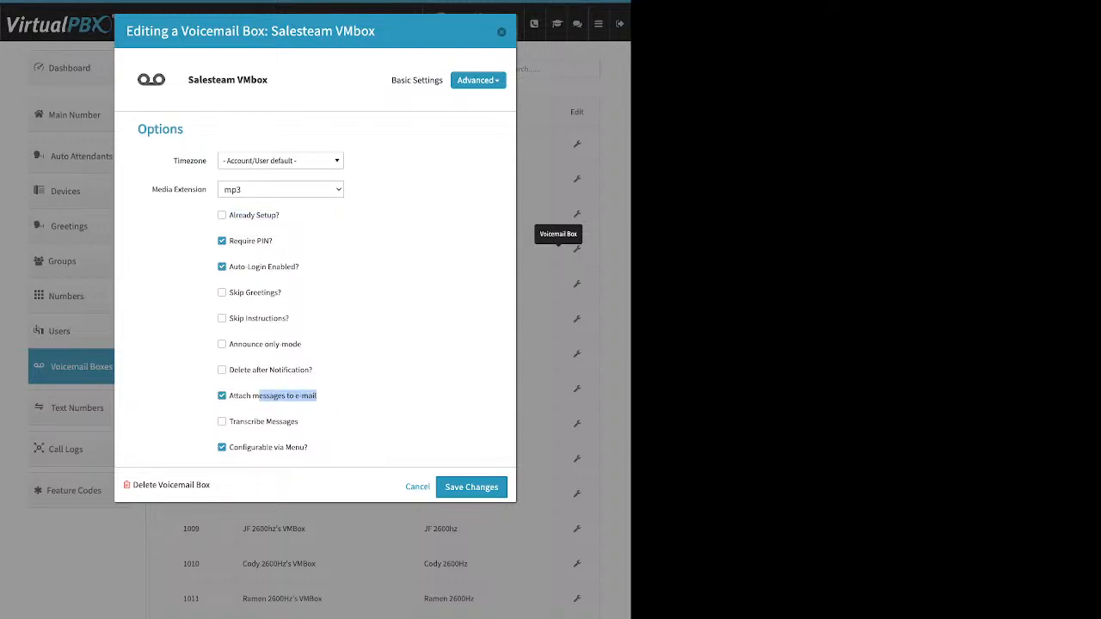
pyautogui.moveTo(313, 370); pyautogui.dragTo(229, 370)
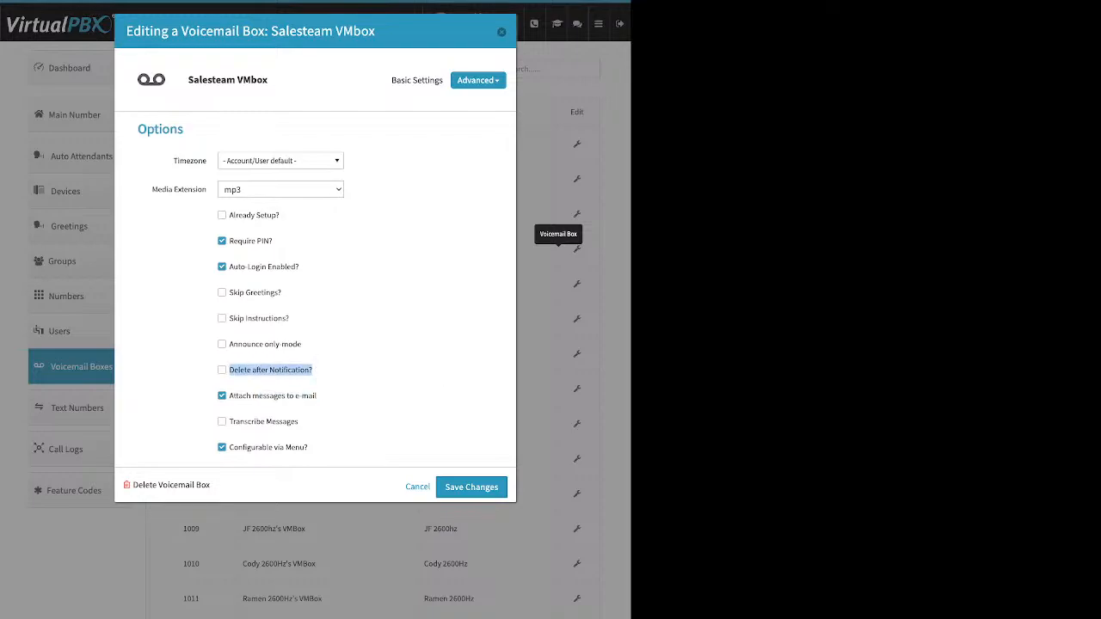
pyautogui.click(502, 32)
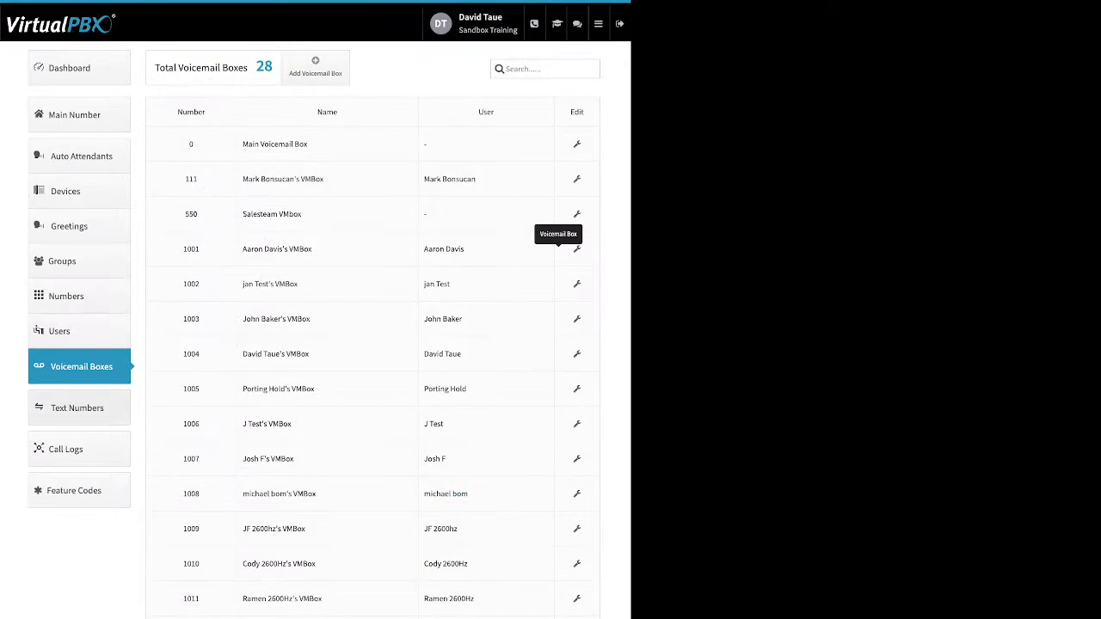
# Step: Open the account's Call Logs
pyautogui.click(76, 448)
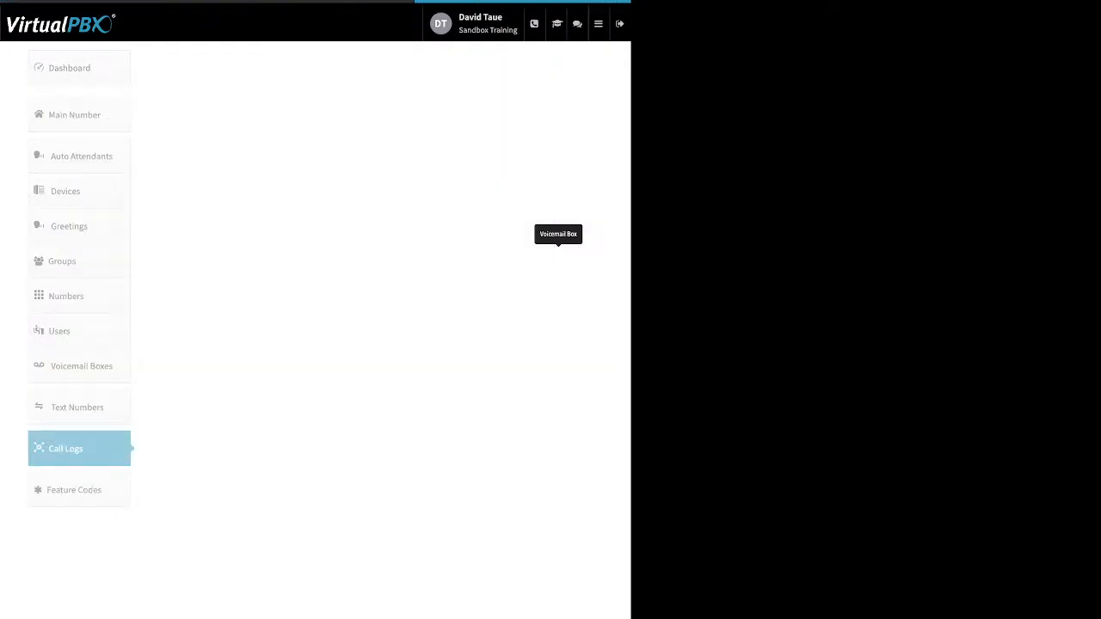
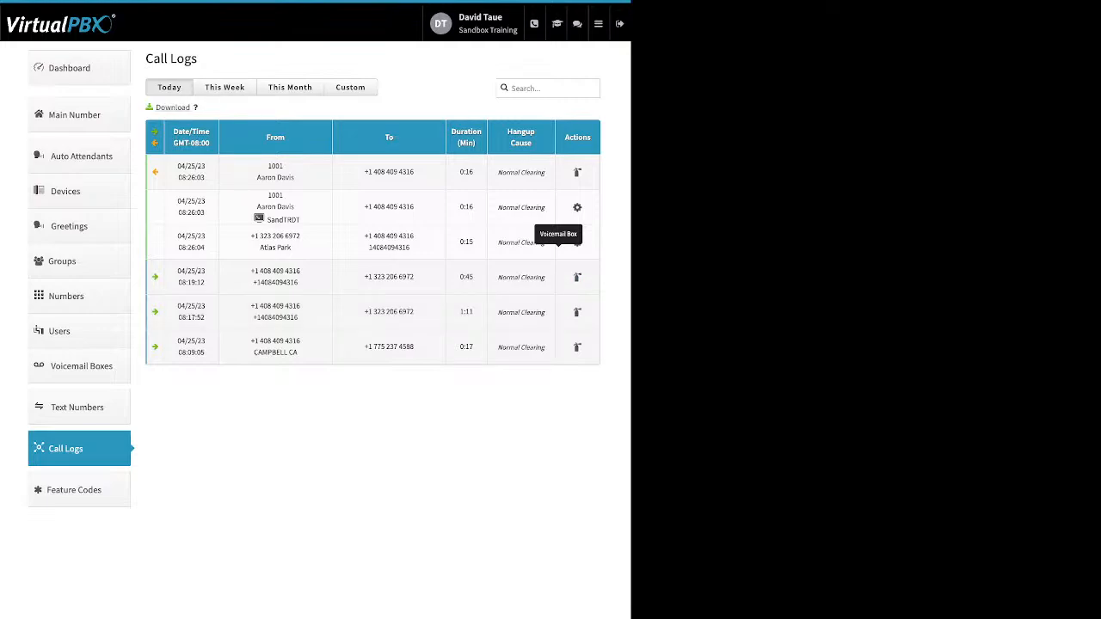
# Step: Review the call logs for this week and for this month
pyautogui.click(225, 87)
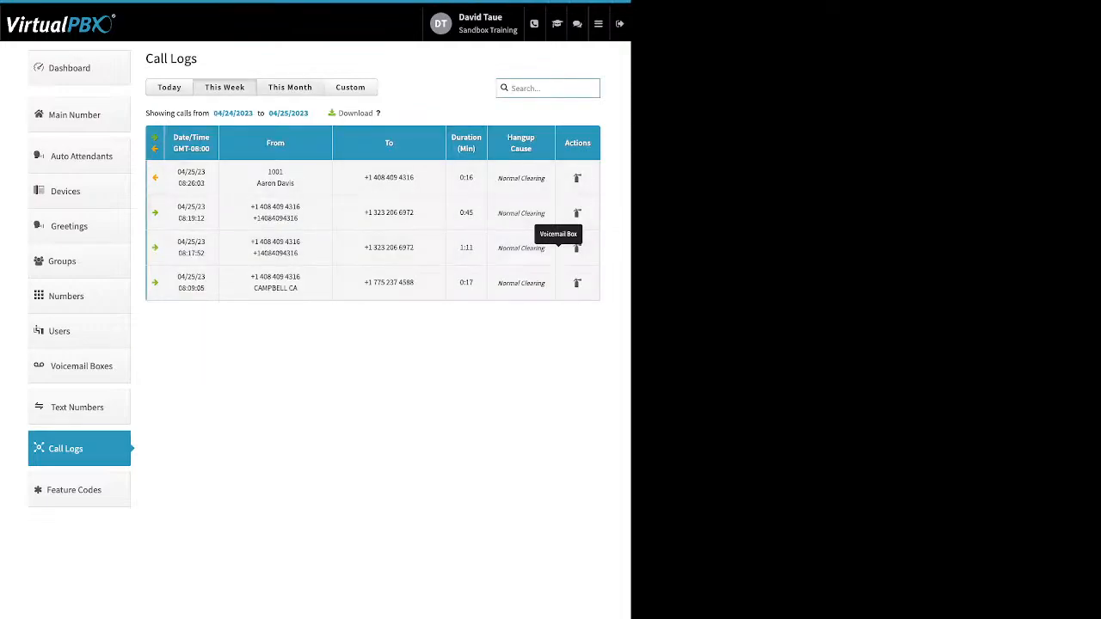
pyautogui.click(290, 87)
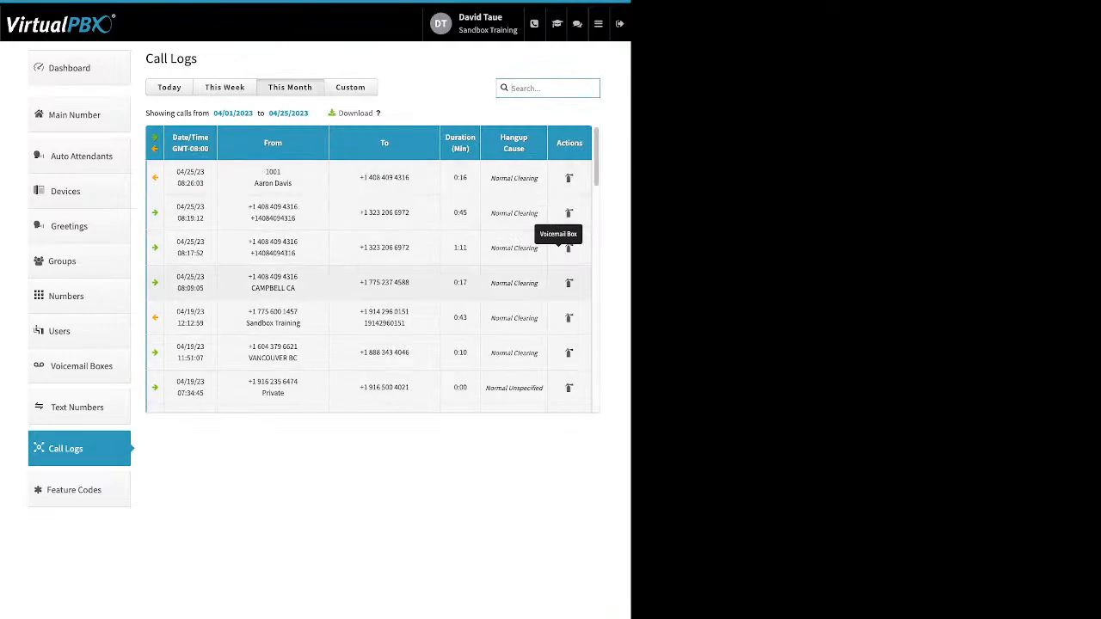
pyautogui.scroll(-8, 371, 270)
# Step: Filter the call logs to a custom date range from 03/01/2023 to 03/31/2023 and look through the calls
pyautogui.click(350, 87)
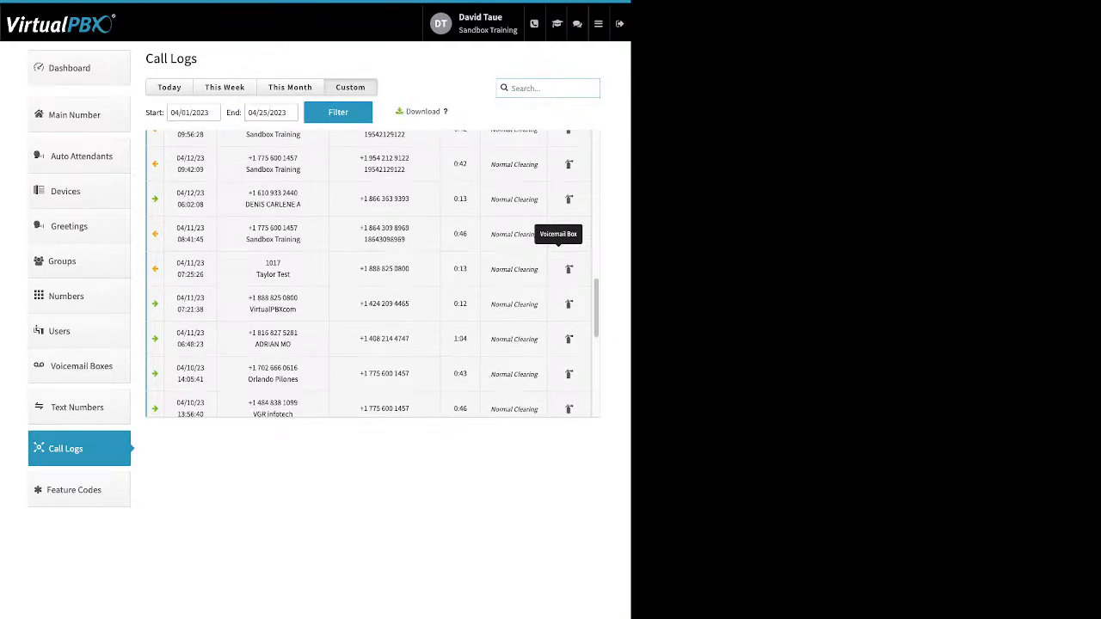
pyautogui.click(192, 113)
pyautogui.click(309, 176)
pyautogui.click(207, 113)
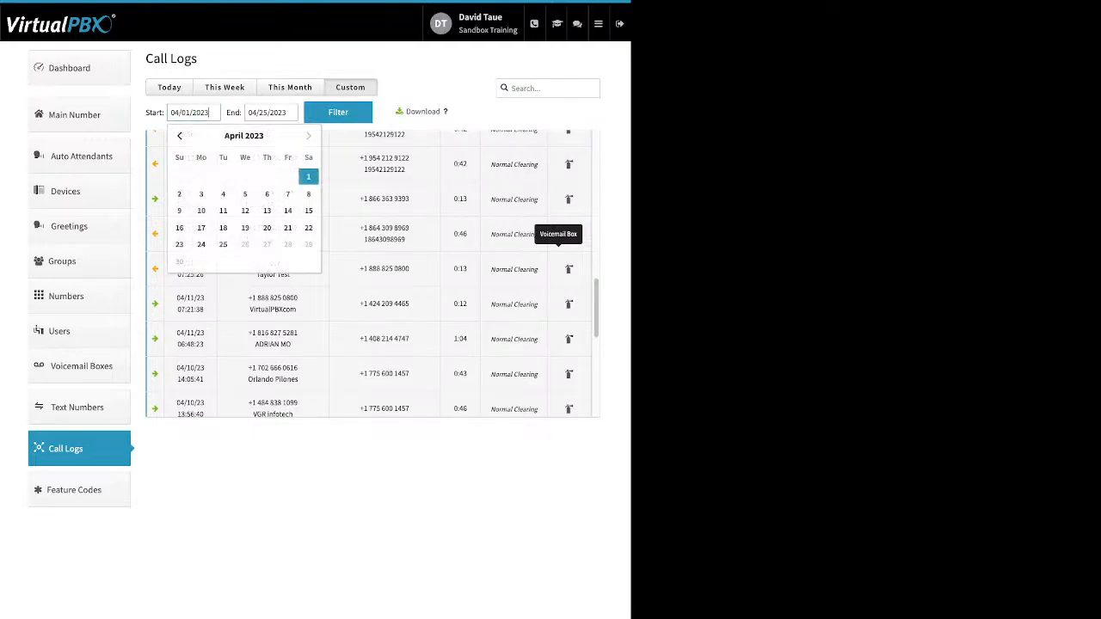
pyautogui.click(179, 136)
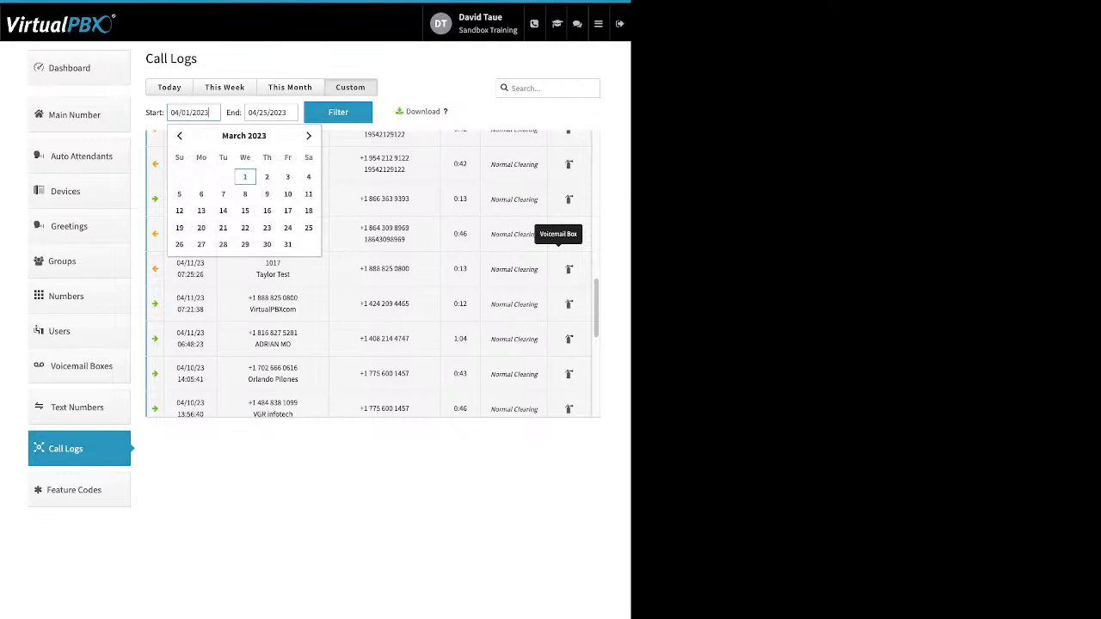
pyautogui.click(244, 177)
pyautogui.click(338, 113)
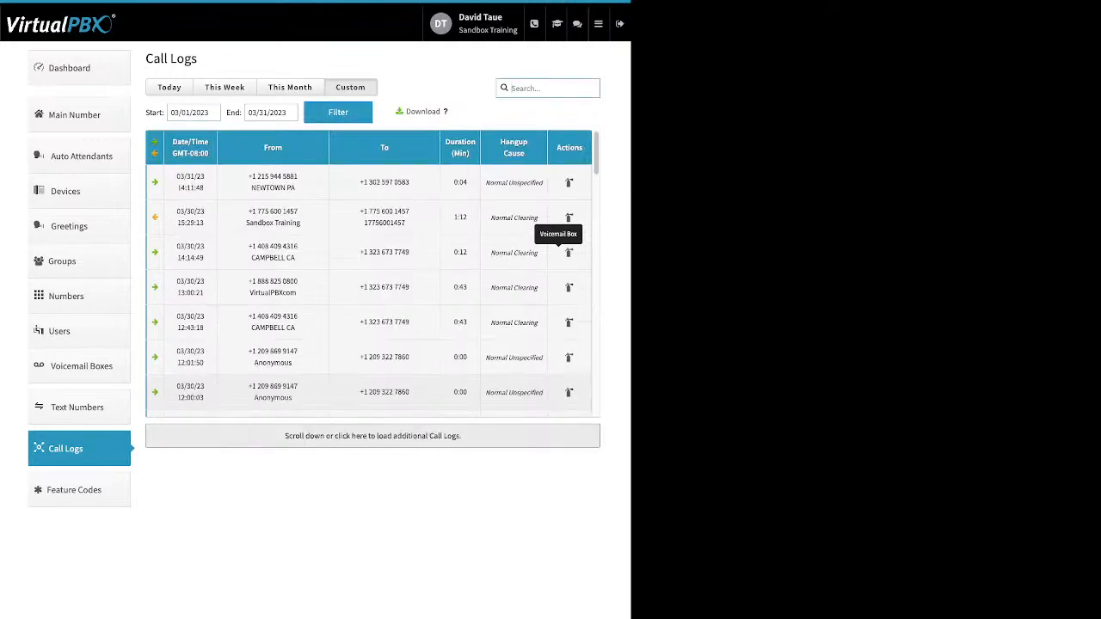
pyautogui.scroll(-3, 568, 258)
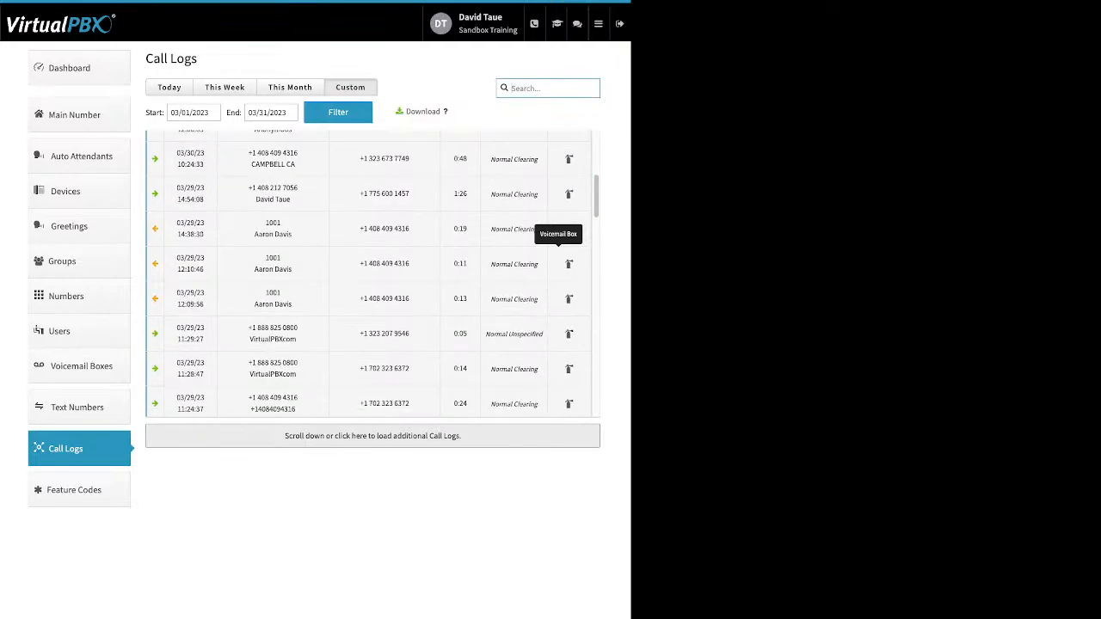
pyautogui.scroll(-2, 568, 258)
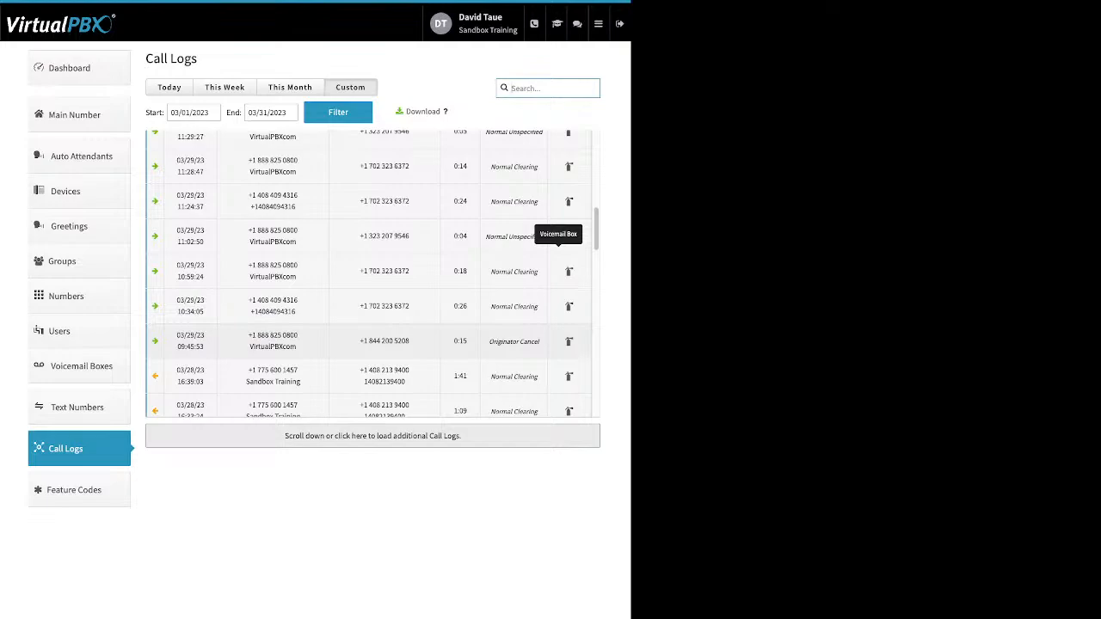
# Step: Open the account's Feature Codes and review the available codes, including the Call-Forward ones
pyautogui.click(79, 490)
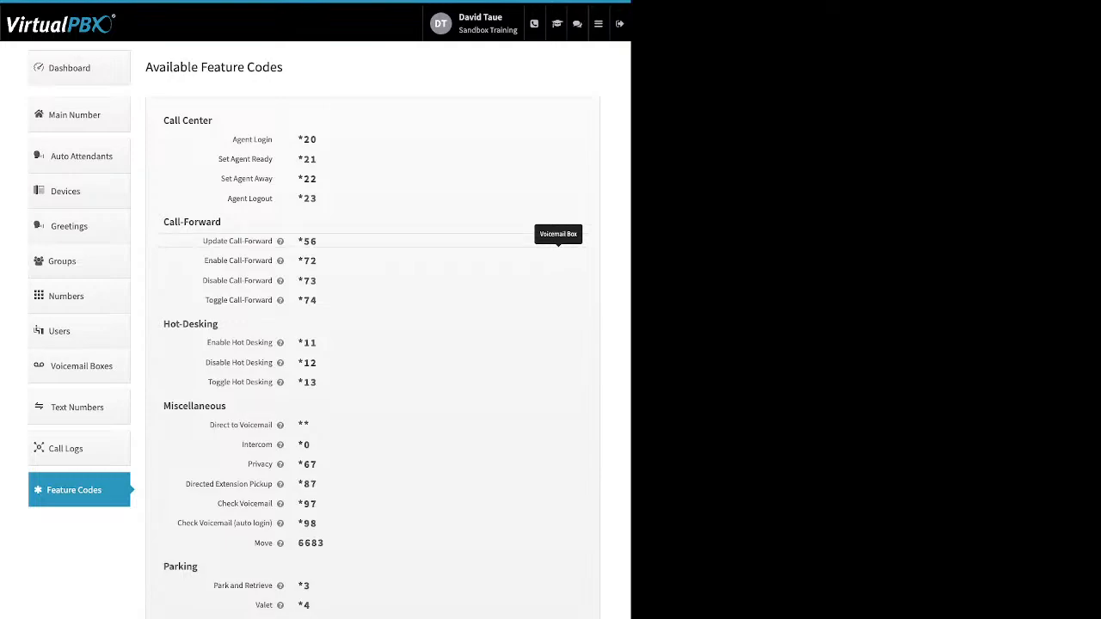
pyautogui.moveTo(279, 241)
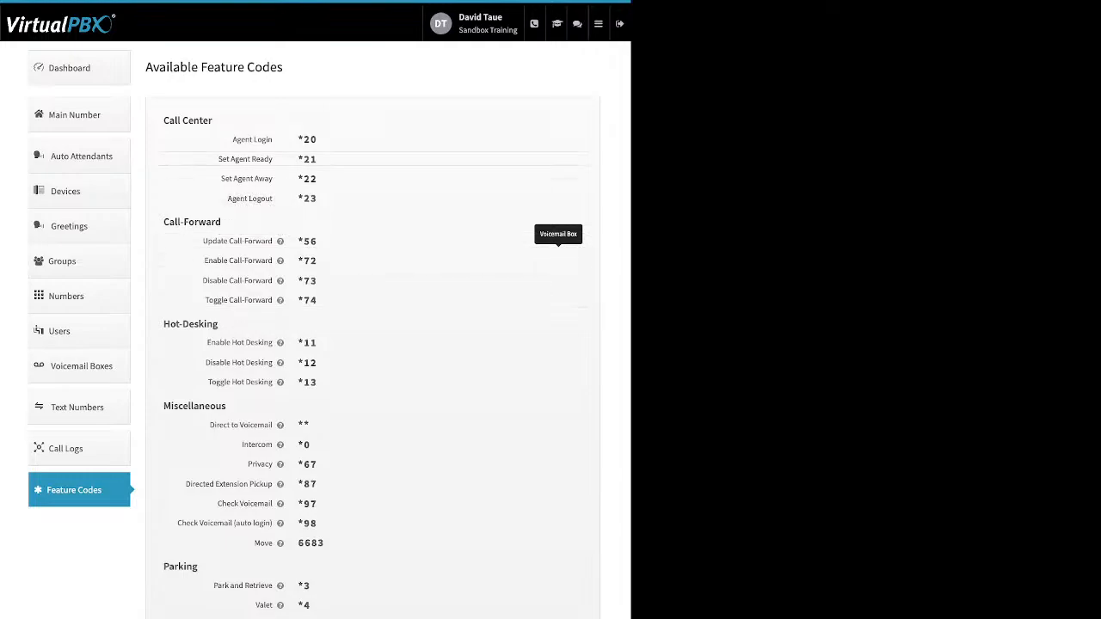
# Step: Open the Blacklists app and bring up the Block list entry for editing
pyautogui.moveTo(599, 24)
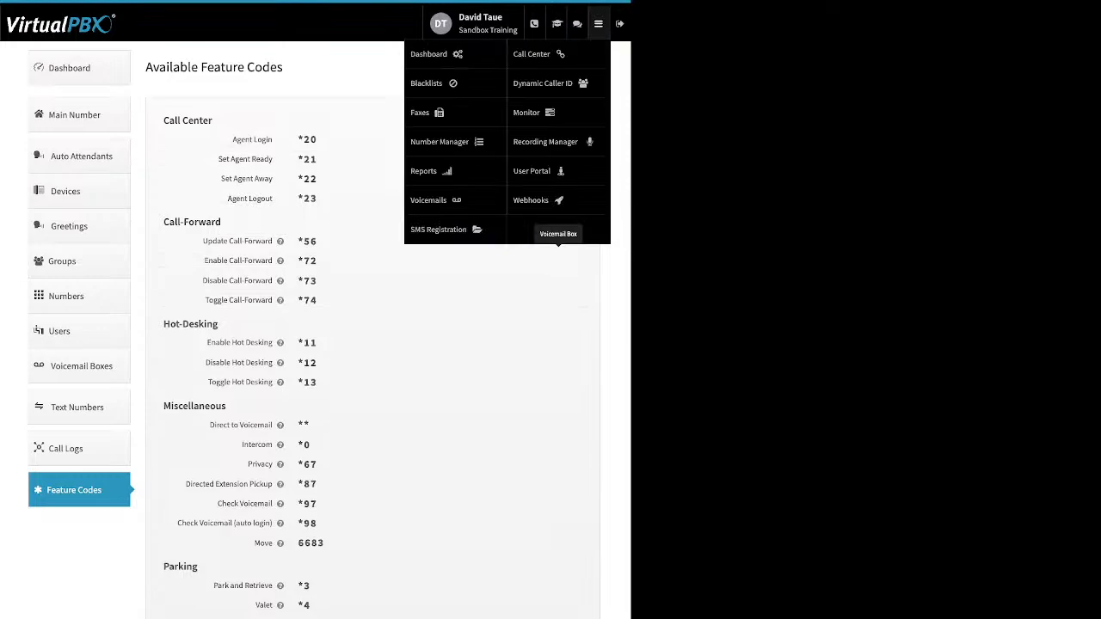
pyautogui.click(427, 82)
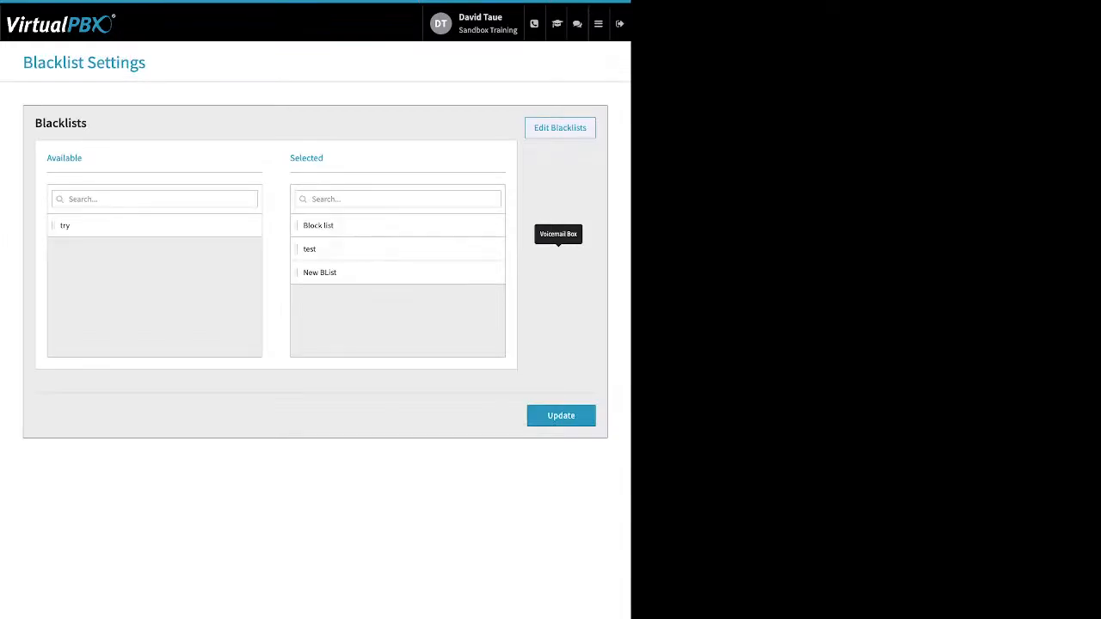
pyautogui.click(560, 129)
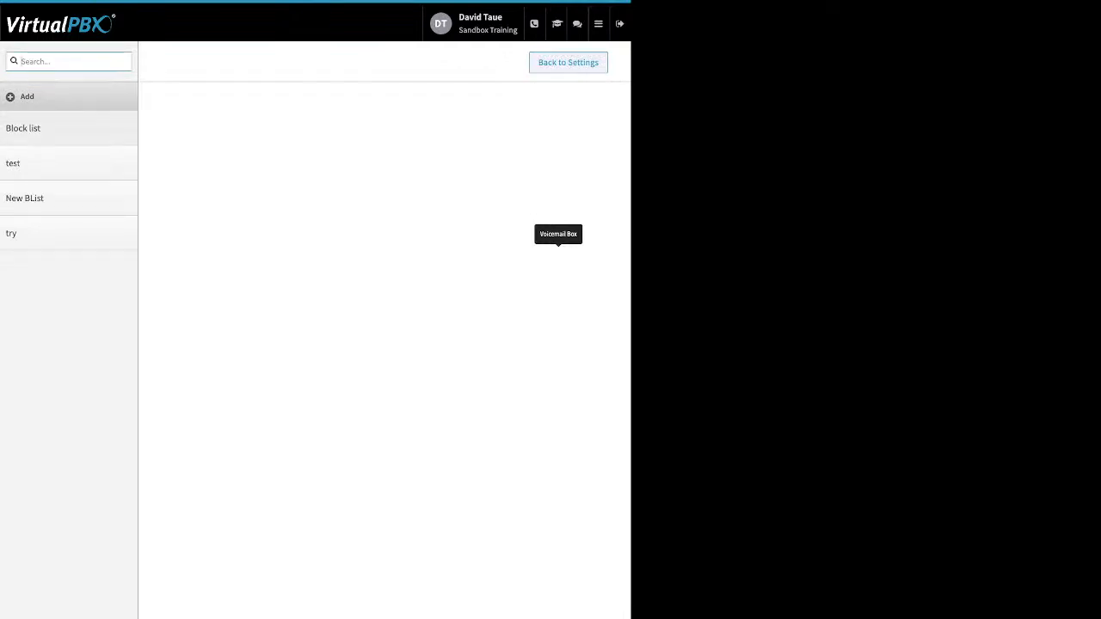
pyautogui.click(35, 128)
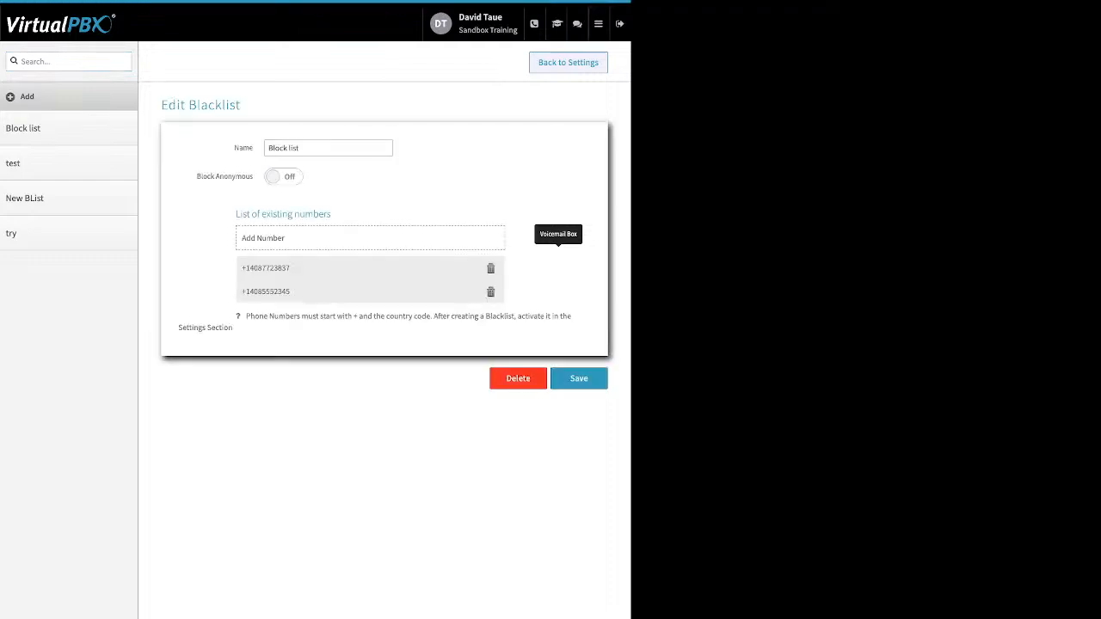
# Step: Examine the Block list's name and existing numbers, switching Block Anonymous on and back off
pyautogui.moveTo(234, 148); pyautogui.dragTo(254, 148)
pyautogui.moveTo(197, 176); pyautogui.dragTo(252, 176)
pyautogui.click(284, 176)
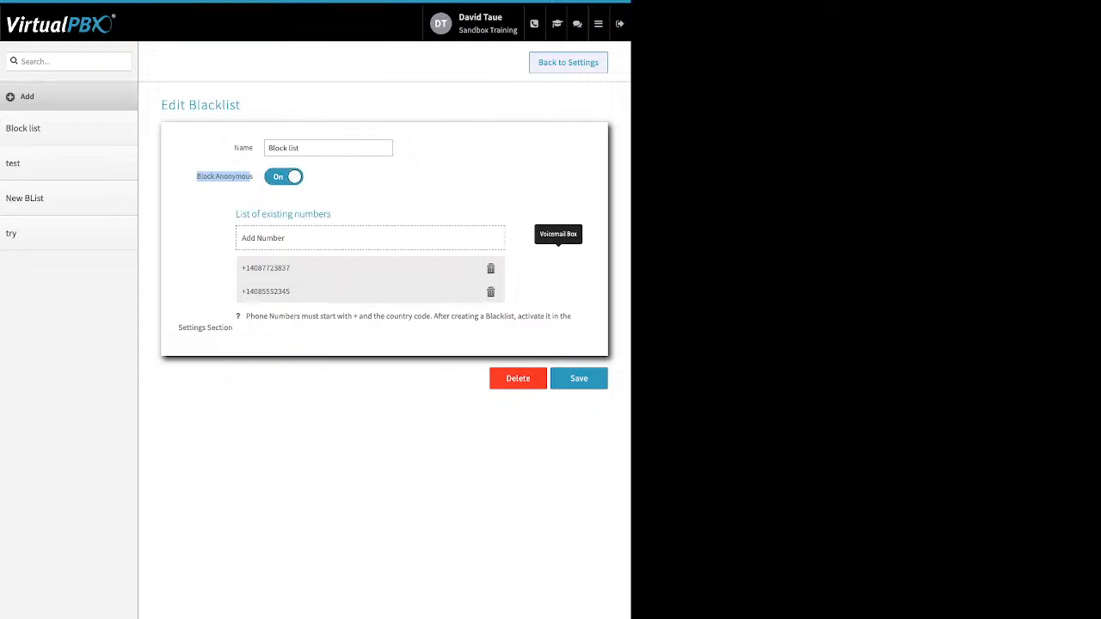
pyautogui.click(284, 176)
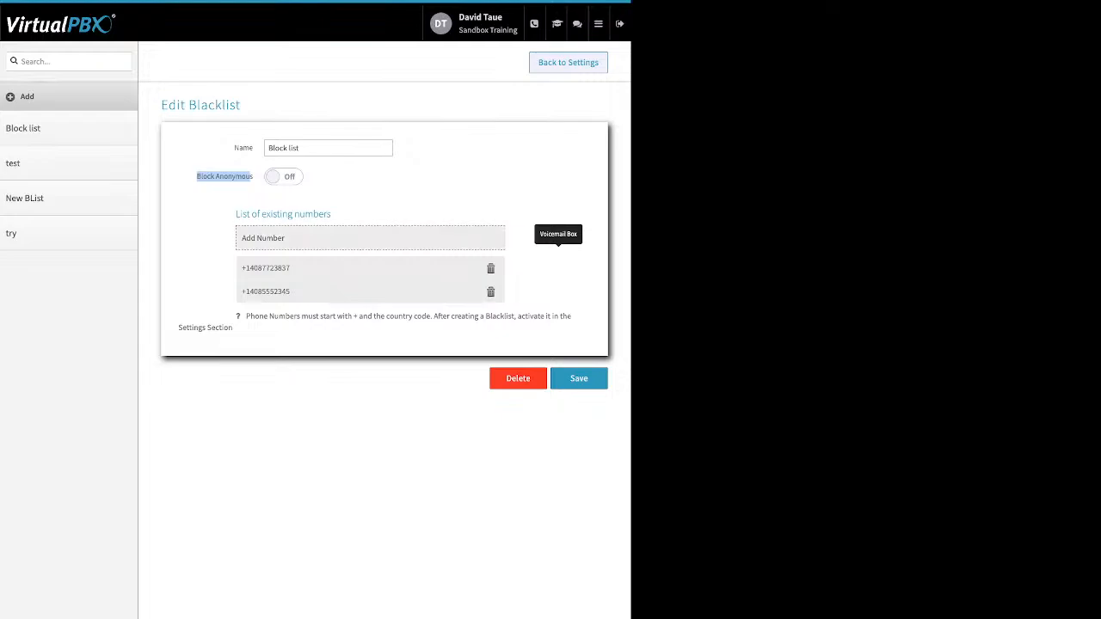
pyautogui.moveTo(236, 215); pyautogui.dragTo(320, 215)
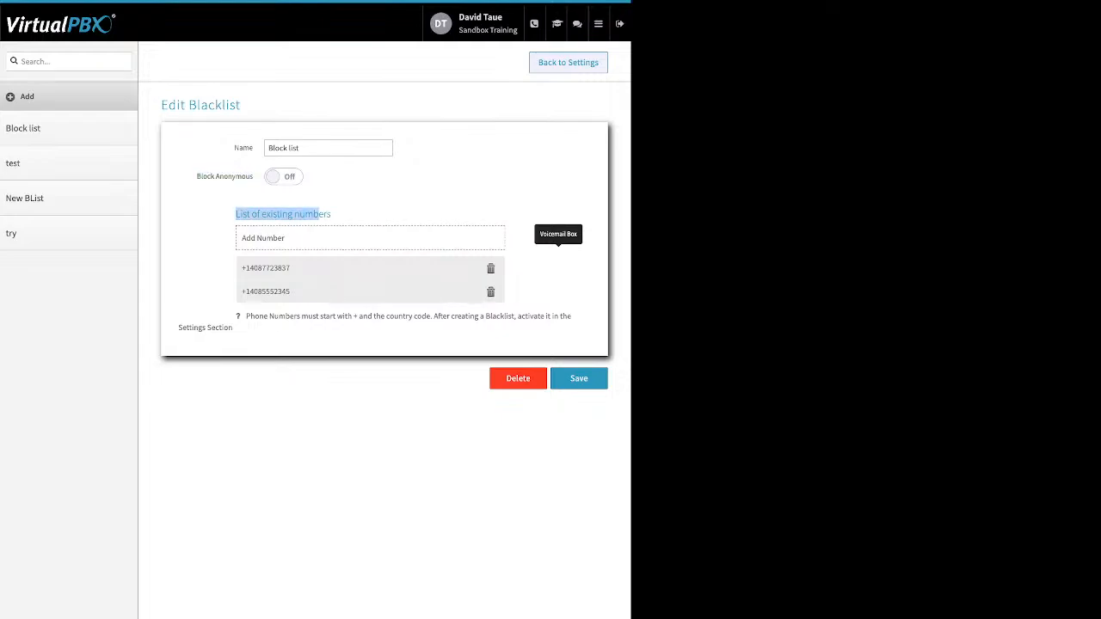
# Step: Show the Block list's number entry form, cancel it without adding a number, and save the blacklist
pyautogui.click(327, 238)
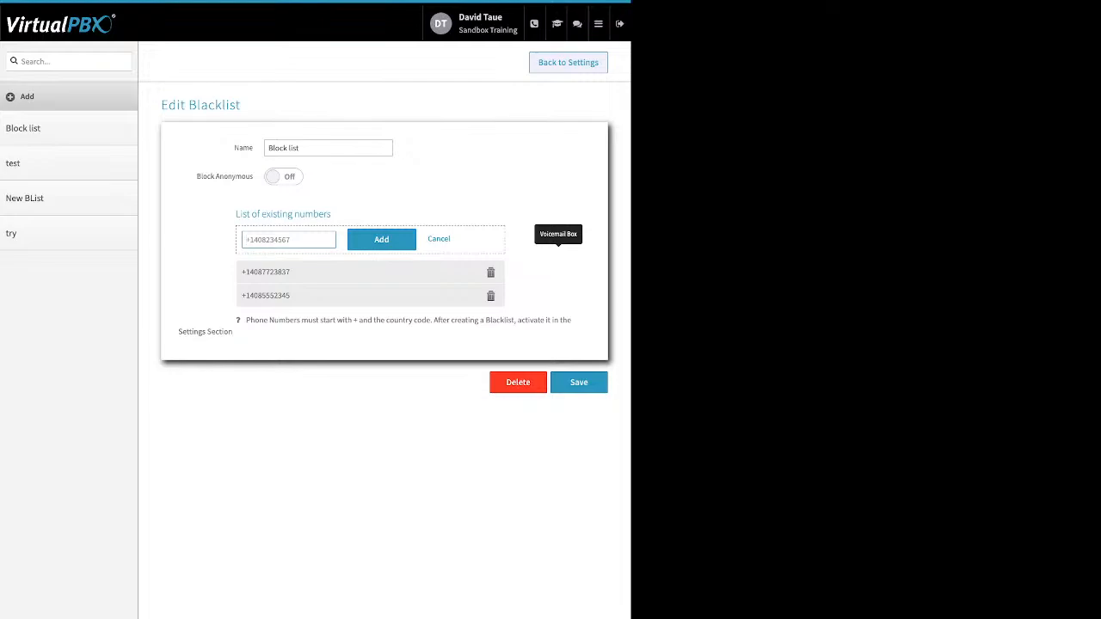
pyautogui.click(438, 240)
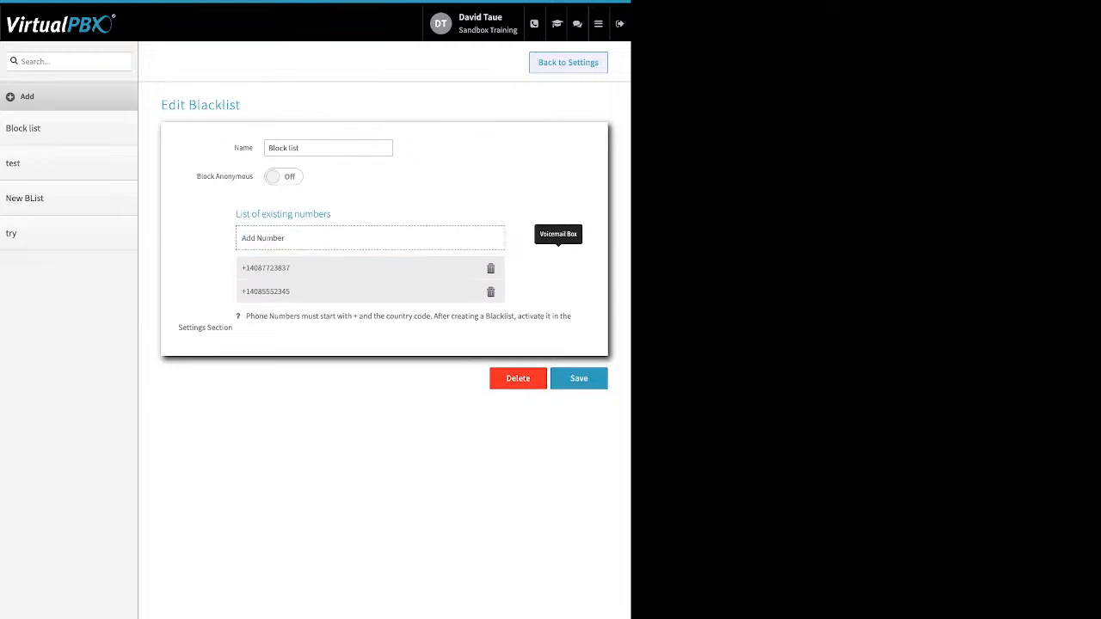
pyautogui.click(579, 378)
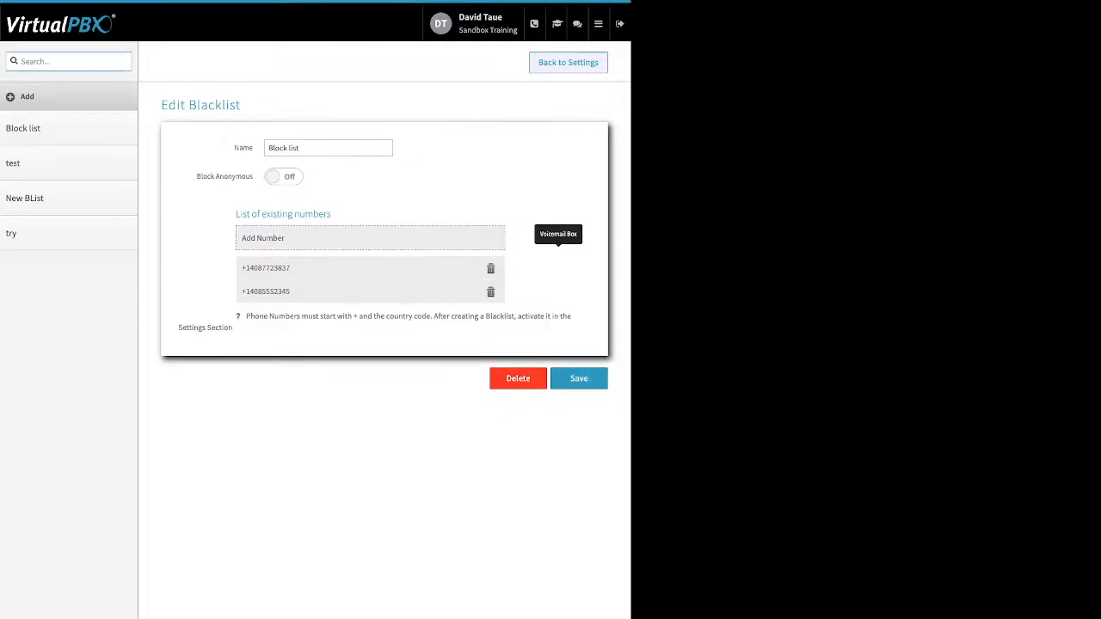
# Step: Return to Blacklist Settings and update them with Block list, test and New BList selected
pyautogui.click(568, 63)
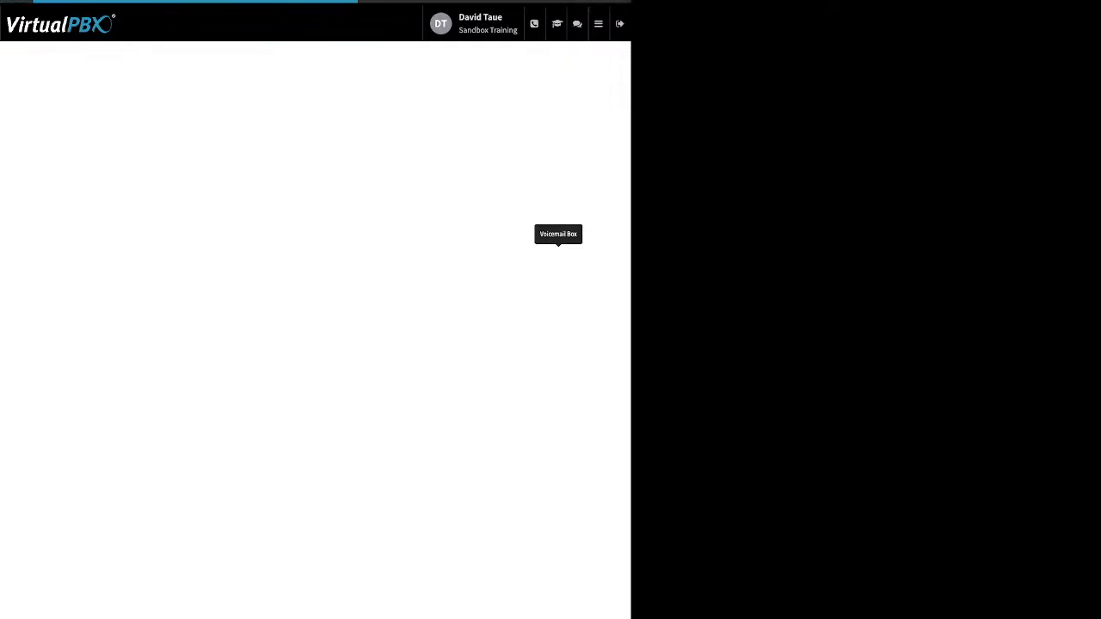
pyautogui.moveTo(324, 158); pyautogui.dragTo(290, 158)
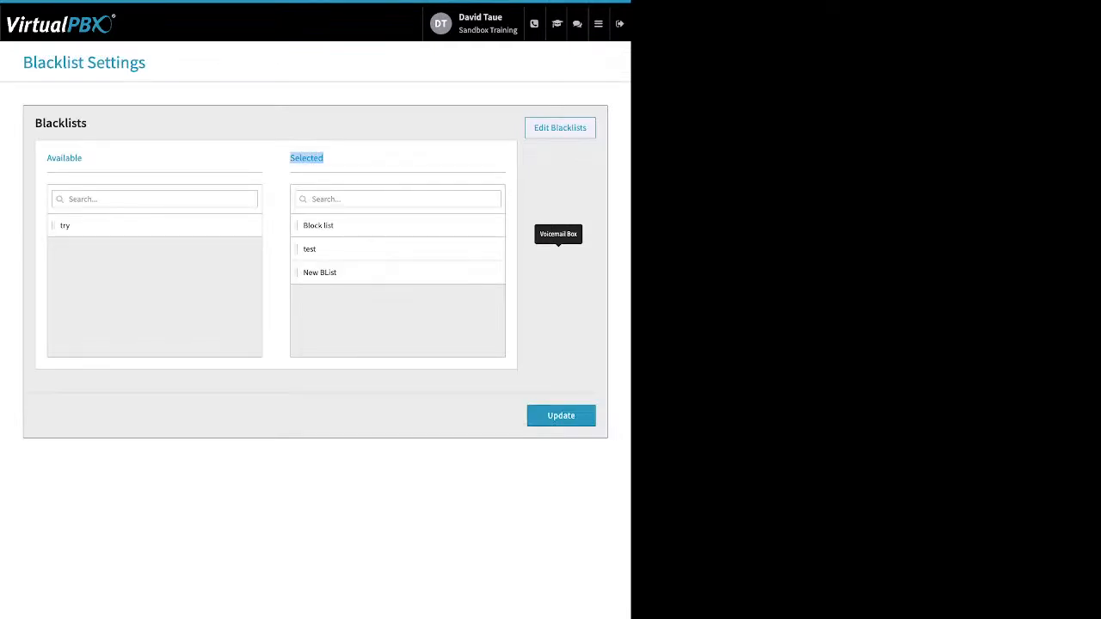
pyautogui.click(561, 415)
# Step: Open the Faxes app and view the inbound faxes of Sandbox Training's Main Faxbox
pyautogui.moveTo(599, 24)
pyautogui.click(422, 112)
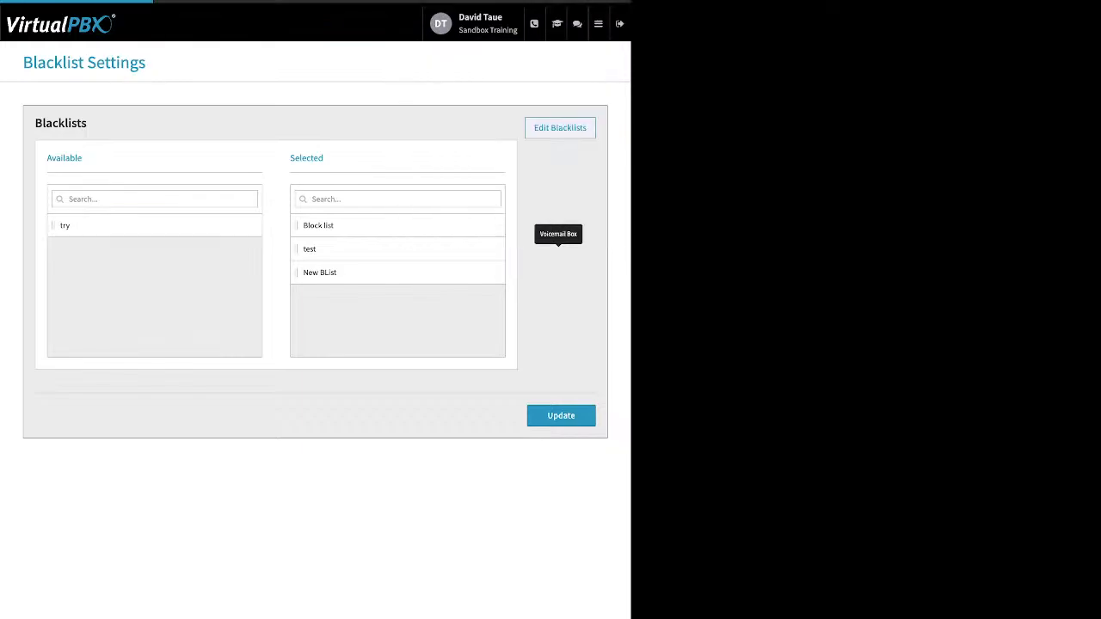
pyautogui.click(315, 167)
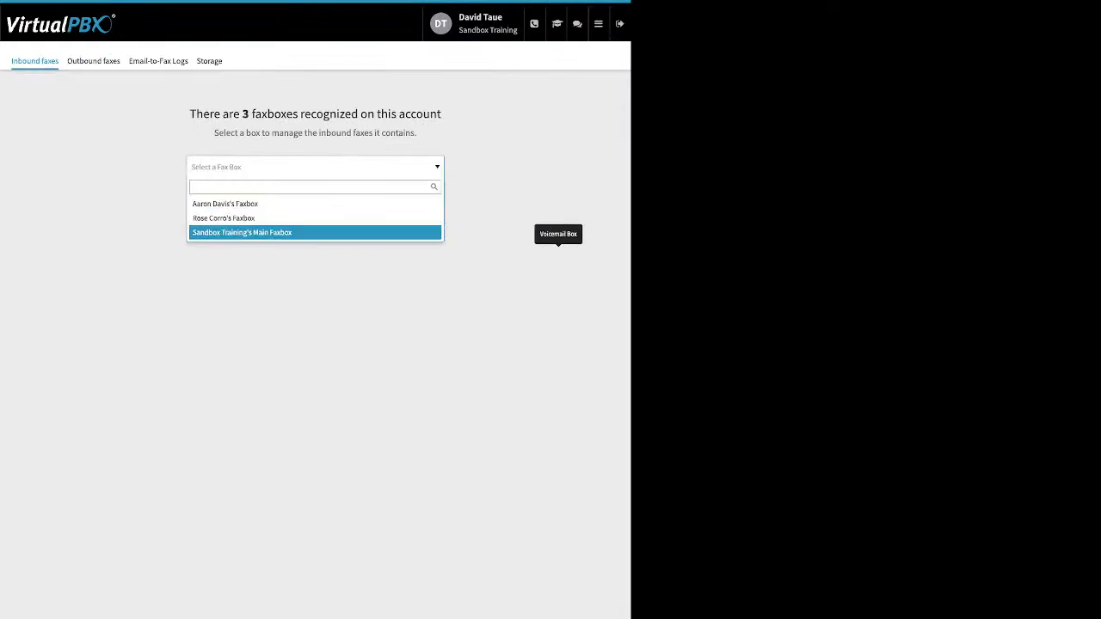
pyautogui.press('Return')
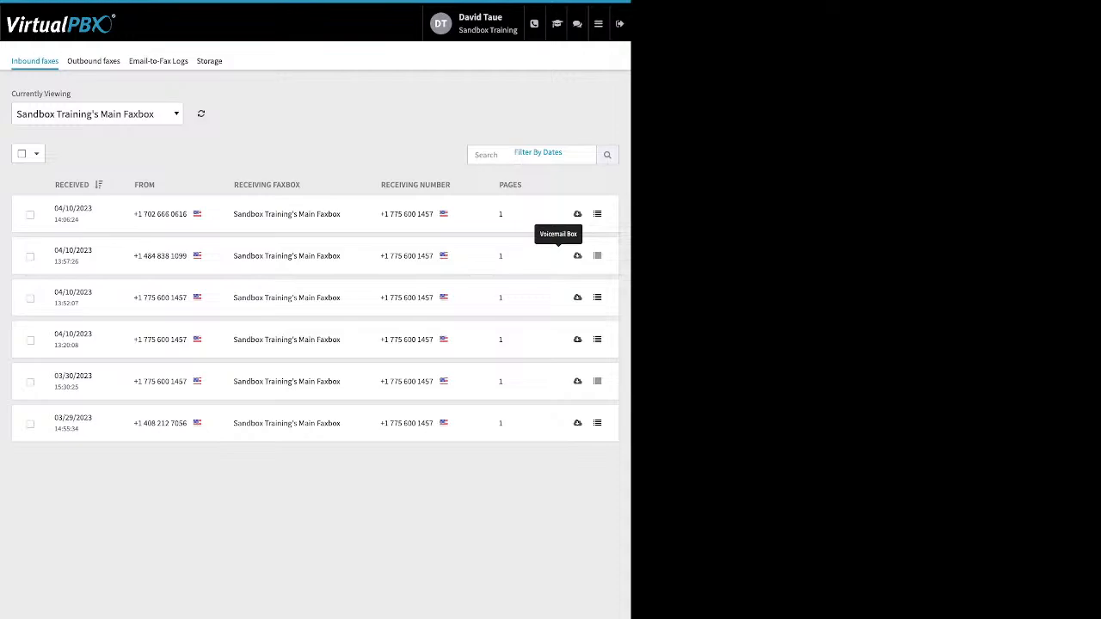
# Step: View the outbound faxes of Sandbox Training's Main Faxbox
pyautogui.click(94, 61)
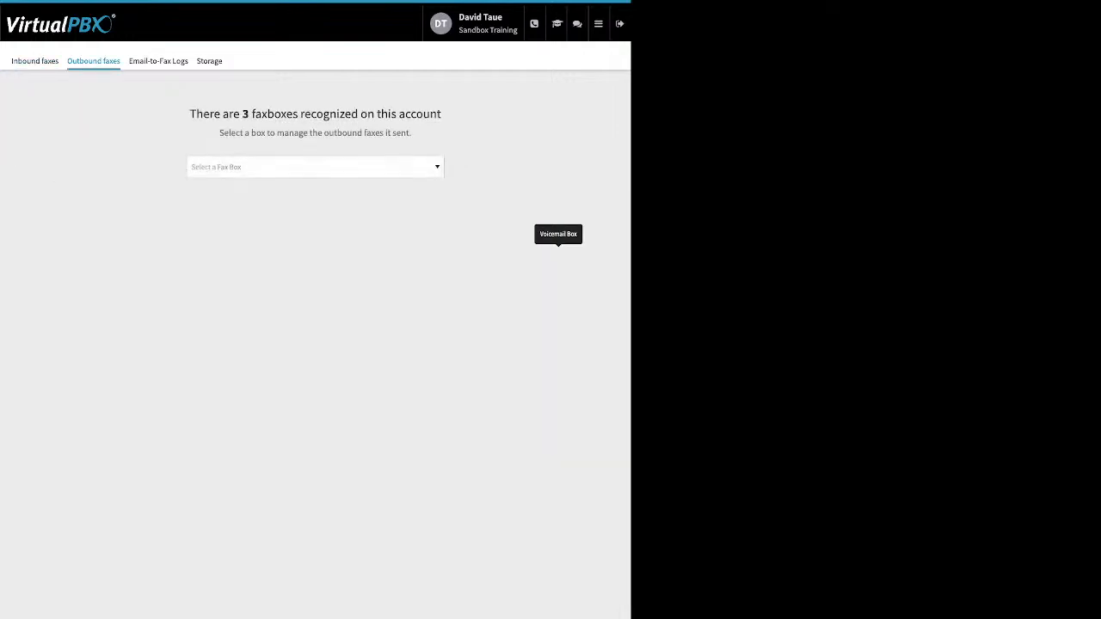
pyautogui.click(315, 167)
pyautogui.click(284, 232)
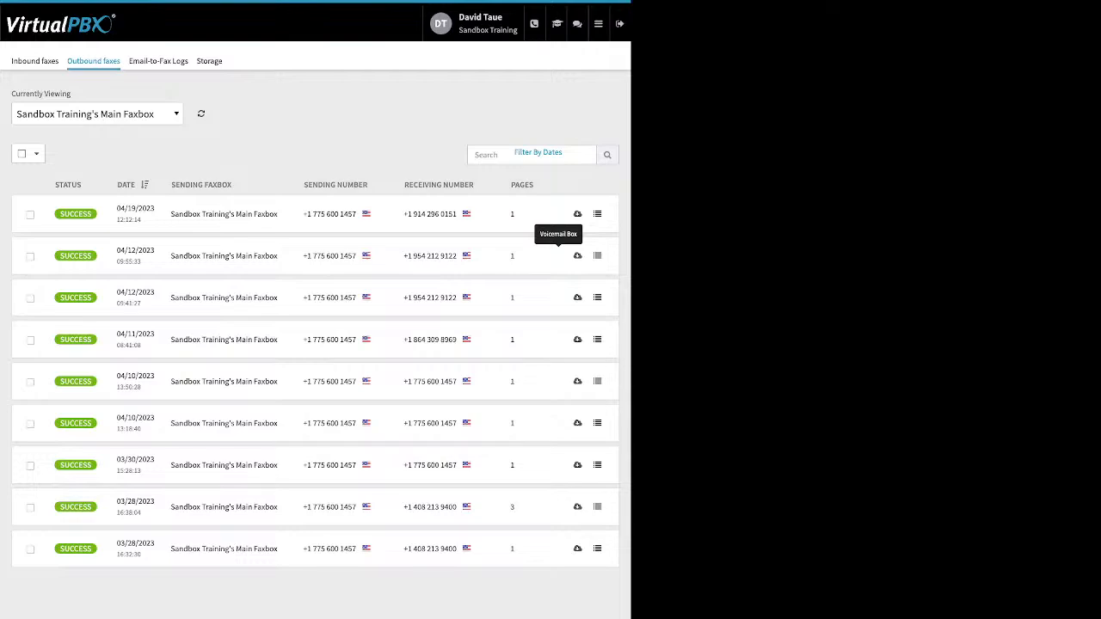
# Step: In the Email-to-Fax Logs, inspect the errors in the technical details of the 03/28/2023 entry, closing the details when done
pyautogui.click(158, 61)
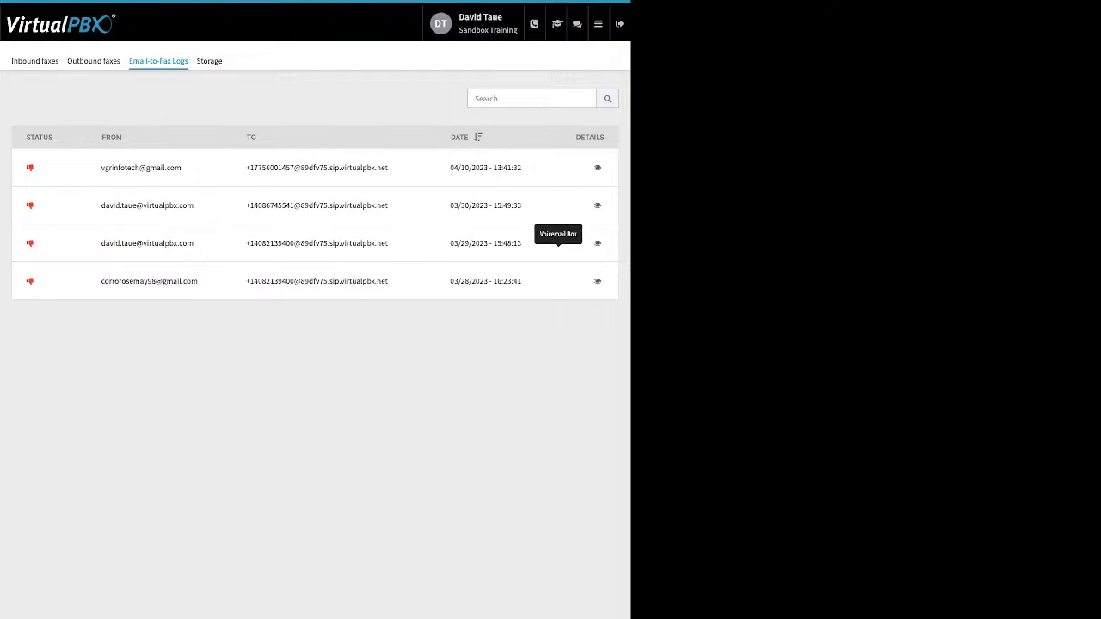
pyautogui.click(597, 282)
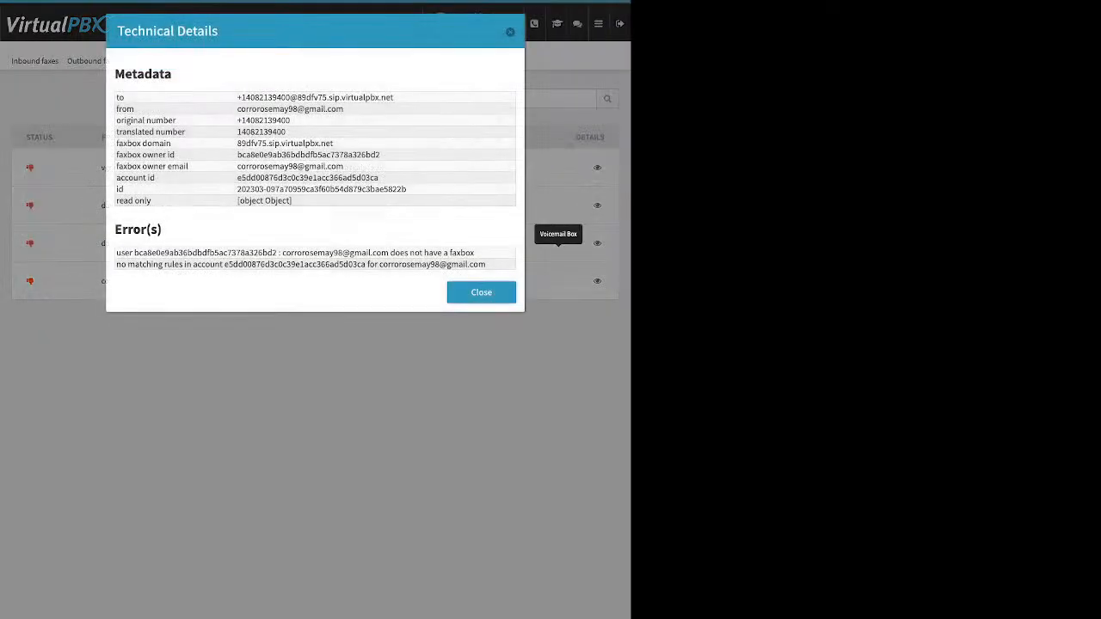
pyautogui.moveTo(116, 253); pyautogui.dragTo(225, 253)
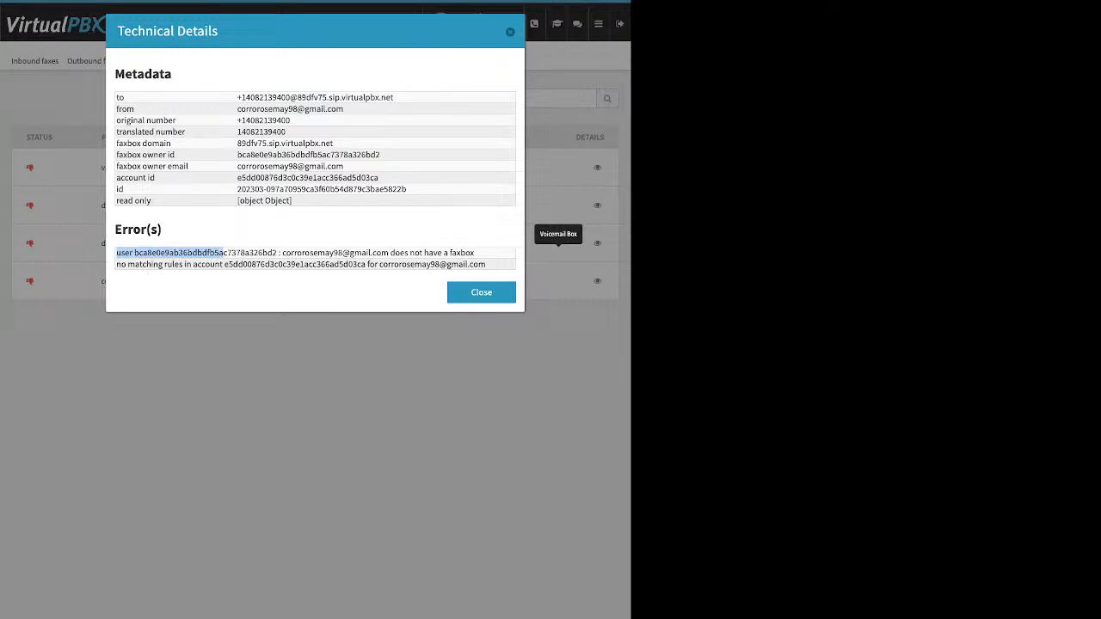
pyautogui.moveTo(330, 253); pyautogui.dragTo(388, 253)
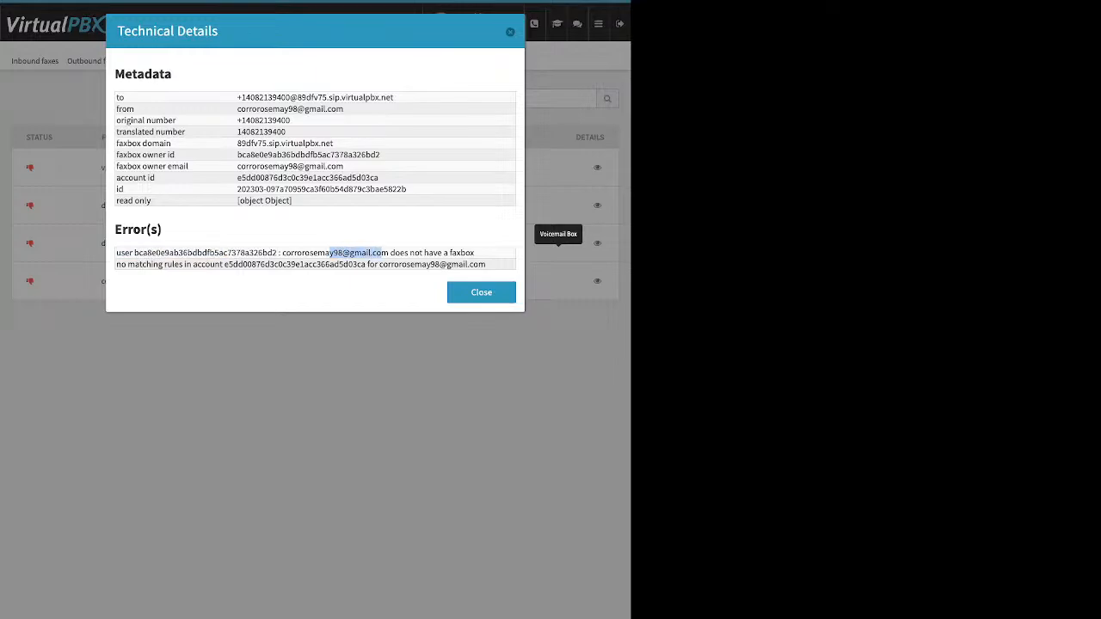
pyautogui.press('Escape')
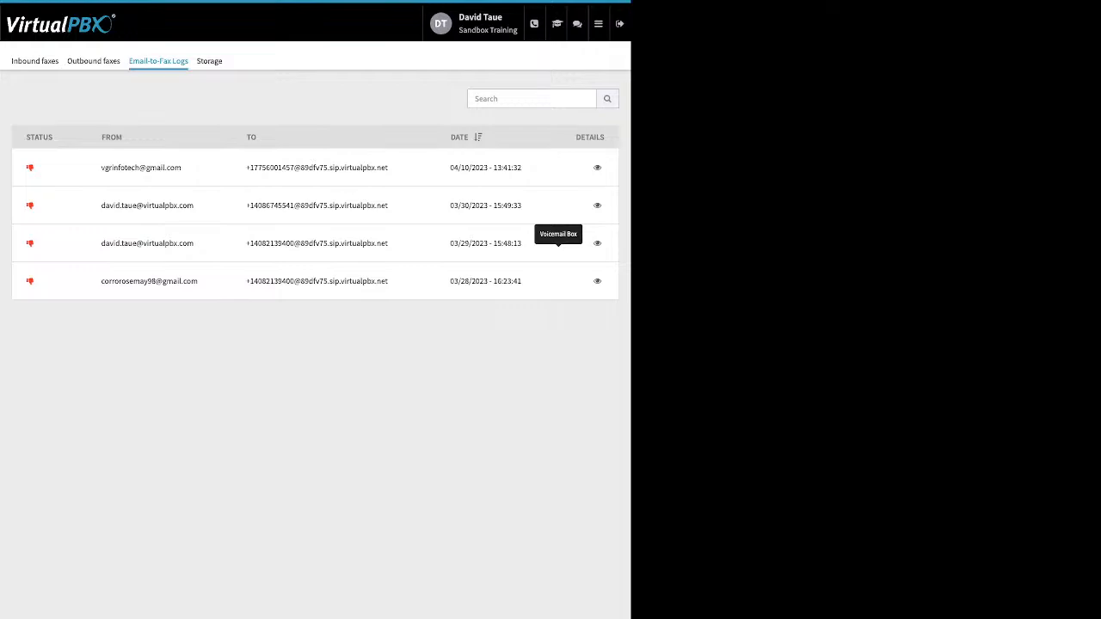
# Step: Inspect the errors in the technical details of the 03/30/2023 email-to-fax entry and close them
pyautogui.click(597, 206)
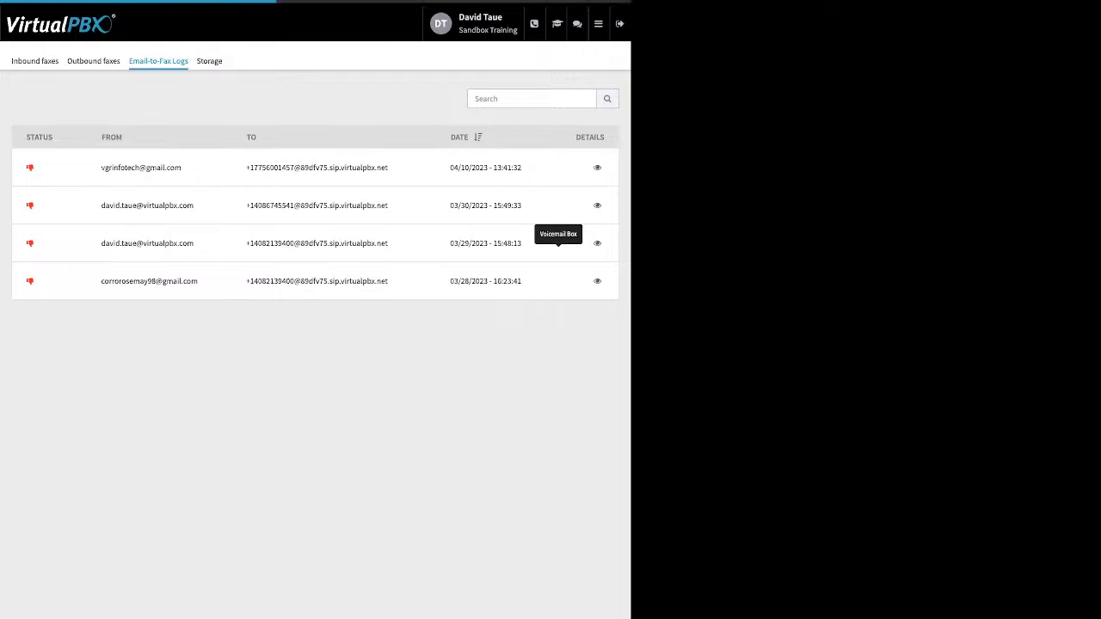
pyautogui.moveTo(191, 287); pyautogui.dragTo(139, 287)
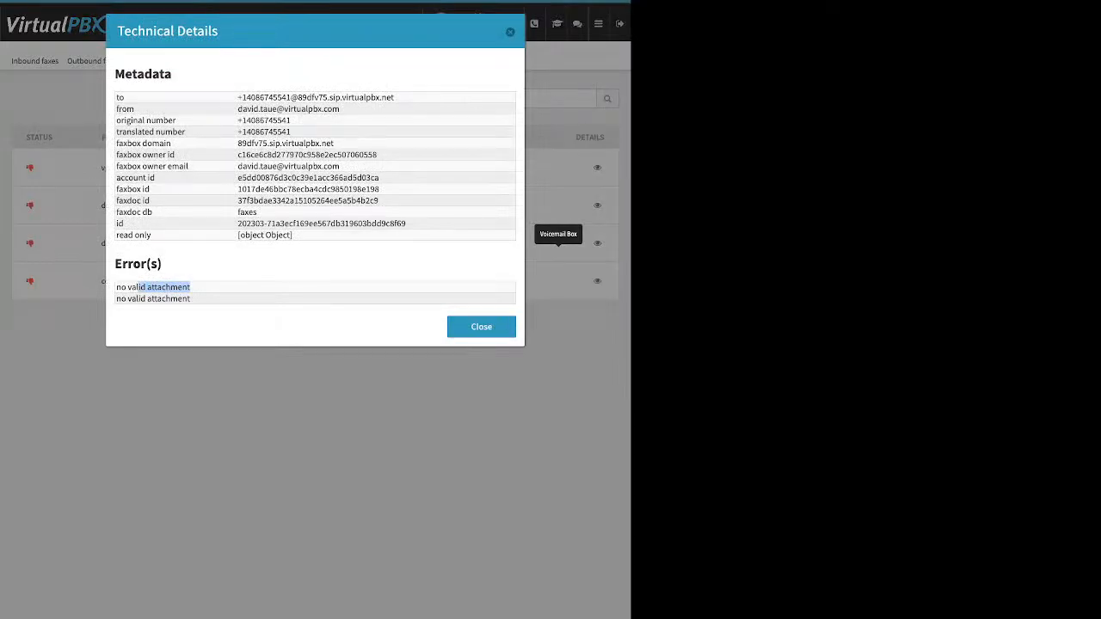
pyautogui.click(482, 327)
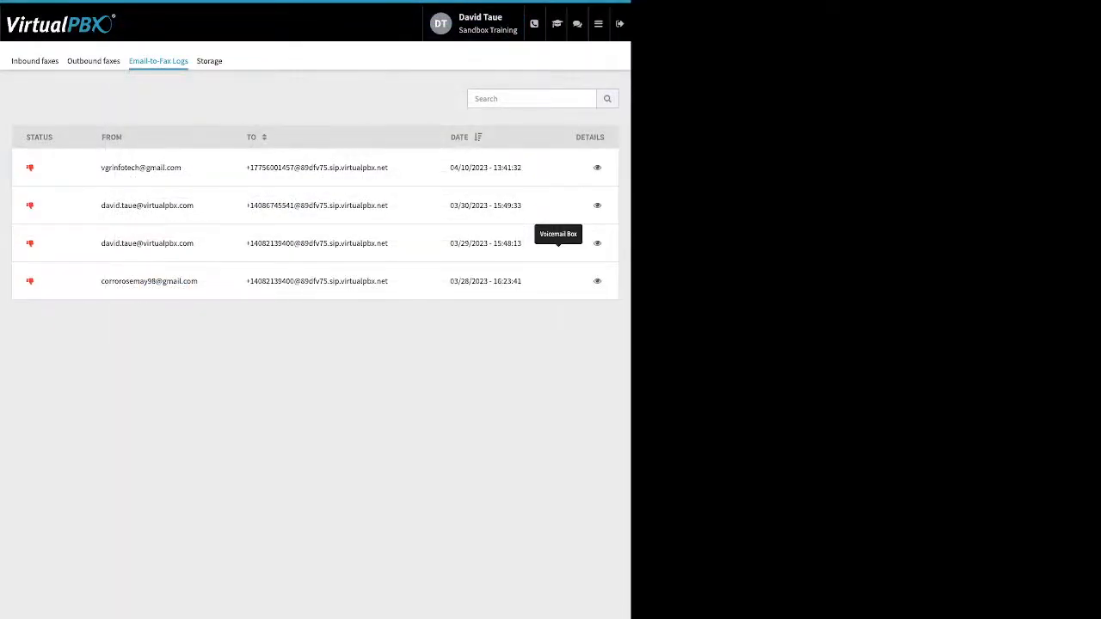
# Step: Open the Number Manager app and view Sandbox Training's spare numbers
pyautogui.click(598, 24)
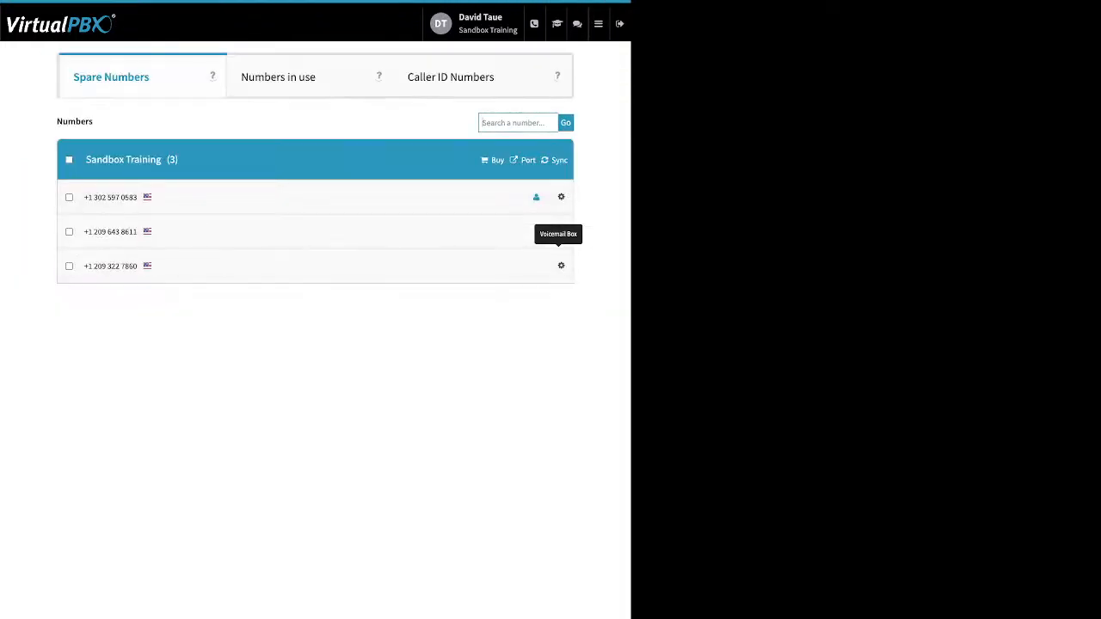
# Step: Open the Voicemails app and display the received messages of the signed-in user's own voicemail box
pyautogui.click(598, 24)
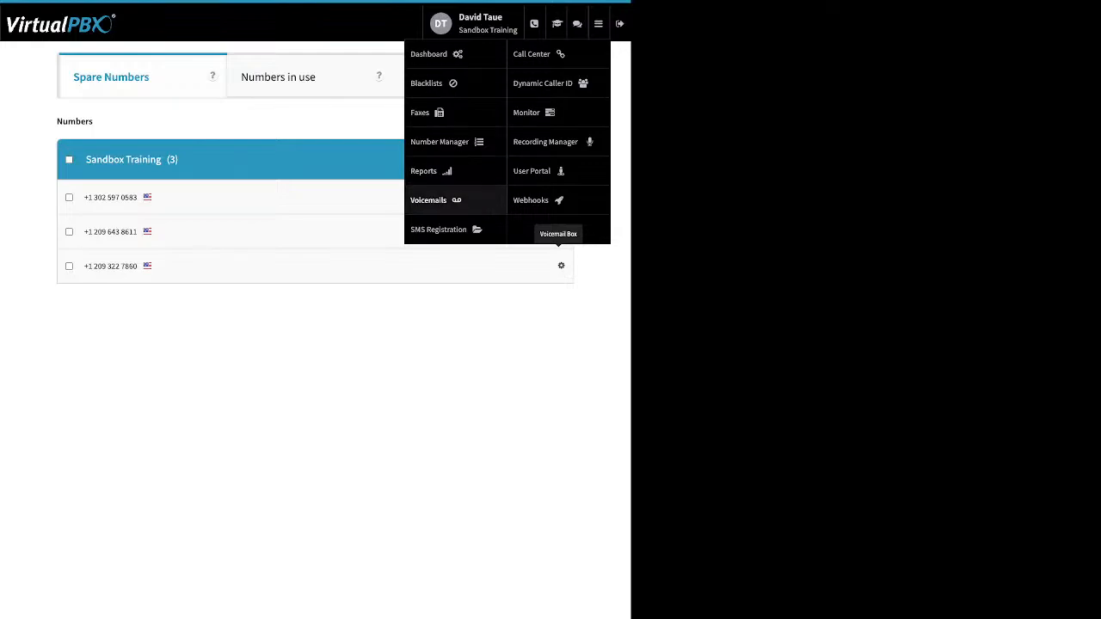
pyautogui.click(428, 199)
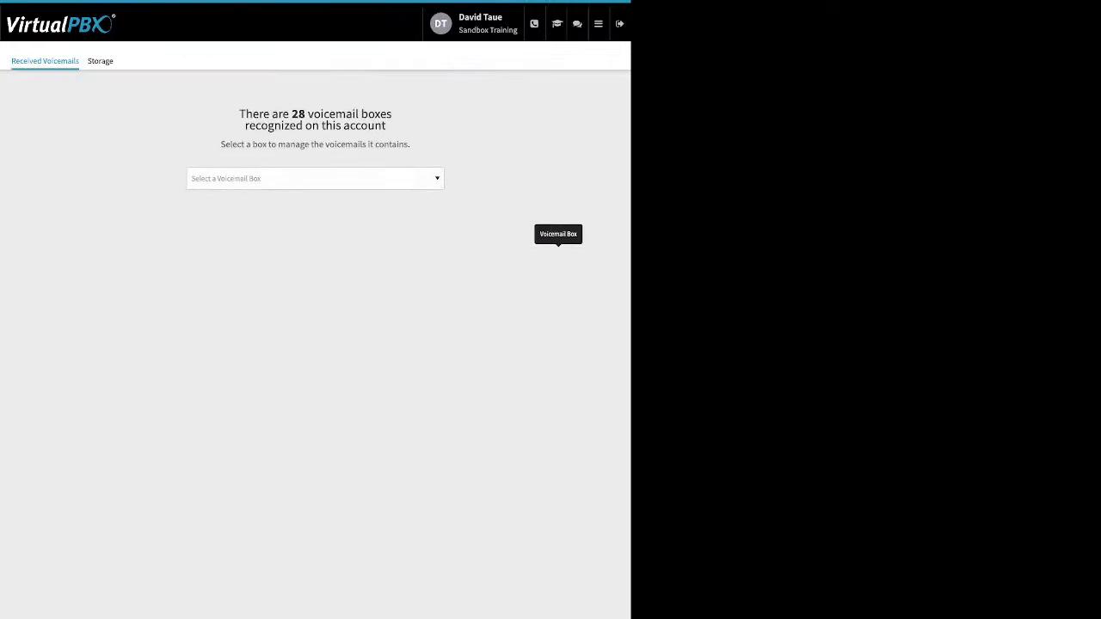
pyautogui.press('d')
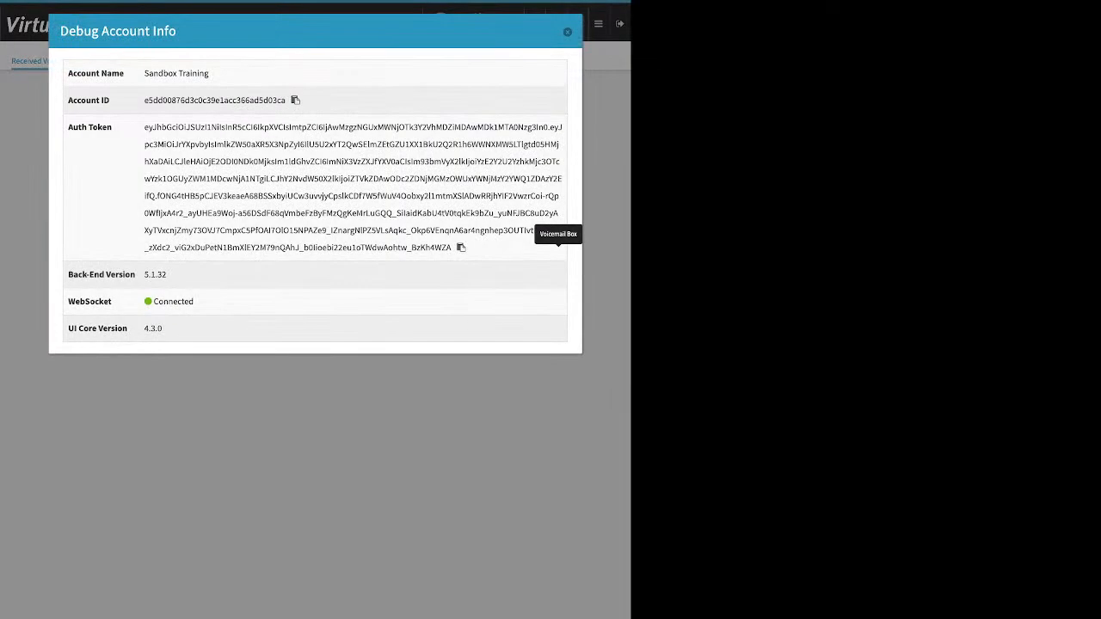
pyautogui.click(567, 32)
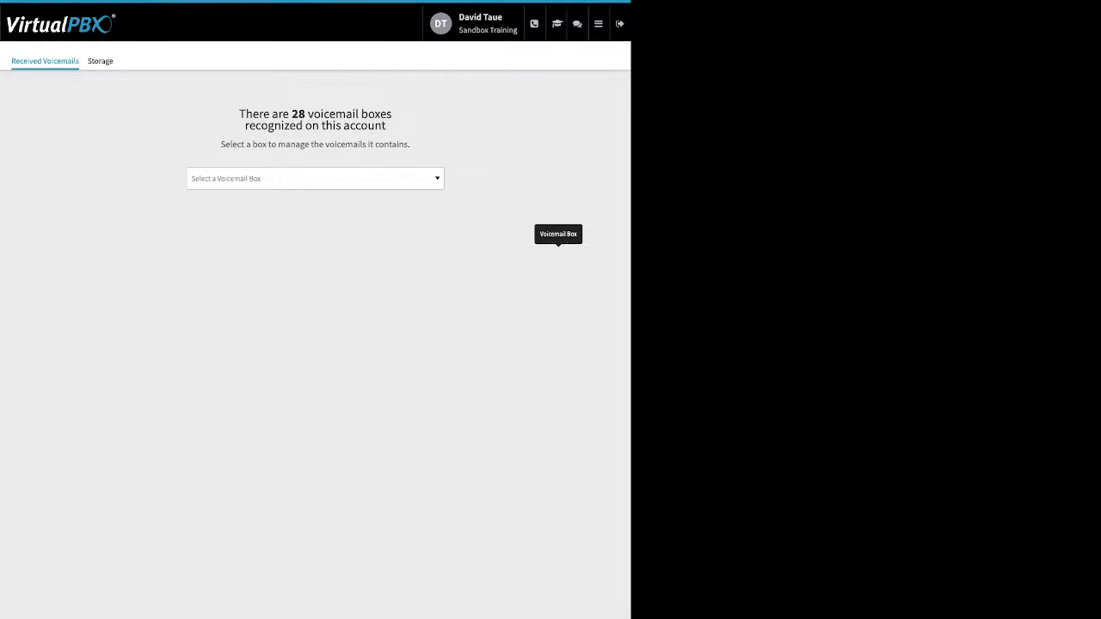
pyautogui.click(315, 179)
pyautogui.write('da')
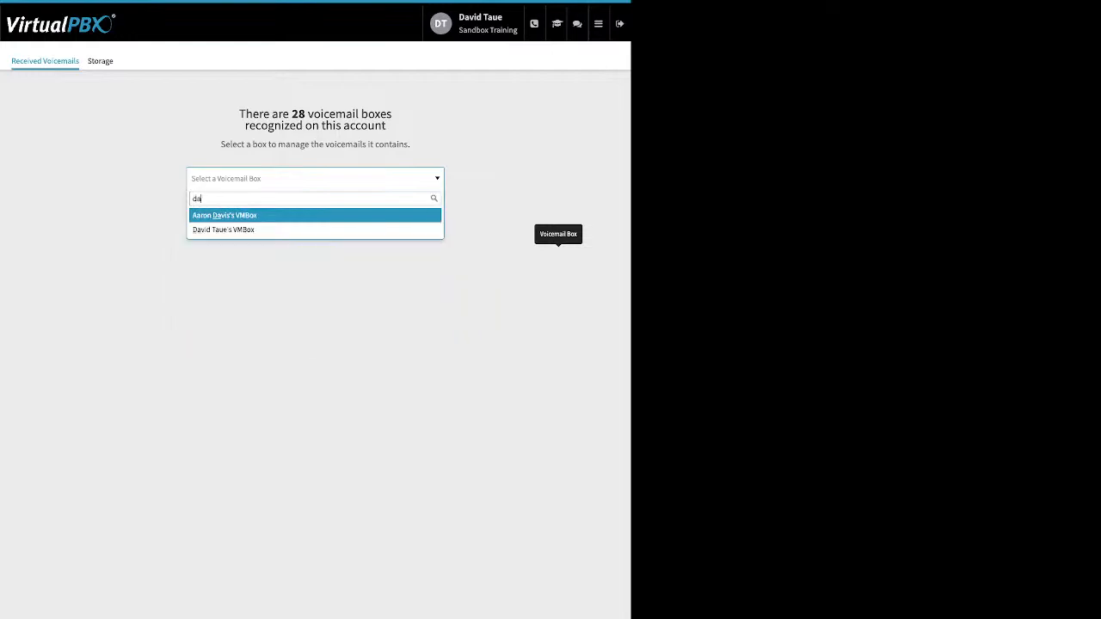
pyautogui.press('Down')
pyautogui.press('Return')
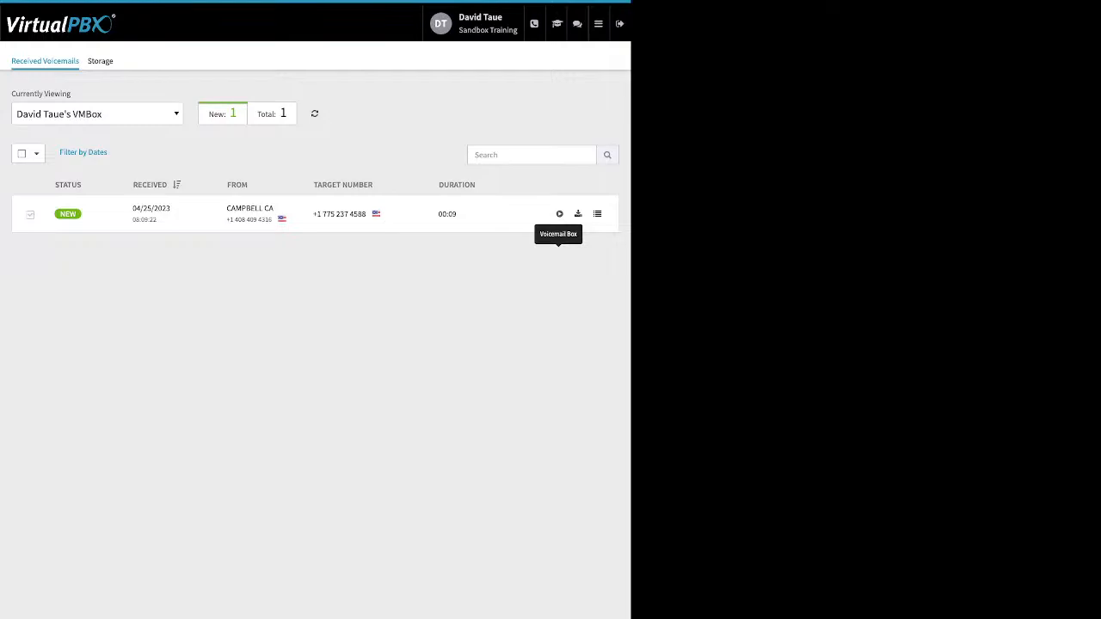
# Step: Select the 04/25/2023 voicemail and review the target boxes for moving it and the options for marking or deleting it, without applying any
pyautogui.click(30, 215)
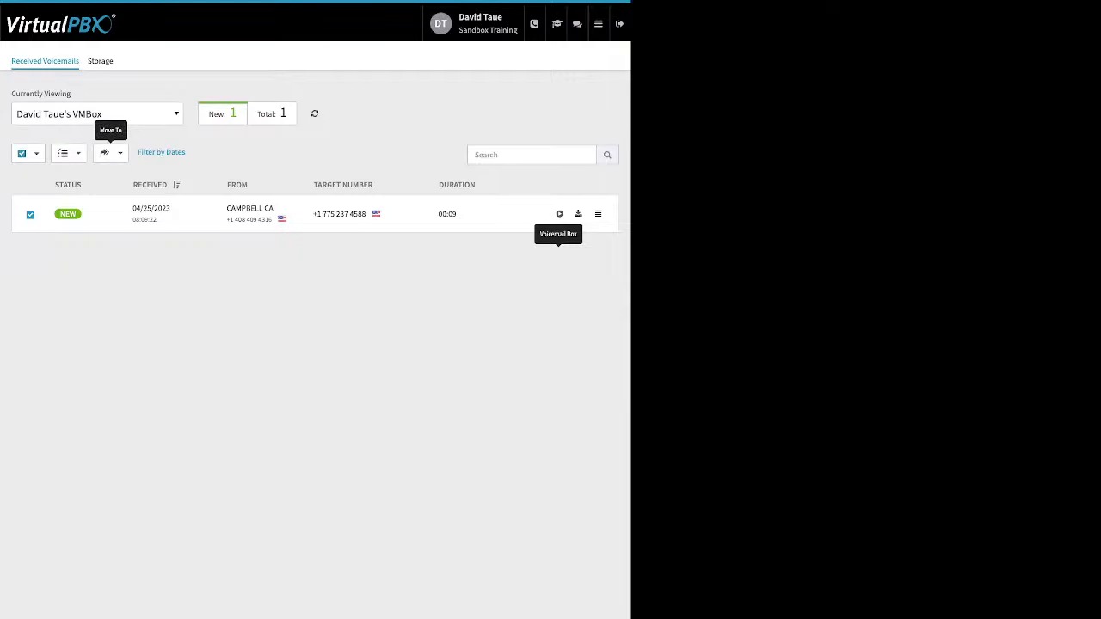
pyautogui.click(108, 152)
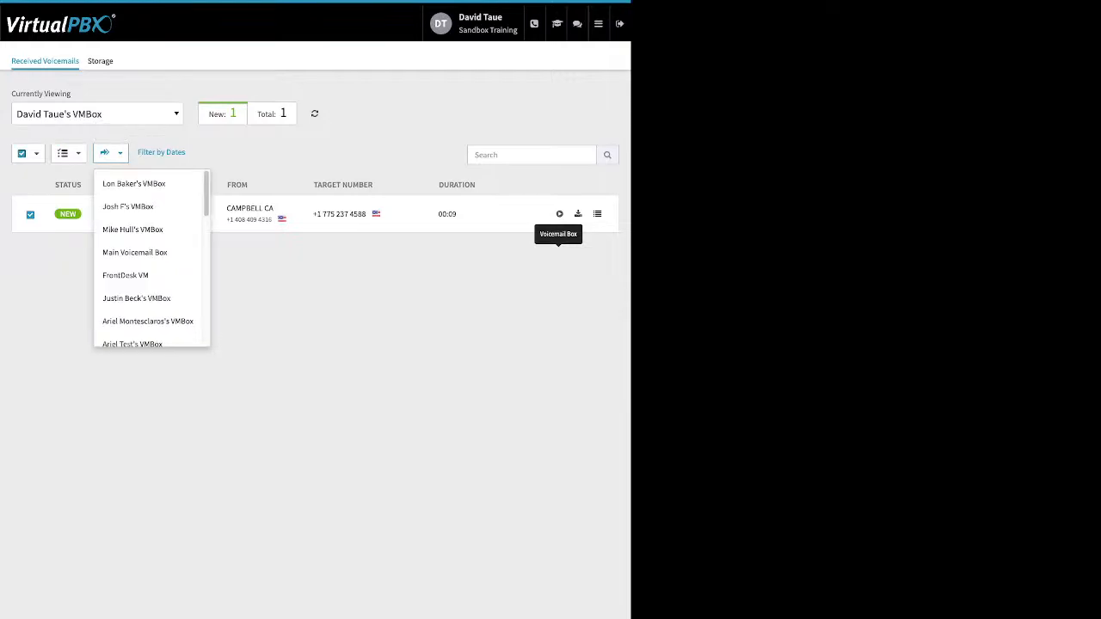
pyautogui.click(110, 153)
pyautogui.click(68, 153)
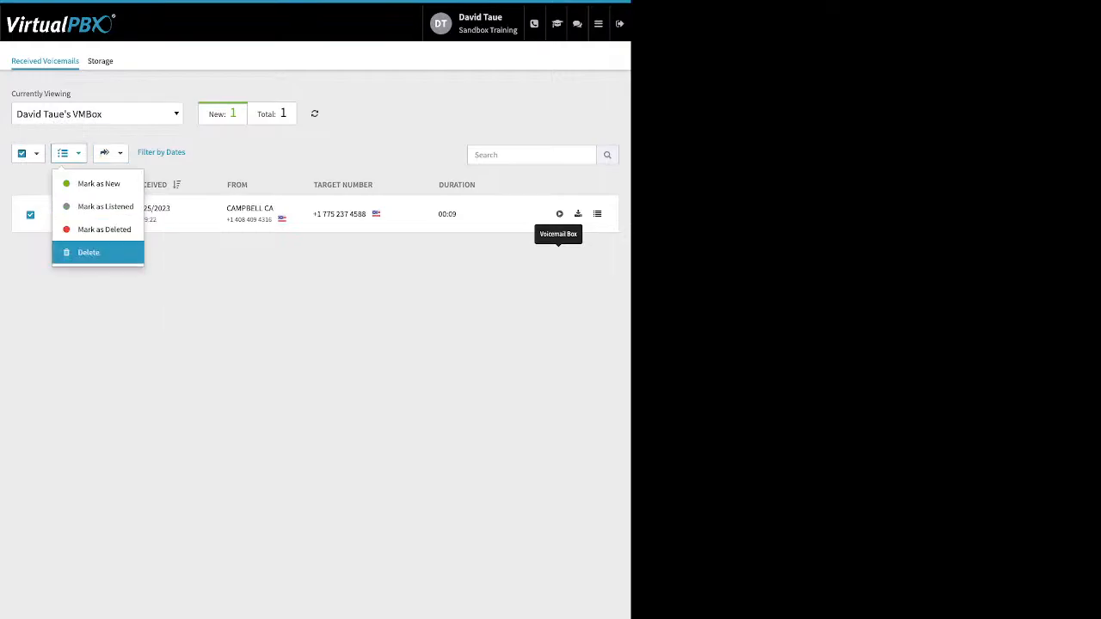
pyautogui.click(103, 302)
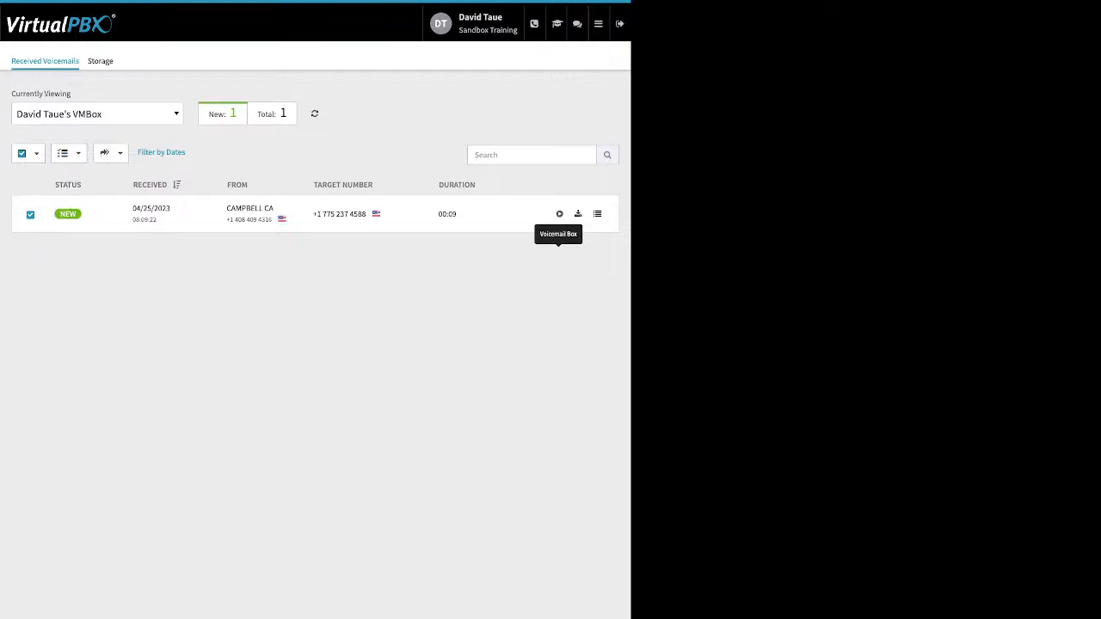
# Step: Open the SMS Registration app and view its overview, the company registration requirements and the registration status
pyautogui.click(599, 24)
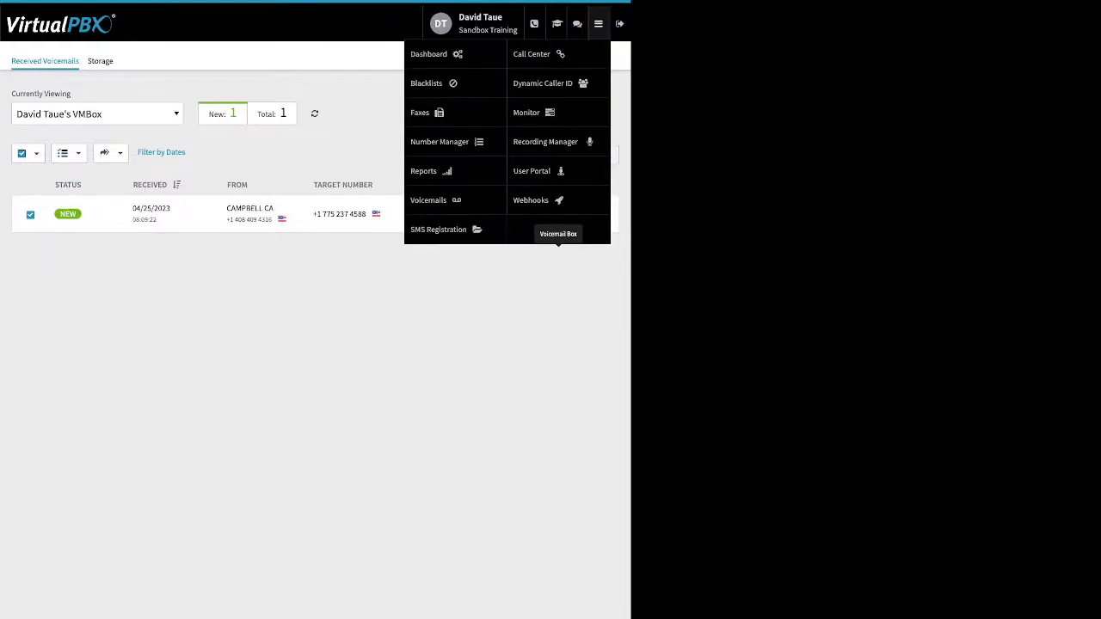
pyautogui.click(438, 228)
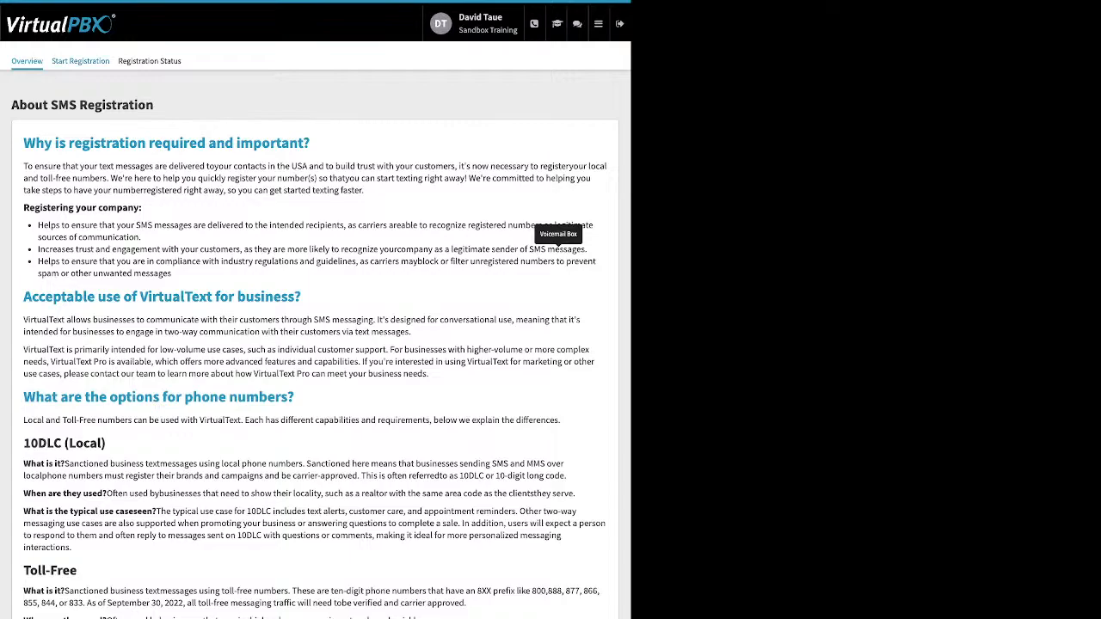
pyautogui.click(80, 61)
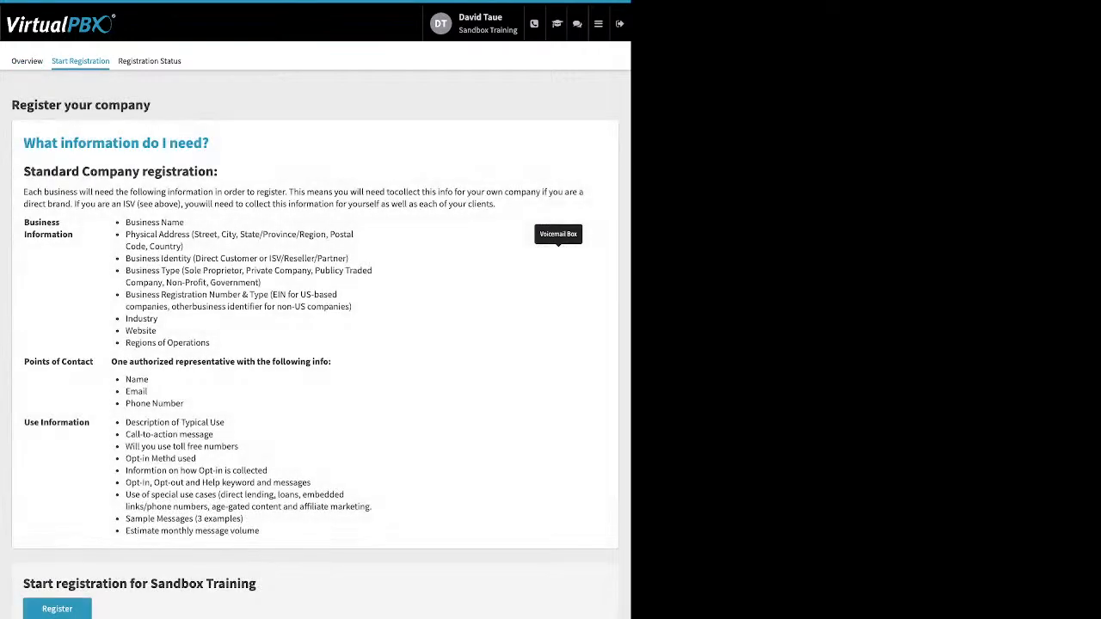
pyautogui.click(149, 61)
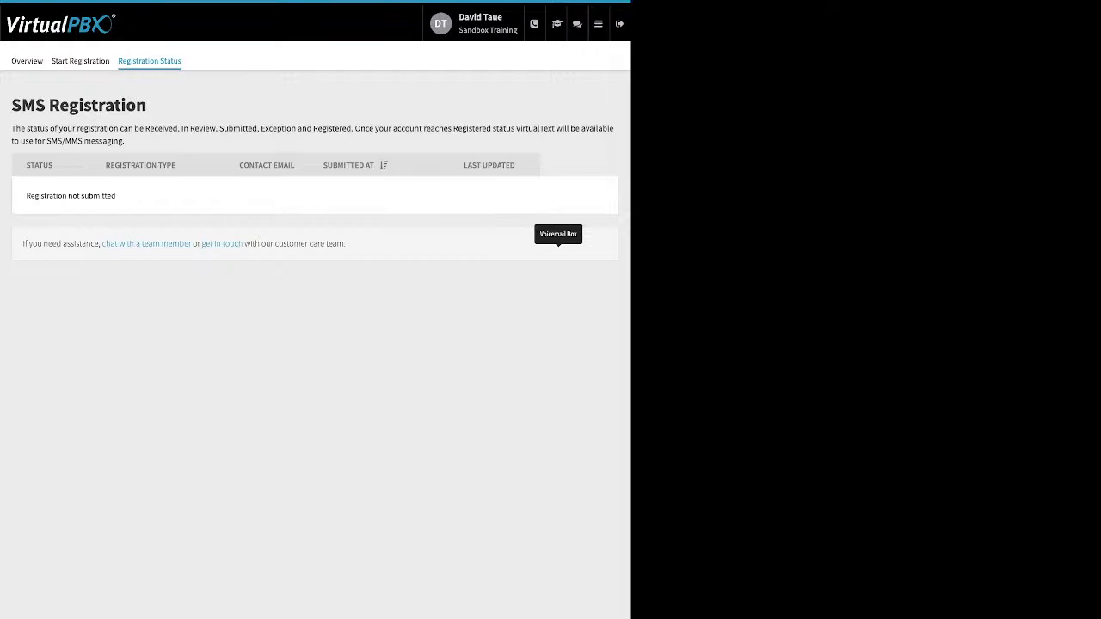
# Step: Open the Dynamic Caller ID app and inspect the name and area code of the 408 Area code rule, closing it without saving
pyautogui.click(599, 24)
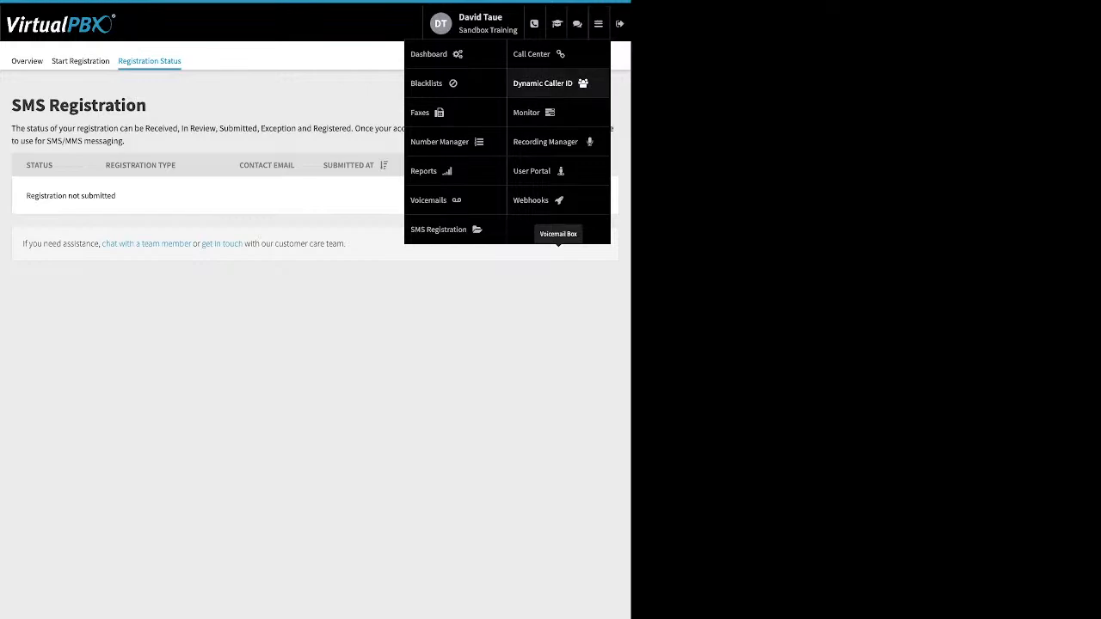
pyautogui.click(543, 82)
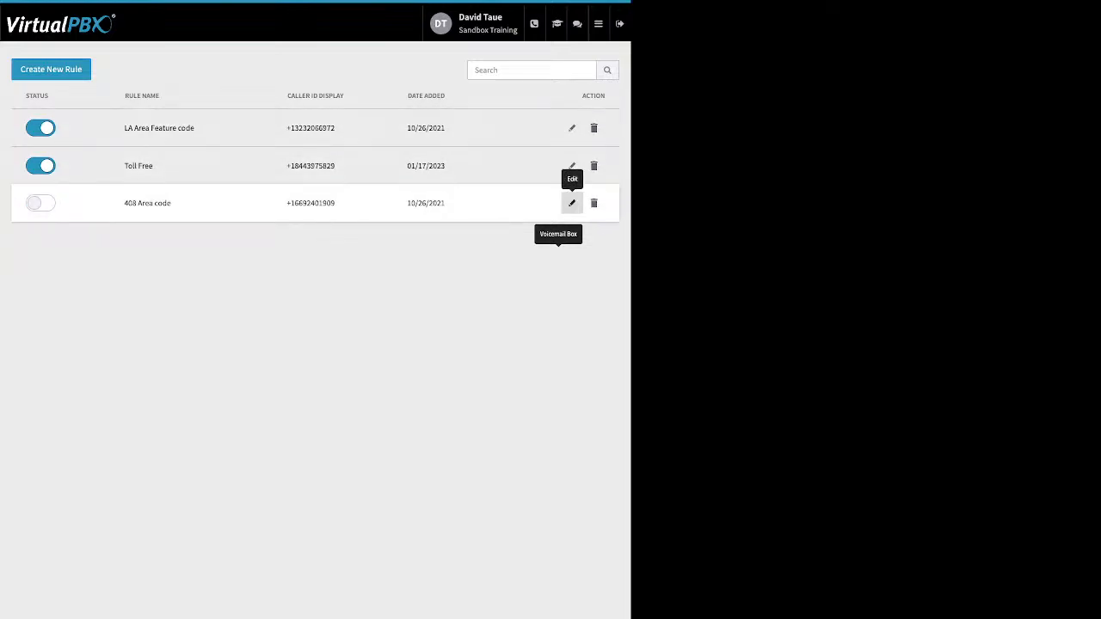
pyautogui.click(571, 203)
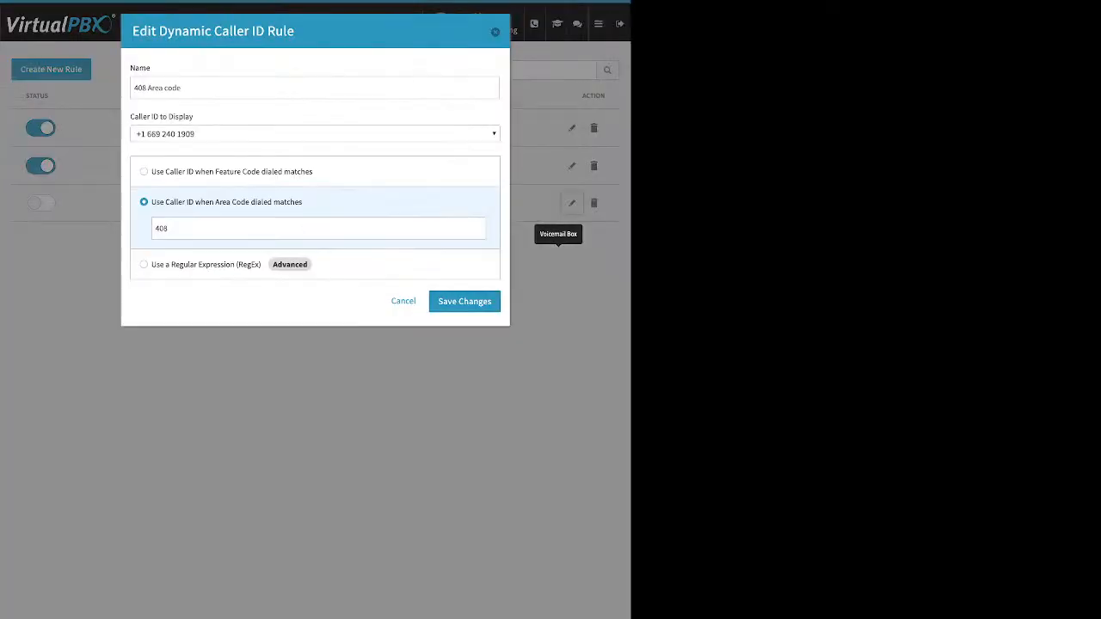
pyautogui.tripleClick(158, 88)
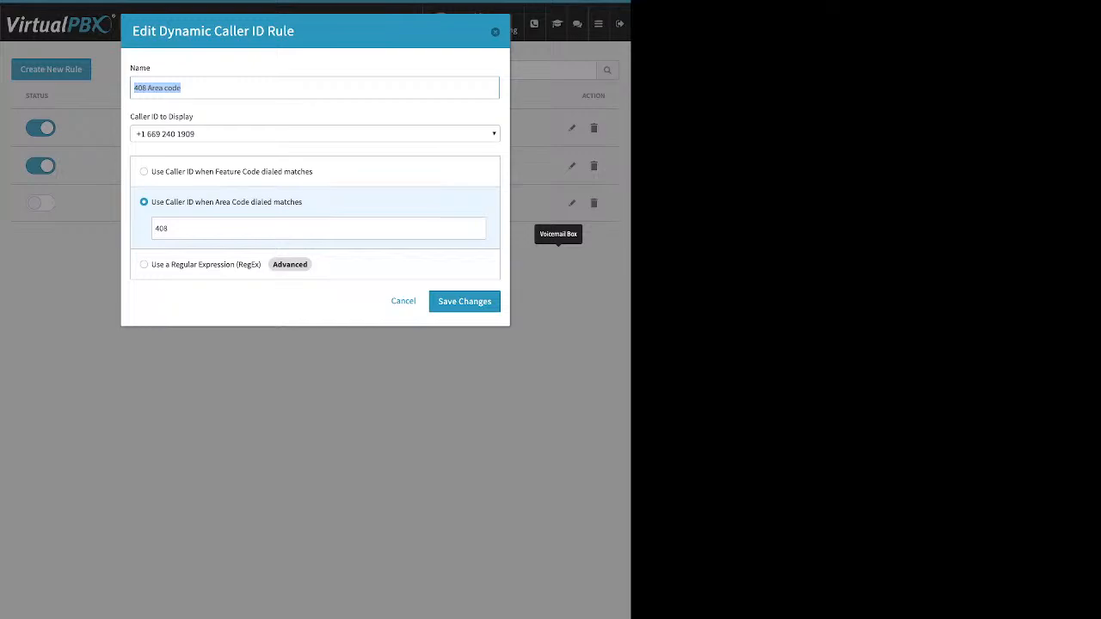
pyautogui.click(172, 228)
pyautogui.doubleClick(162, 229)
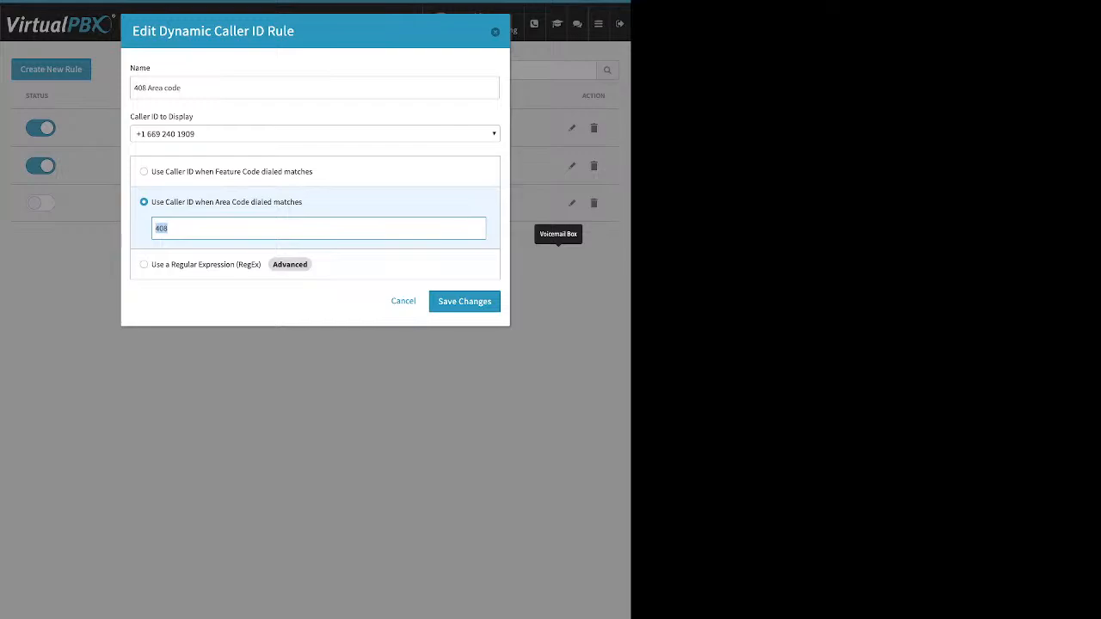
pyautogui.press('Escape')
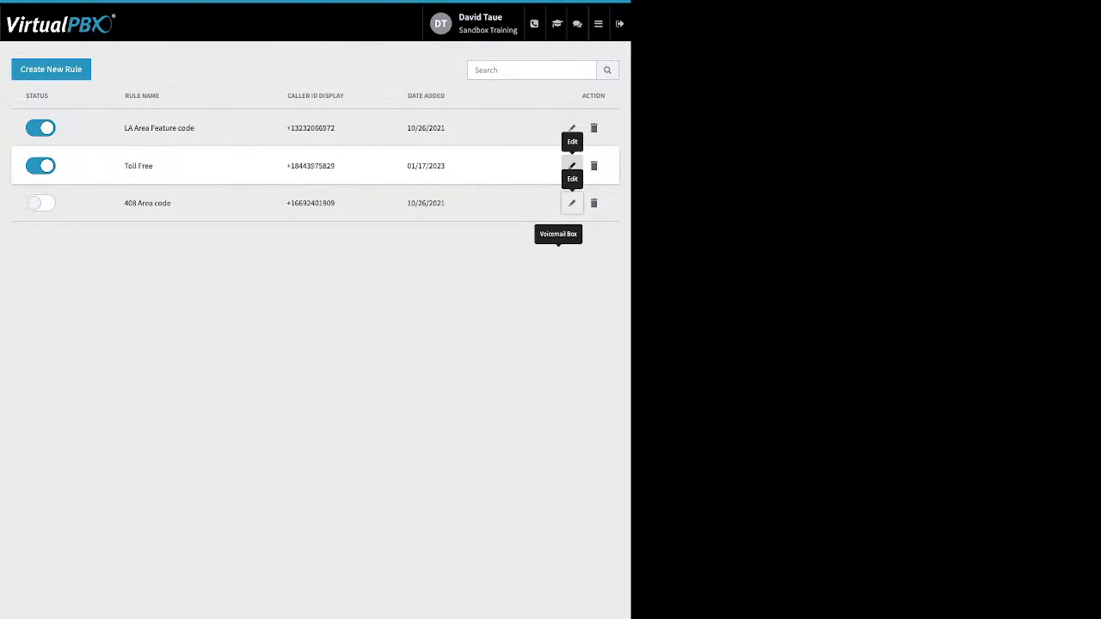
# Step: Inspect the feature code that triggers the LA Area Feature code rule and close the rule without saving
pyautogui.click(572, 129)
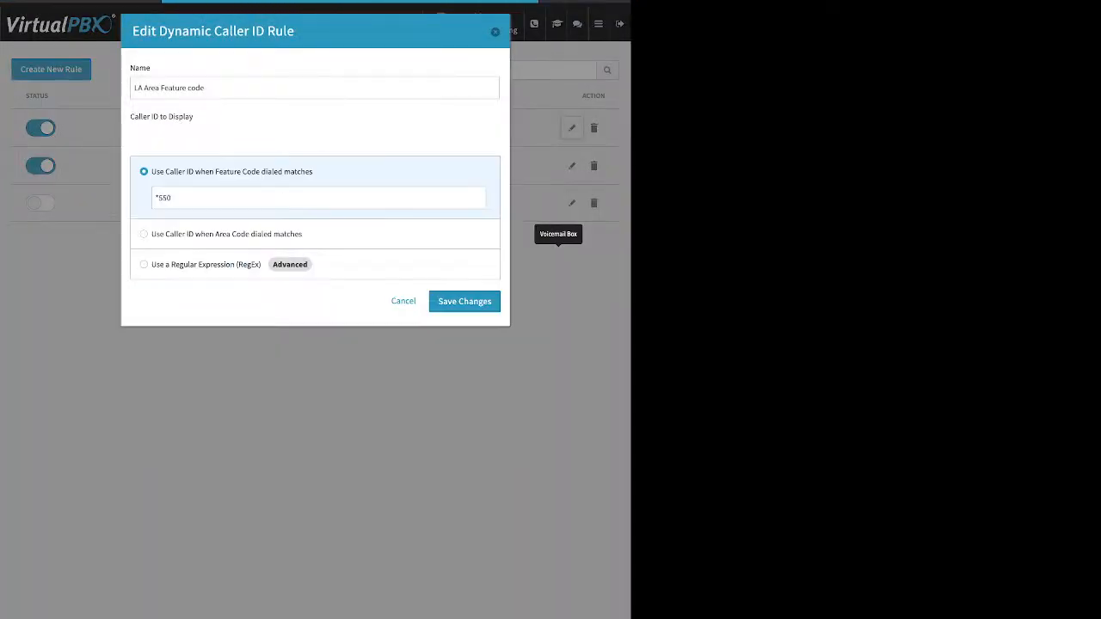
pyautogui.doubleClick(163, 198)
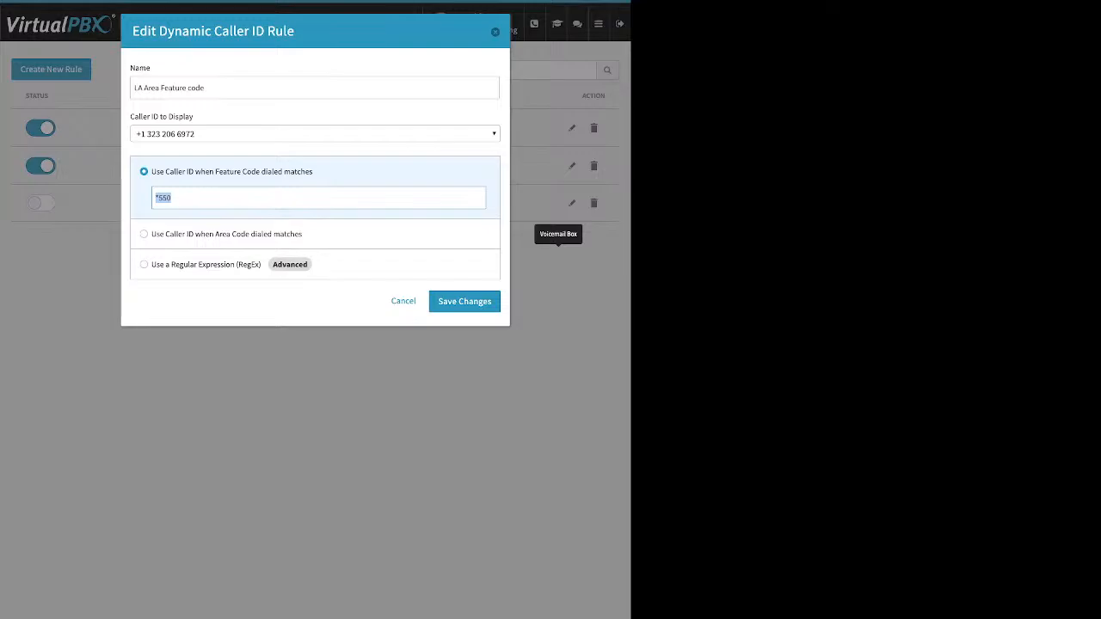
pyautogui.click(496, 31)
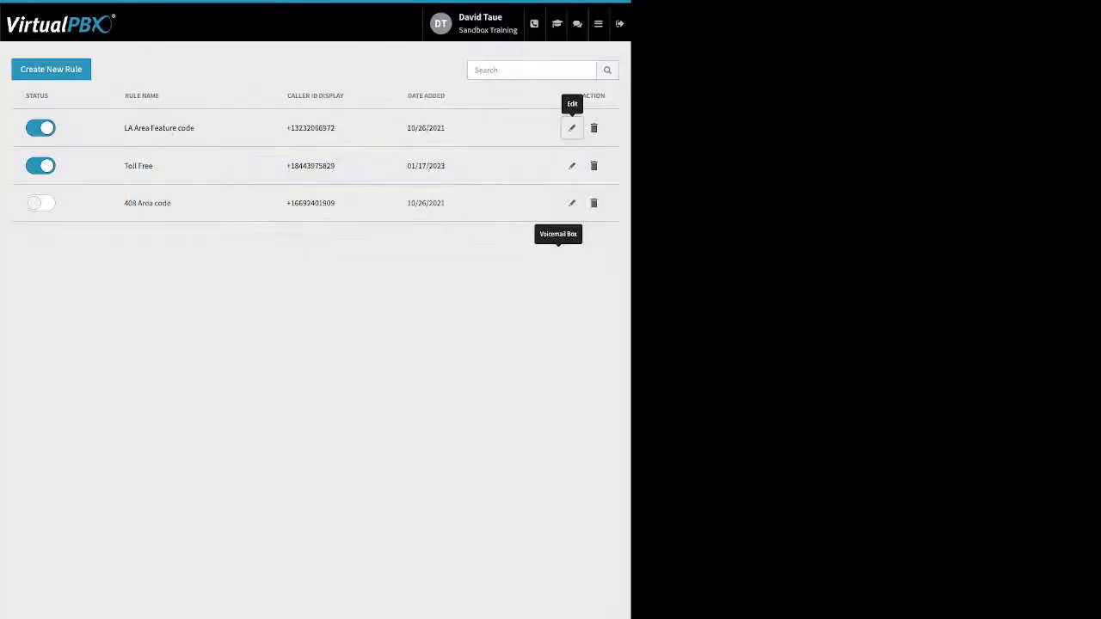
# Step: Open the Monitor app and review the busy and available employees, the devices, and the active and parked call areas
pyautogui.click(598, 24)
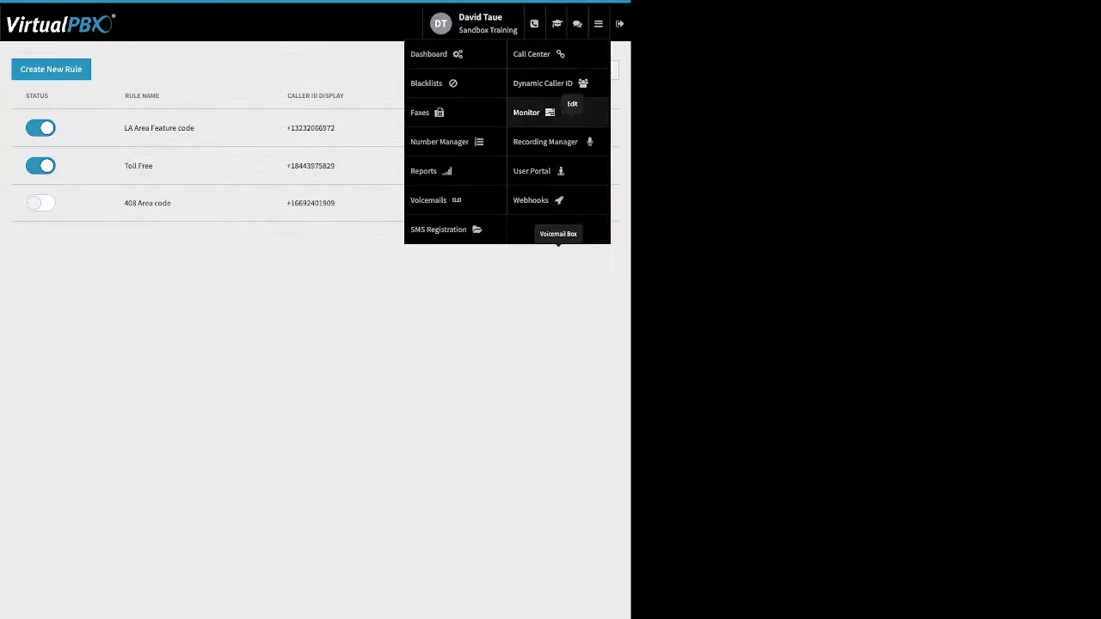
pyautogui.click(529, 112)
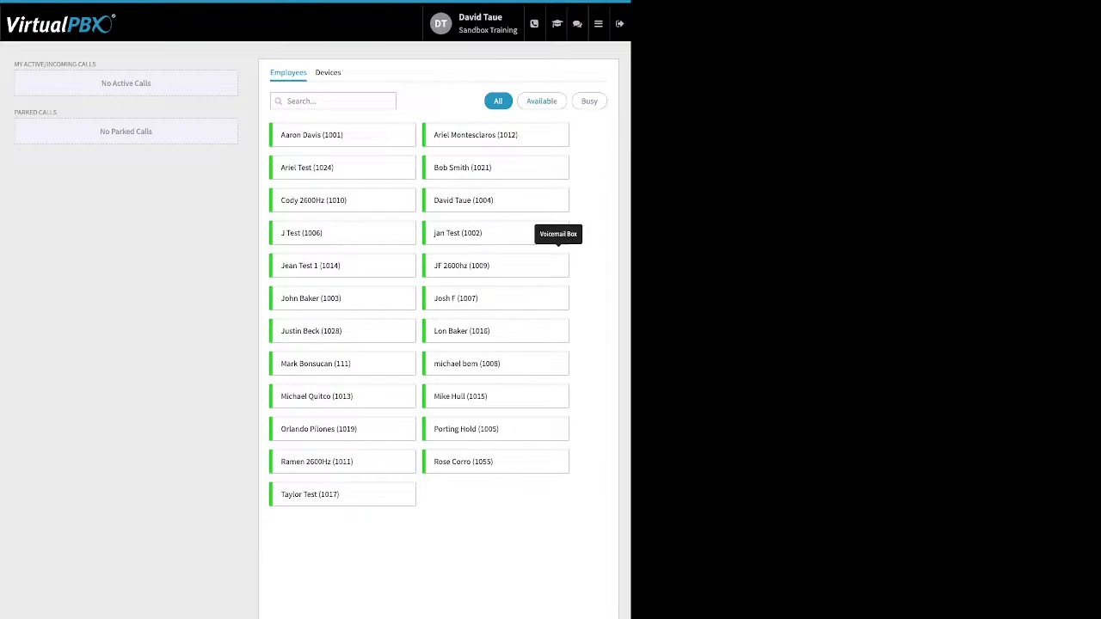
pyautogui.click(590, 102)
pyautogui.click(542, 102)
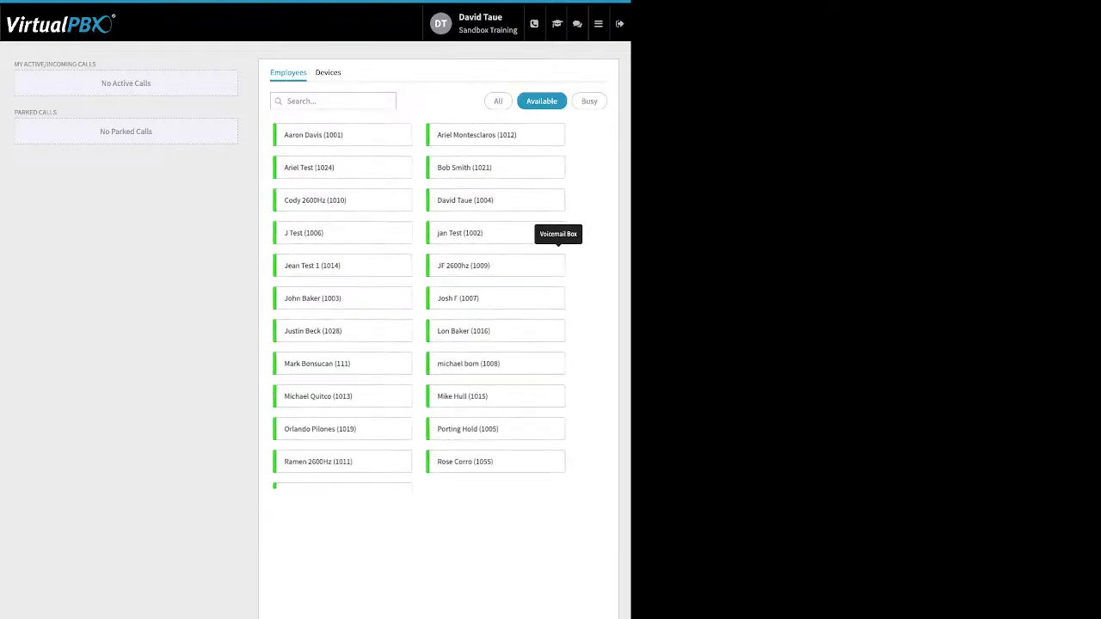
pyautogui.click(328, 73)
pyautogui.click(289, 73)
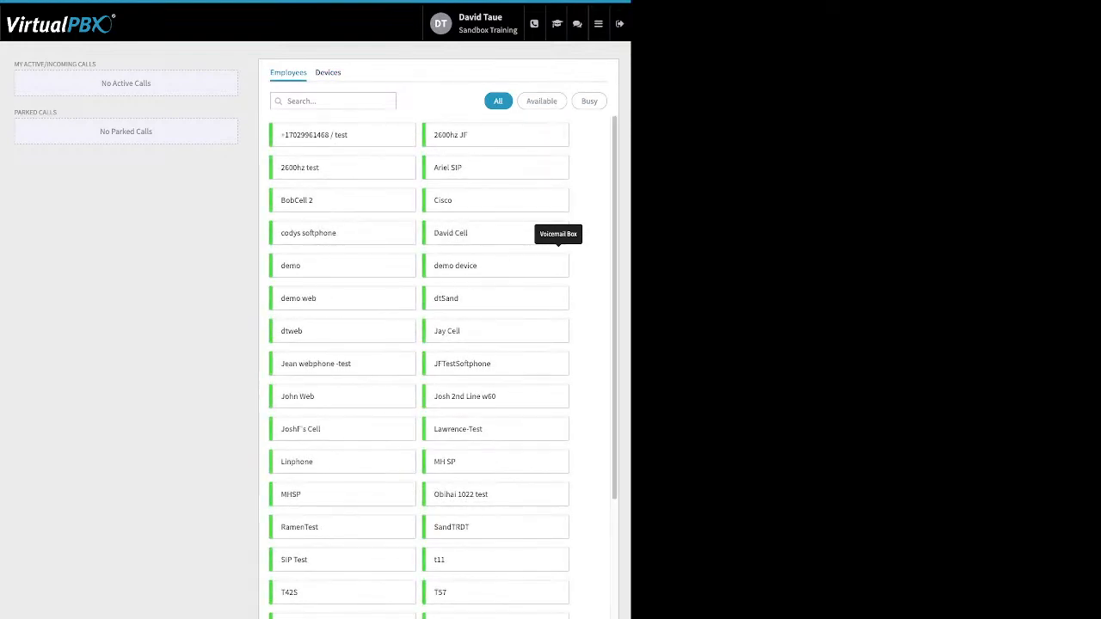
pyautogui.moveTo(97, 63); pyautogui.dragTo(14, 63)
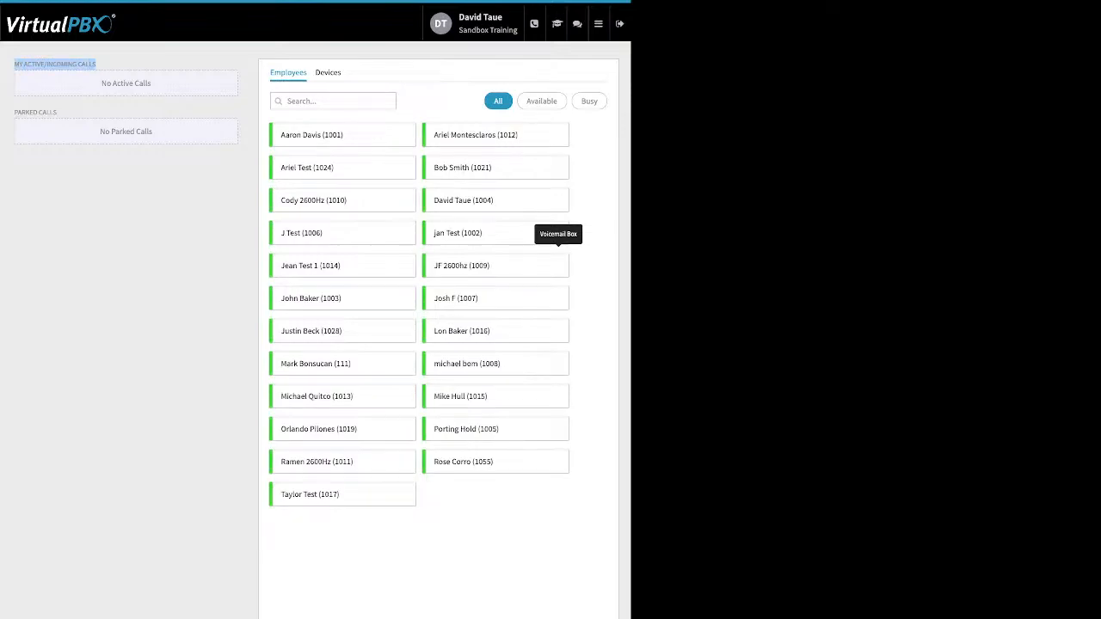
pyautogui.moveTo(57, 112); pyautogui.dragTo(22, 111)
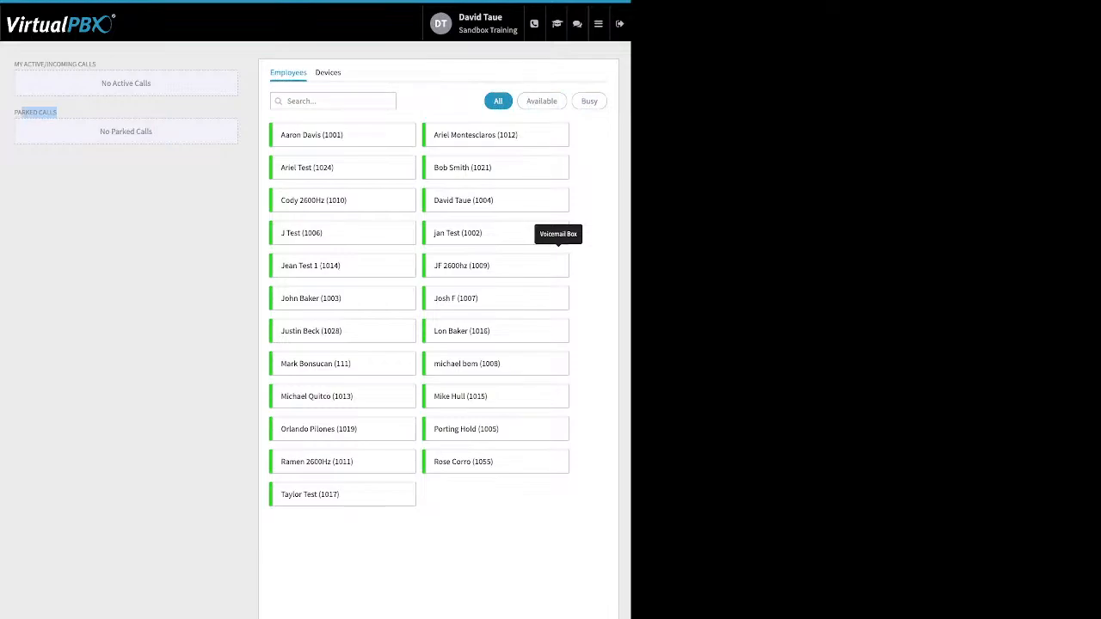
# Step: Open the Webhooks app and view the form for creating a new webhook
pyautogui.moveTo(598, 24)
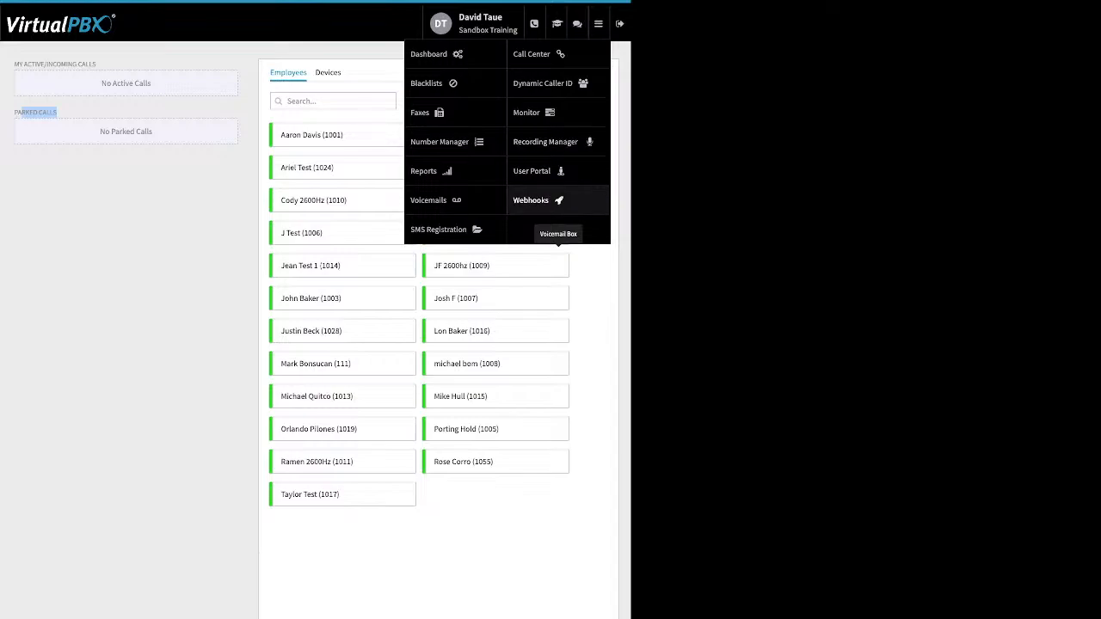
pyautogui.click(531, 200)
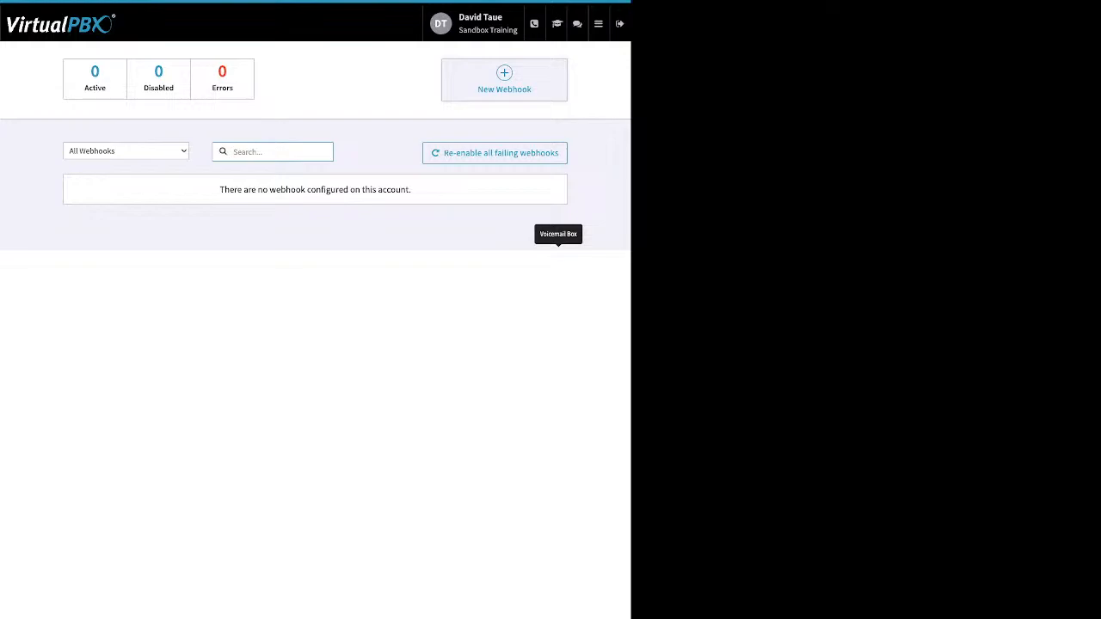
pyautogui.click(504, 79)
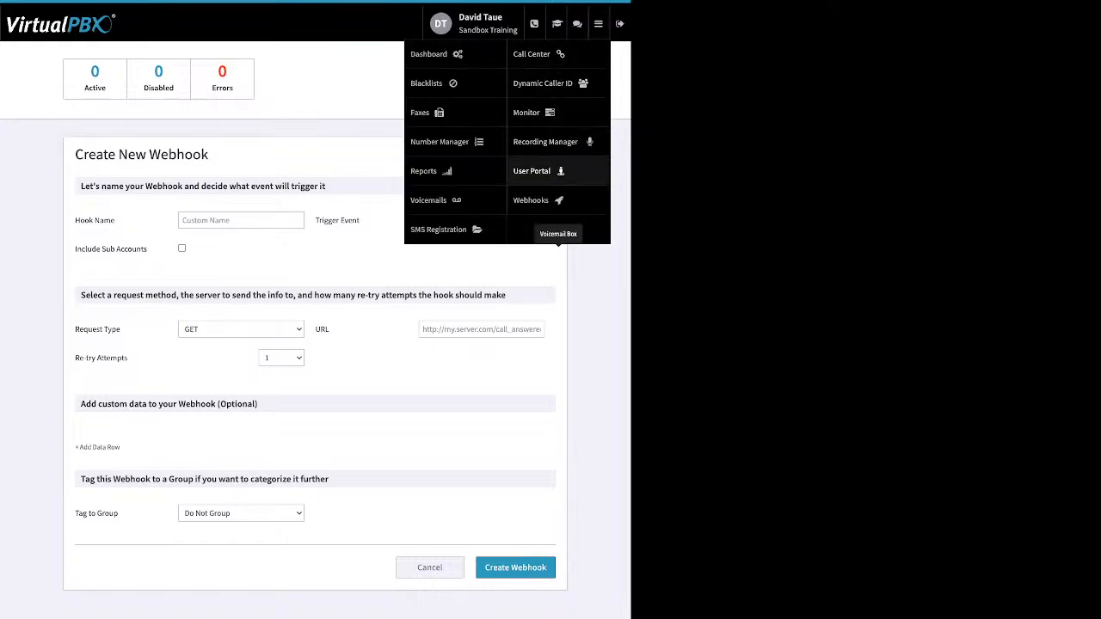
# Step: Open the User Portal, select the new voicemail, and view the selection filters and mark-as options without applying any
pyautogui.click(531, 170)
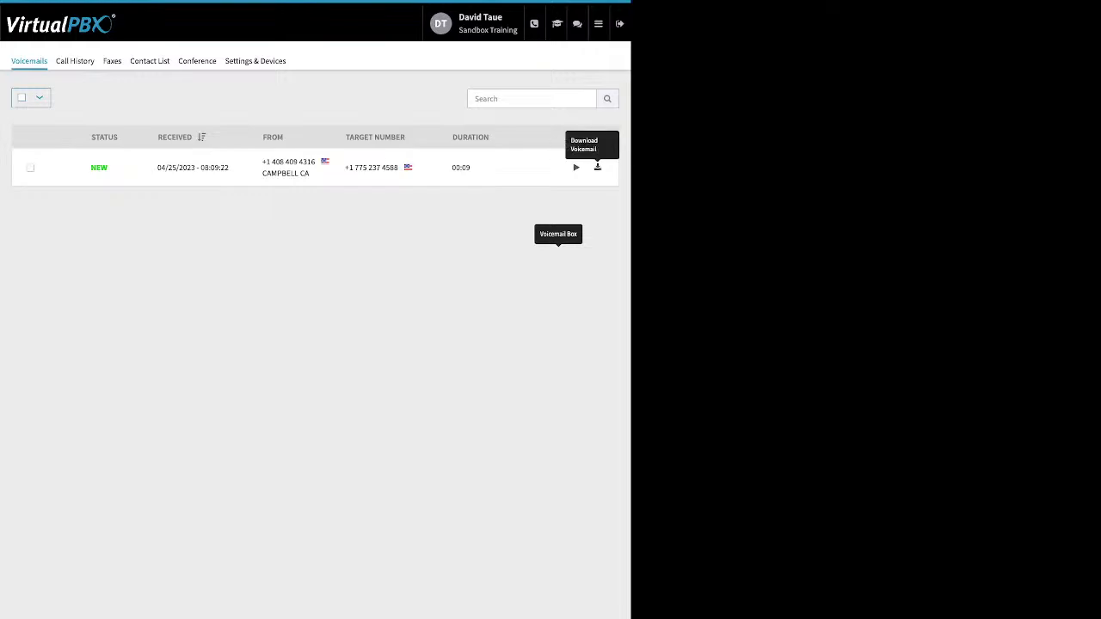
pyautogui.click(30, 168)
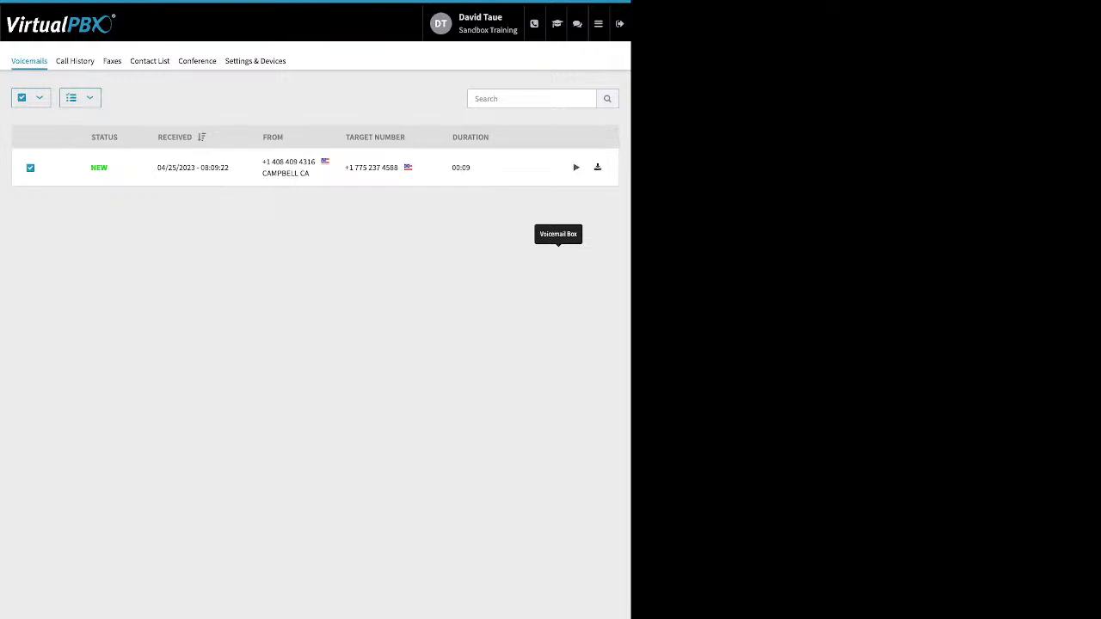
pyautogui.click(37, 97)
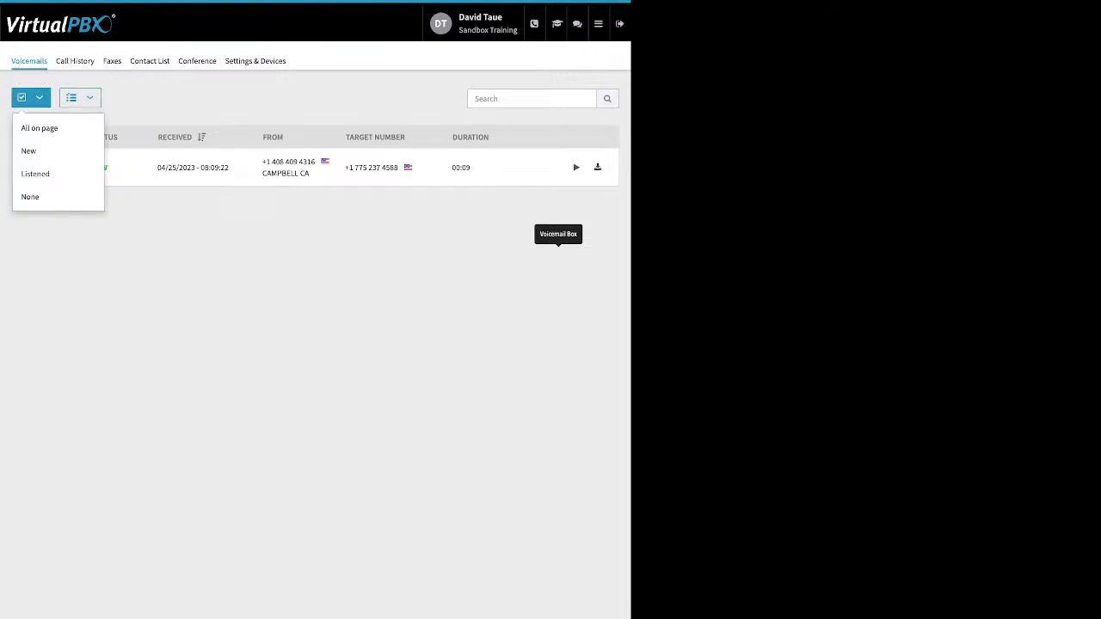
pyautogui.click(80, 97)
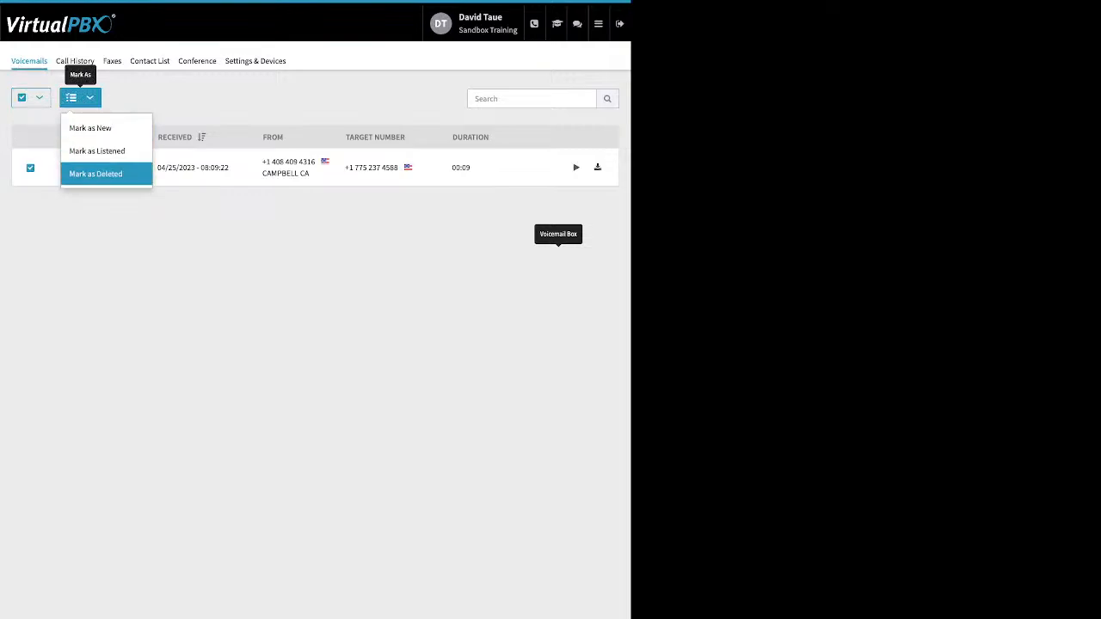
pyautogui.click(200, 233)
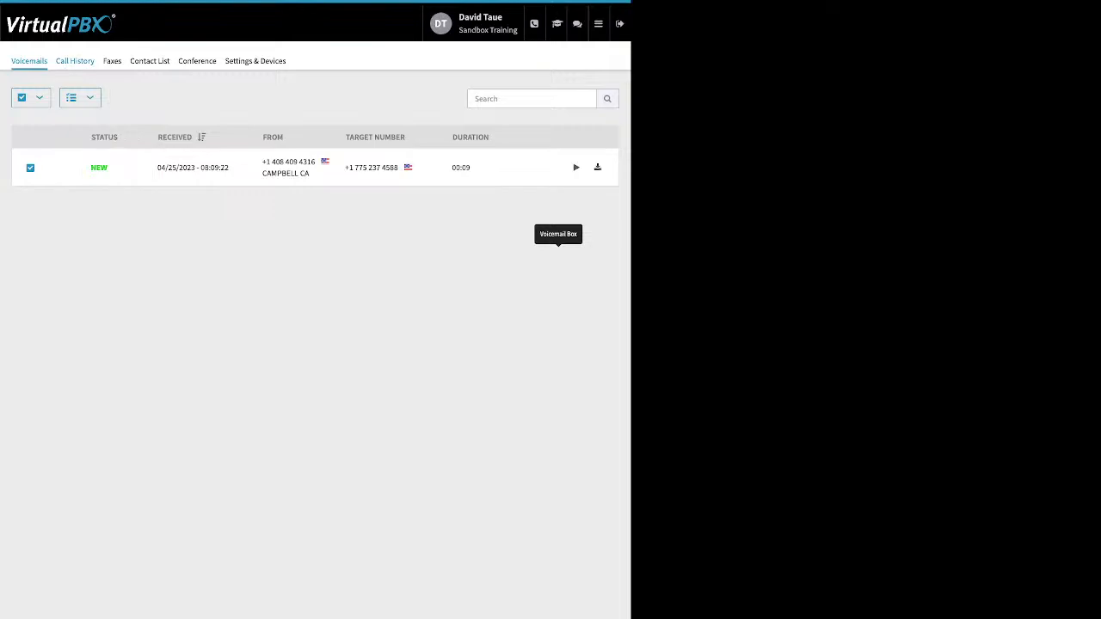
# Step: Filter the user's call history with a start date of 03/01/2023 and an end date of 03/31/2023
pyautogui.click(75, 60)
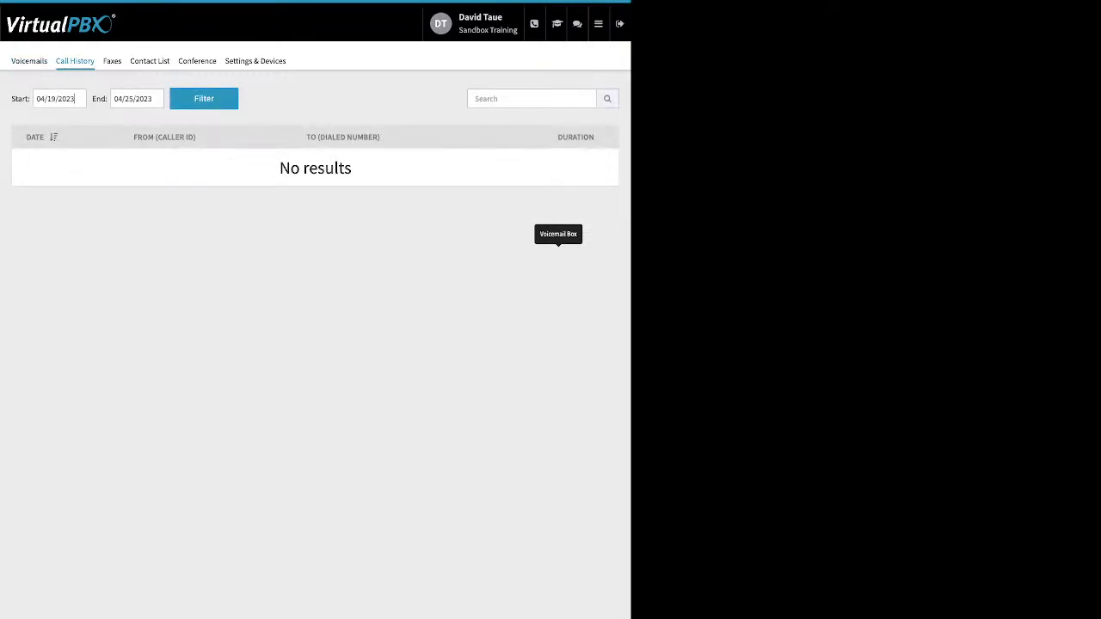
pyautogui.click(72, 99)
pyautogui.click(45, 123)
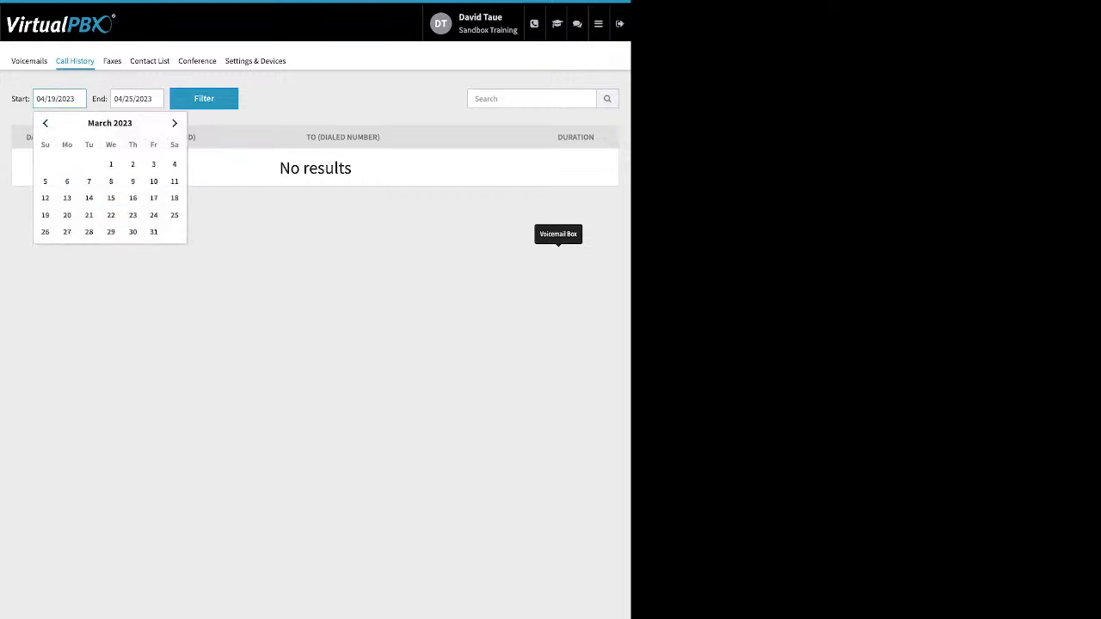
pyautogui.click(111, 163)
pyautogui.click(204, 99)
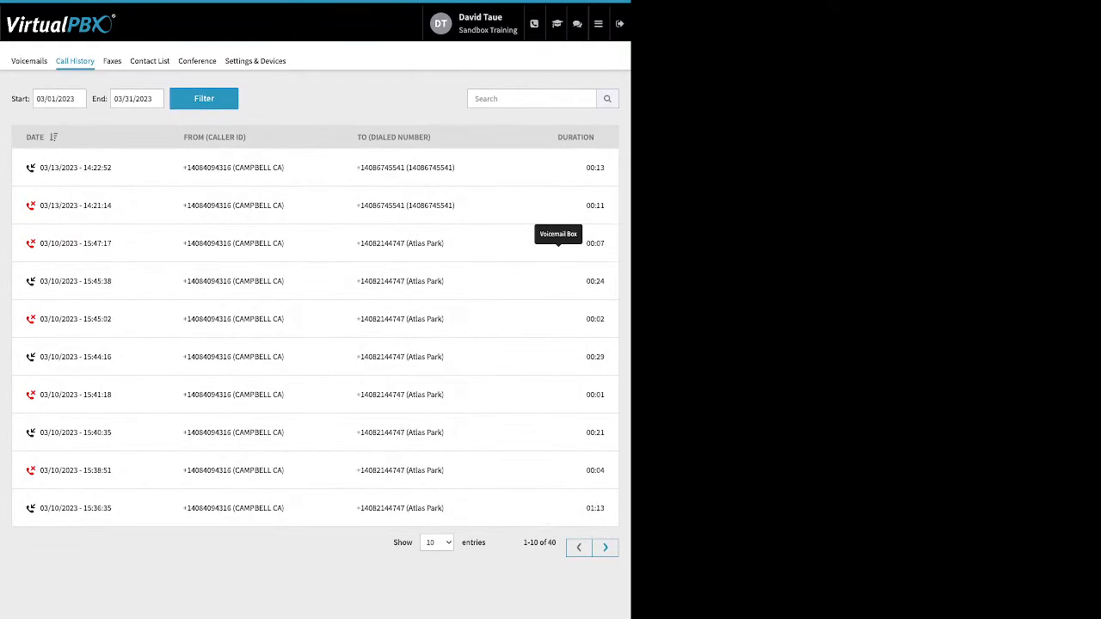
# Step: Review the portal's faxes, the contact list with its entries-per-page choice, and the conference settings
pyautogui.click(112, 62)
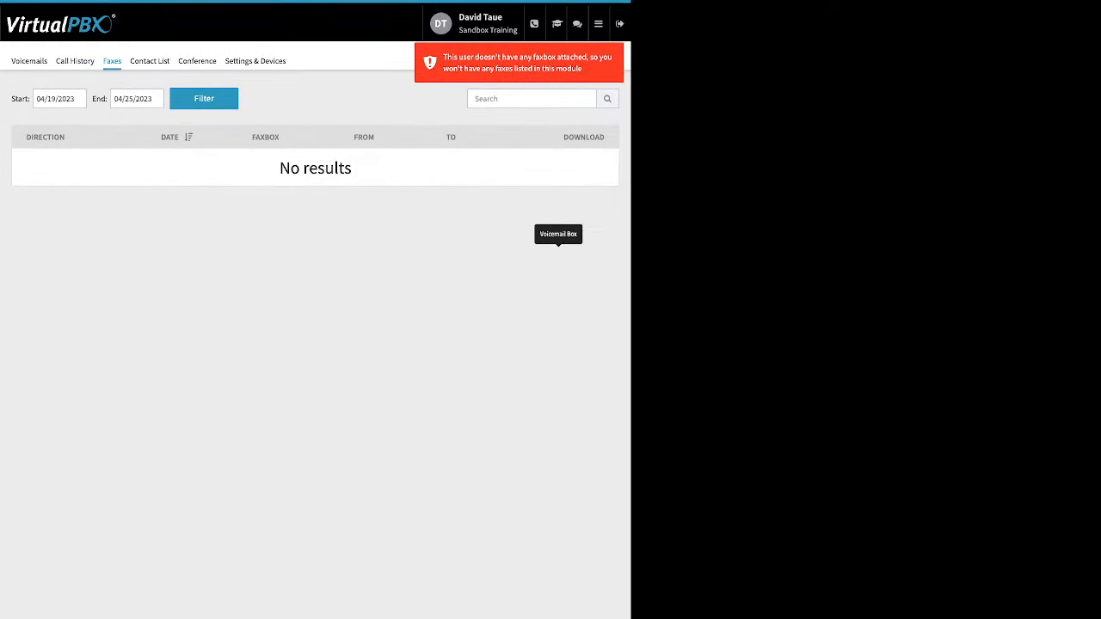
pyautogui.click(150, 61)
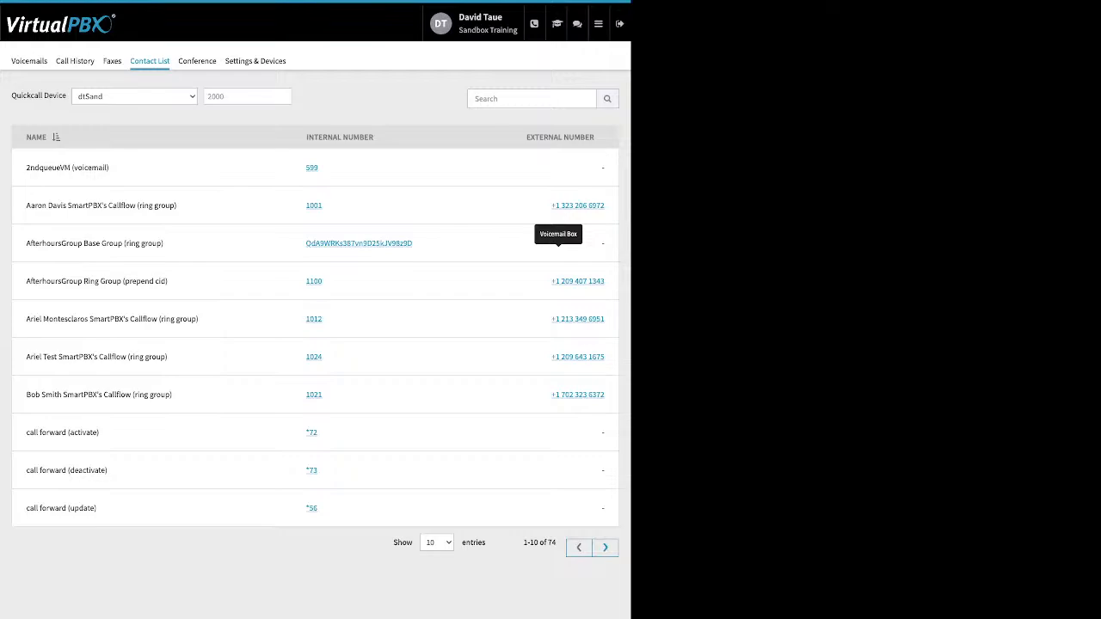
pyautogui.click(437, 543)
pyautogui.click(197, 60)
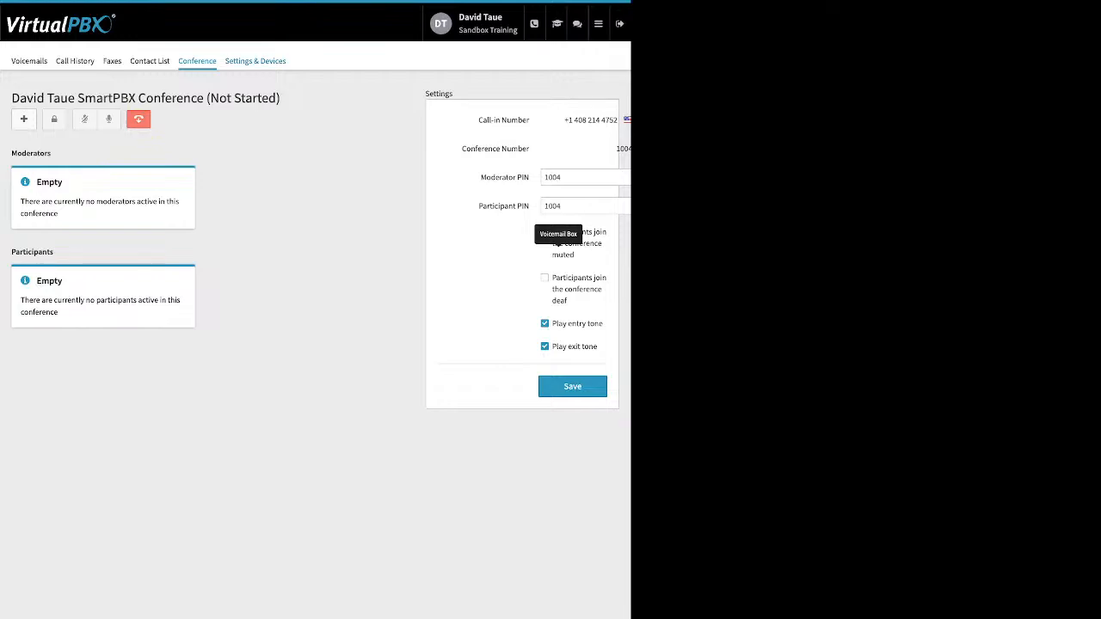
# Step: Enable call forwarding in the user's settings to inspect the forwarding number and options, and return to the Dashboard without saving
pyautogui.click(255, 61)
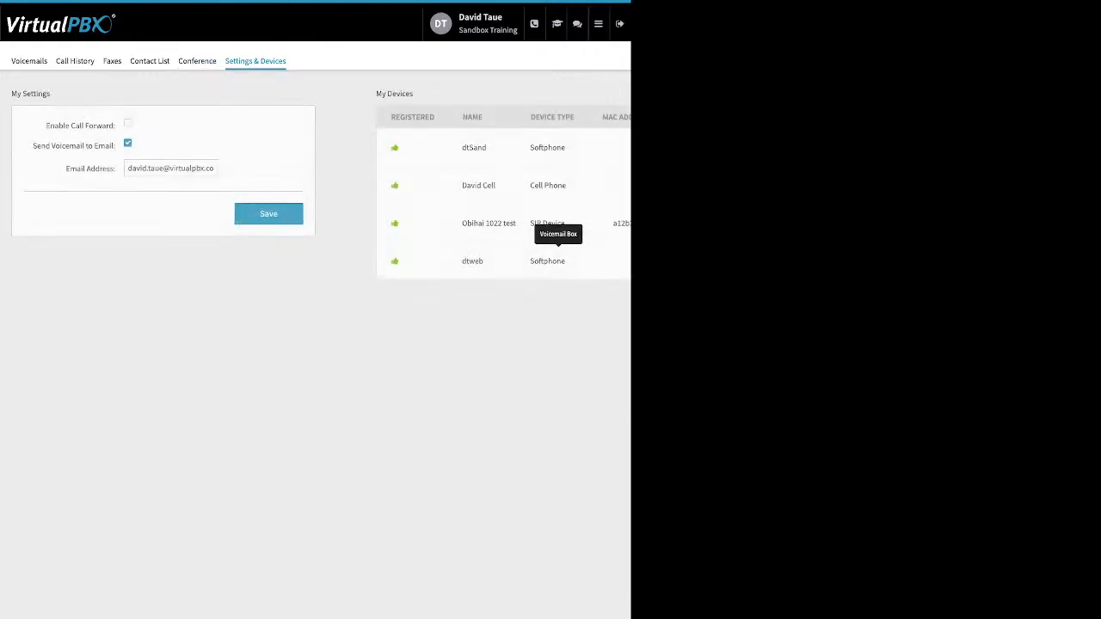
pyautogui.moveTo(45, 126); pyautogui.dragTo(107, 125)
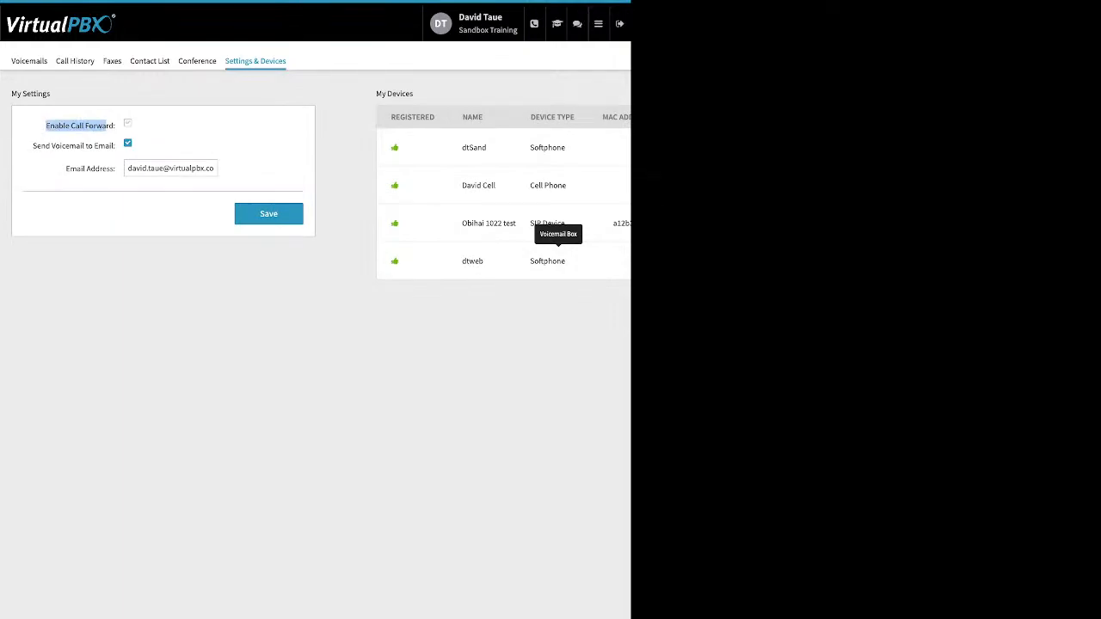
pyautogui.click(128, 123)
pyautogui.moveTo(115, 149); pyautogui.dragTo(75, 148)
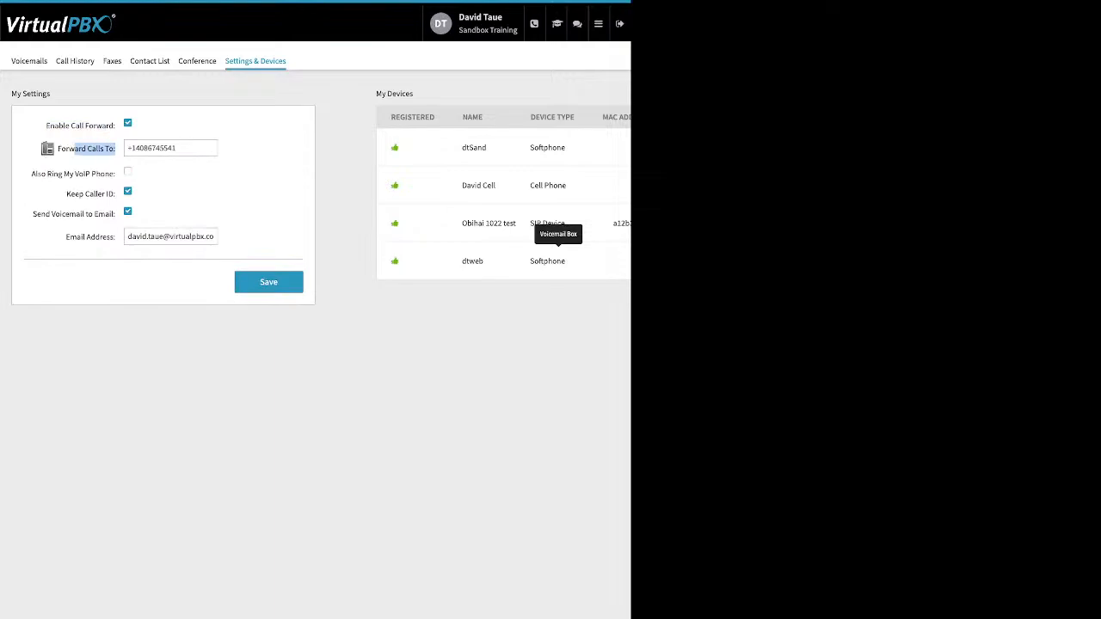
pyautogui.moveTo(178, 148); pyautogui.dragTo(126, 148)
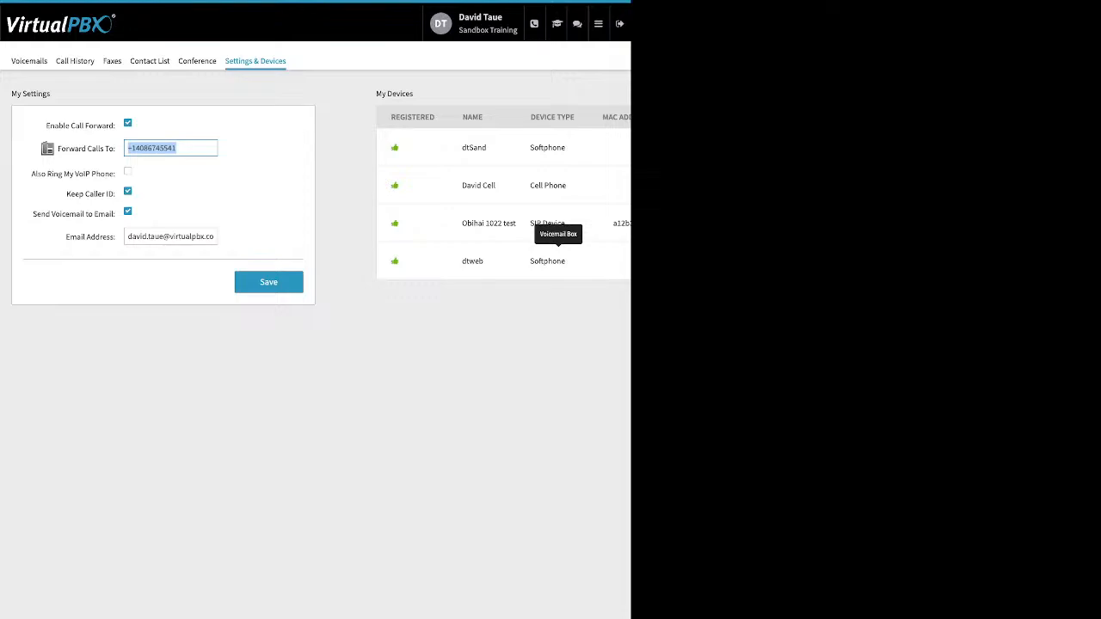
pyautogui.click(182, 147)
pyautogui.moveTo(599, 24)
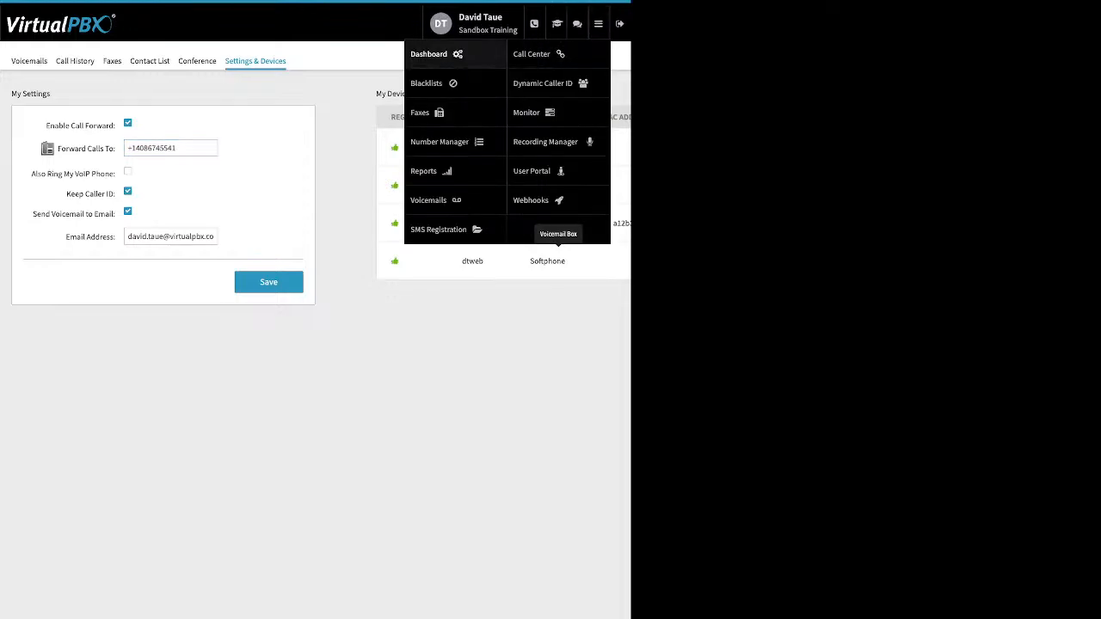
pyautogui.click(428, 54)
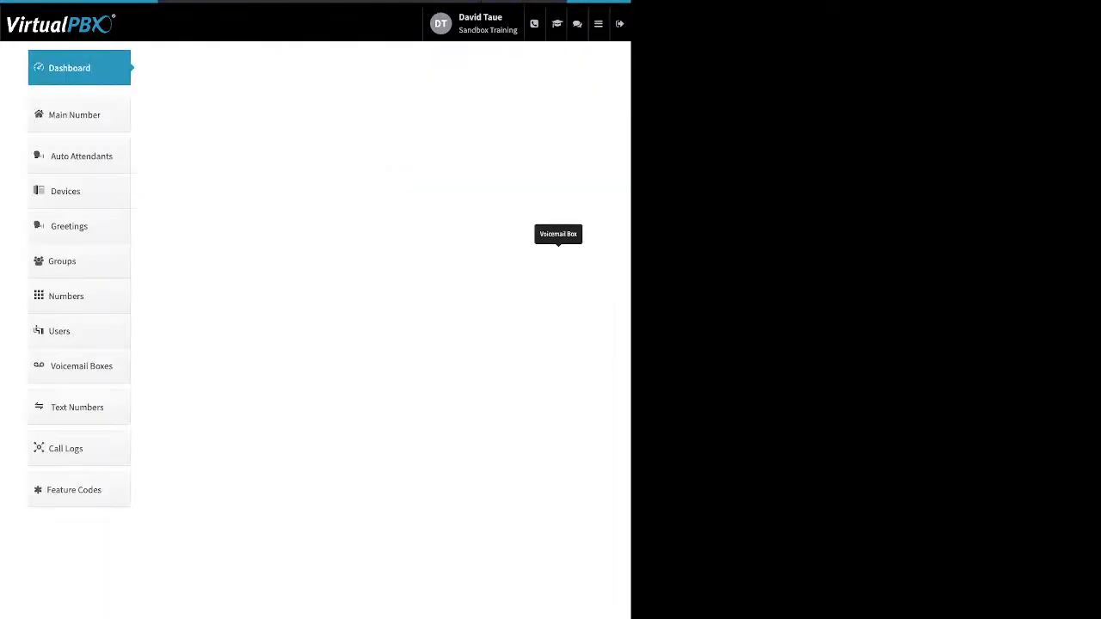